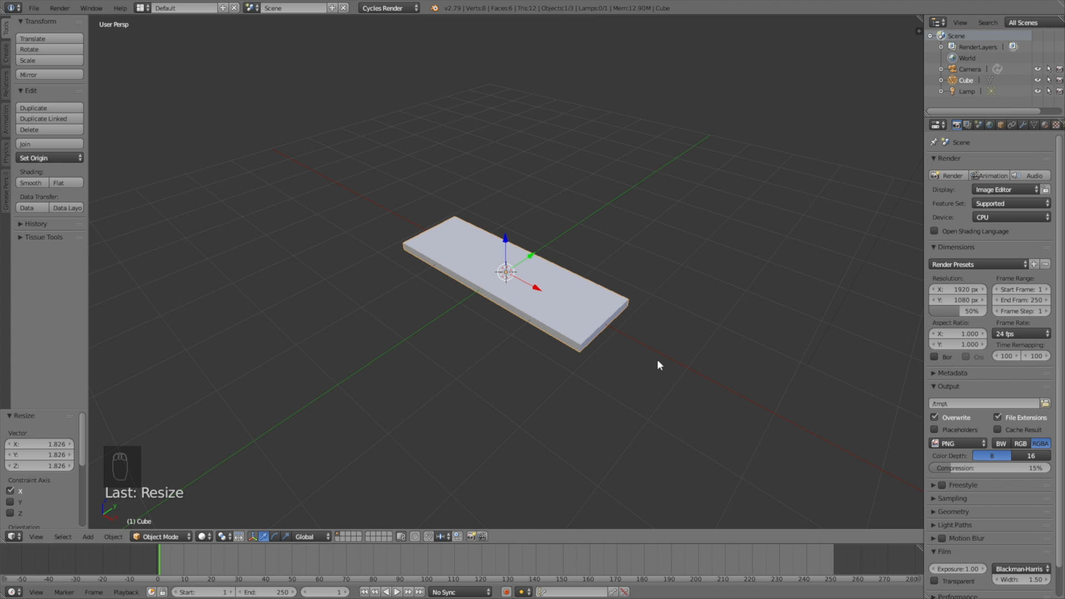
Step: Narrow the plank cube to 0.830 along the Y axis
key("s")
key("y")
left_click(642, 285)
middle_click_drag(642, 285, 599, 328)
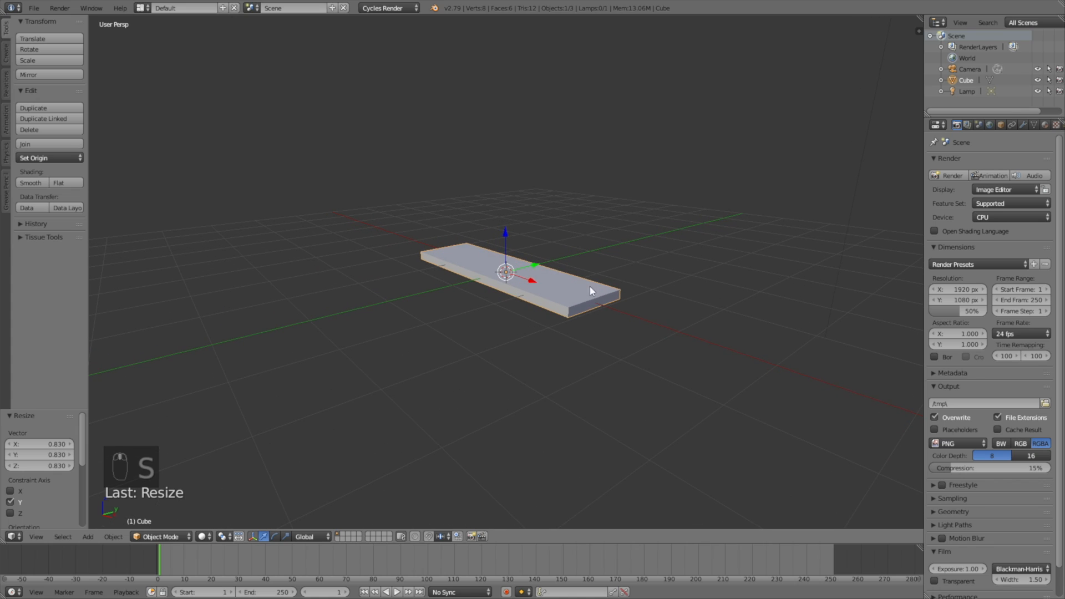
Step: Add a Bezier circle curve and rotate it 90° about Y so it stands upright
key("shift+a")
mouse_move(588, 277)
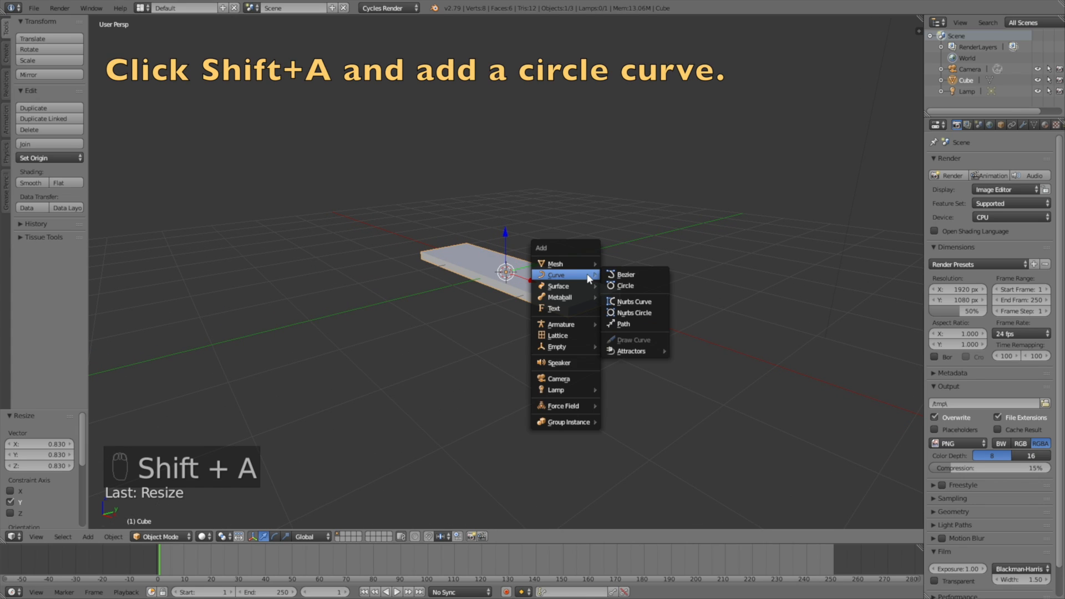
left_click(620, 288)
key("r")
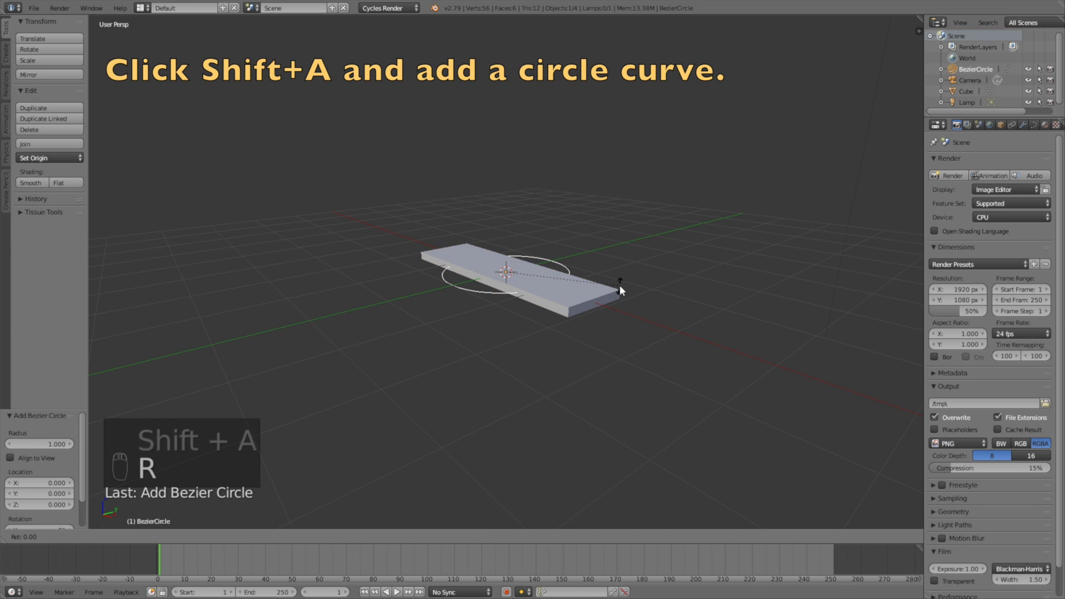
type("y90")
key("Return")
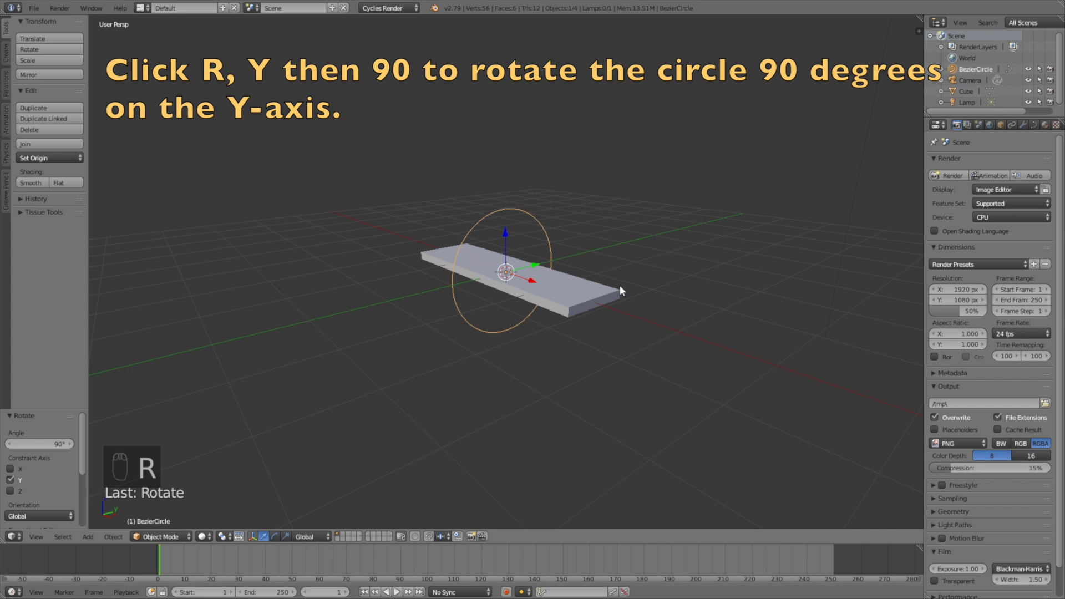
middle_click_drag(606, 230, 549, 225)
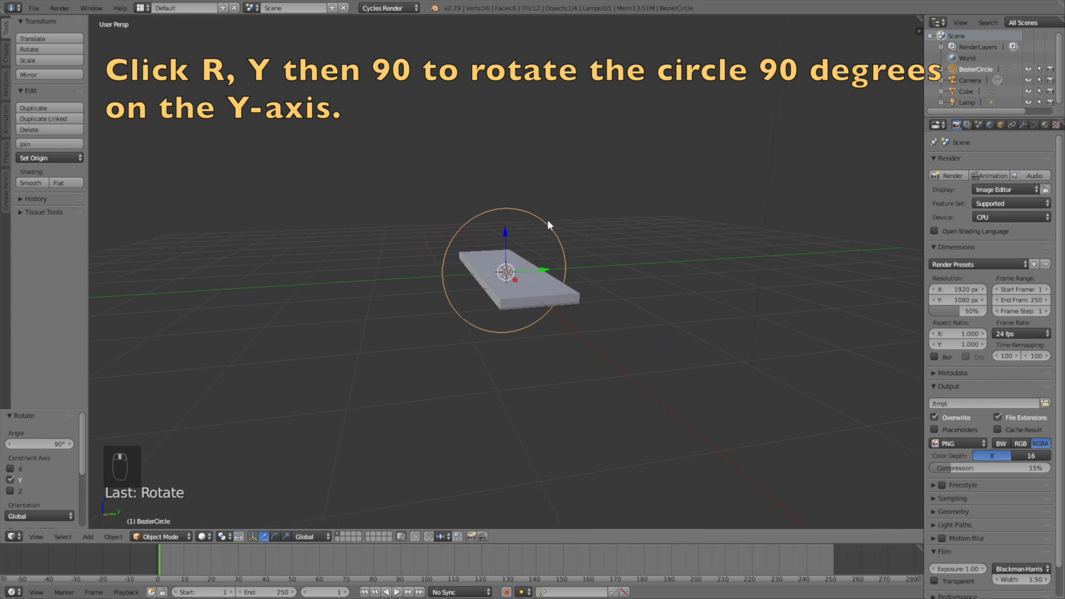
left_click(160, 537)
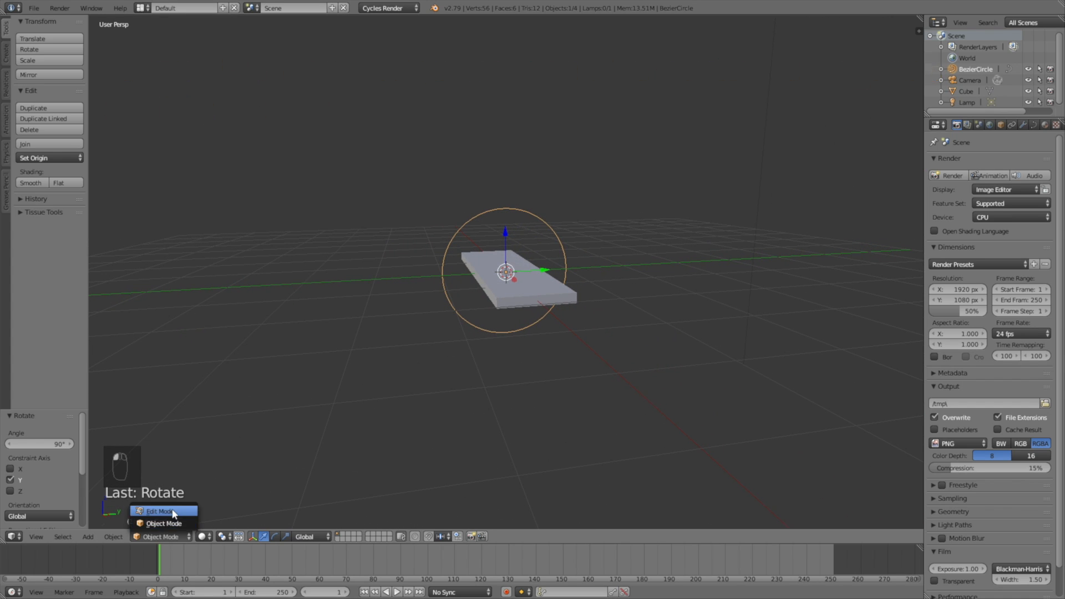
Step: In Edit Mode, box-select only the circle's left and right control points
left_click(161, 506)
middle_click_drag(514, 314, 471, 291)
key("a")
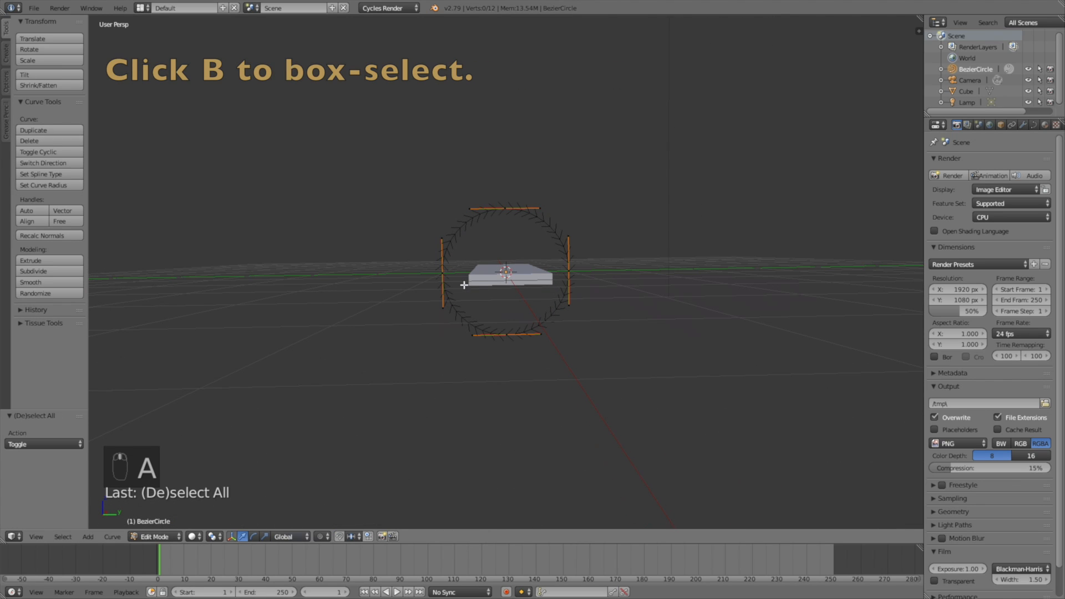
key("b")
left_click_drag(418, 322, 454, 226)
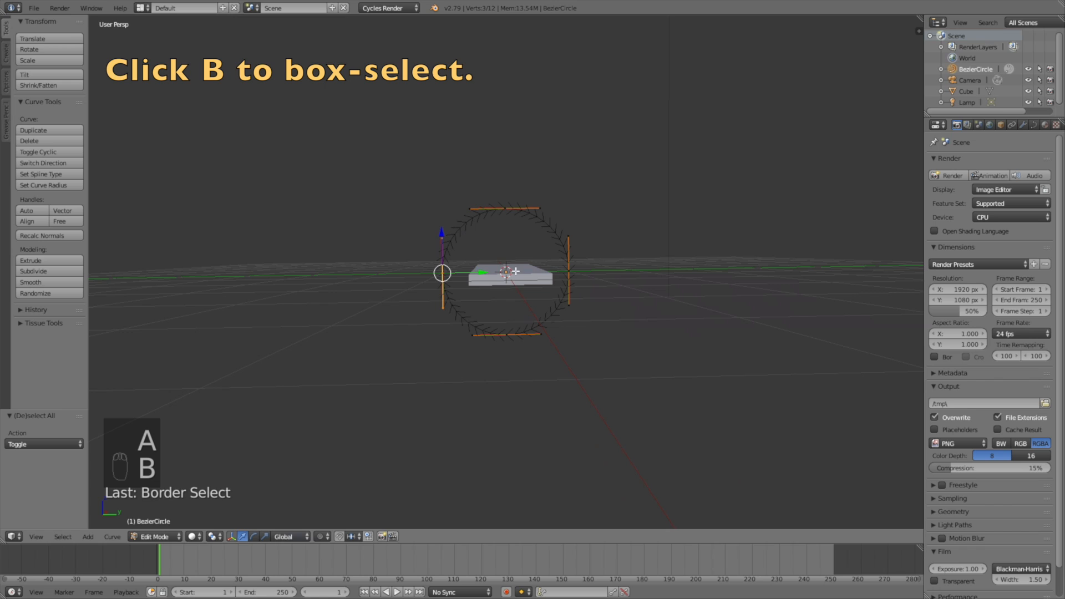
key("b")
left_click_drag(557, 313, 585, 222)
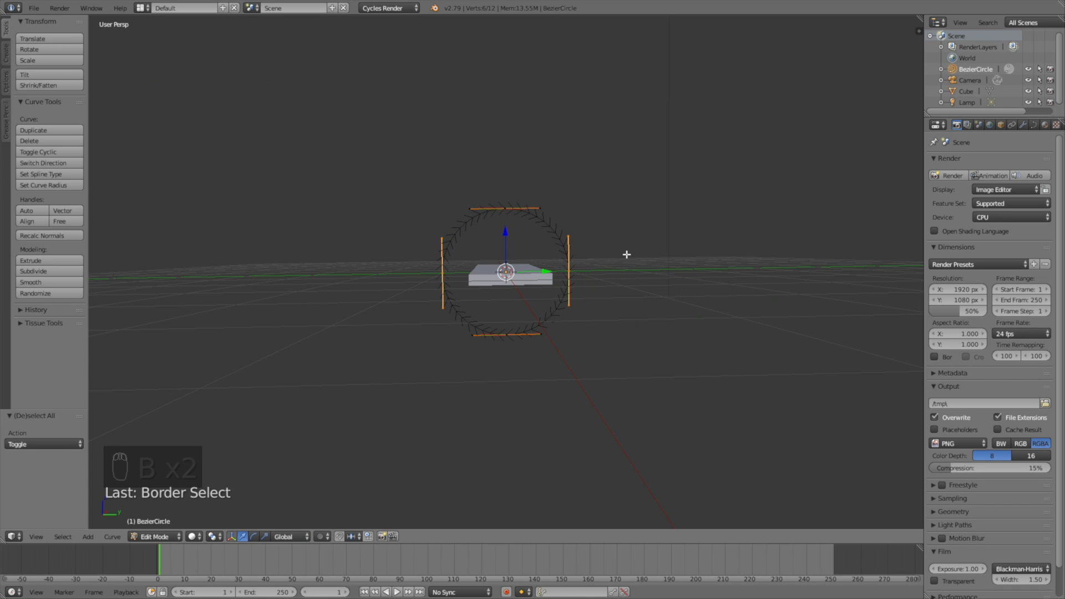
Step: Scale those points 4.67 along Y into an oval loop, then return to Object Mode
key("s")
key("y")
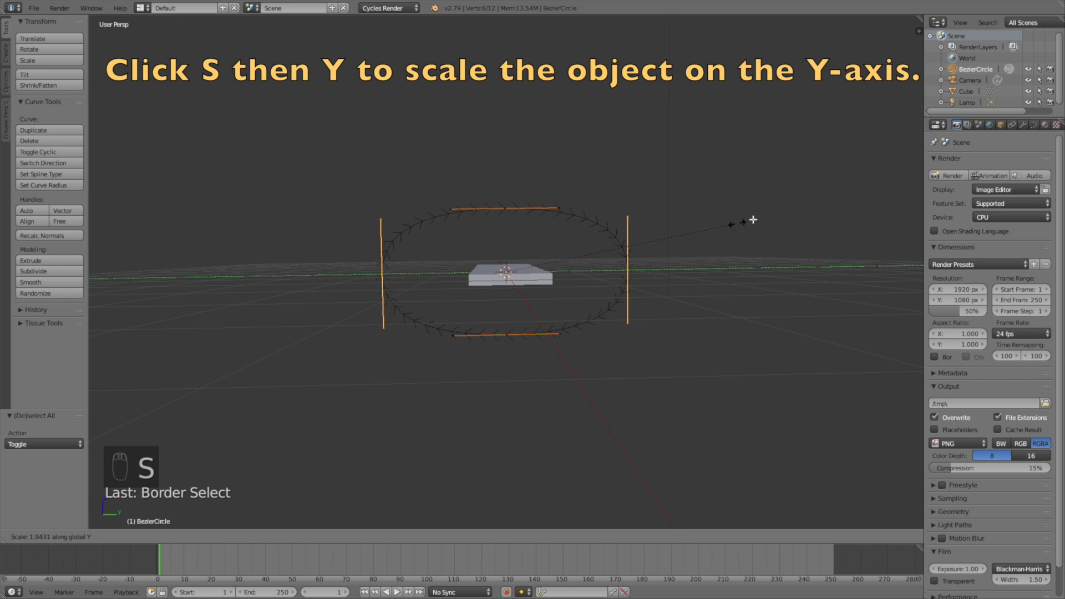
left_click(230, 160)
middle_click_drag(433, 242, 479, 257)
scroll(478, 257, "down", 3)
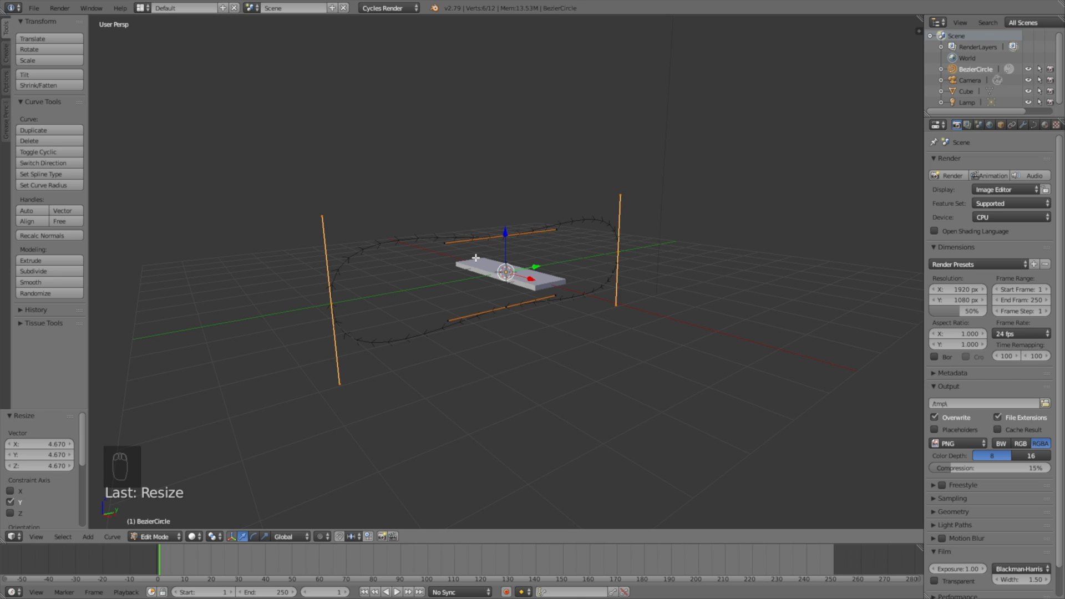
left_click(156, 536)
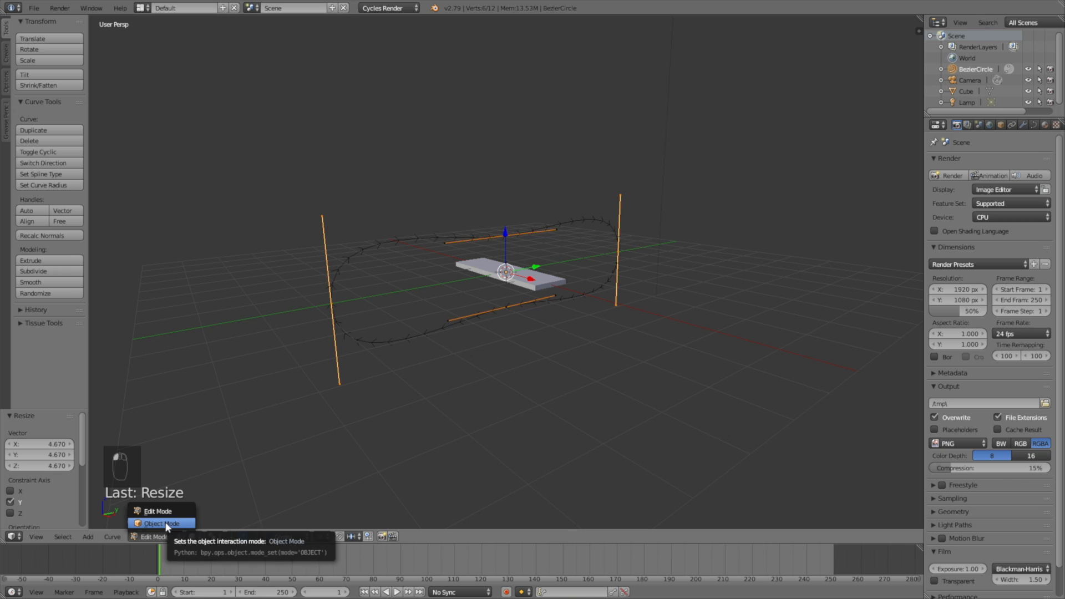
left_click(166, 523)
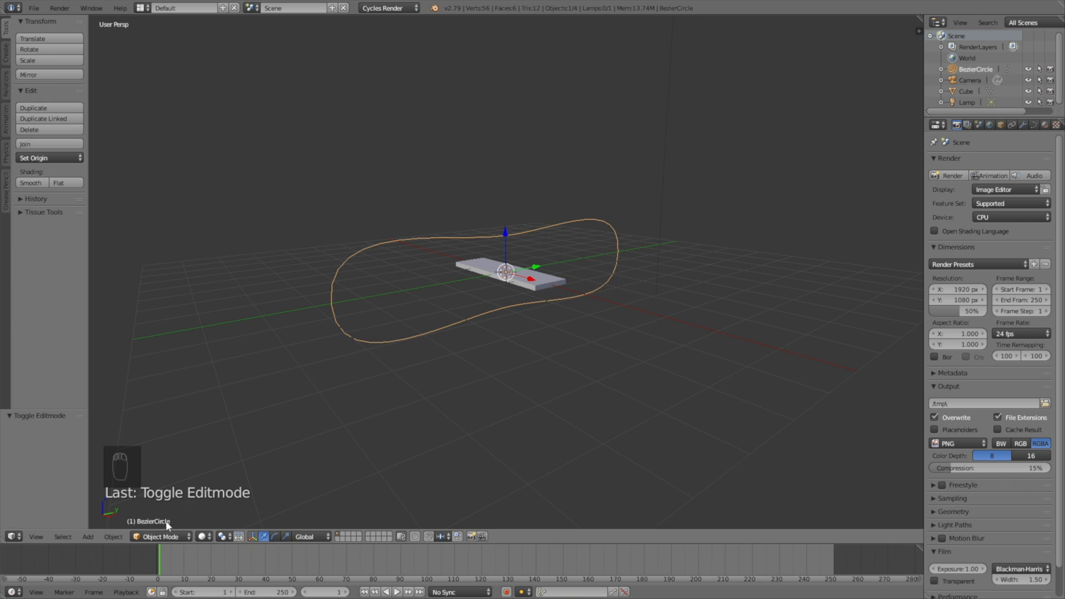
Step: Add an Array modifier to the plank cube
right_click(494, 270)
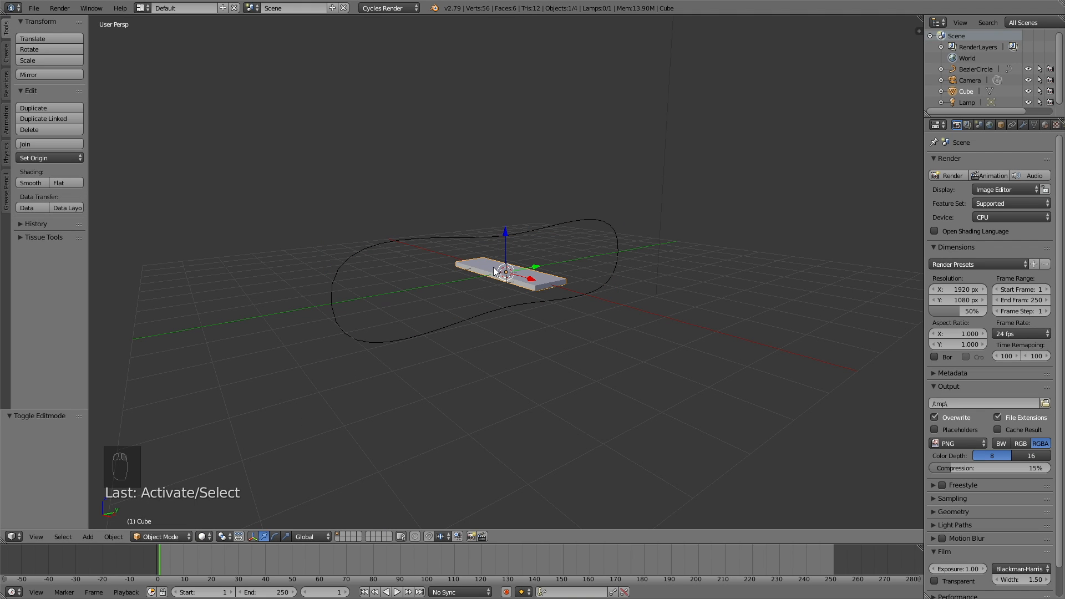
left_click(1024, 126)
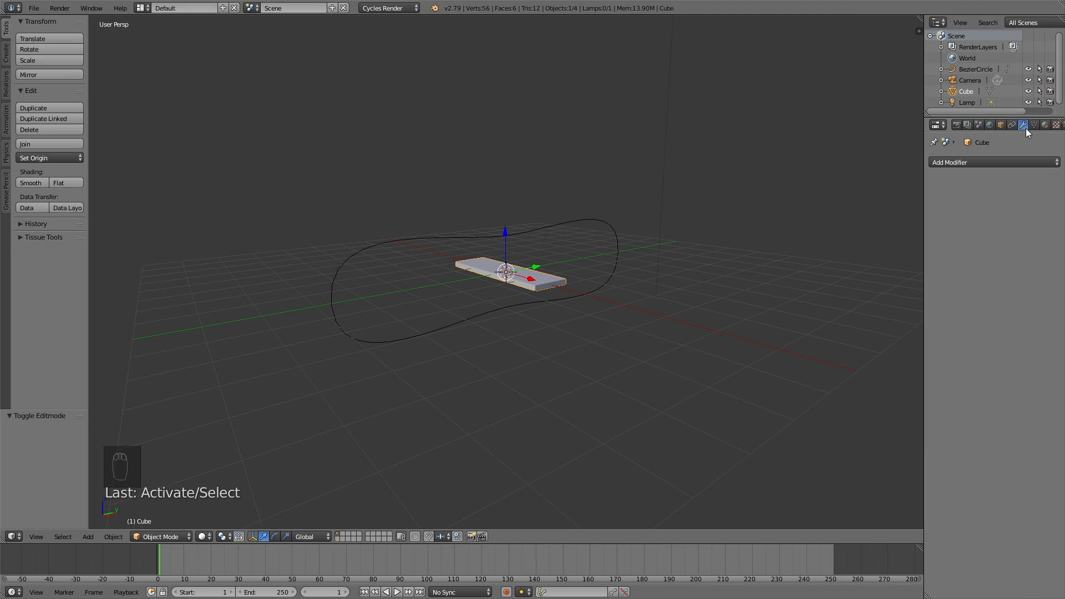
left_click(1003, 161)
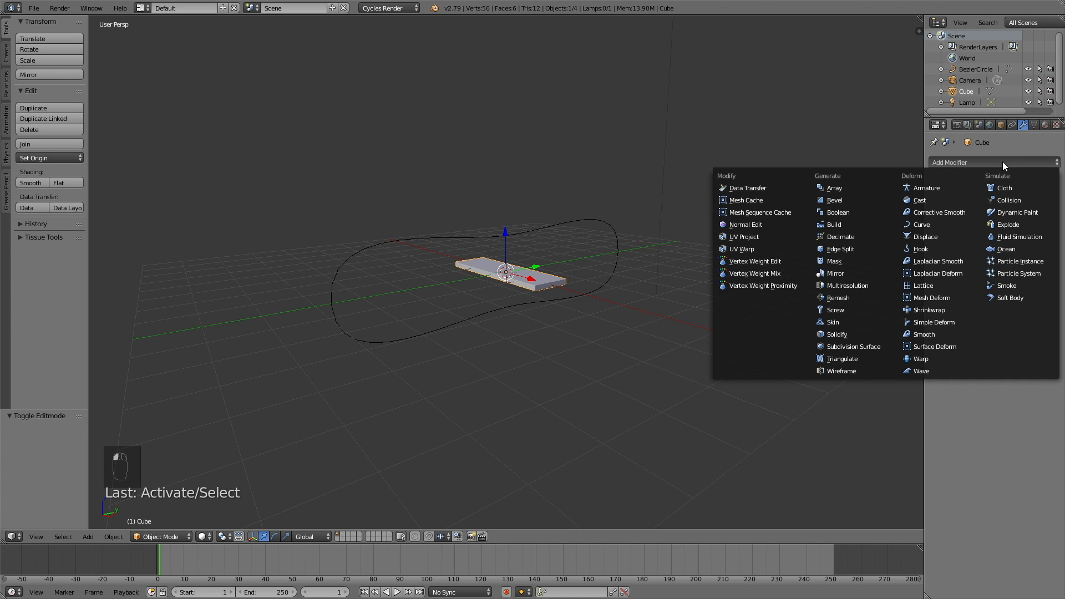
left_click(861, 191)
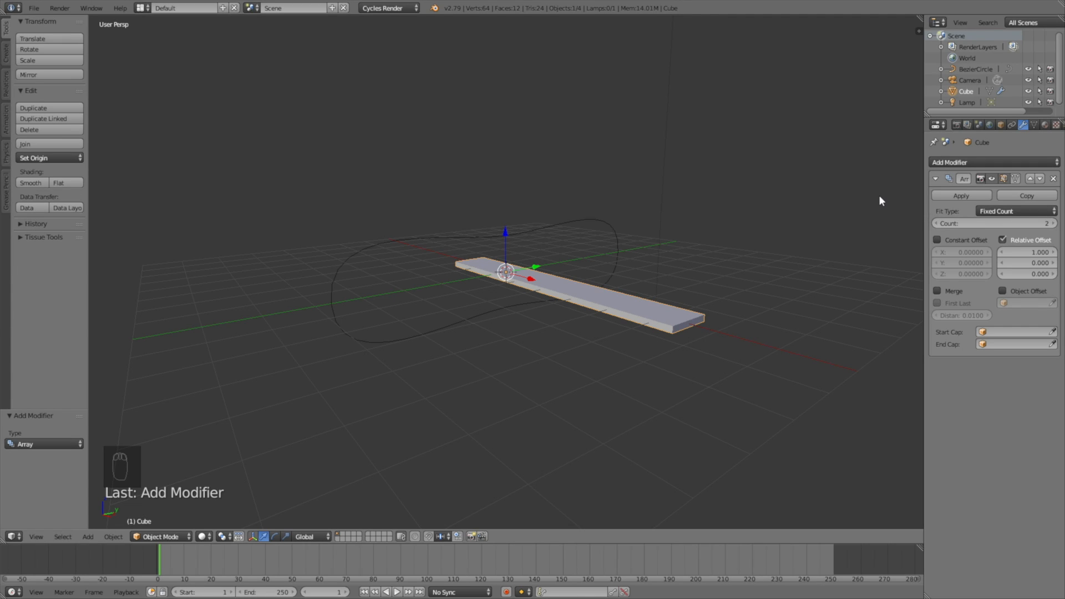
Step: Set the array's relative offset to X 0, Y 1.05 and its count to 22
left_click(1021, 254)
type("0")
key("Return")
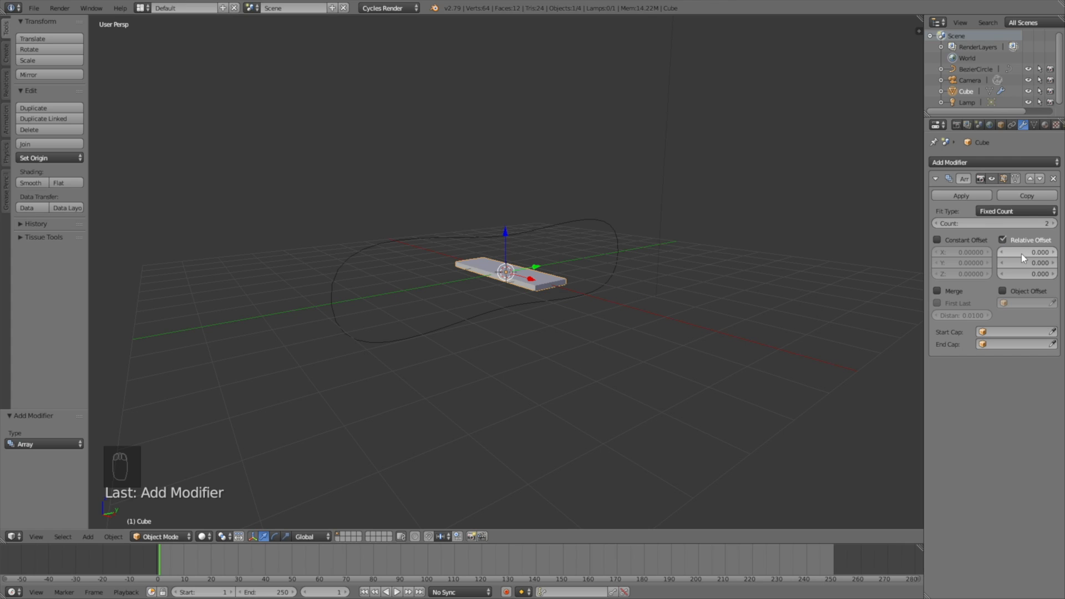
left_click(1025, 264)
type("1.05")
key("Return")
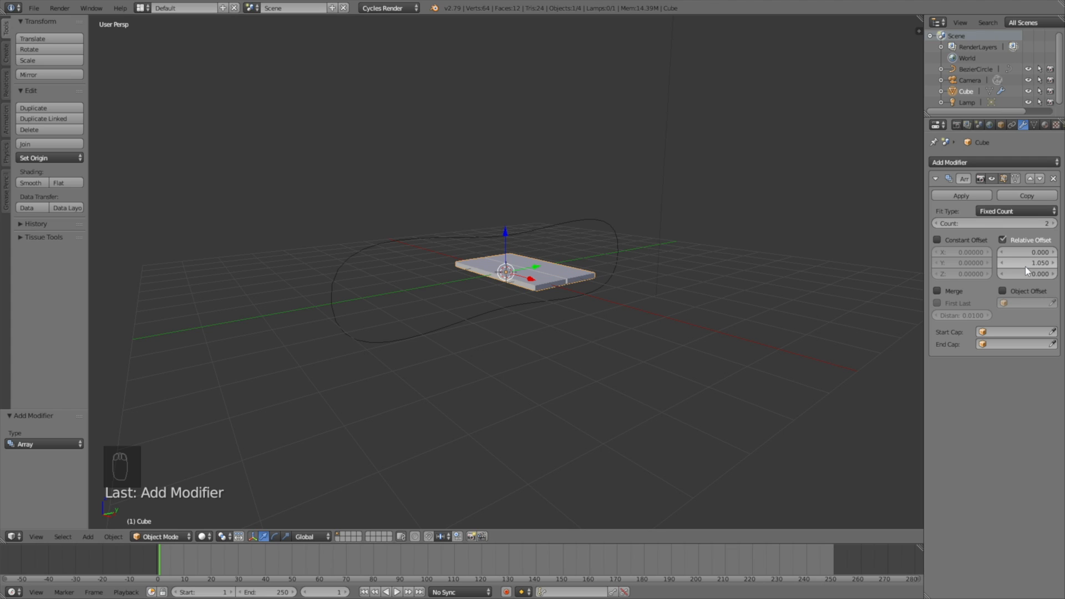
left_click_drag(1000, 222, 1052, 222)
middle_click_drag(433, 230, 688, 221)
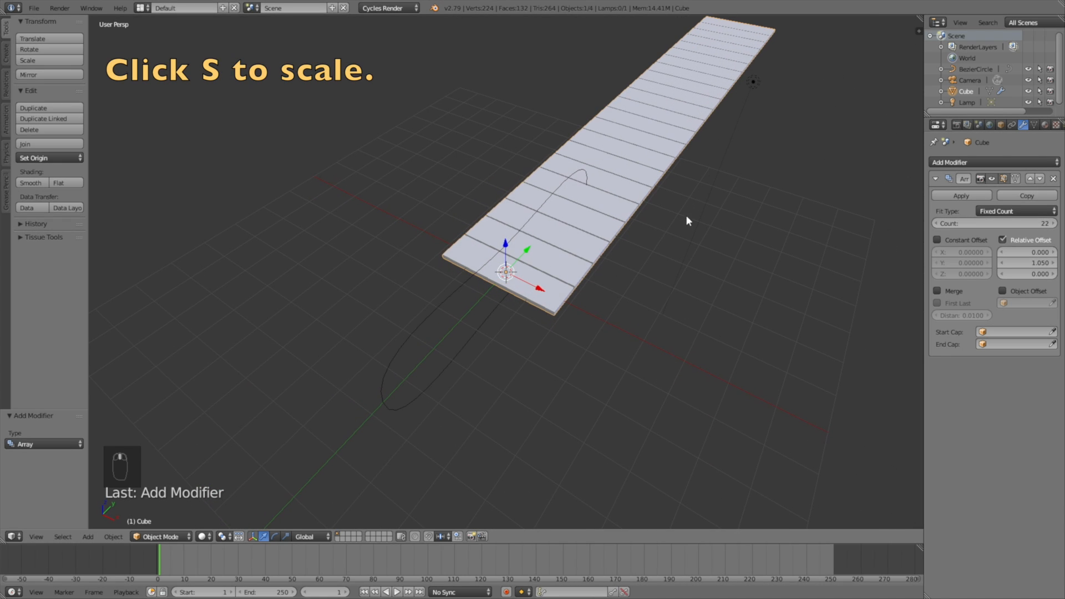
Step: Uniformly shrink the plank row to 0.595
key("s")
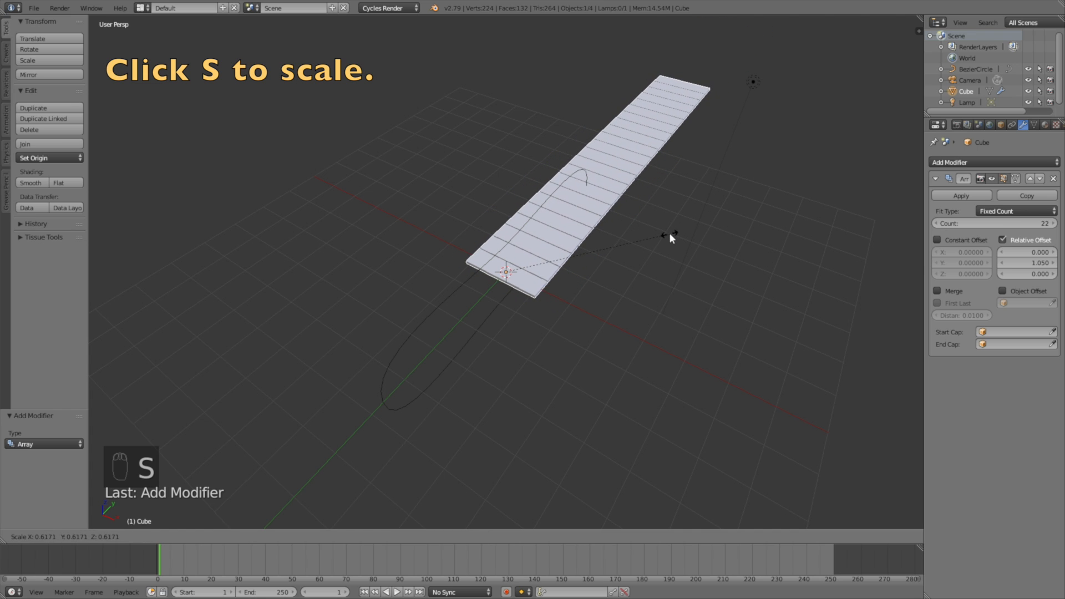
left_click(665, 234)
middle_click_drag(663, 233, 638, 344)
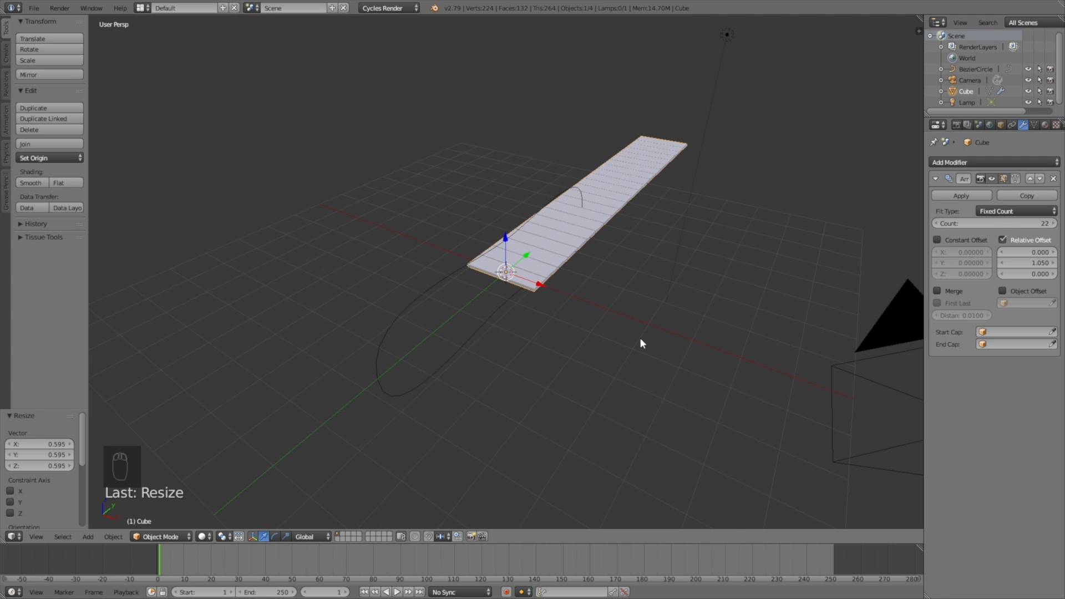
Step: Add a Curve modifier after the Array that follows BezierCircle
left_click(950, 161)
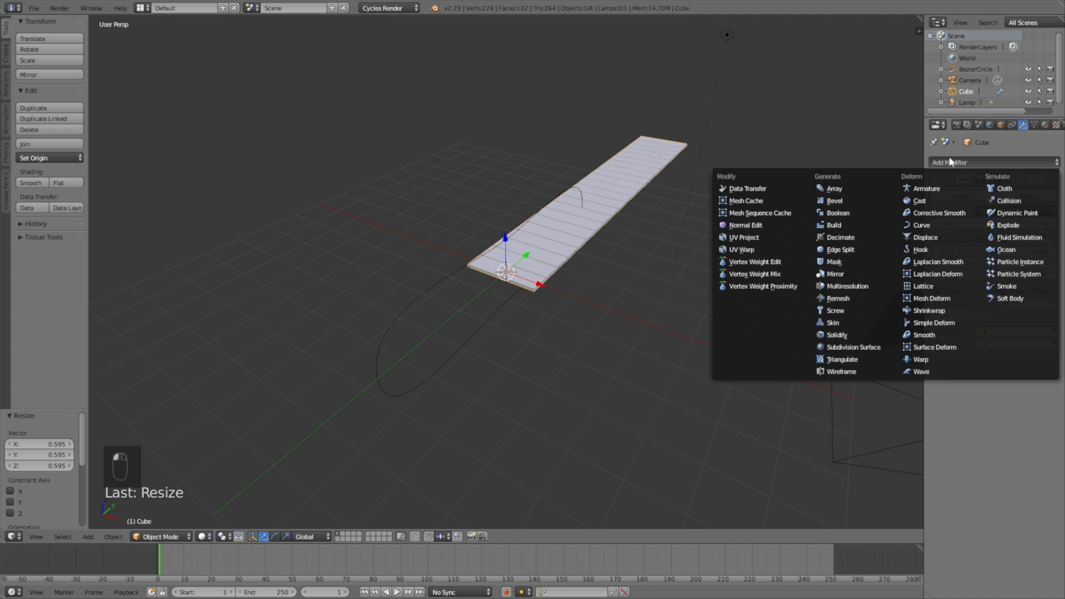
left_click(929, 224)
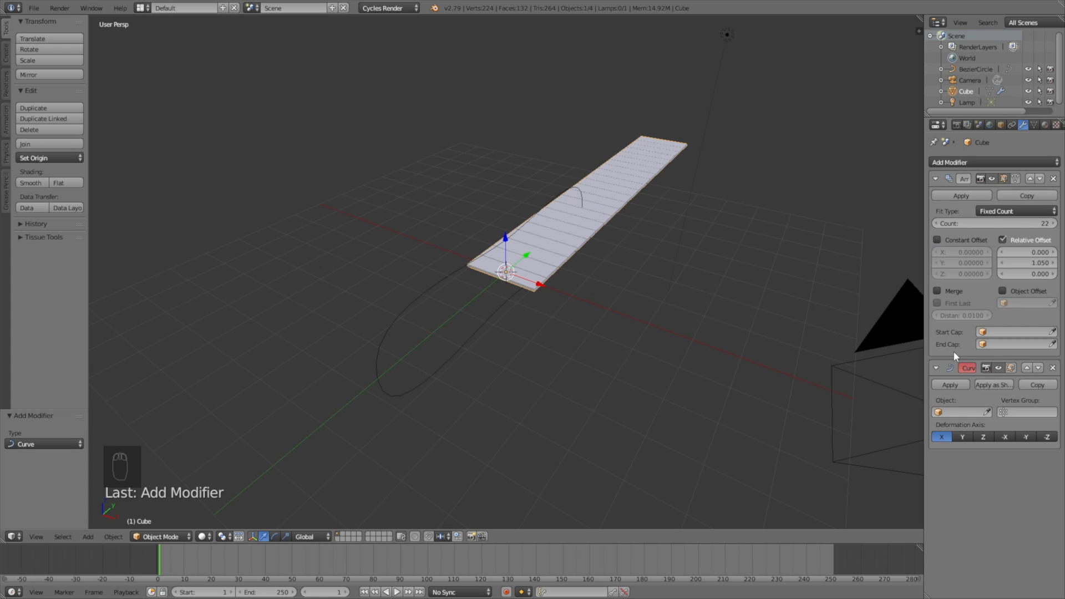
left_click(950, 410)
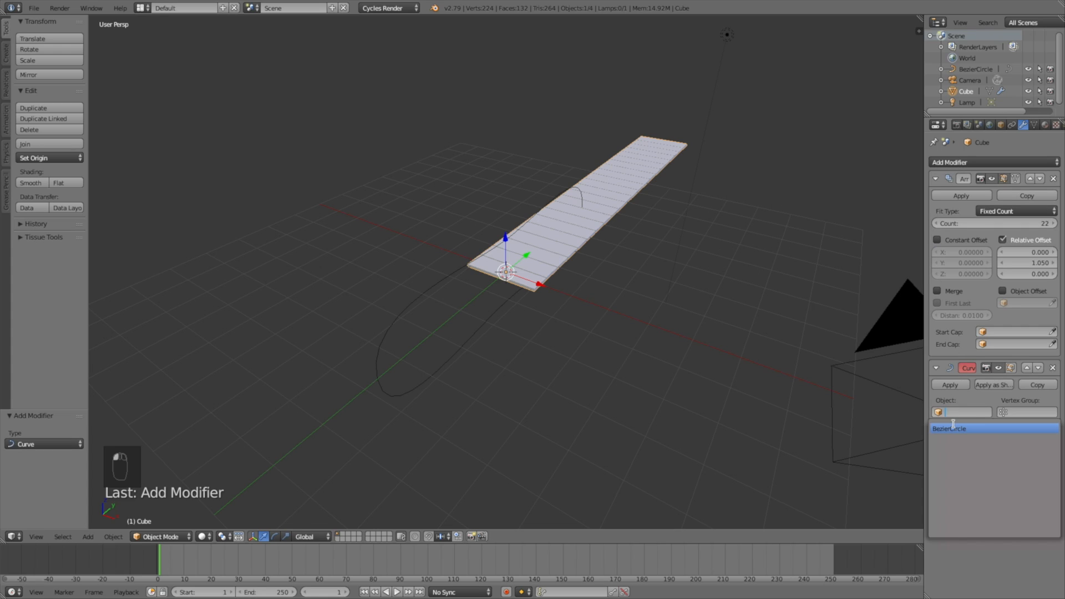
left_click(953, 426)
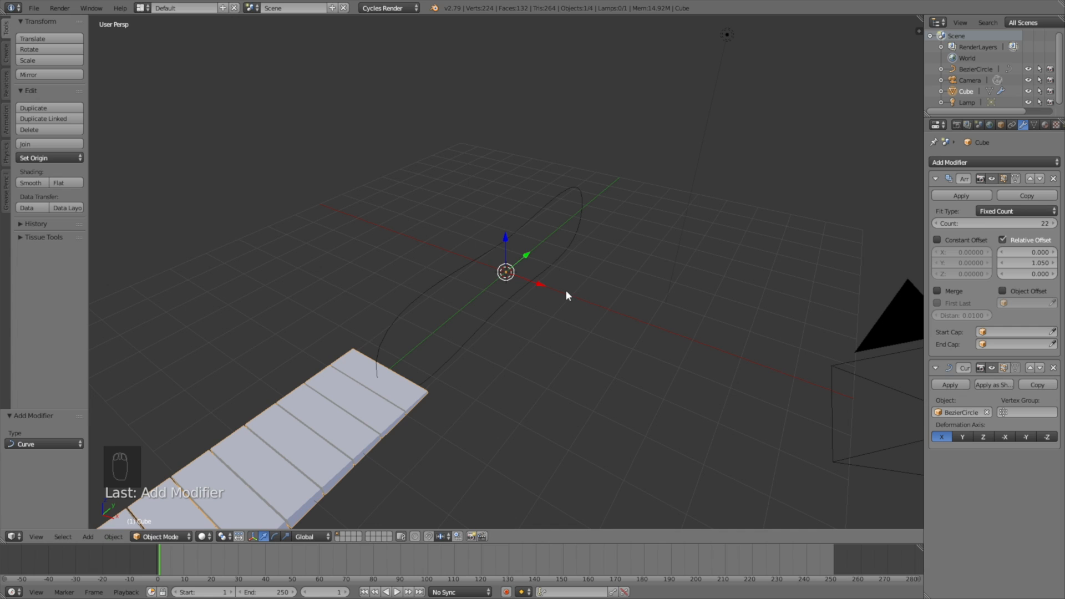
Step: Set the curve deformation axis to -Y and raise the array count to 35
scroll(564, 292, "down", 6)
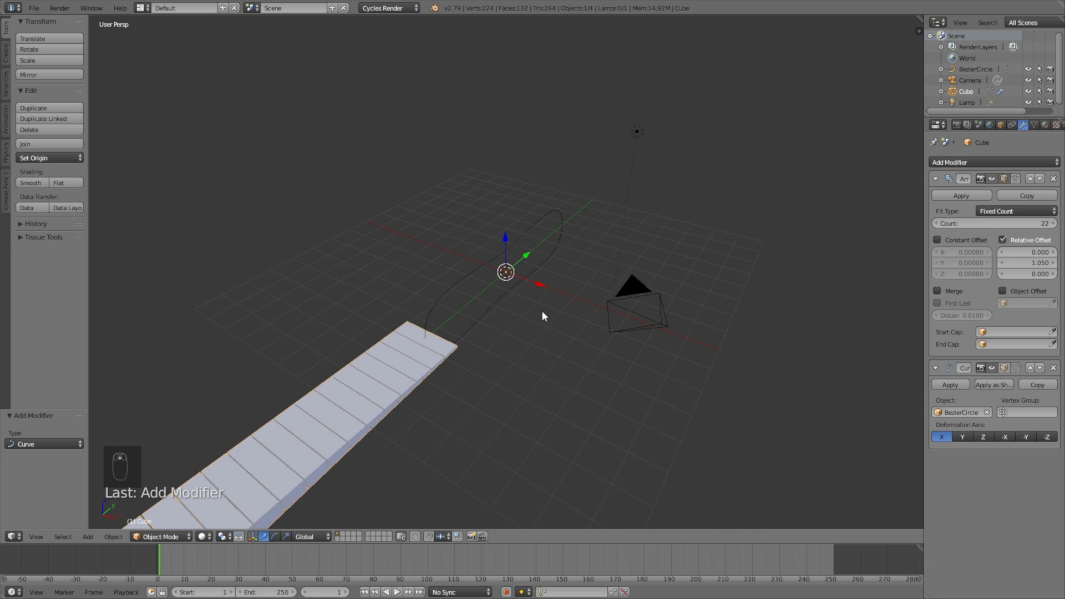
middle_click_drag(494, 353, 465, 326)
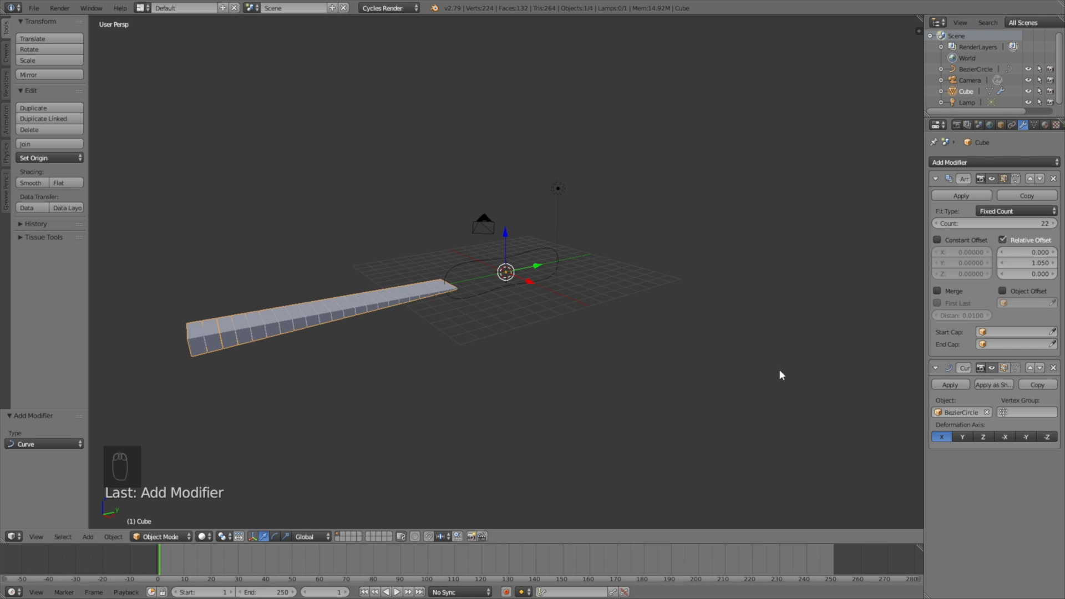
left_click(1027, 437)
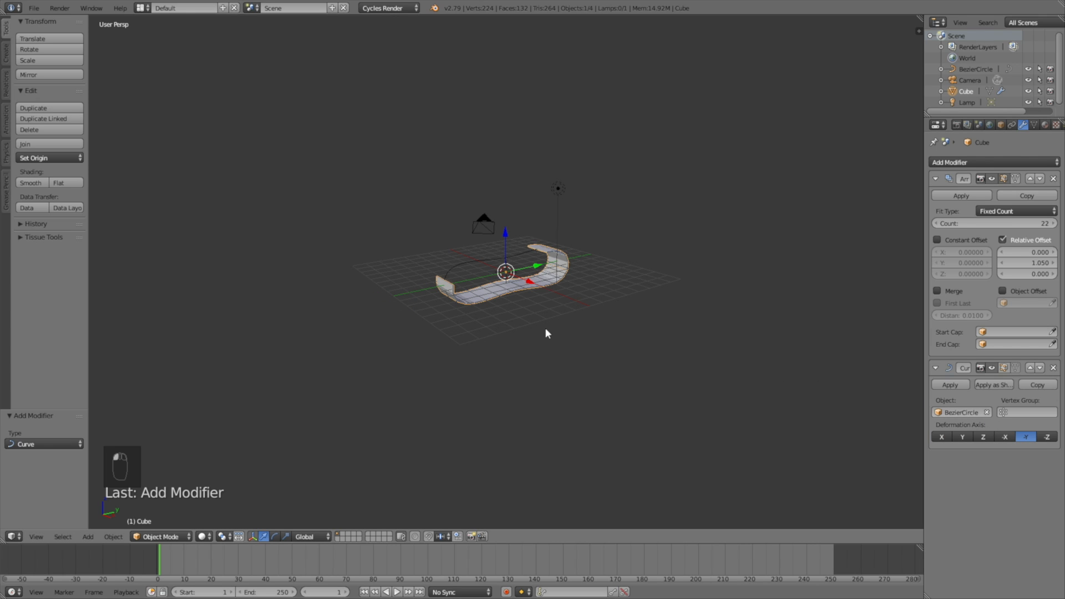
scroll(530, 331, "up", 4)
middle_click_drag(500, 347, 519, 334)
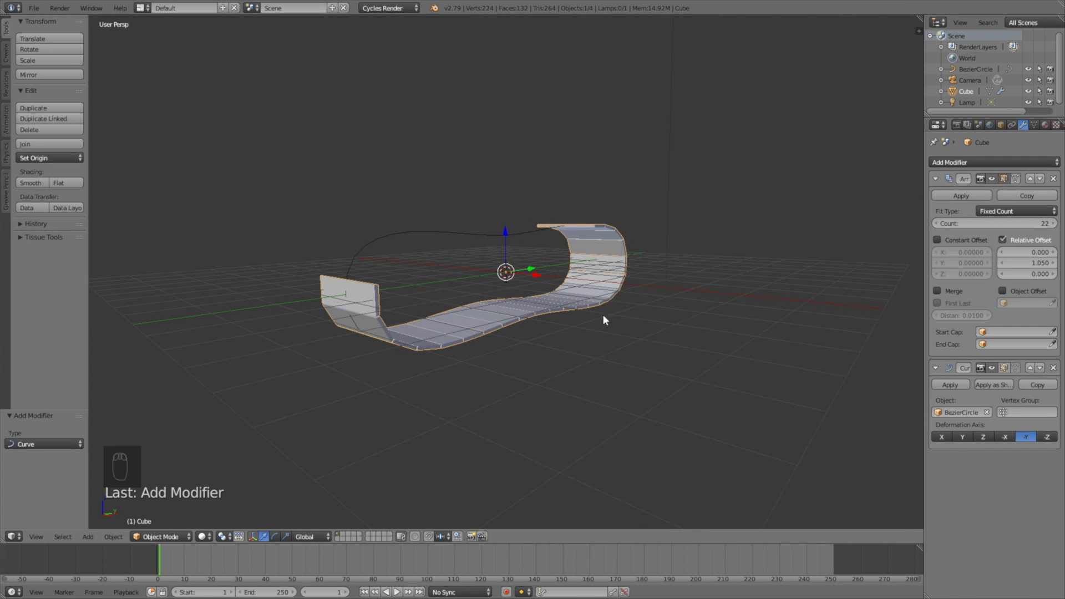
left_click_drag(993, 223, 1057, 229)
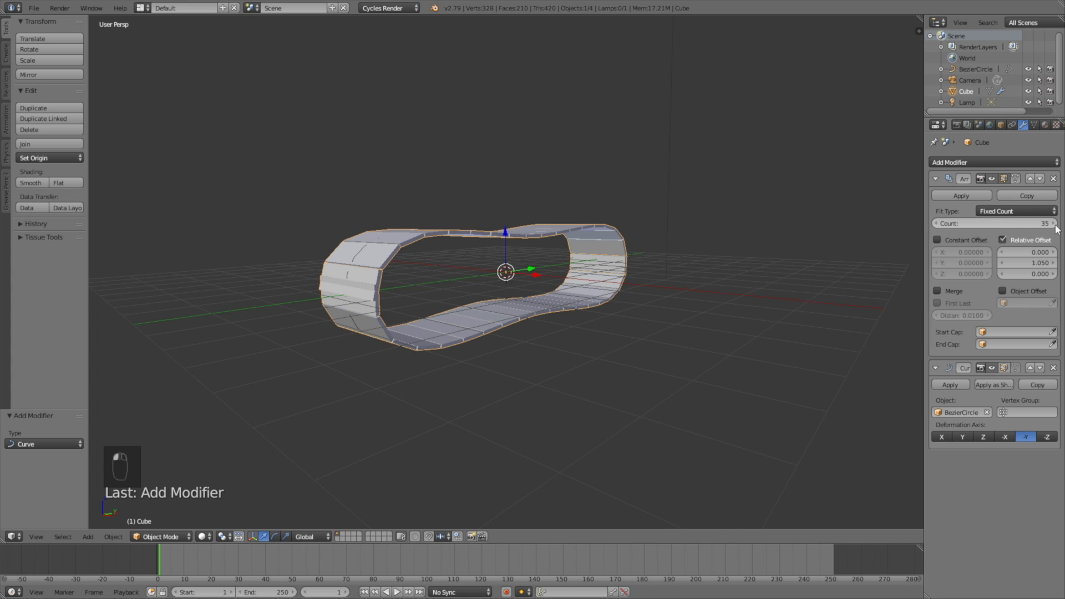
Step: Keep the array count at 35 and try Y relative offsets 1.04 and 1.035
left_click(936, 223)
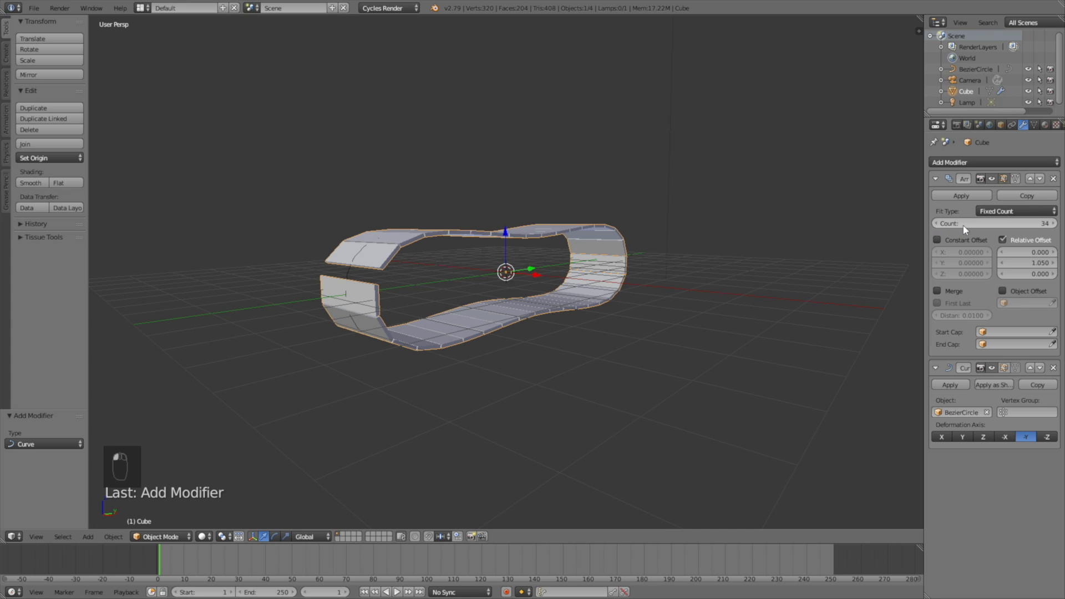
left_click(1054, 224)
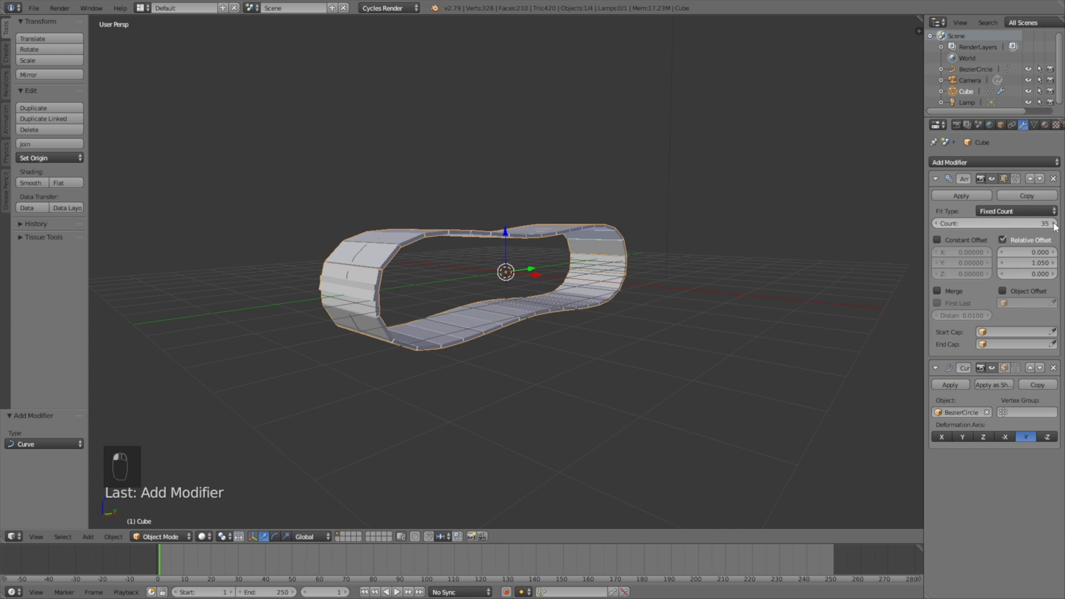
left_click(1026, 260)
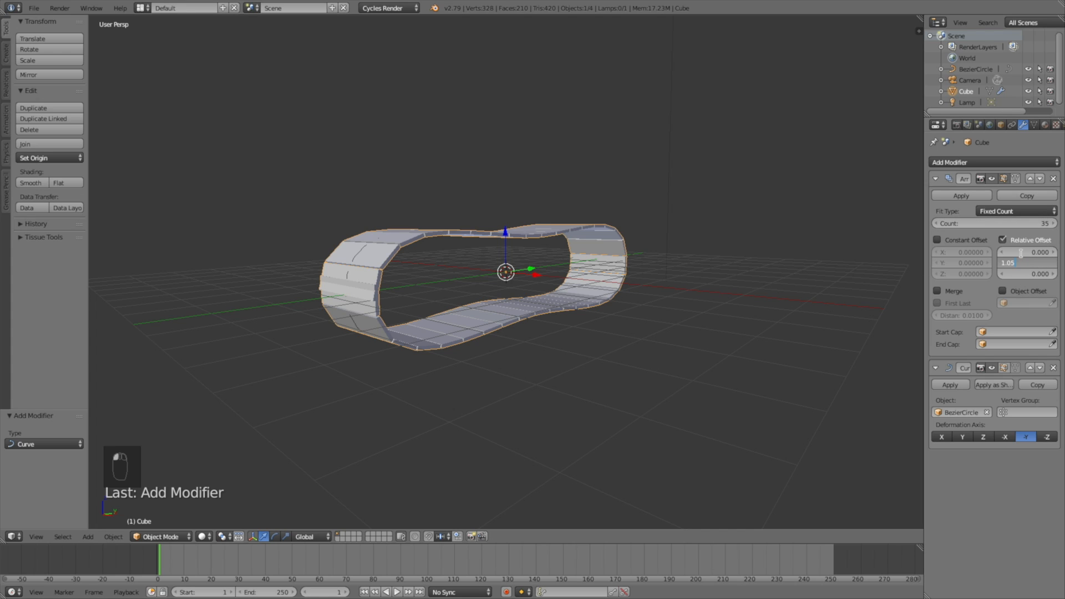
type("1.04")
key("Return")
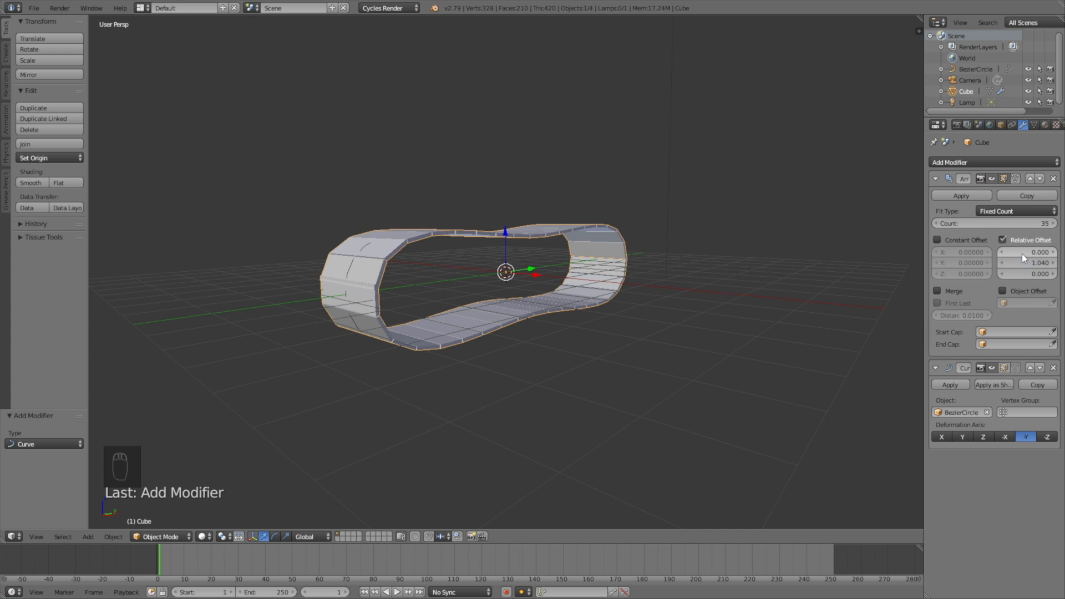
left_click(1029, 264)
type("1.035")
key("Return")
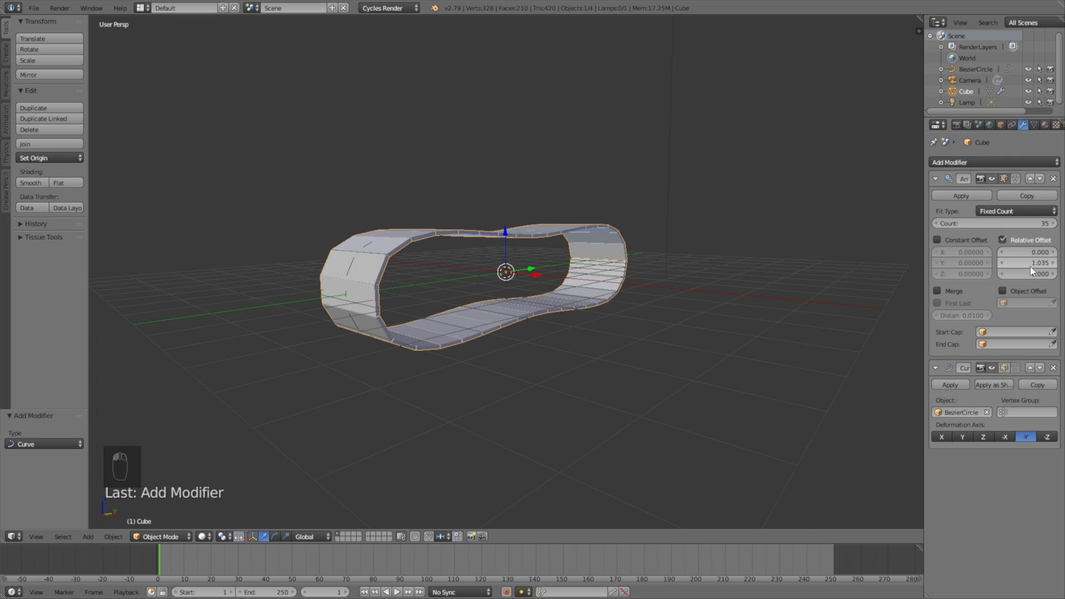
Step: Fine-tune the array's Y relative offset from 1.033 to 1.034
left_click(1030, 267)
type("1.033")
key("Return")
middle_click_drag(628, 255, 632, 230)
left_click(1026, 260)
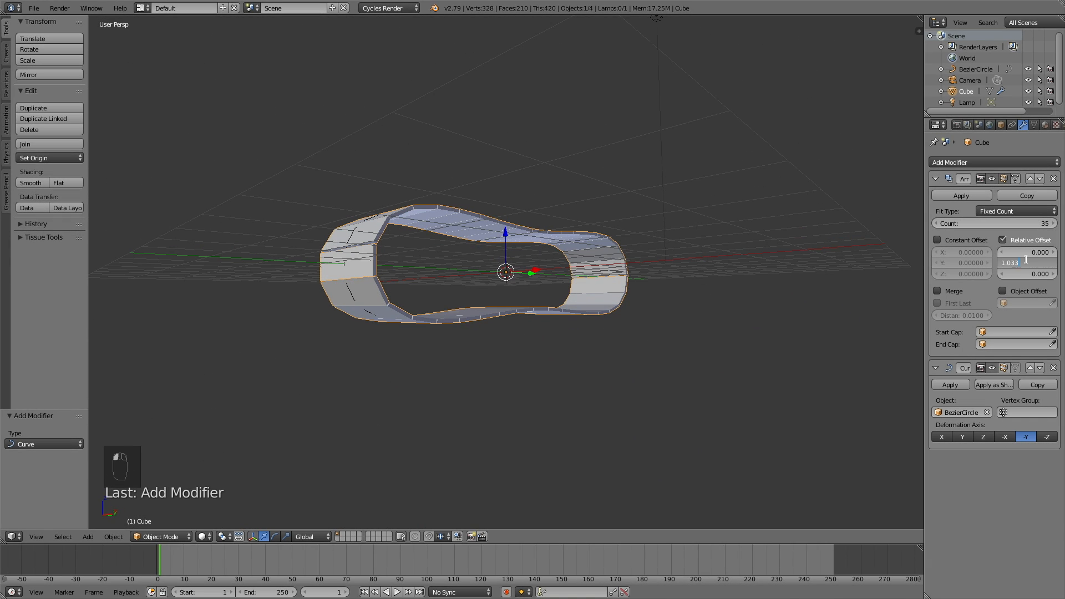
type("1.034")
key("Return")
middle_click_drag(466, 331, 453, 347)
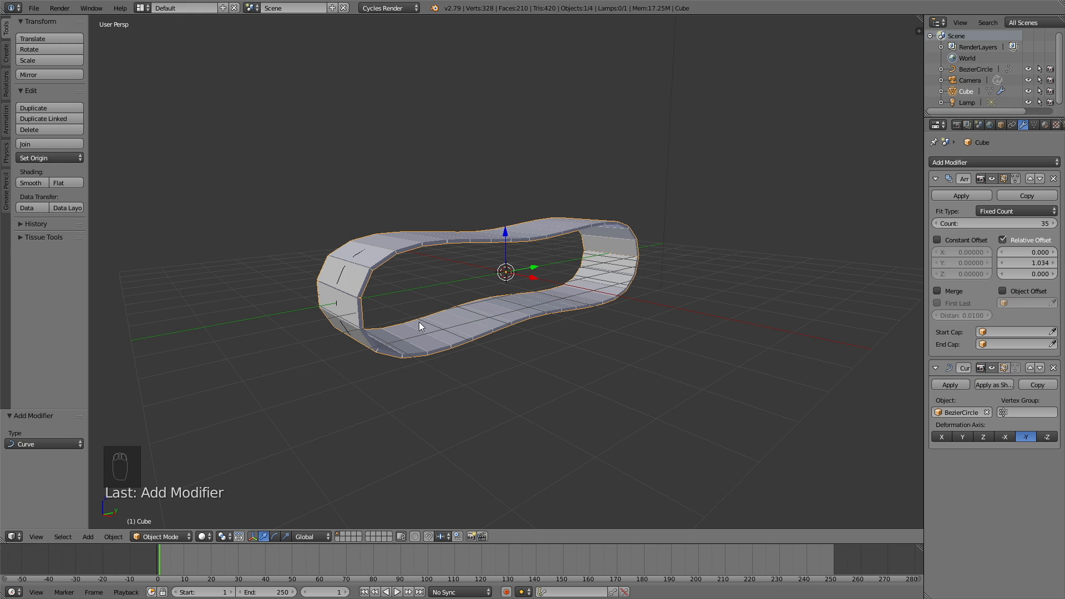
middle_click_drag(418, 322, 511, 336)
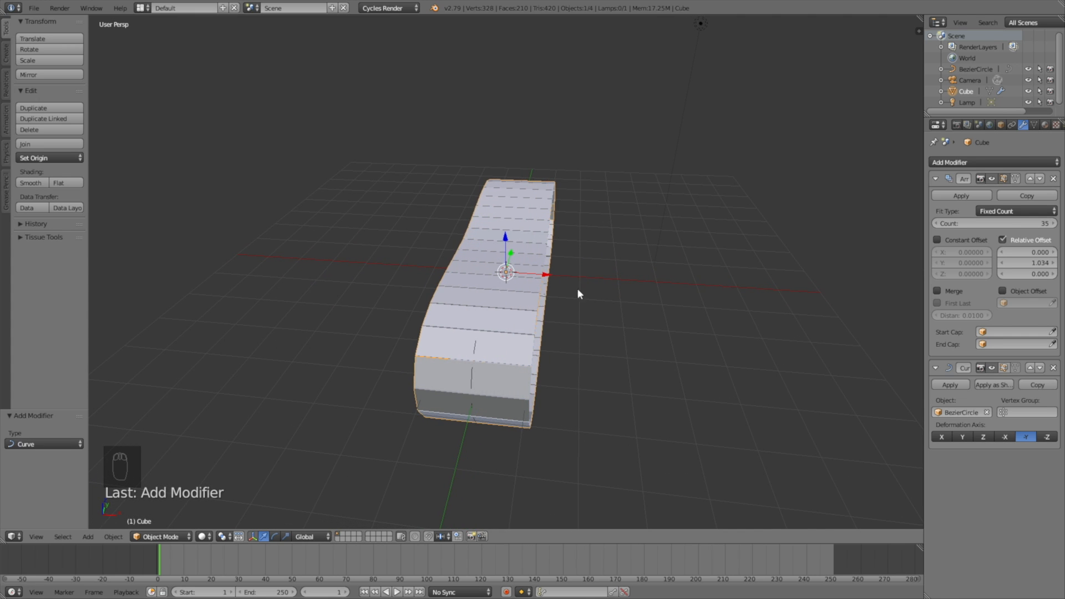
Step: Narrow the track to 0.695 along the X axis
key("s")
key("x")
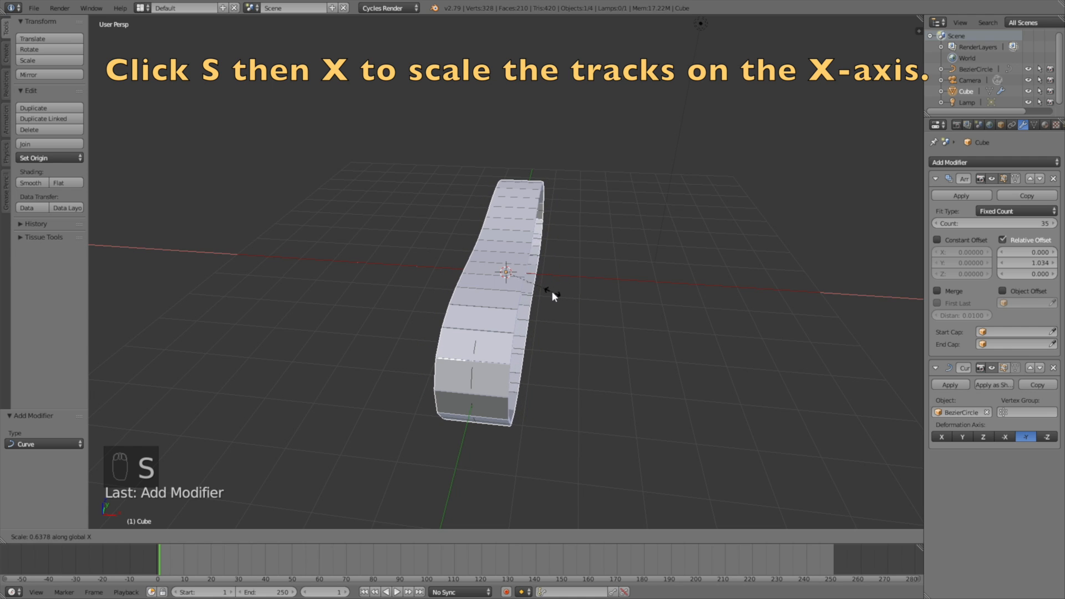
left_click(557, 291)
middle_click_drag(590, 306, 504, 281)
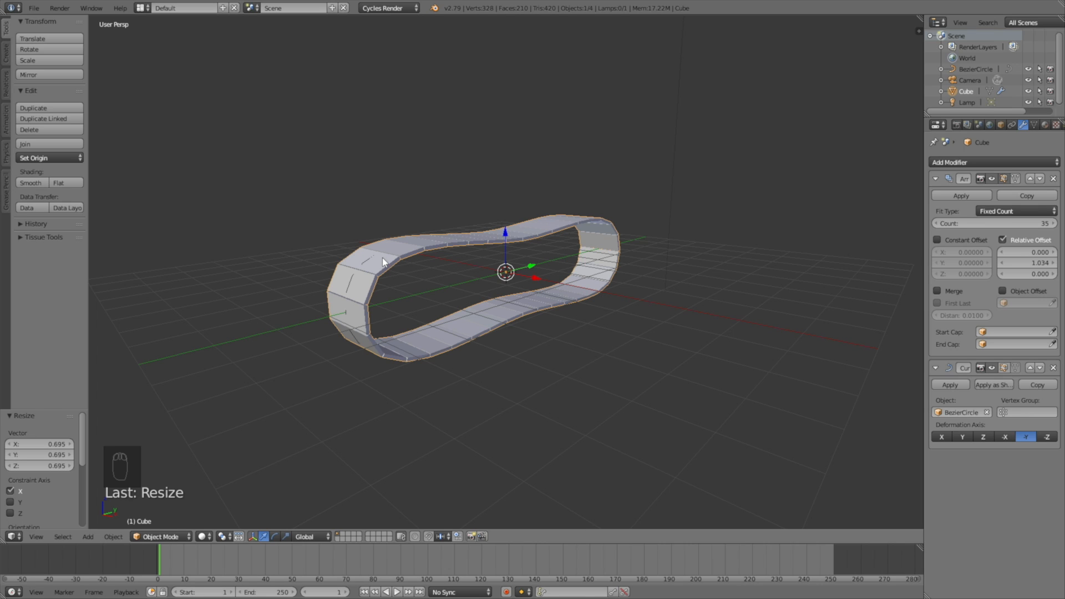
Step: Select the BezierCircle and move it along the Y axis
right_click(364, 260)
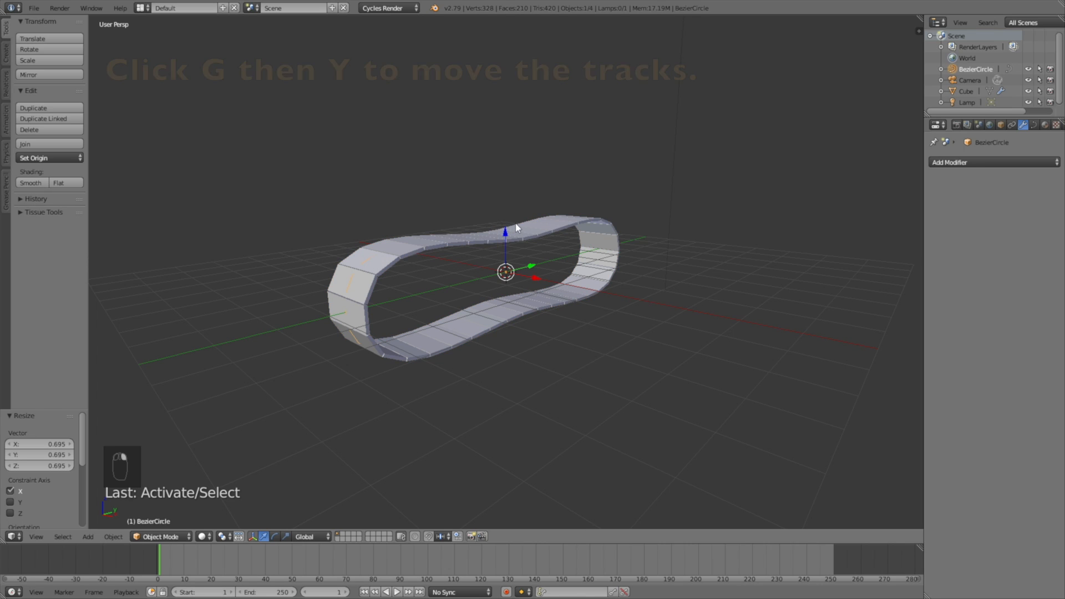
key("g")
key("y")
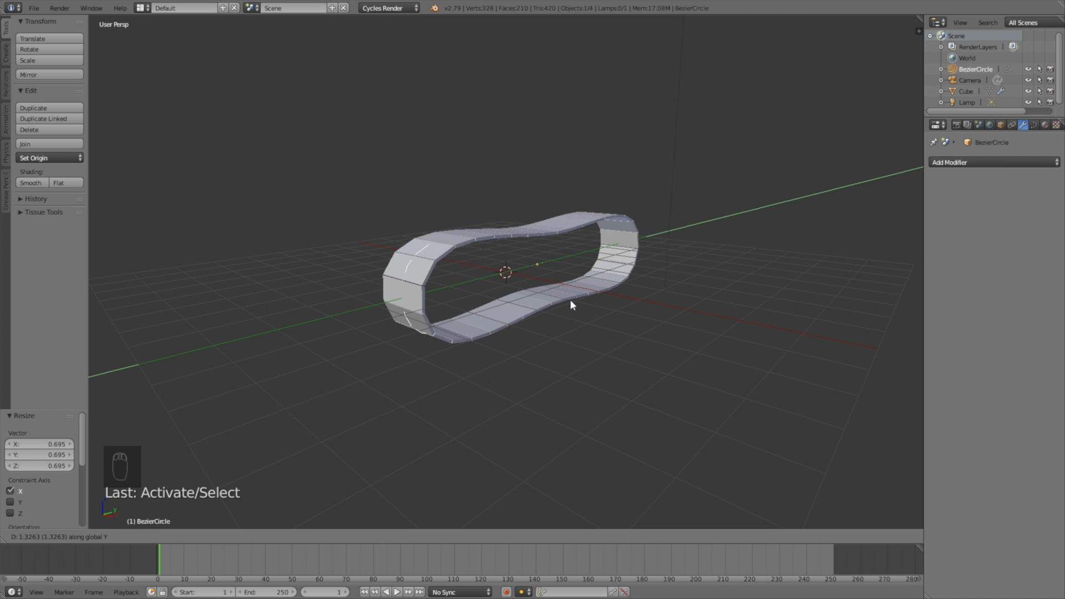
left_click(555, 316)
middle_click_drag(558, 350, 528, 337)
scroll(528, 338, "up", 2)
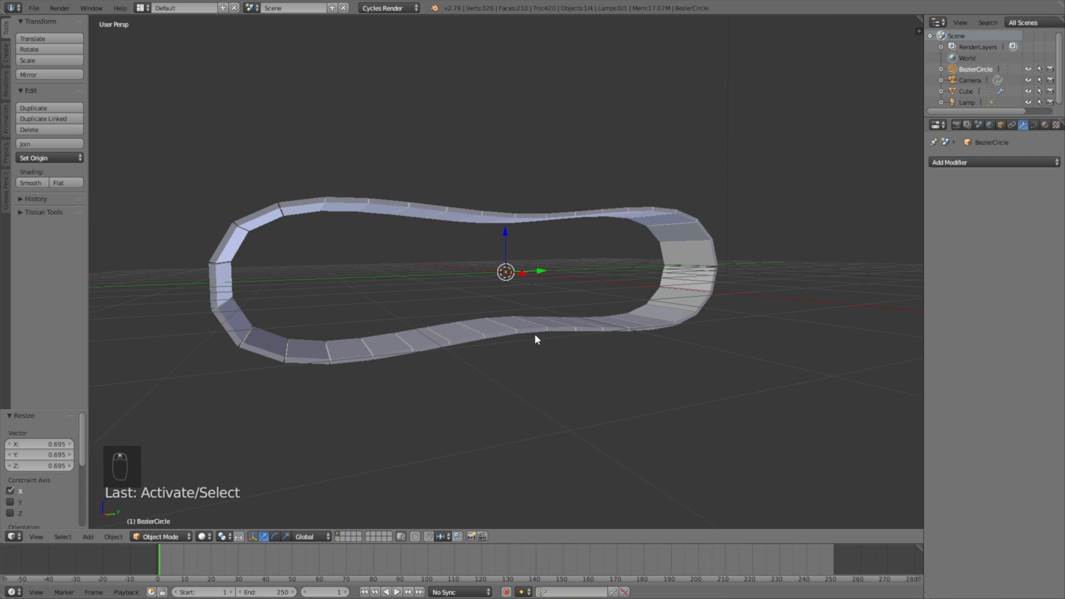
middle_click_drag(331, 339, 325, 297)
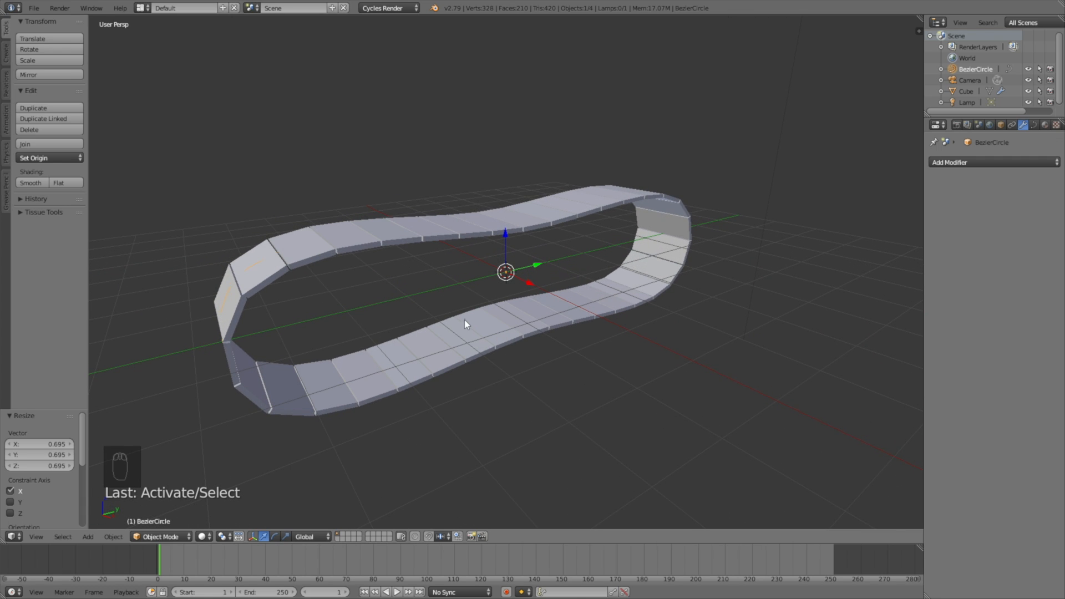
Step: In Edit Mode, lower the curve's front control point 0.418 along Z
middle_click_drag(481, 305, 456, 297)
left_click(166, 536)
left_click(169, 508)
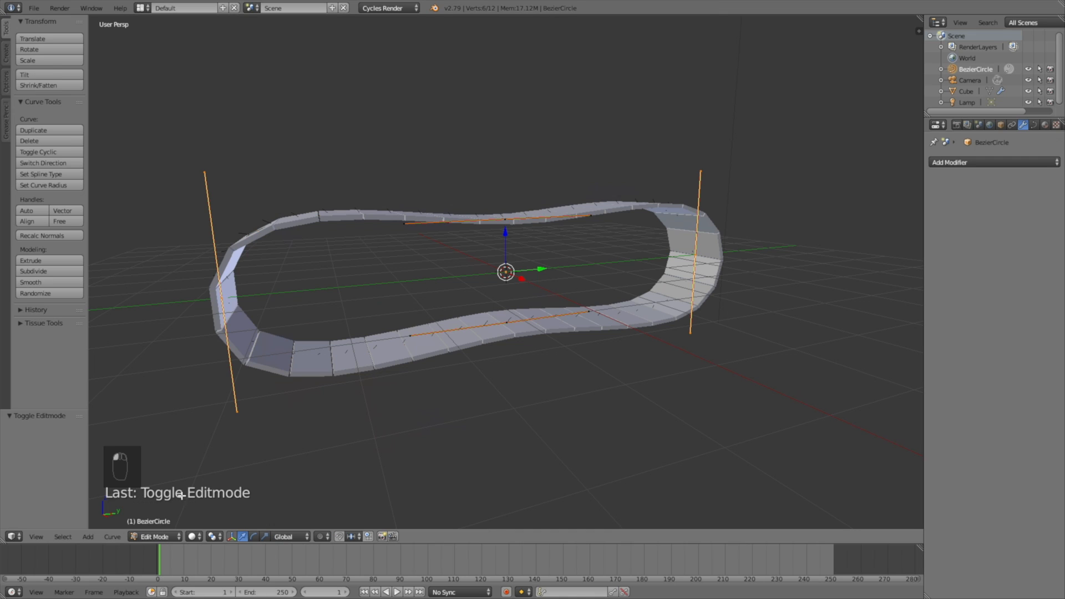
right_click(494, 326)
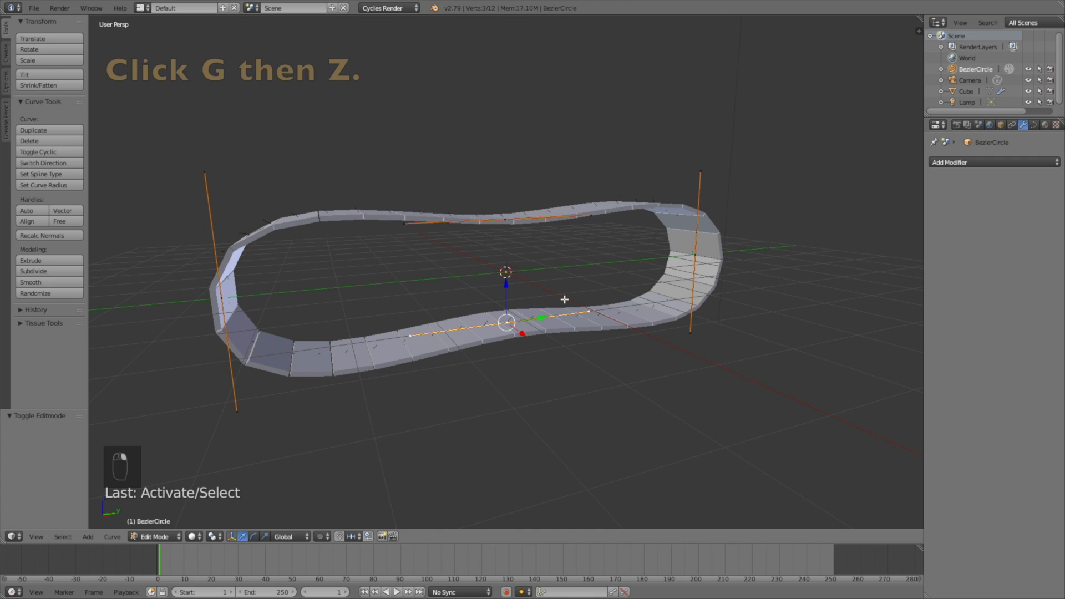
key("g")
key("z")
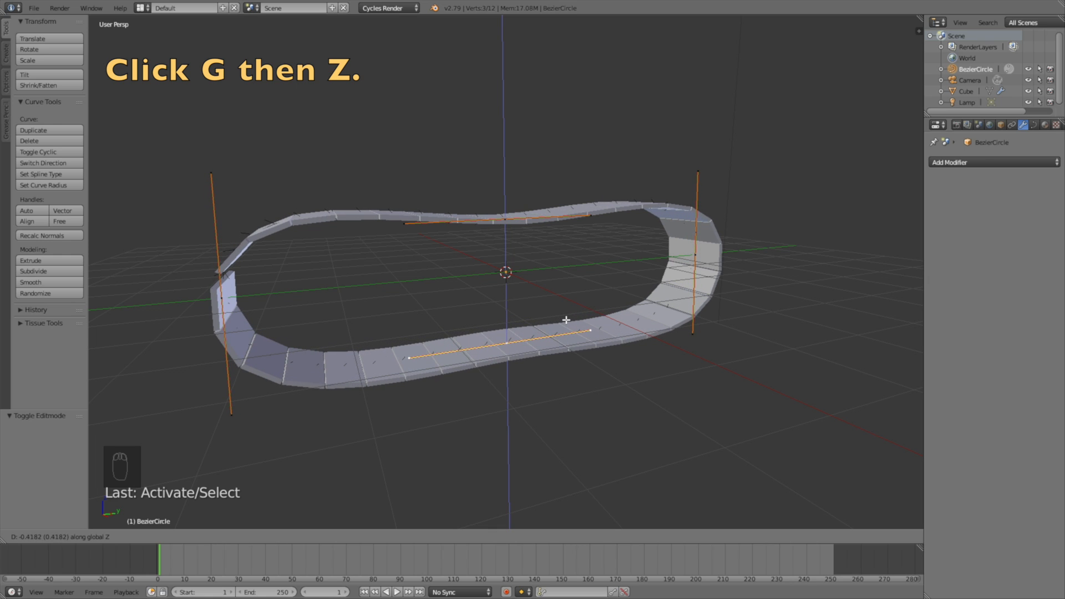
left_click(563, 317)
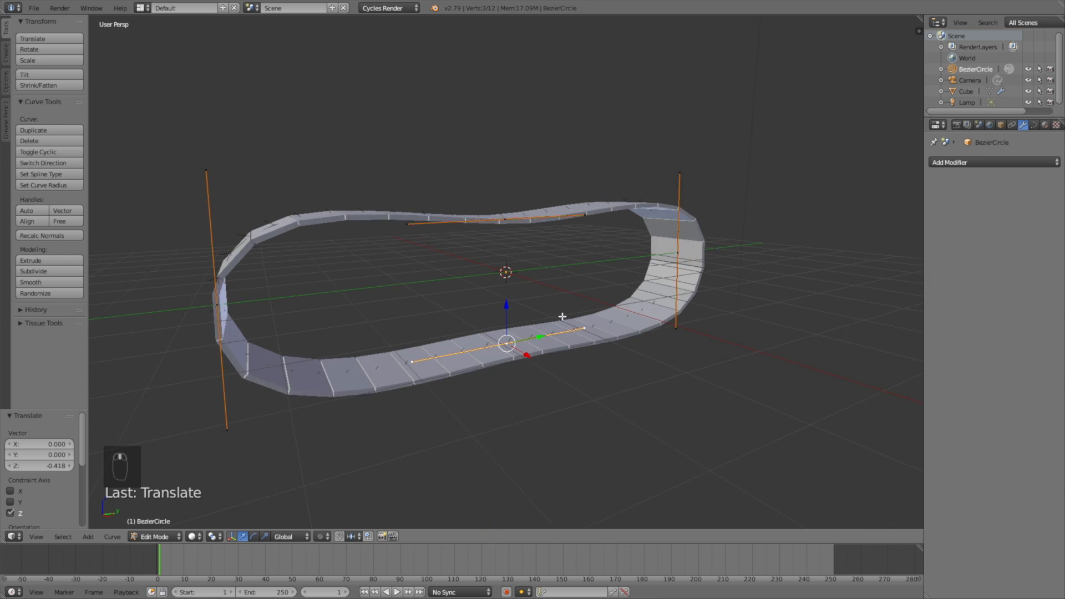
mouse_move(562, 316)
middle_mouse_down()
mouse_move(525, 292)
mouse_move(507, 297)
mouse_move(542, 311)
middle_mouse_up()
Step: Back in Object Mode, select the track and set its array Y offset to 1.040
left_click(155, 537)
left_click(166, 523)
right_click(243, 257)
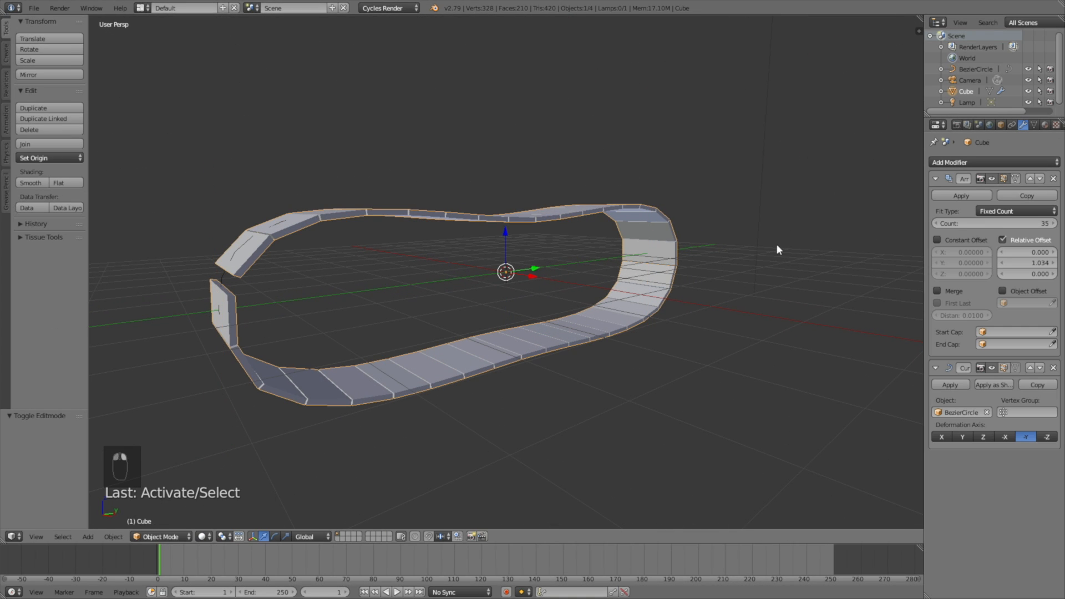
double_click(1034, 262)
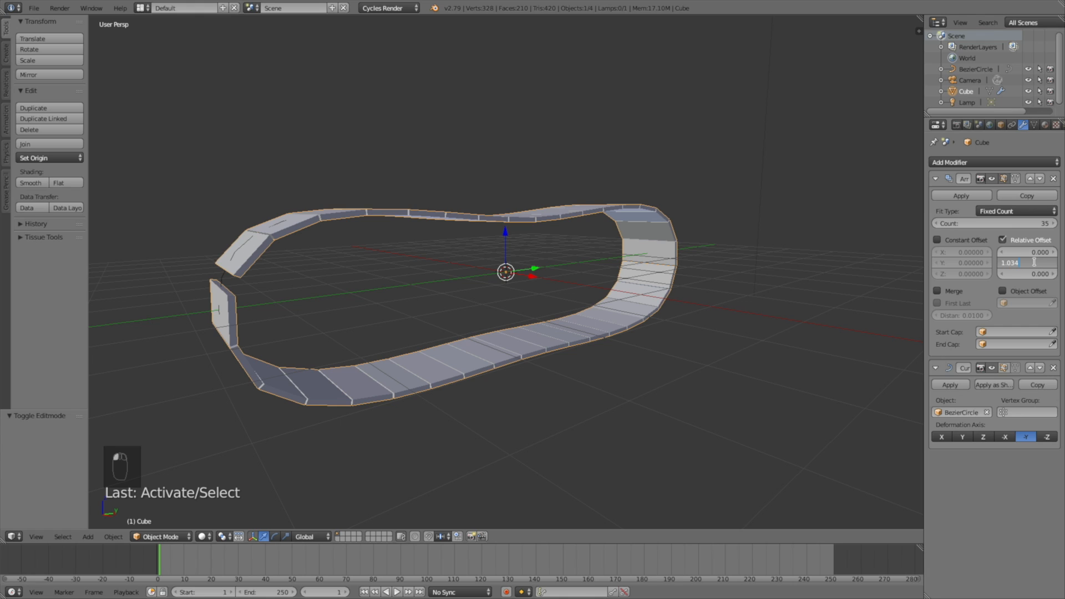
key("BackSpace")
key("BackSpace")
type("4")
key("Return")
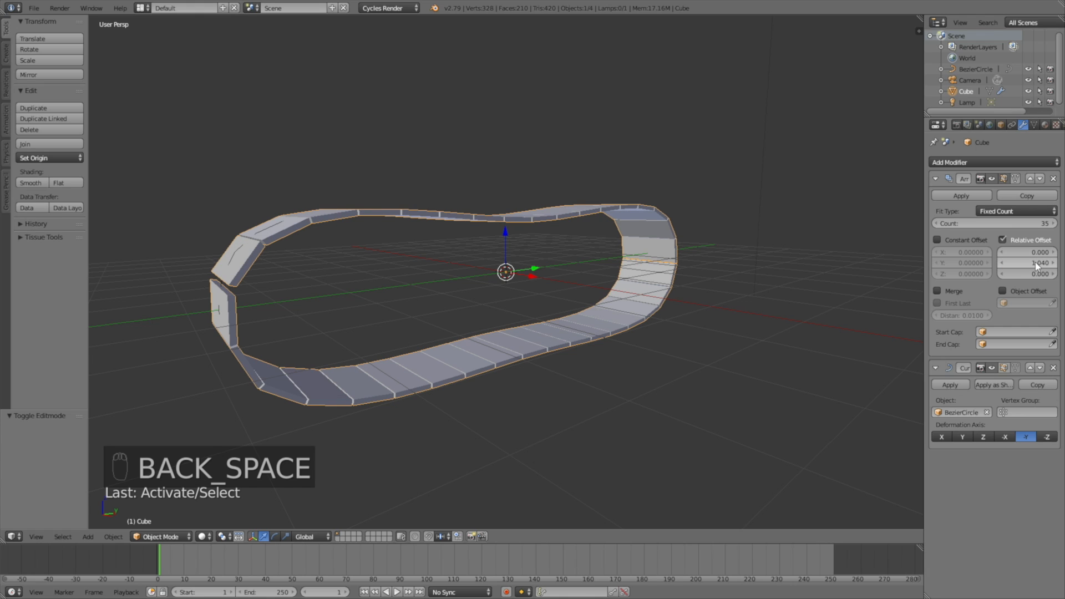
Step: Raise the array's Y relative offset to 1.042, then 1.044
double_click(1036, 262)
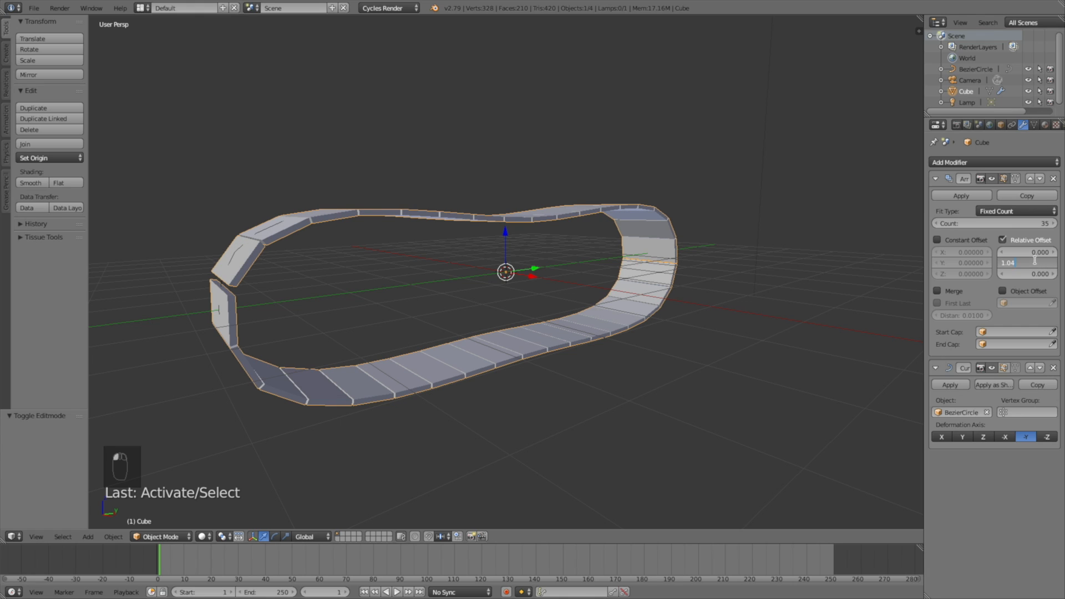
type("2")
key("Return")
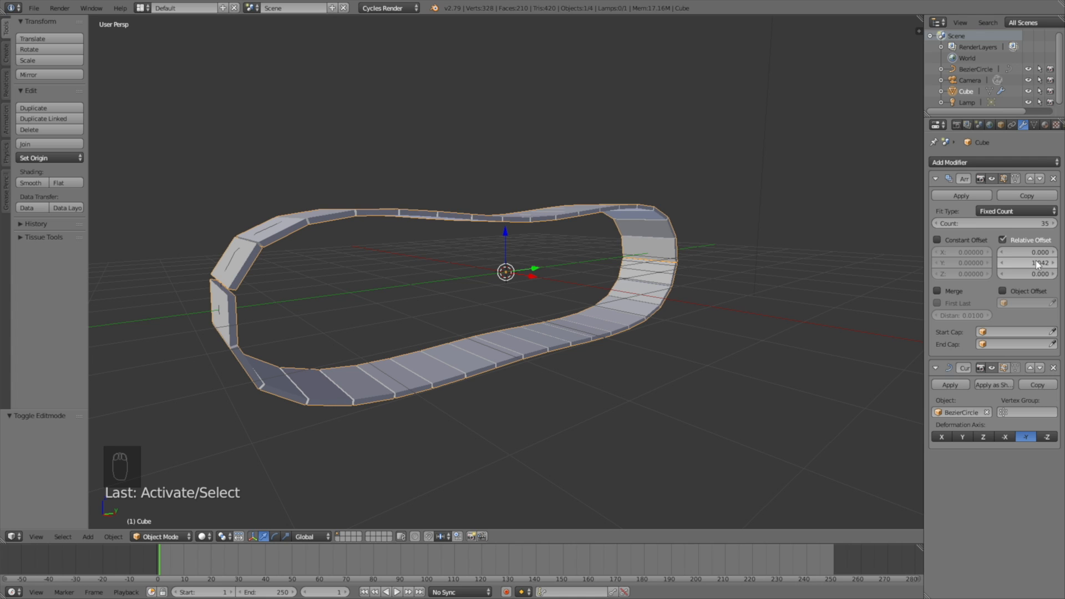
double_click(1036, 262)
key("BackSpace")
type("4")
key("Return")
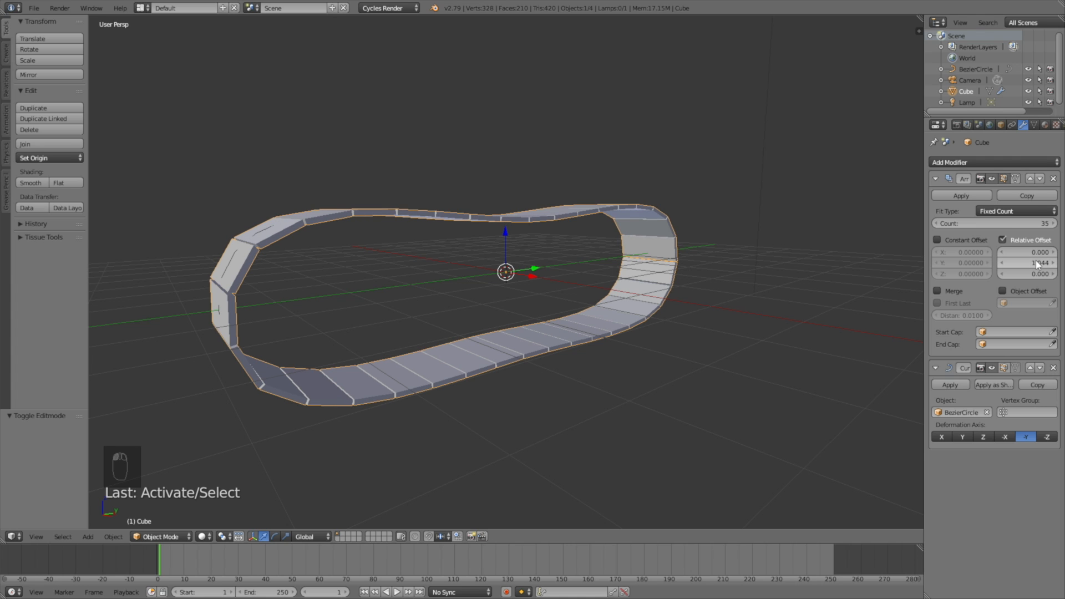
middle_click_drag(684, 305, 631, 306)
scroll(638, 322, "down", 4)
middle_click_drag(666, 347, 619, 333)
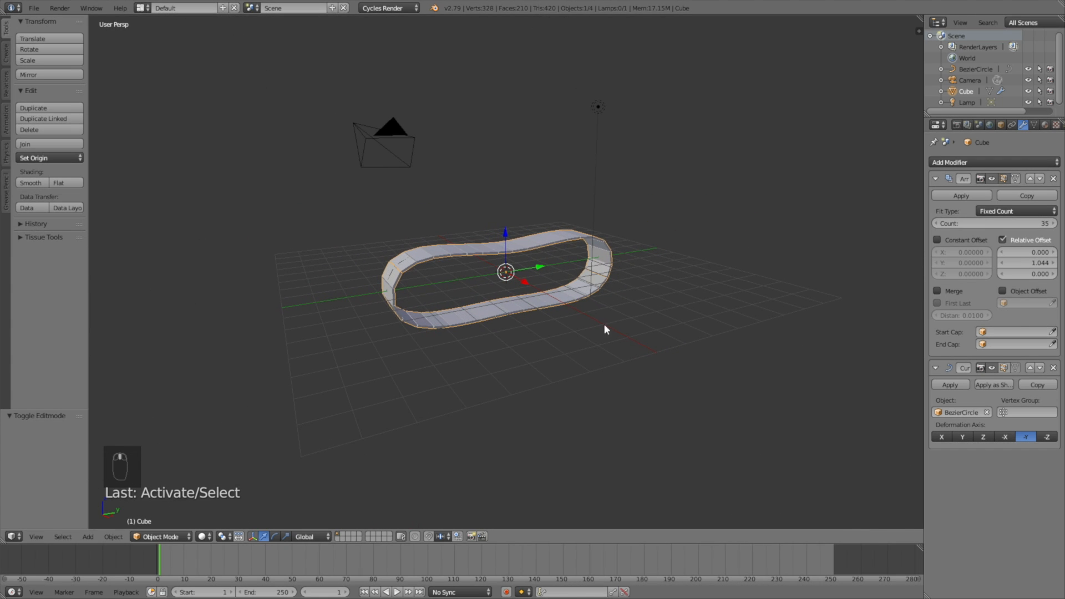
Step: Save As 'tut' in the Tank Tutorial folder
left_click(32, 9)
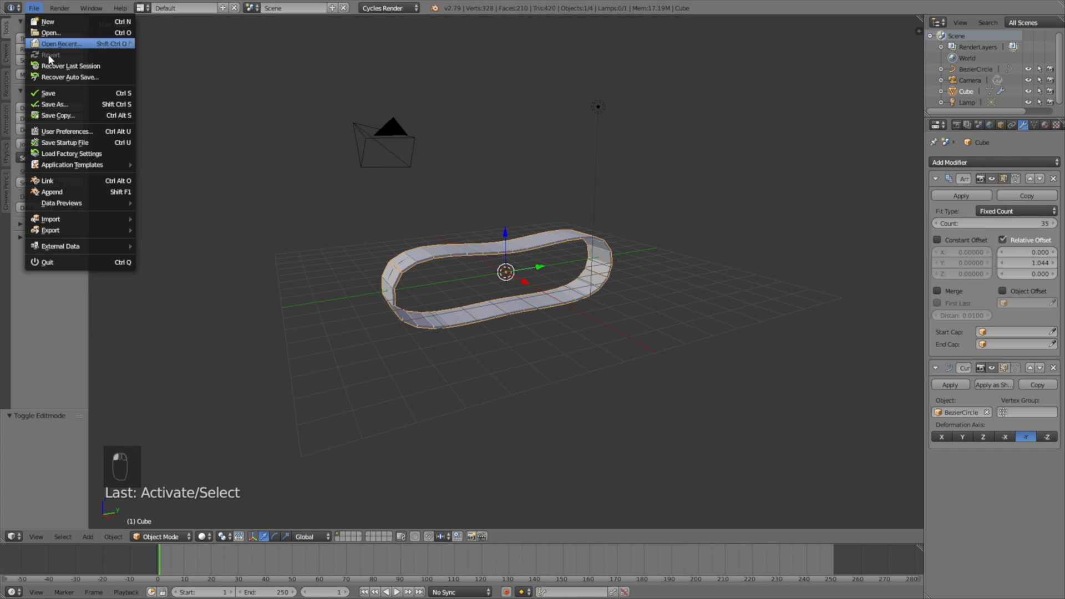
left_click(61, 105)
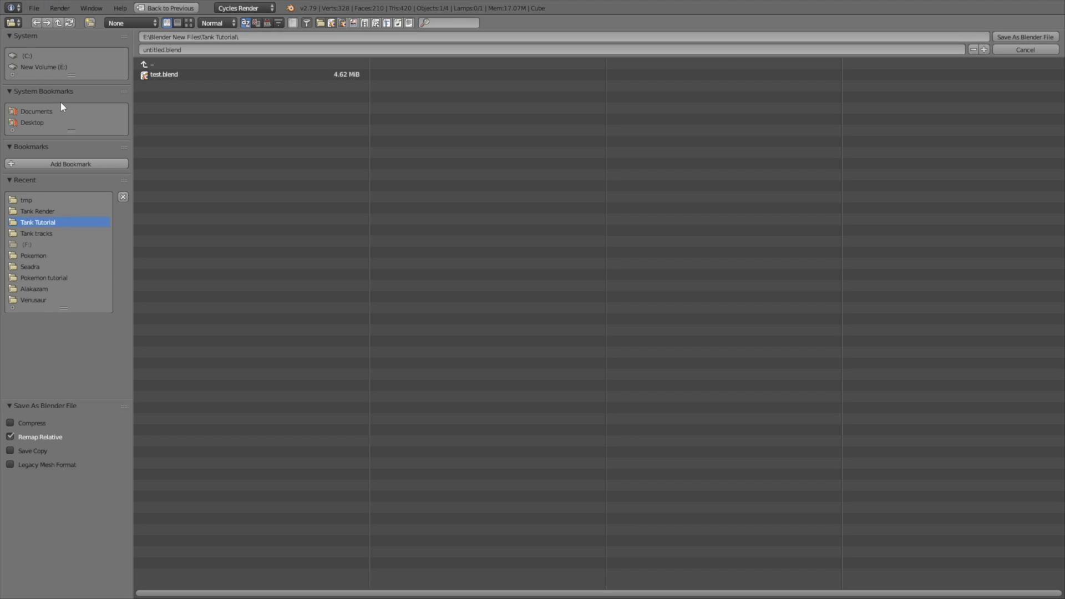
left_click(165, 49)
type("tu")
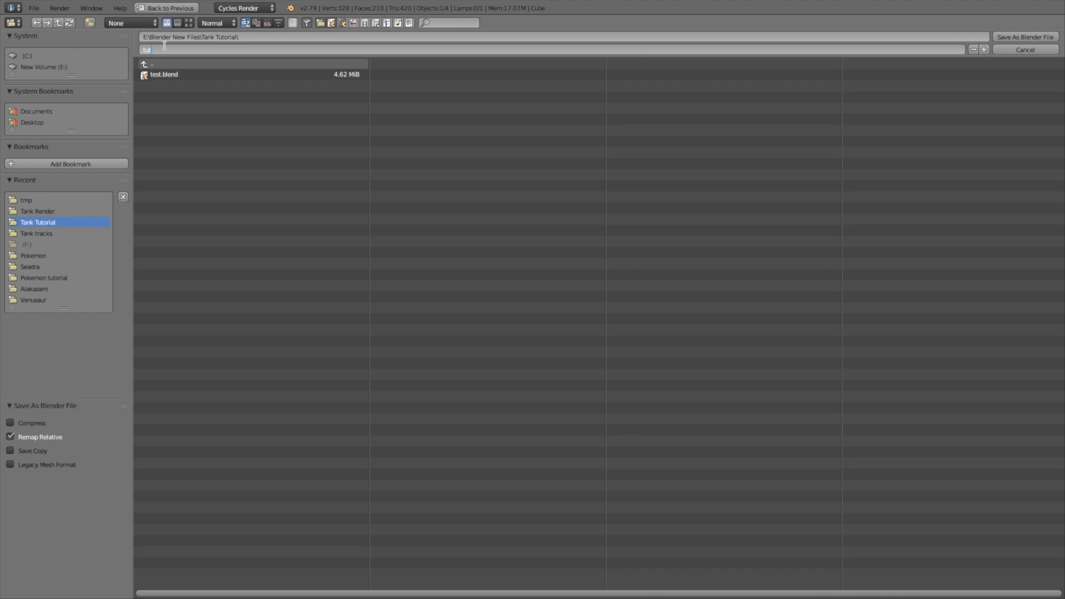
type("t")
key("Return")
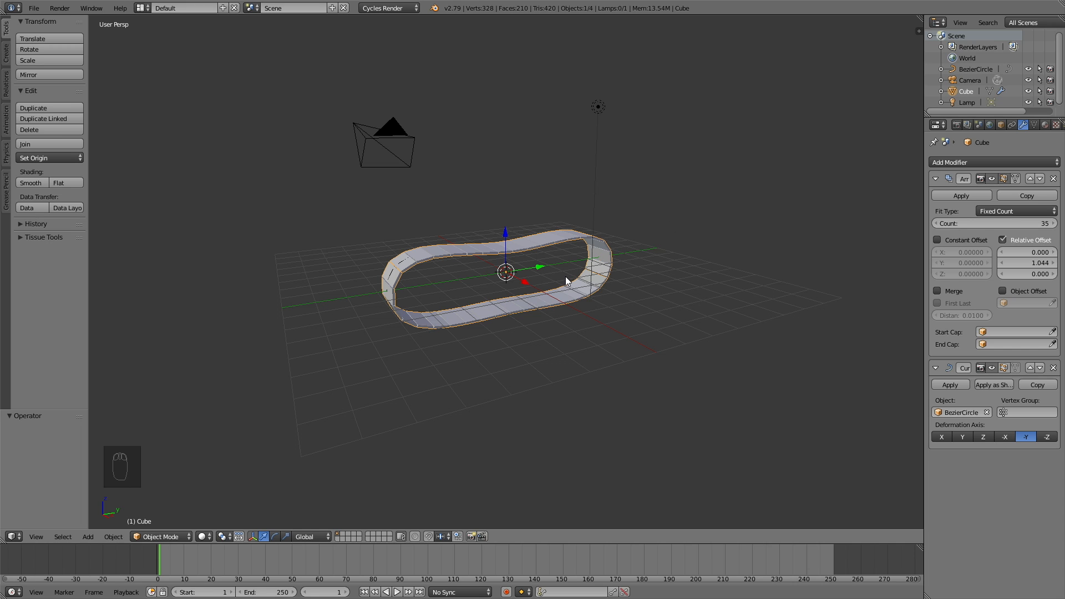
Step: Add a cylinder mesh and rotate it 90° about Y
scroll(565, 278, "up", 3)
middle_click_drag(564, 277, 589, 308)
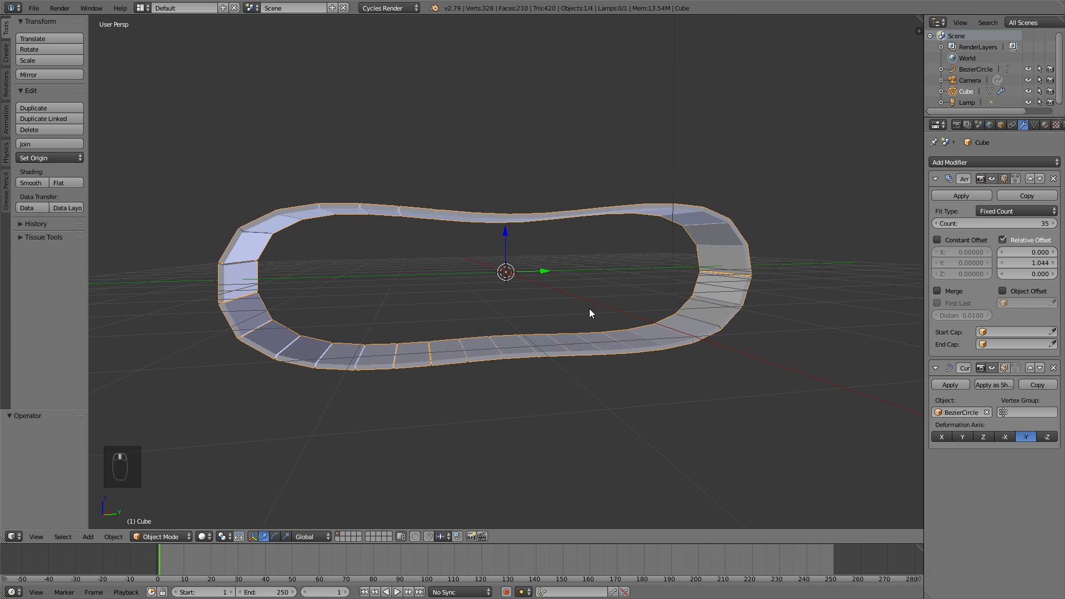
key("shift+a")
mouse_move(542, 270)
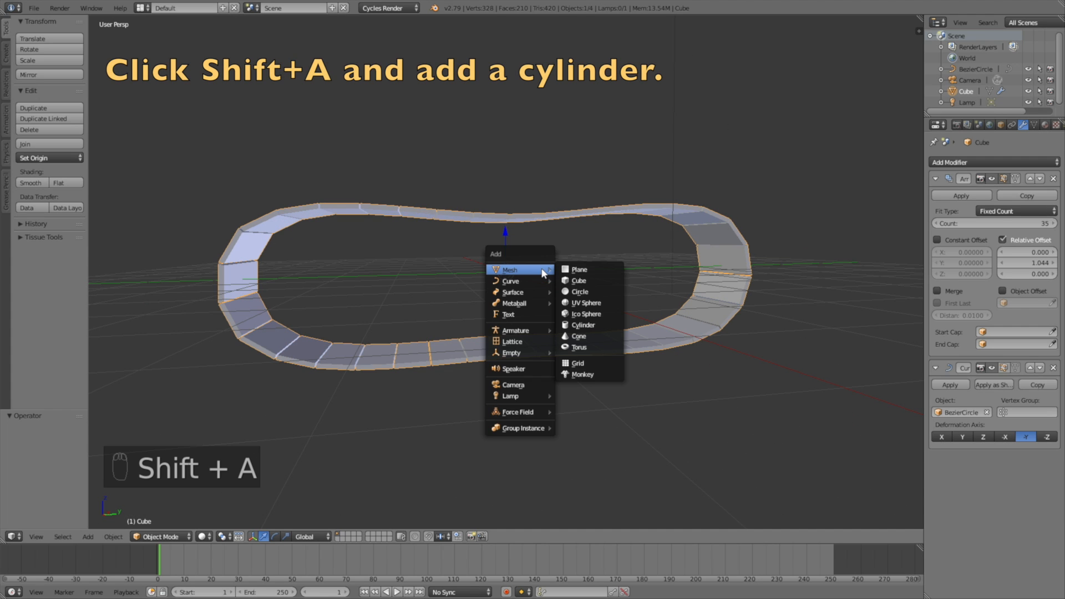
left_click(594, 325)
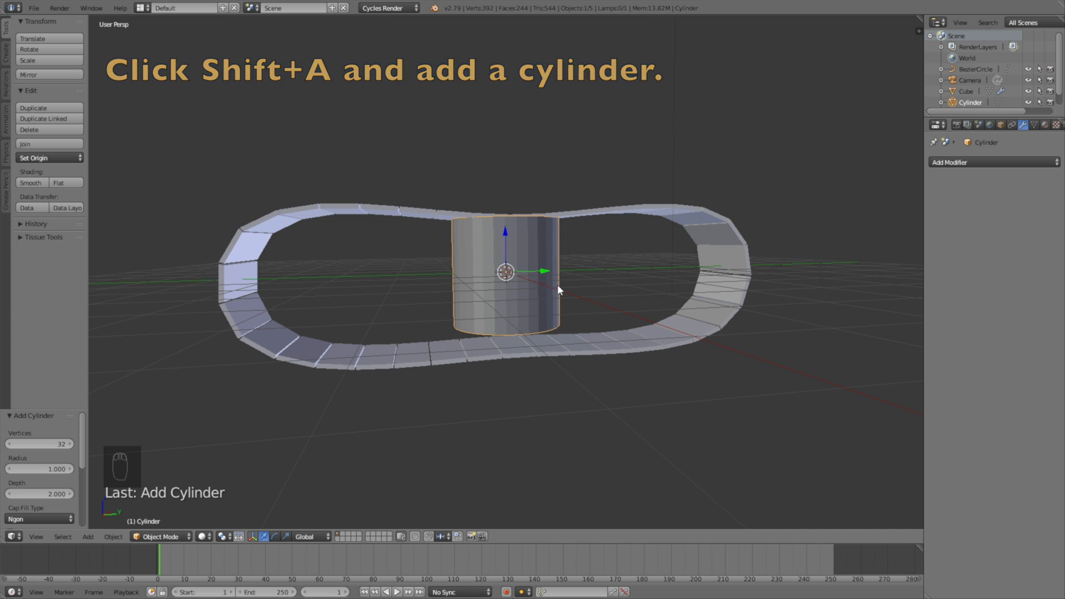
type("ry90")
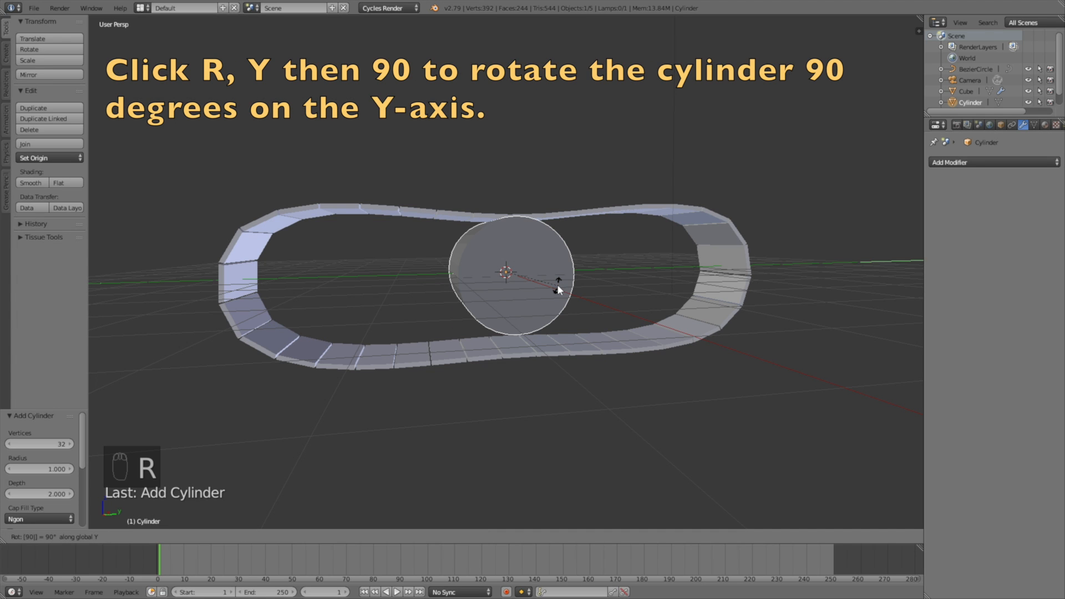
key("Return")
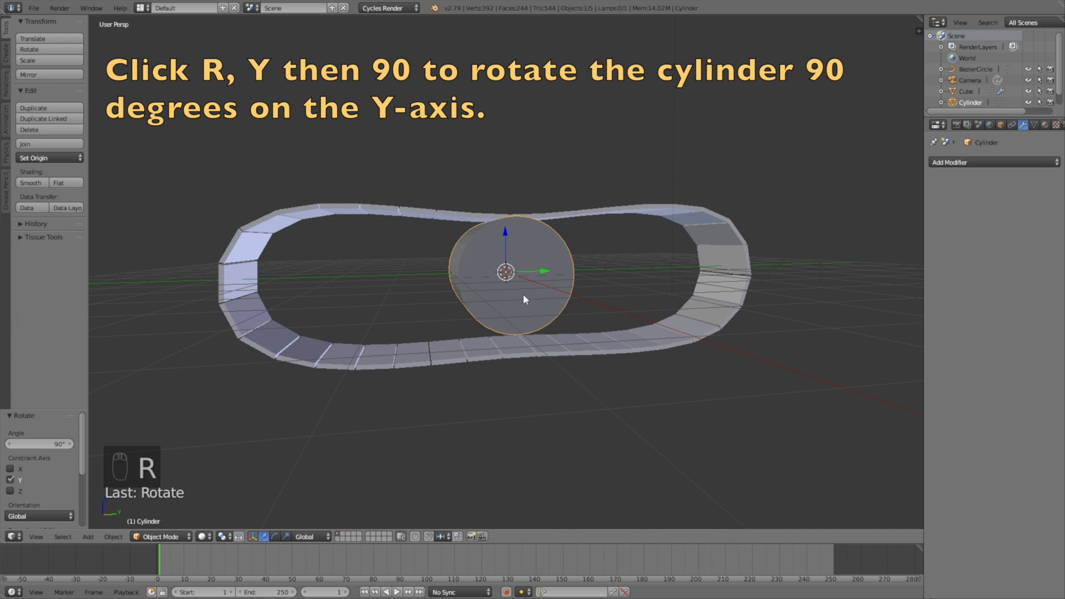
Step: Move the cylinder along Y to the track's end and flatten it along X
key("g")
key("y")
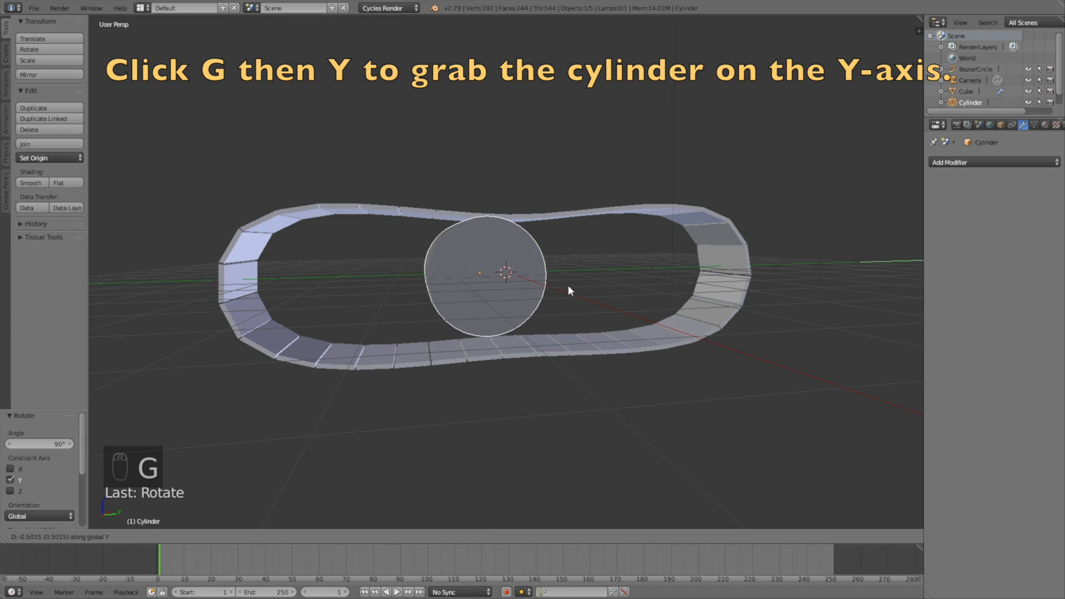
left_click(408, 296)
middle_click_drag(401, 298, 536, 324)
key("s")
key("x")
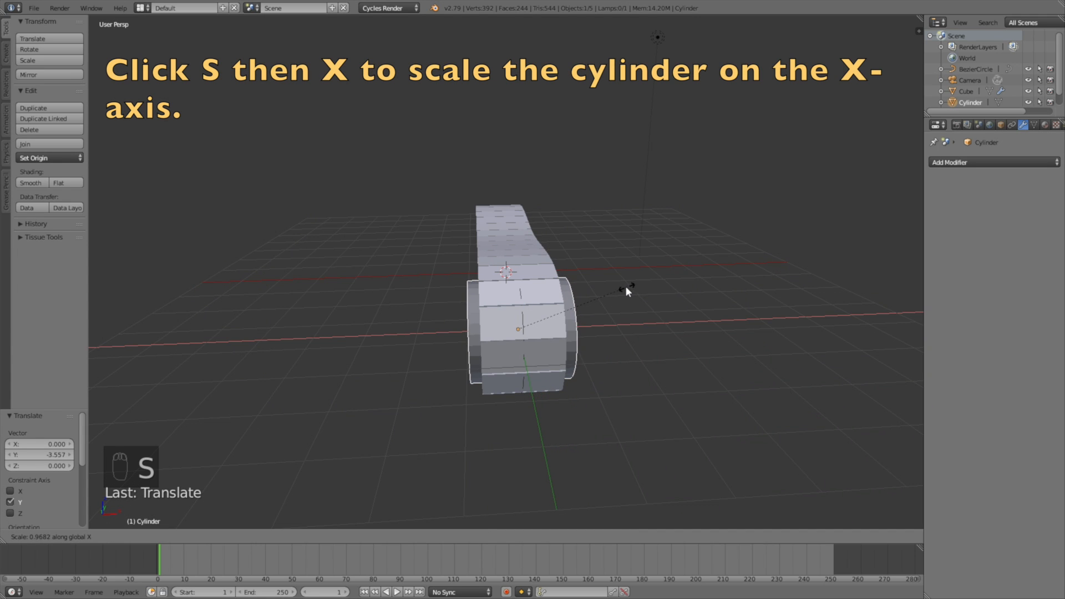
left_click(595, 292)
middle_click_drag(595, 292, 491, 272)
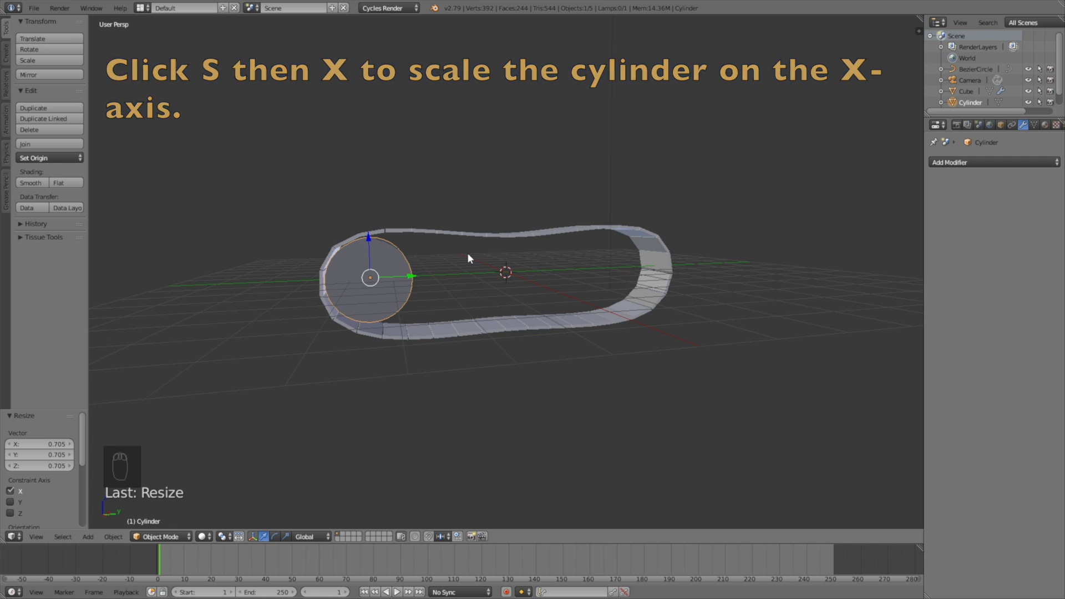
Step: Enlarge the wheel's diameter on Y and Z only and adjust it along Y
key("s")
key("shift+x")
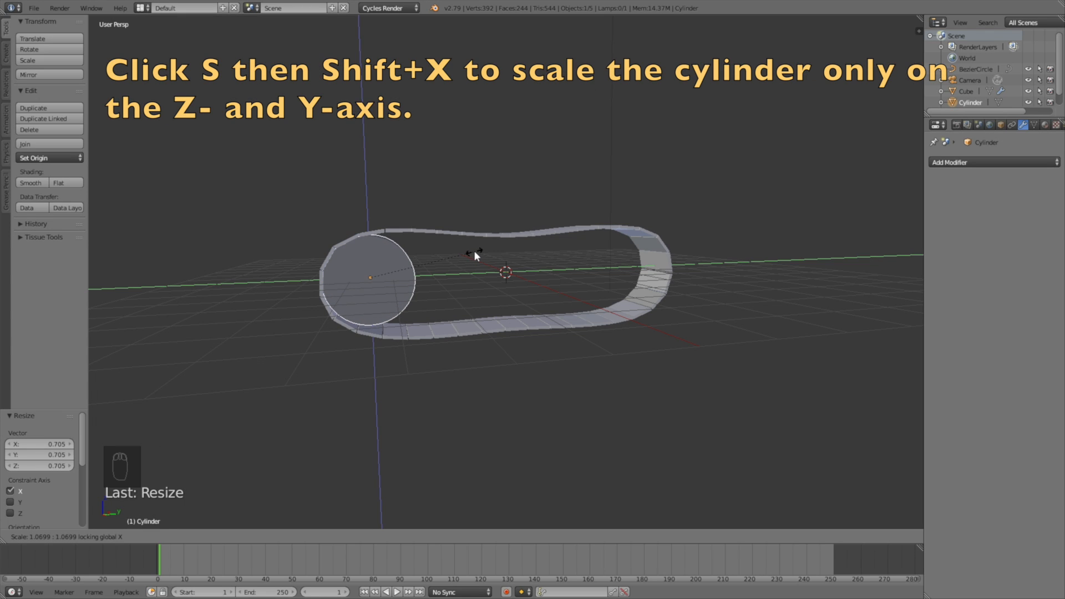
left_click(473, 251)
key("g")
key("y")
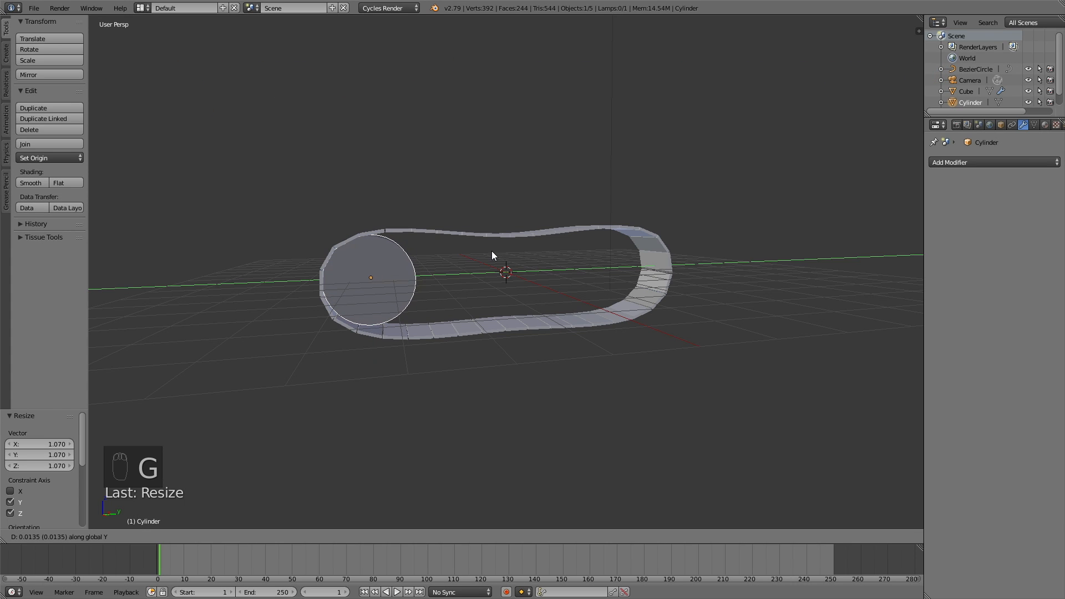
left_click(491, 251)
middle_click_drag(481, 260, 480, 252)
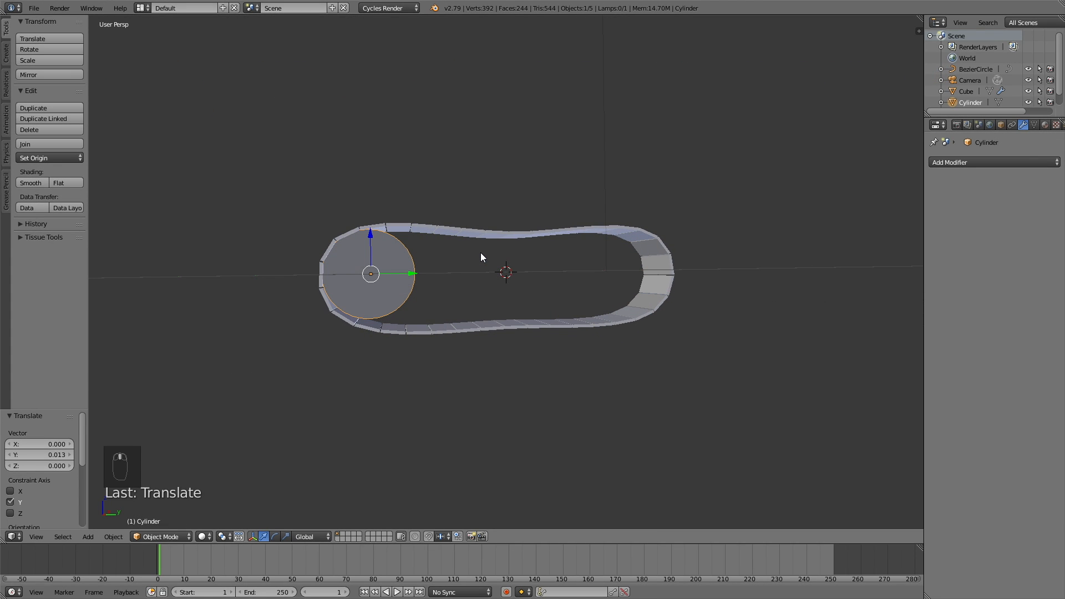
Step: Lower the wheel slightly on Z and enlarge its diameter to 1.029
key("g")
key("z")
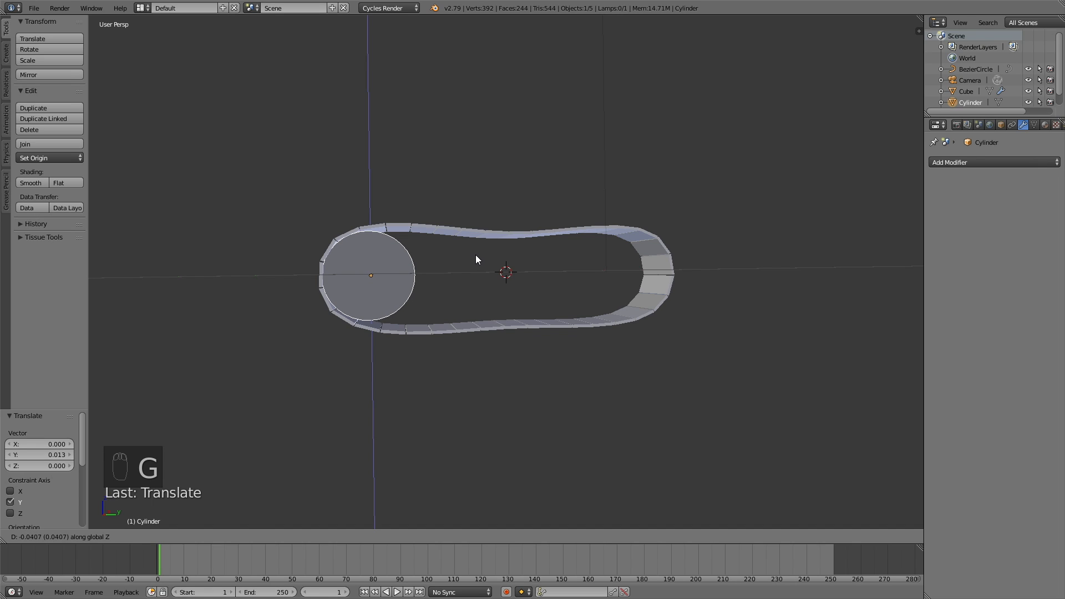
left_click(476, 255)
key("s")
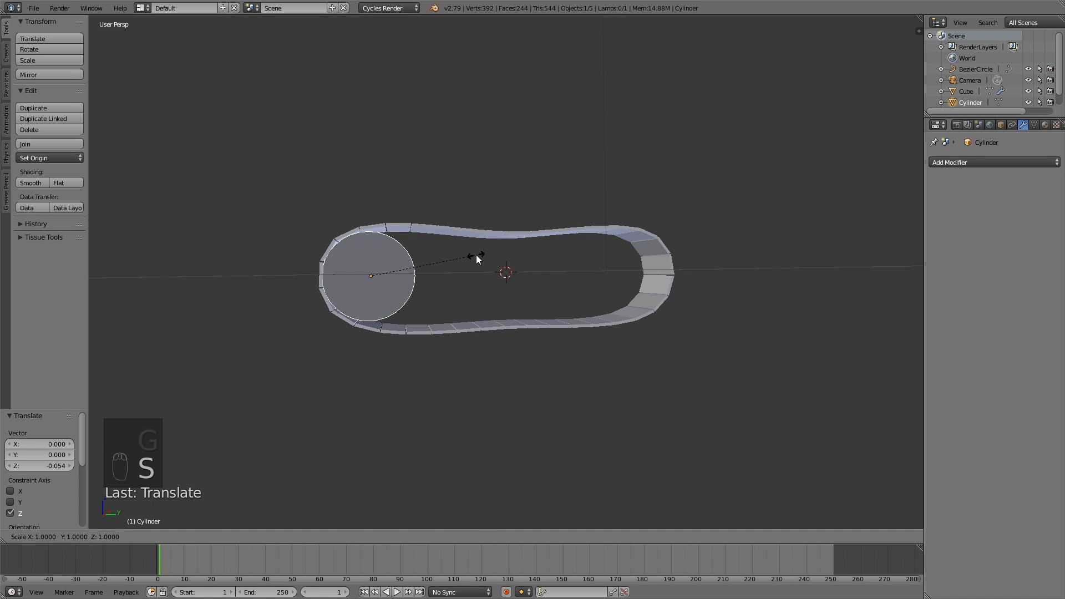
key("shift+x")
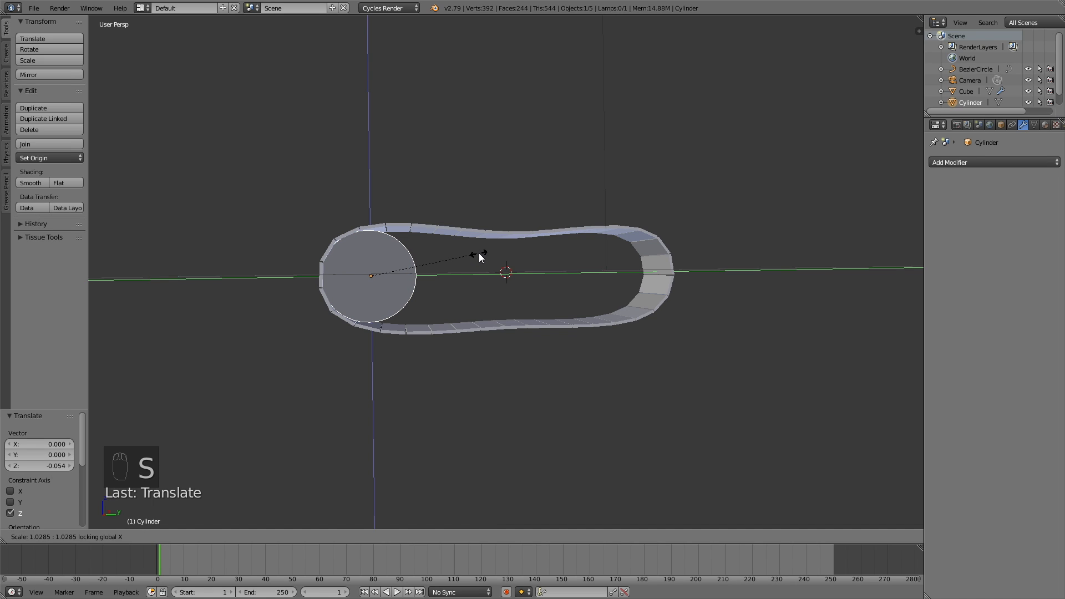
left_click(479, 254)
mouse_move(487, 252)
middle_mouse_down()
mouse_move(533, 275)
mouse_move(472, 254)
middle_mouse_up()
Step: In Edit Mode, select both wheel end faces and set their Mean Crease to 1.00
scroll(422, 276, "up", 4)
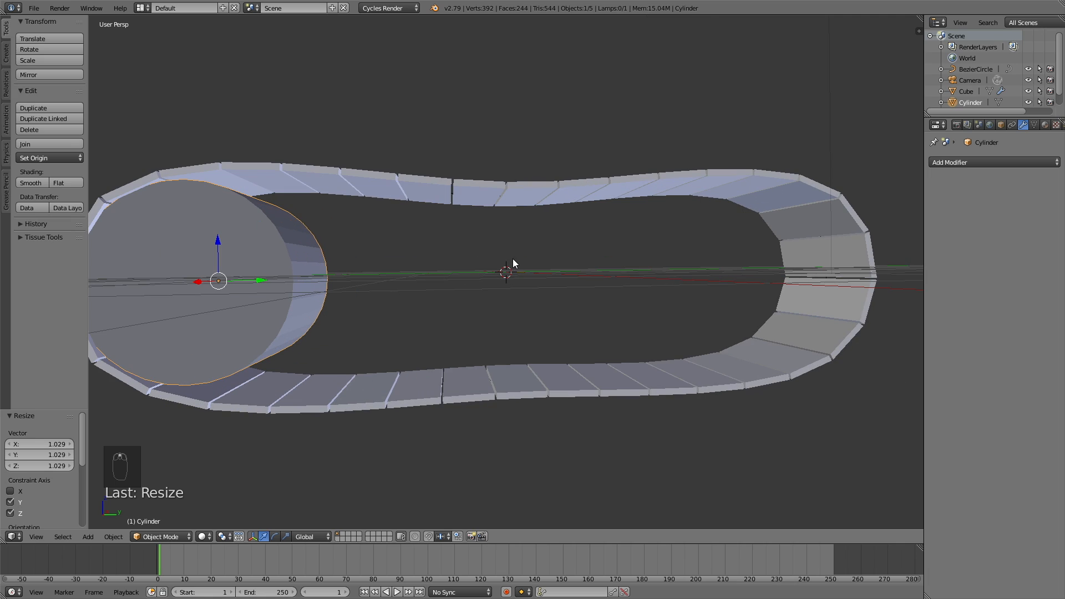
left_click(161, 536)
left_click(163, 512)
left_click(339, 536)
right_click(216, 282)
middle_click_drag(385, 257, 313, 267)
right_click(684, 257, "shift")
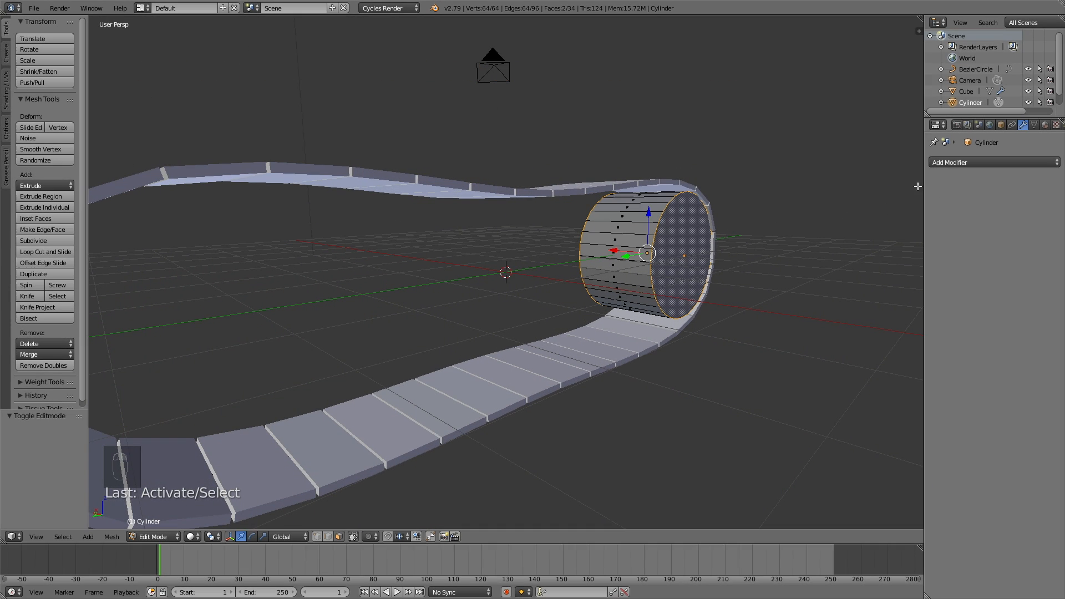
key("n")
left_click_drag(868, 145, 895, 145)
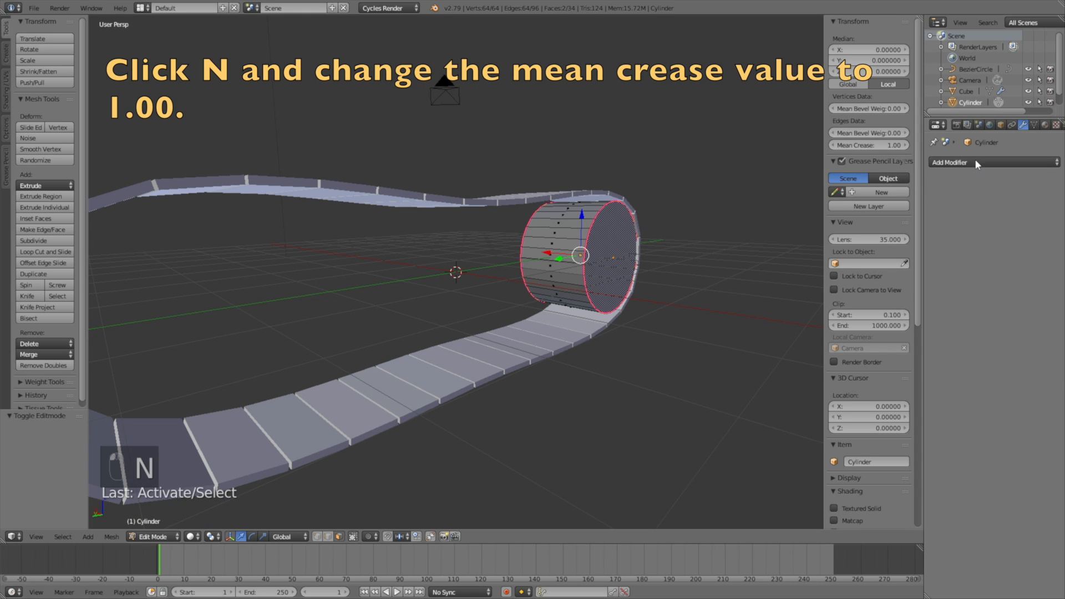
Step: Add a Subdivision Surface modifier with viewport level 3 and render level 4, then return to Object Mode
left_click(976, 162)
left_click(887, 347)
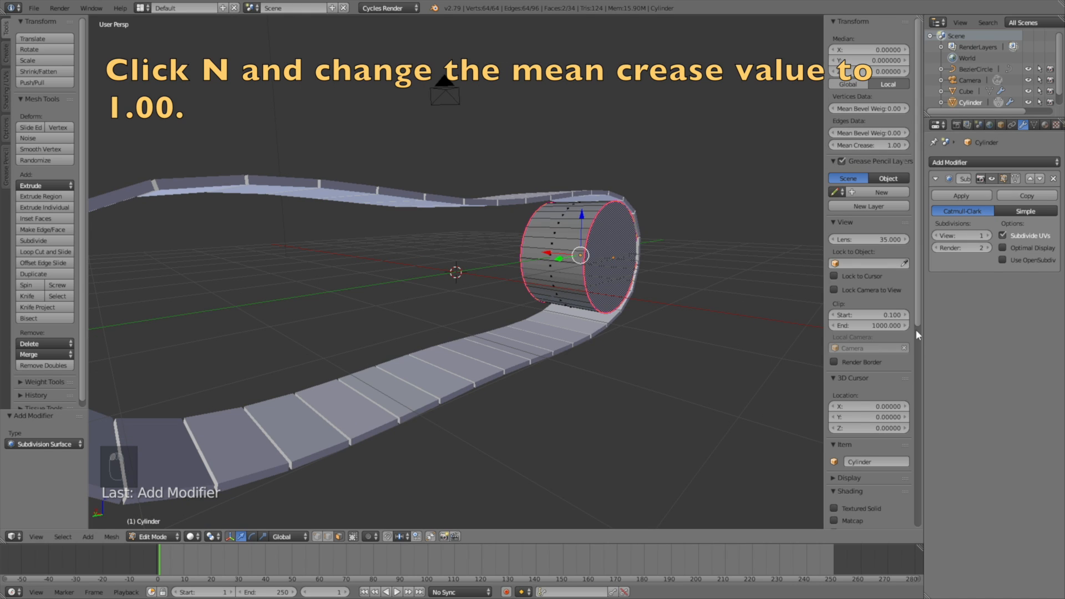
left_click(988, 235)
left_click(988, 235)
left_click(989, 235)
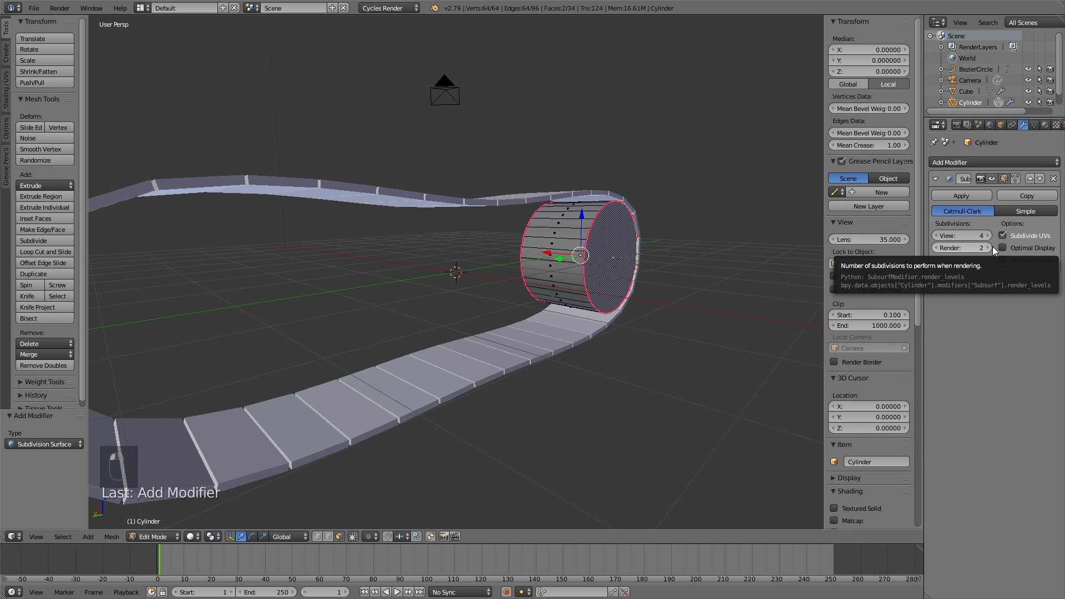
left_click(989, 248)
left_click(989, 248)
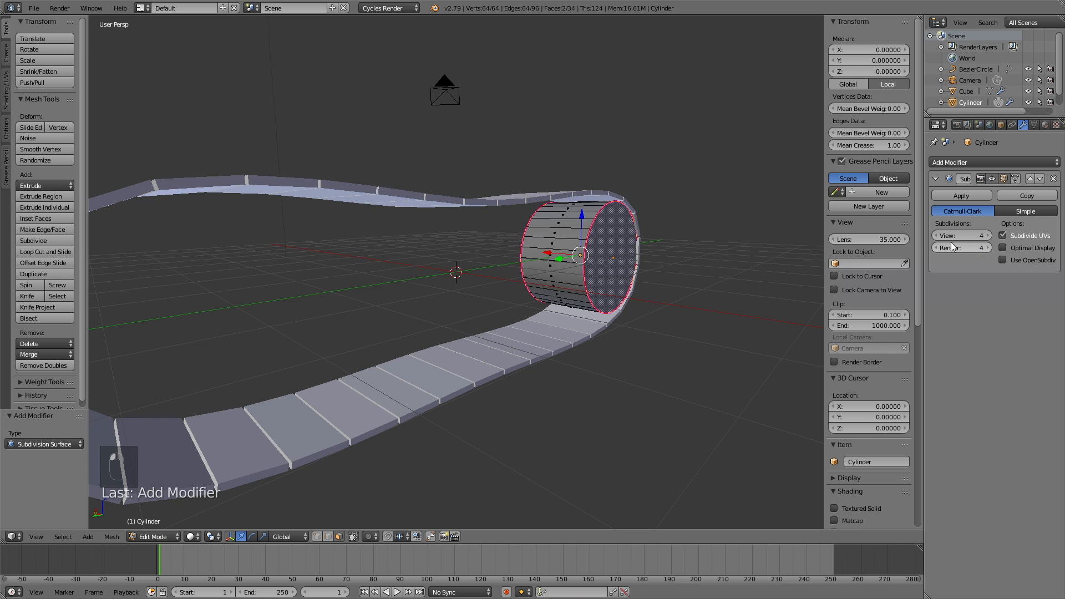
left_click(937, 236)
middle_click_drag(560, 260, 754, 264)
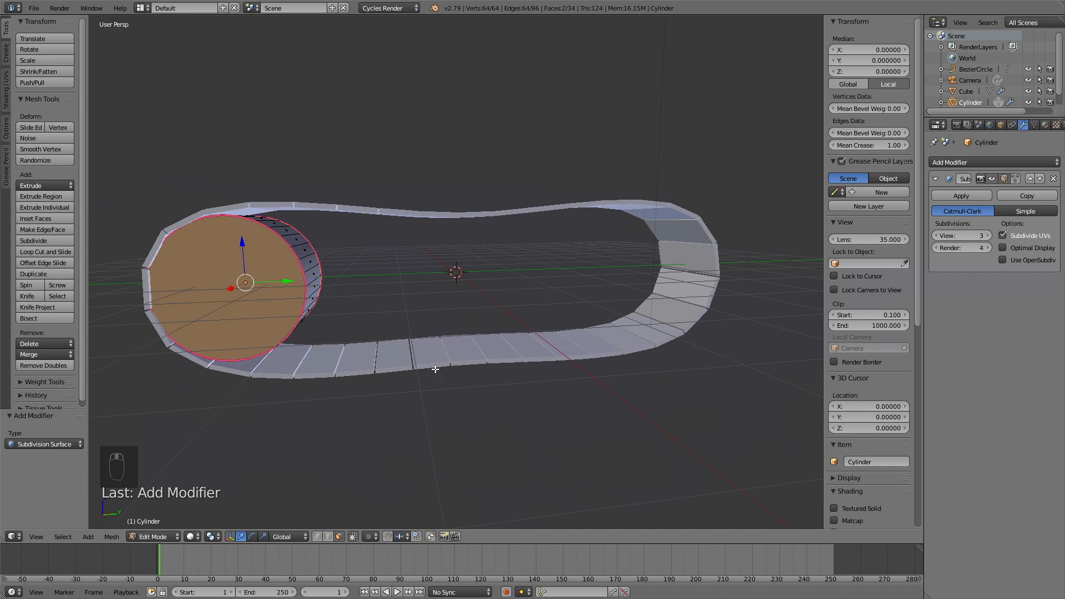
left_click(164, 538)
left_click(168, 527)
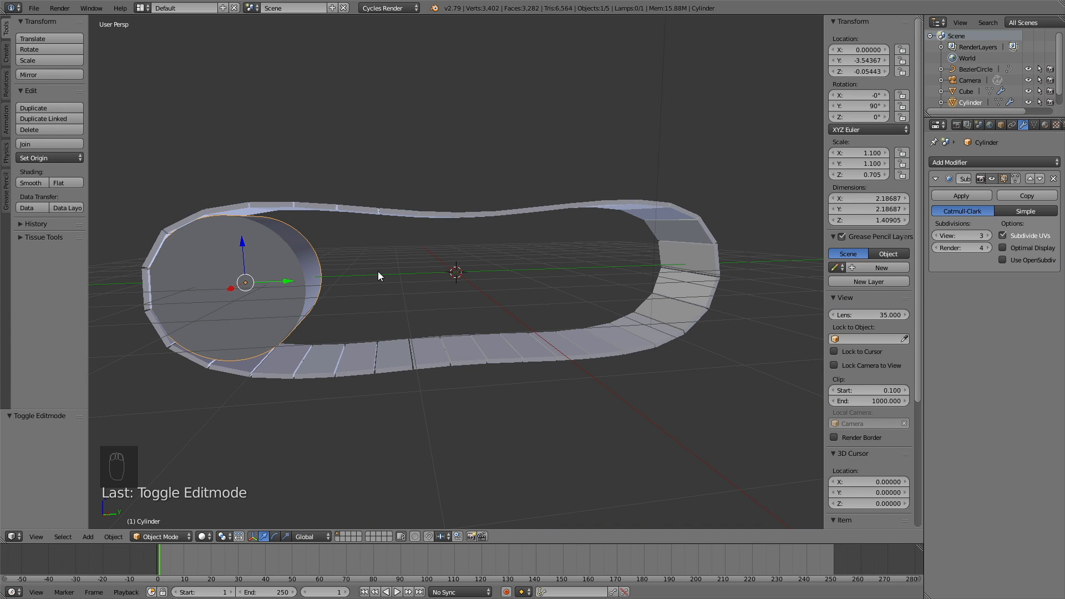
Step: Duplicate the wheel along Y and place the copy at the track's other end
middle_click_drag(454, 269, 460, 267)
key("shift+d")
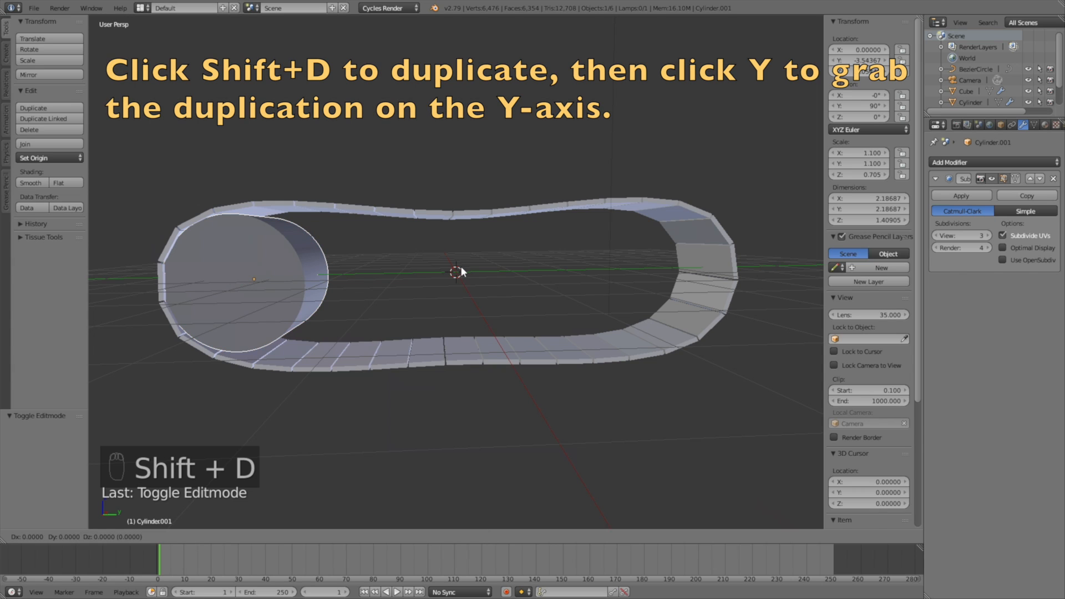
key("y")
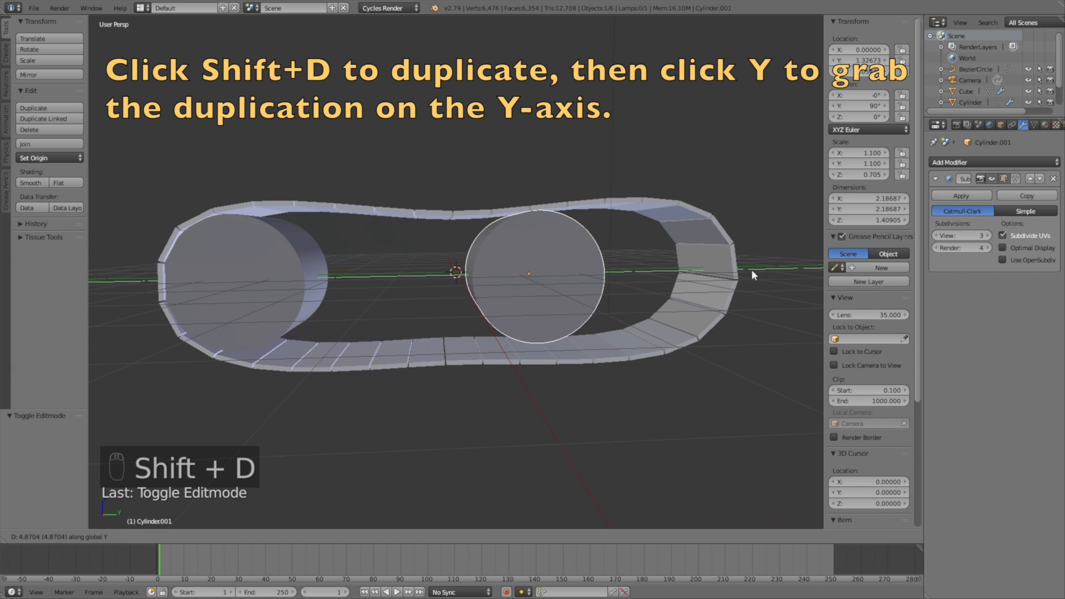
left_click(123, 244)
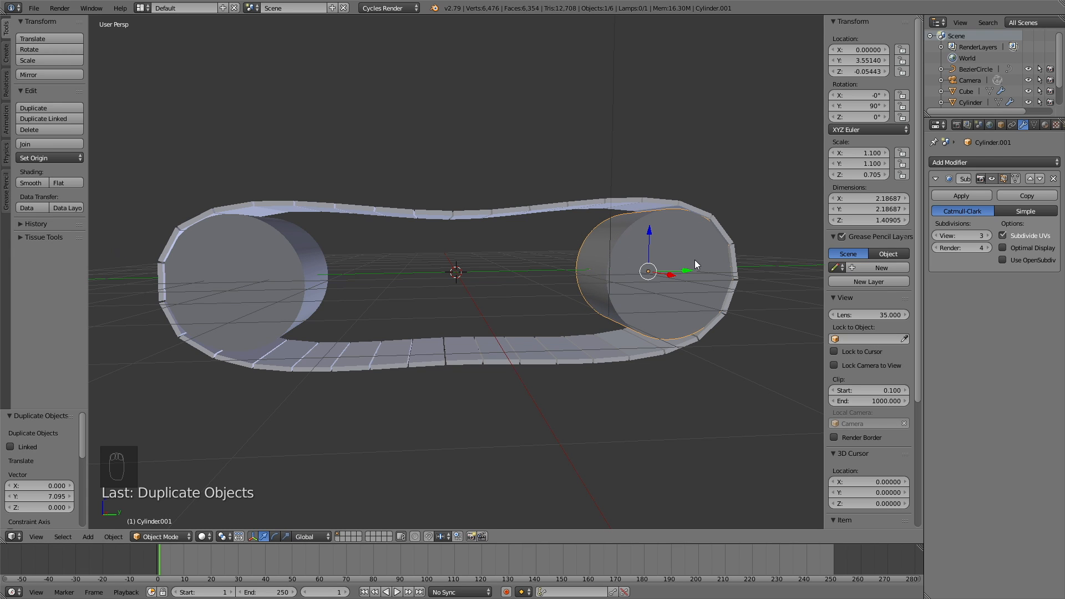
Step: Duplicate the wheel again along Y into the middle of the track
middle_click_drag(743, 268, 477, 302)
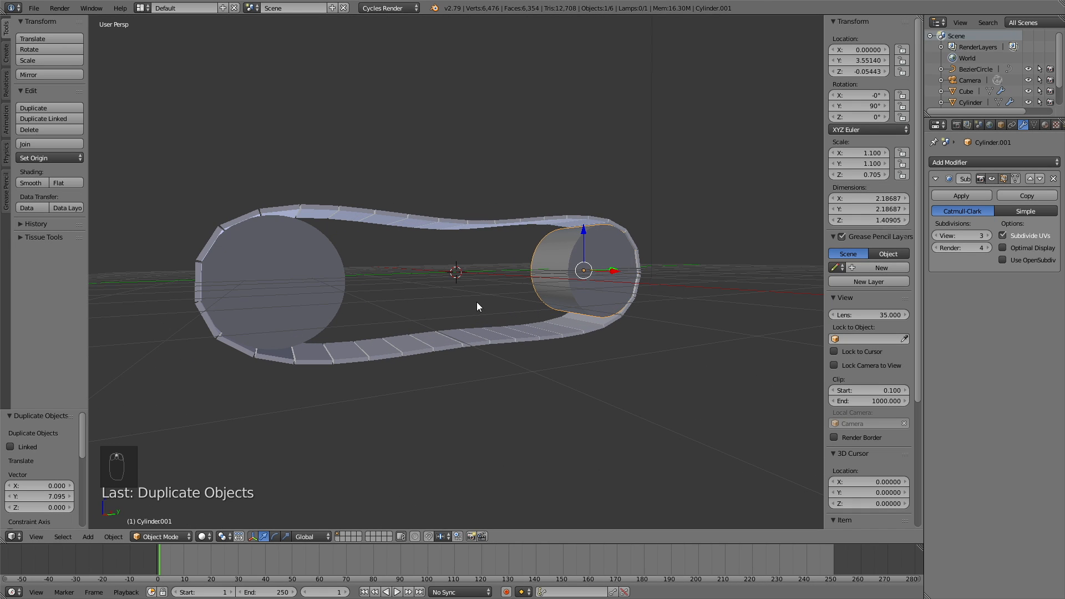
middle_click_drag(551, 265, 546, 265)
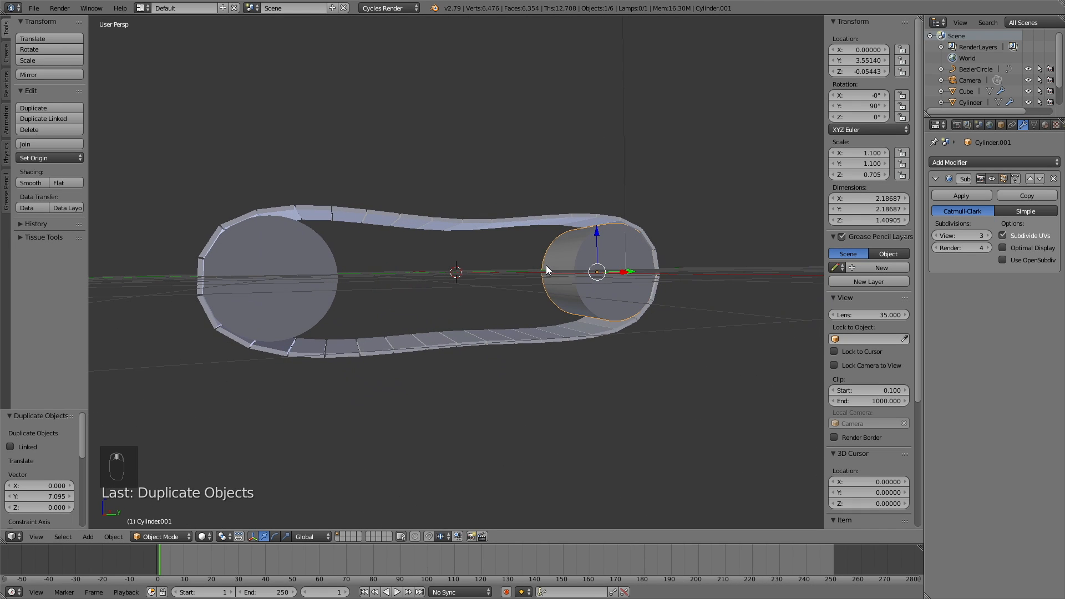
key("shift+d")
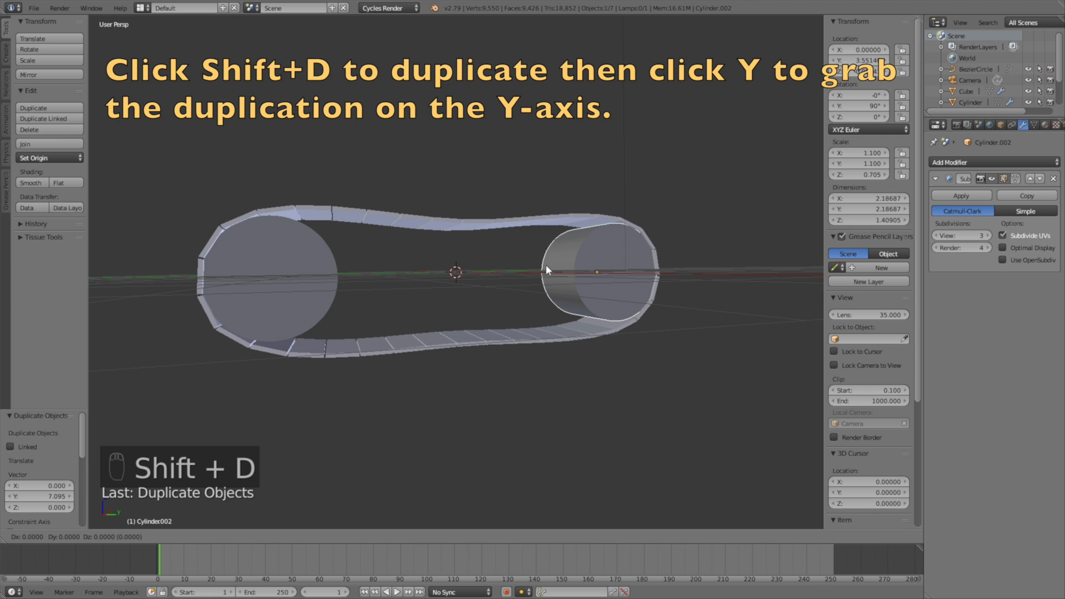
key("y")
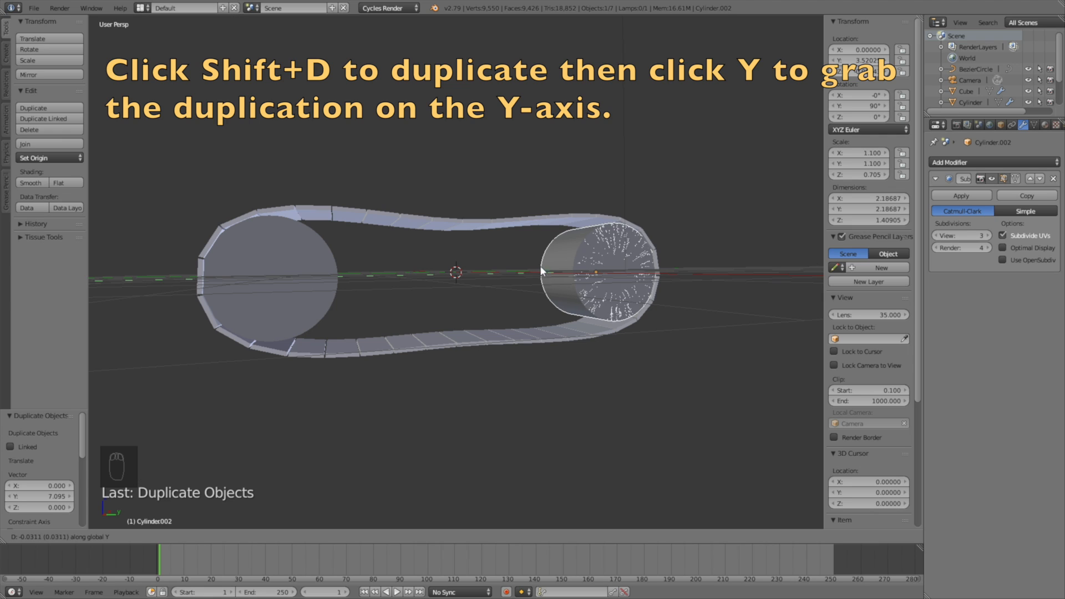
left_click(345, 275)
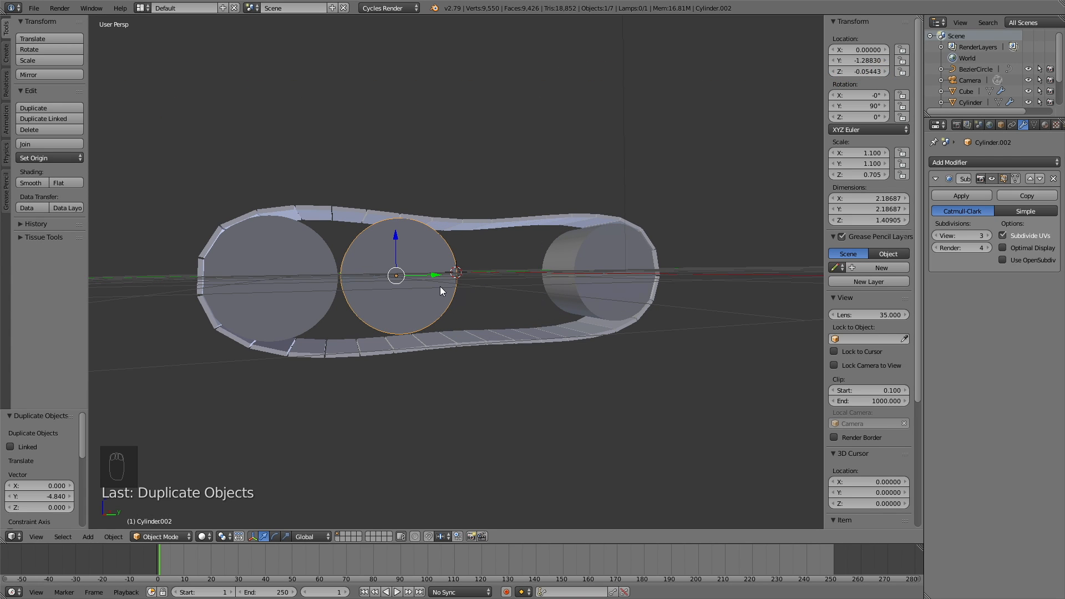
Step: Shrink the middle wheel to about half size along Y and Z only
middle_click_drag(440, 286, 433, 288)
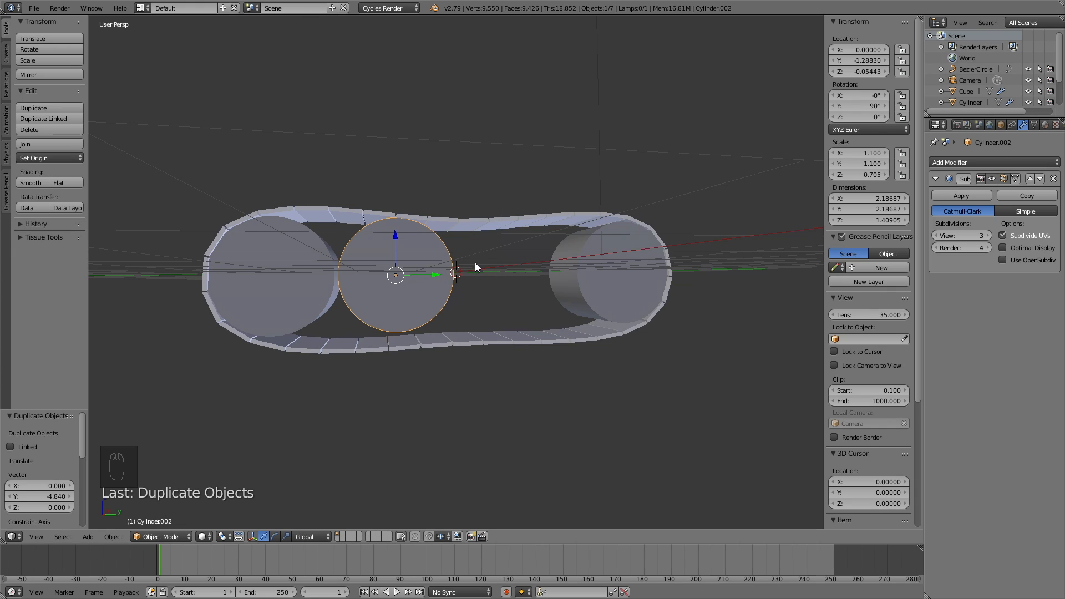
key("s")
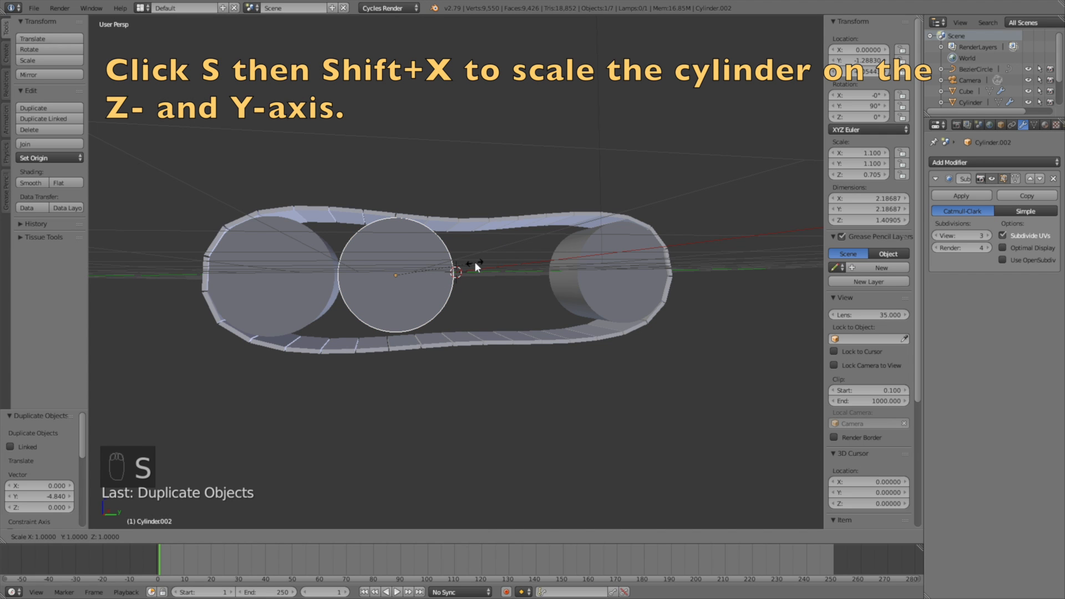
key("shift+x")
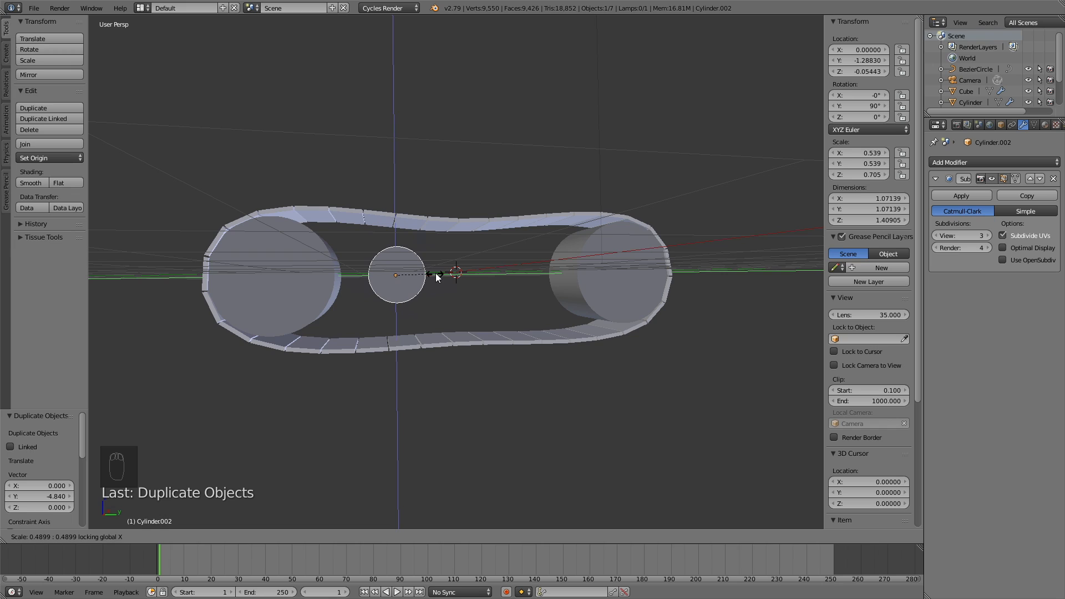
left_click(437, 278)
Step: Raise the small roller 0.478 on Z and move it -0.599 along Y
mouse_move(481, 271)
middle_mouse_down()
mouse_move(472, 280)
mouse_move(499, 280)
middle_mouse_up()
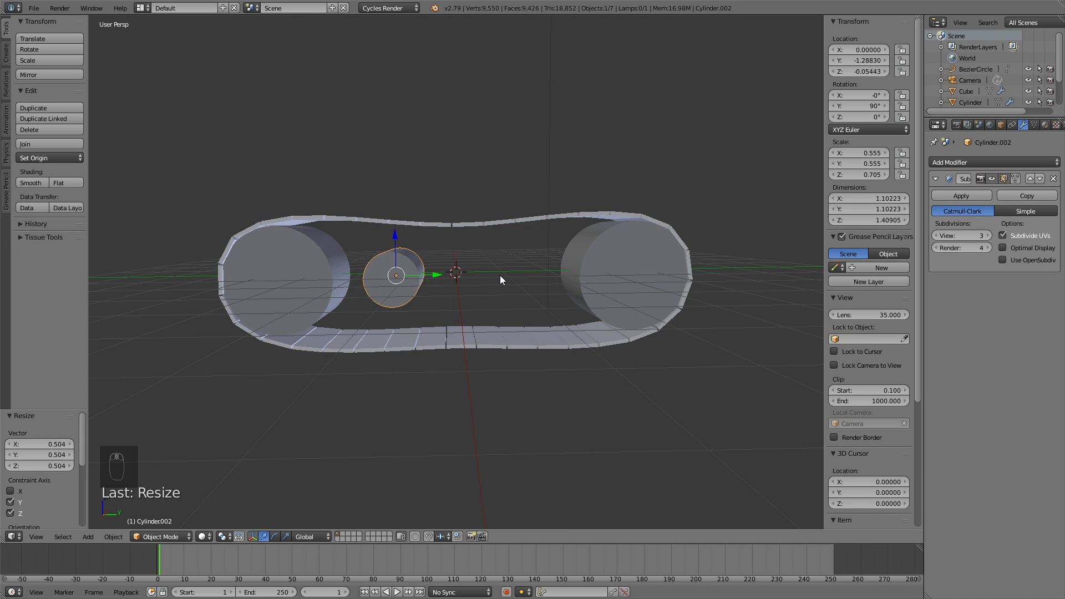
key("g")
key("z")
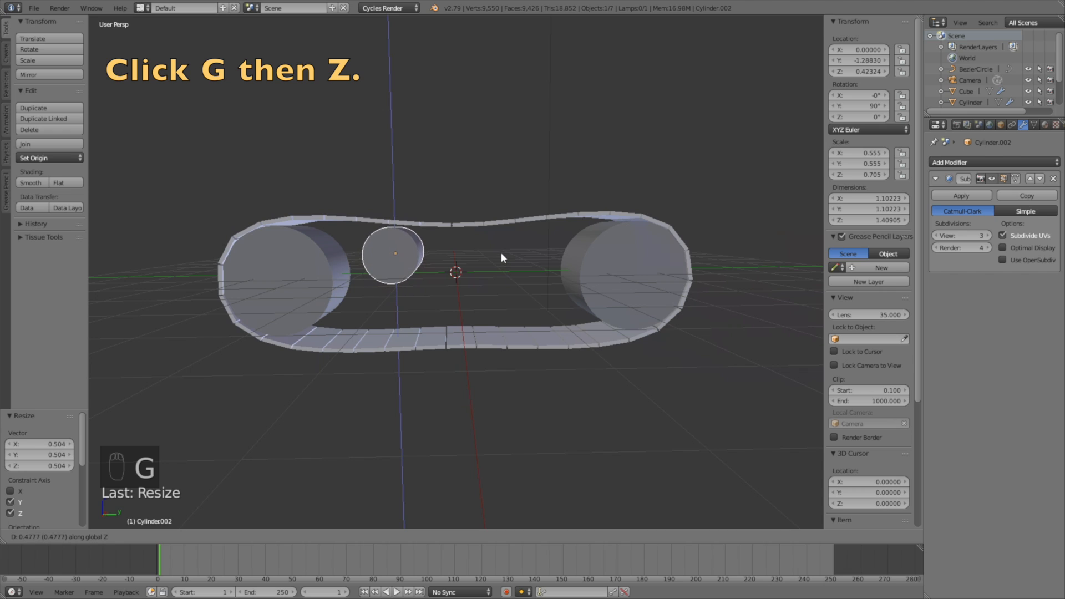
left_click(500, 252)
middle_click_drag(510, 251, 531, 247)
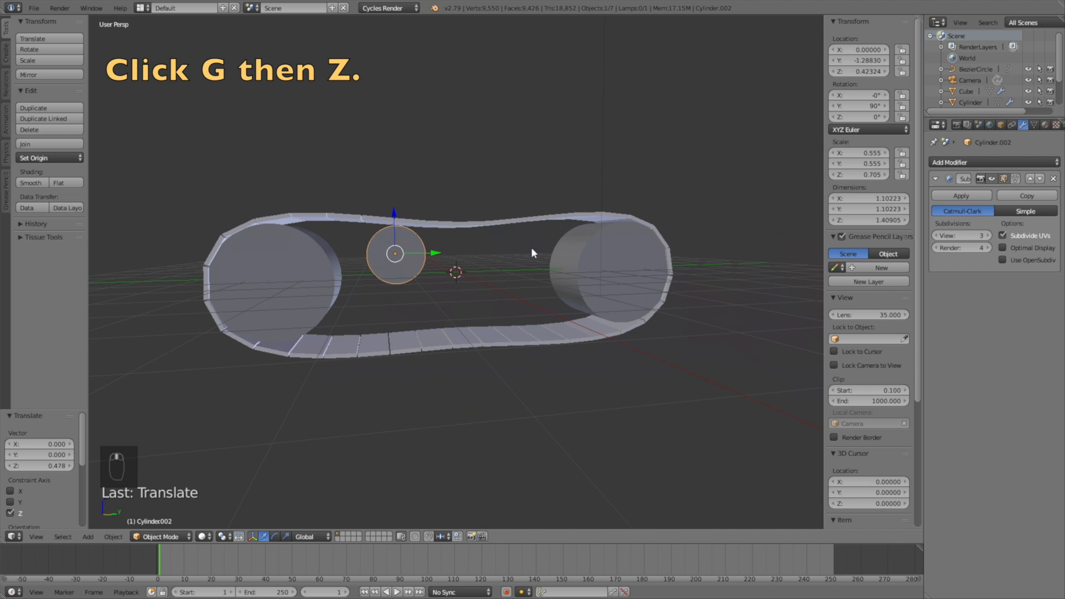
key("g")
key("y")
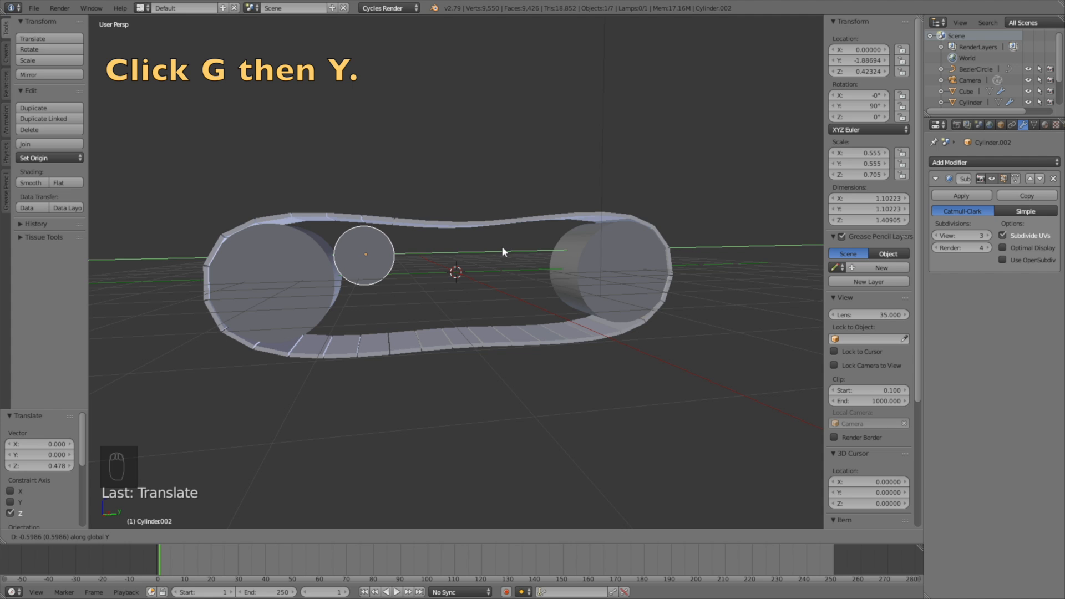
left_click(503, 248)
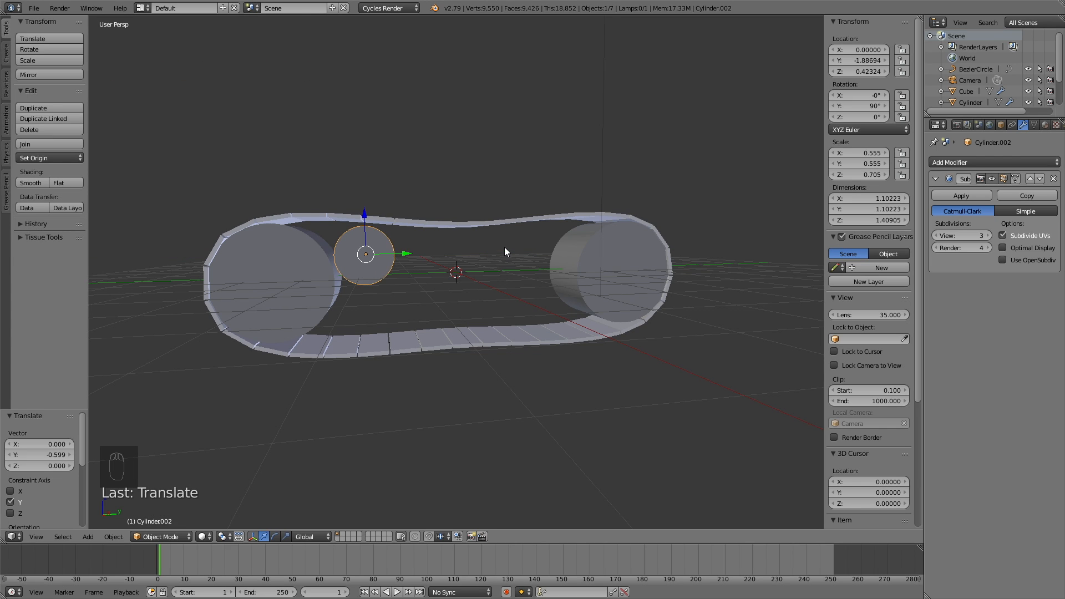
Step: Add an Array modifier with relative offset X 0, Y 1.05, and count 4
left_click(990, 163)
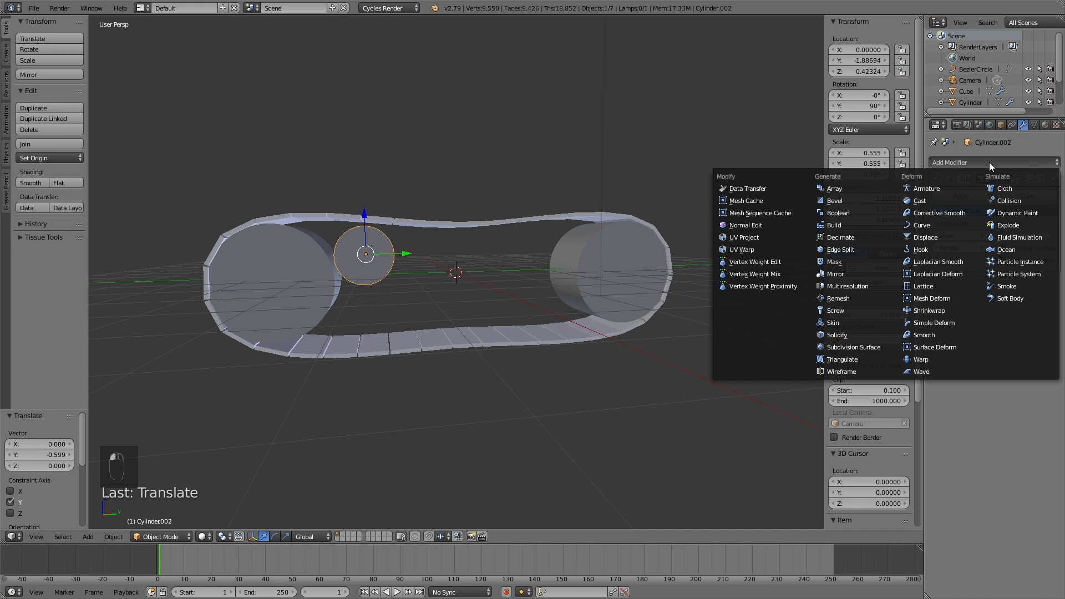
left_click(884, 191)
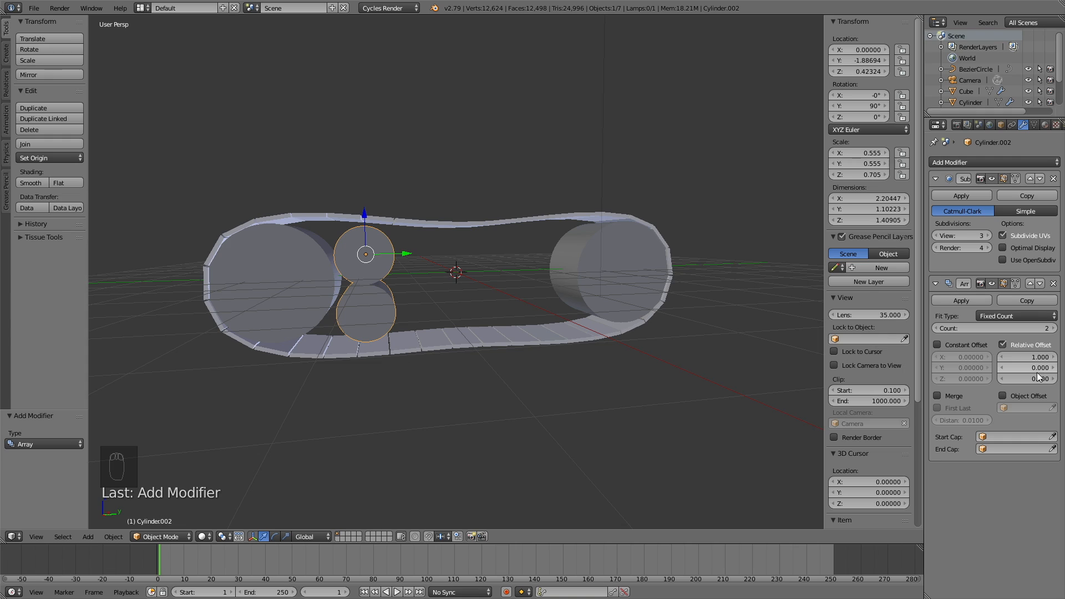
left_click(1026, 355)
type("0")
key("Return")
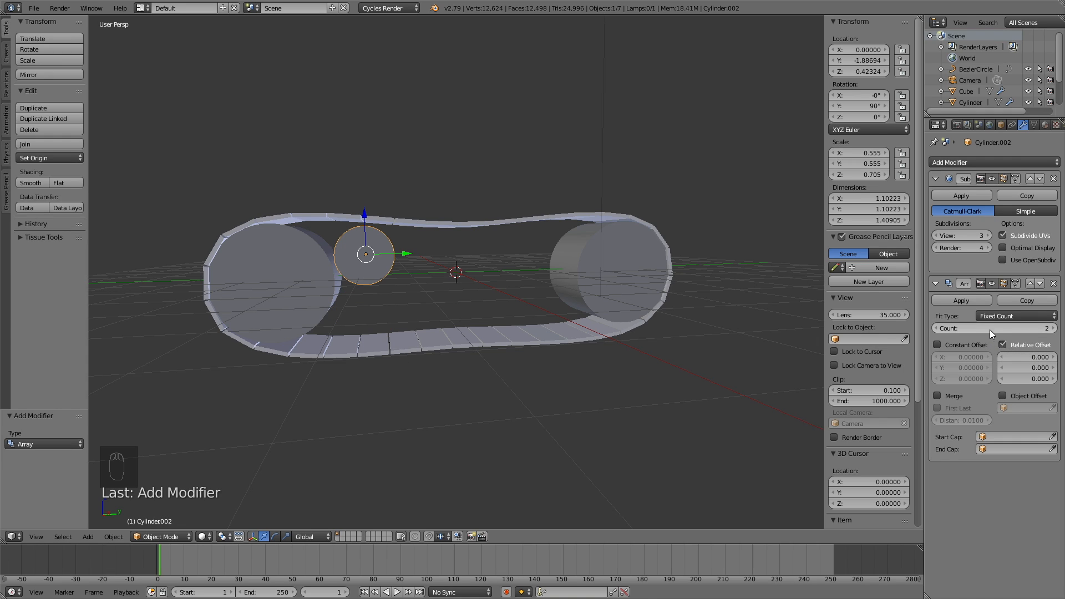
left_click(1034, 367)
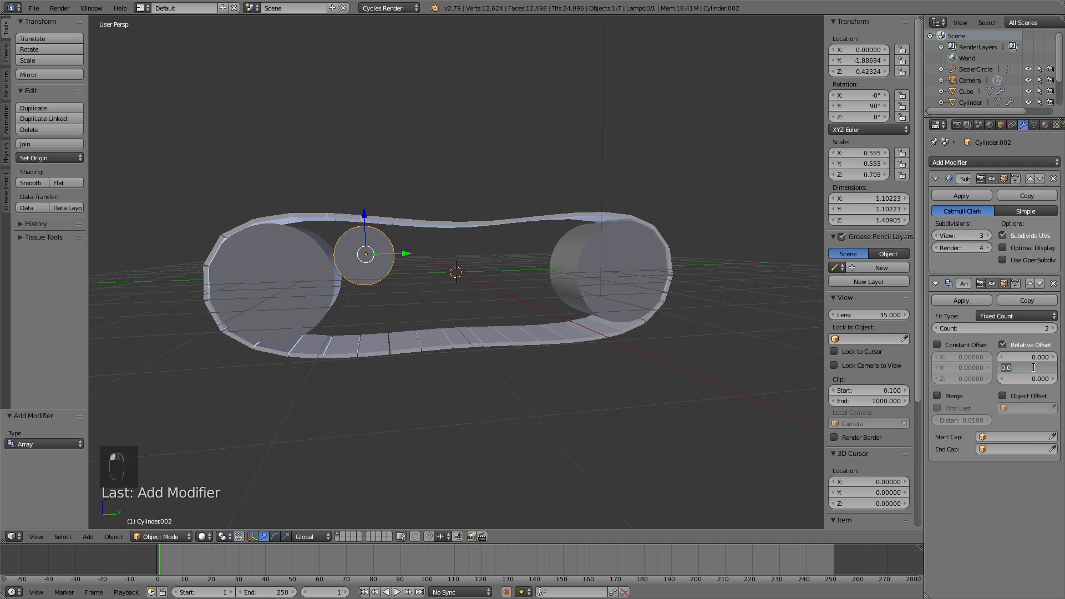
type("1.05")
key("Return")
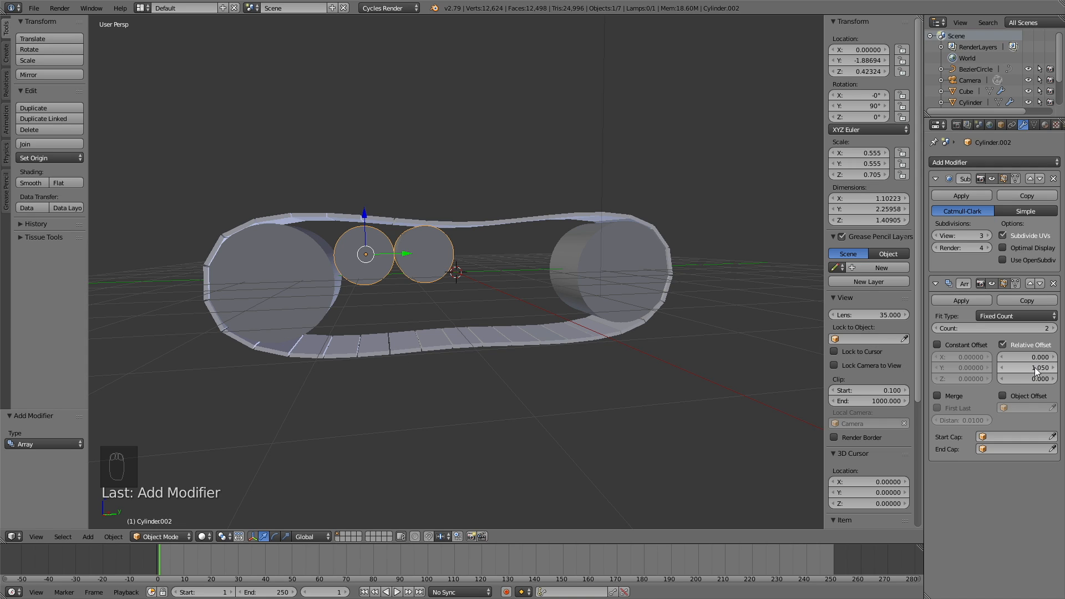
left_click(1053, 328)
left_click(1054, 328)
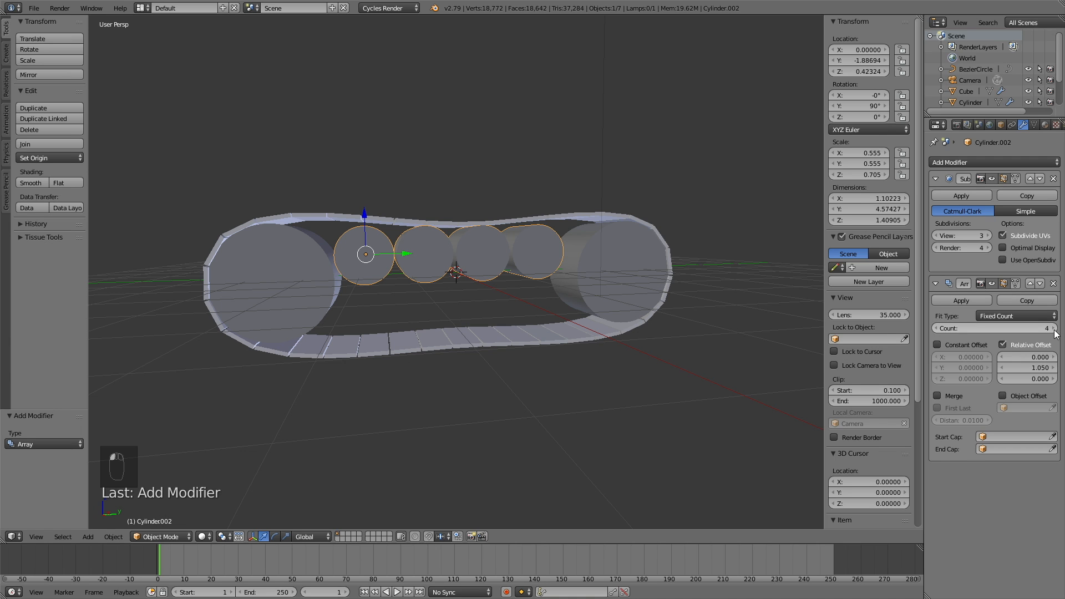
mouse_move(614, 288)
middle_mouse_down()
mouse_move(591, 297)
mouse_move(604, 292)
middle_mouse_up()
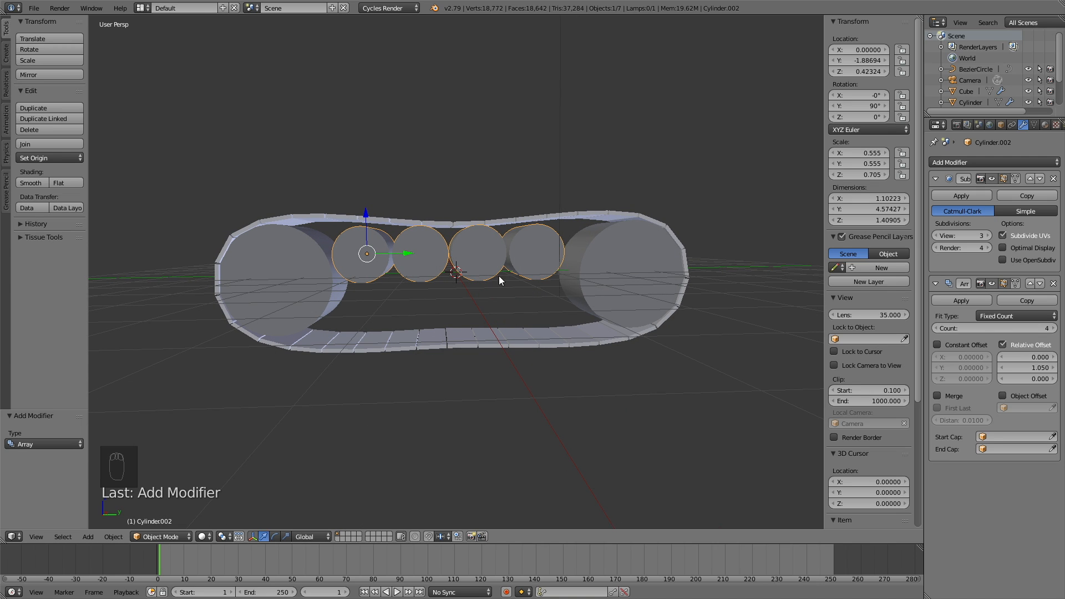
Step: Enlarge the roller row by 1.063 along Y and Z only
key("s")
key("shift+x")
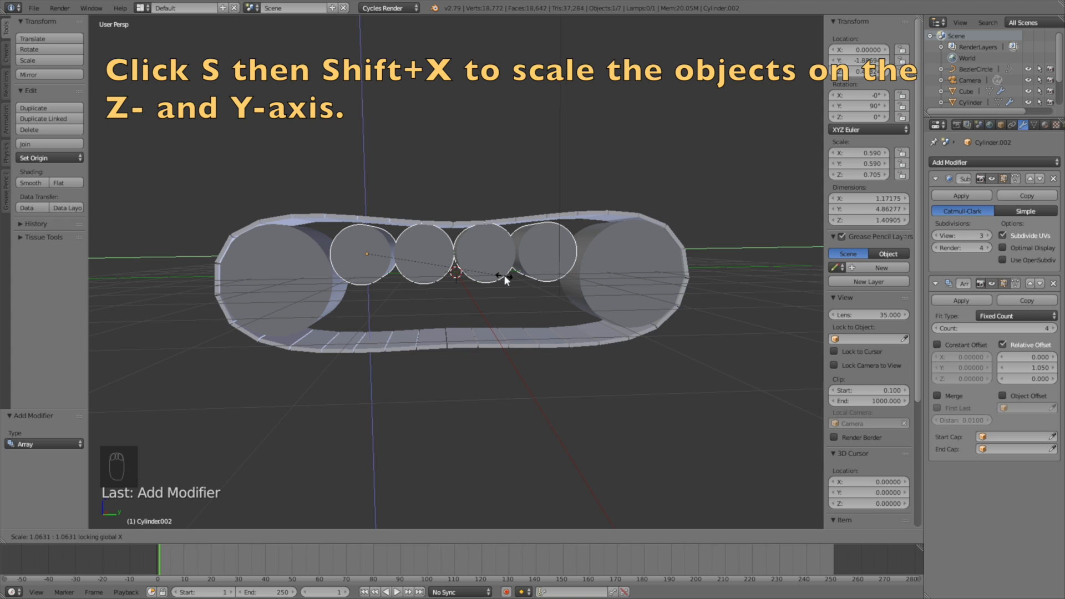
left_click(503, 275)
mouse_move(522, 271)
middle_mouse_down()
mouse_move(544, 274)
mouse_move(504, 271)
mouse_move(528, 271)
mouse_move(525, 281)
mouse_move(538, 272)
middle_mouse_up()
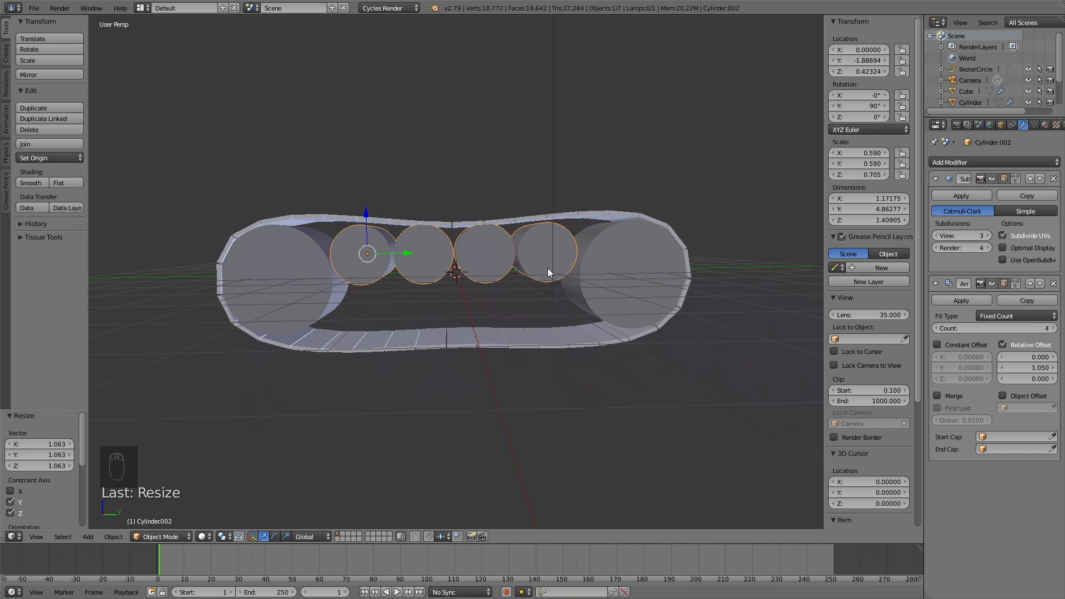
Step: Shift the roller row 0.060 along Y
key("g")
key("y")
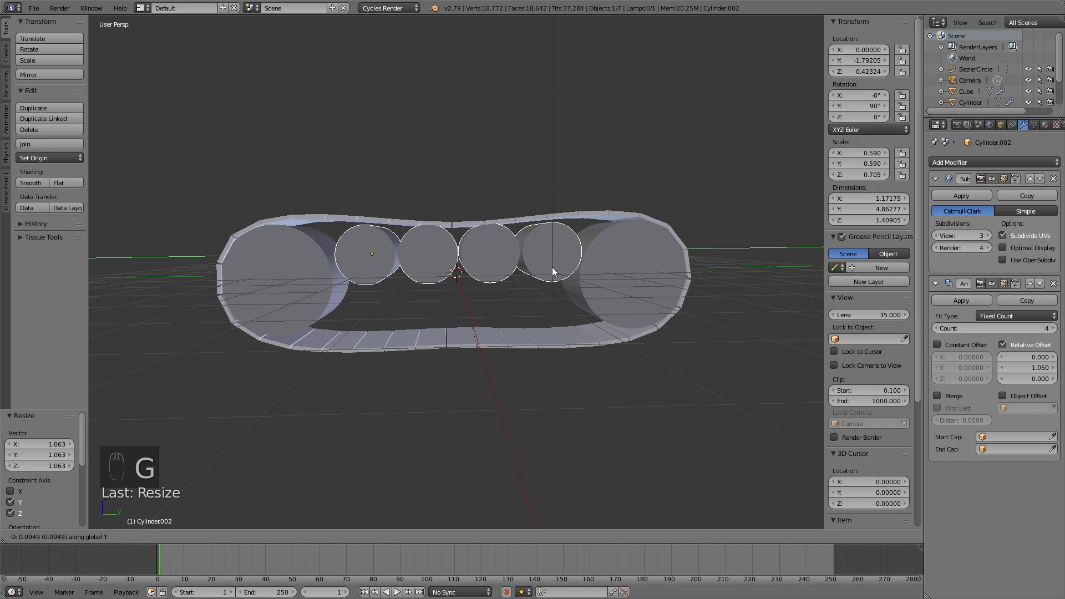
left_click(551, 270)
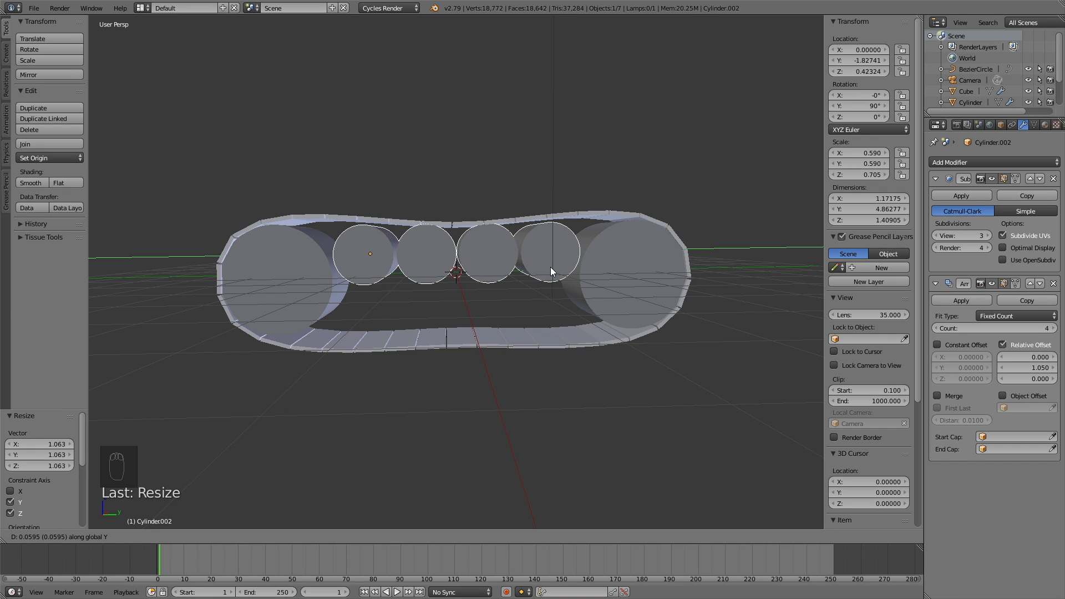
middle_click_drag(545, 270, 577, 274)
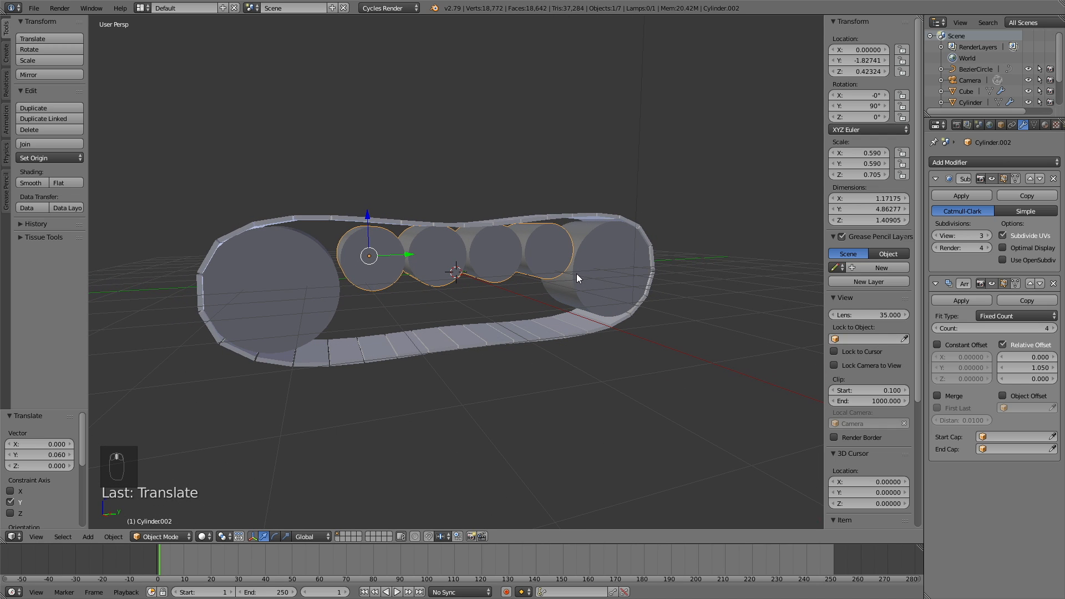
scroll(423, 295, "up", 3)
middle_click_drag(424, 295, 456, 305)
Step: In Edit Mode, add a centred loop cut around the wheel
left_click(150, 537)
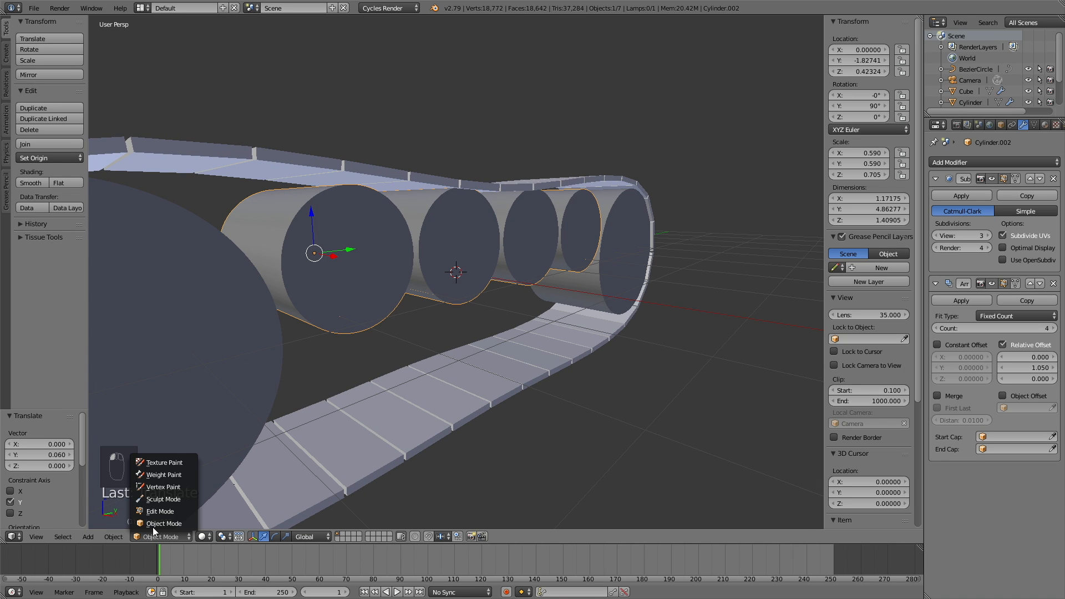
left_click(164, 511)
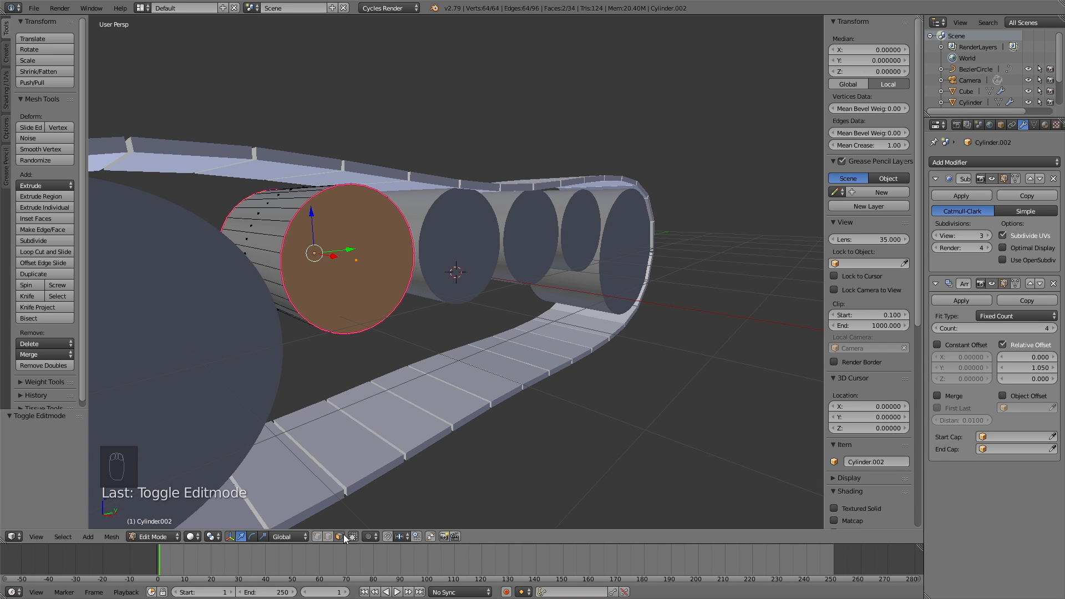
middle_click_drag(339, 366, 317, 337)
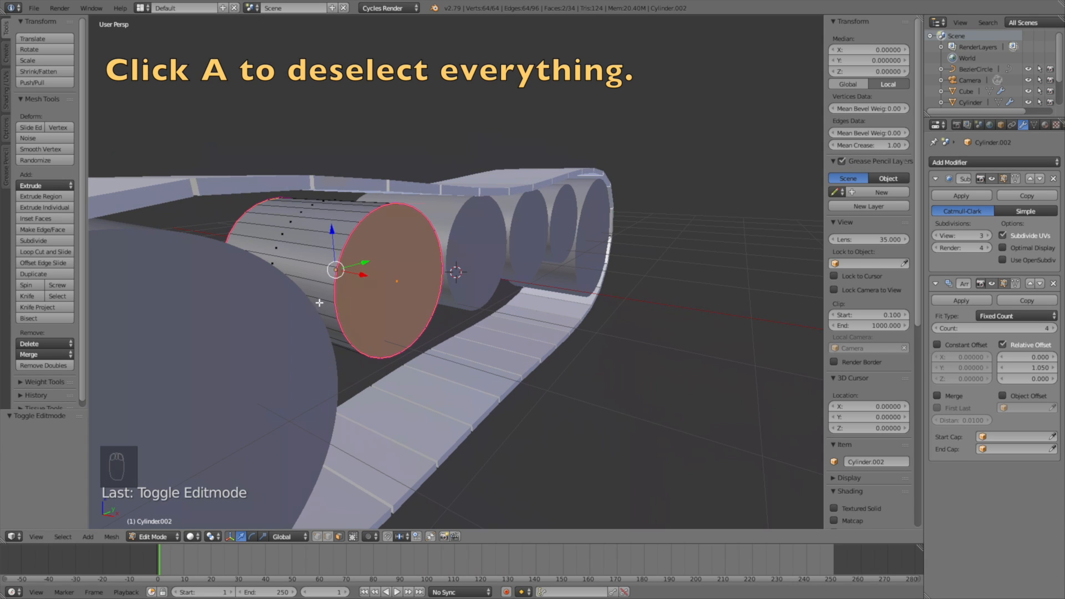
key("a")
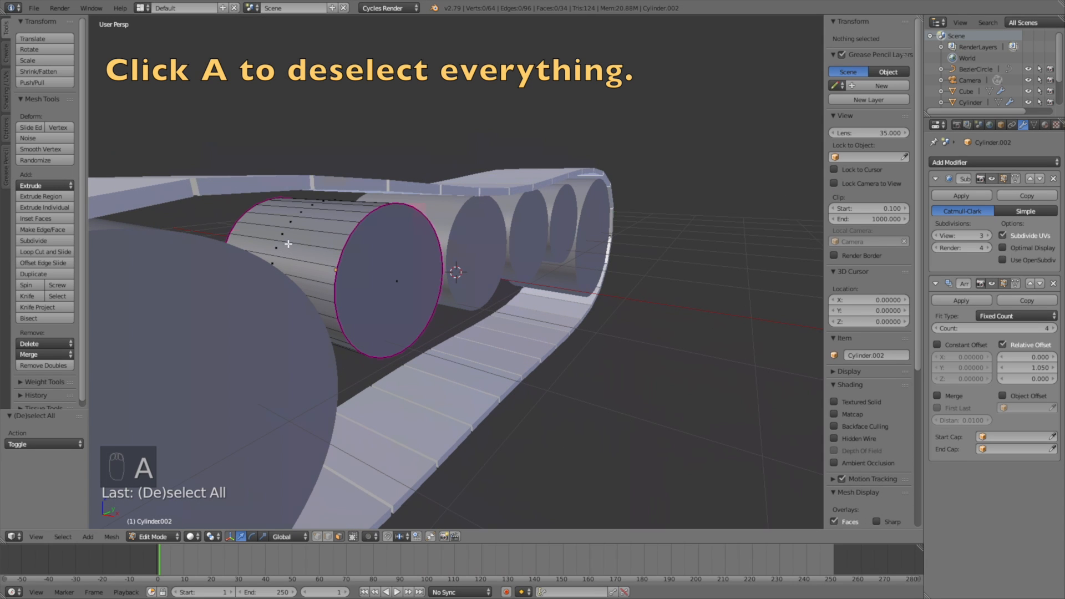
key("ctrl+r")
left_click(292, 222)
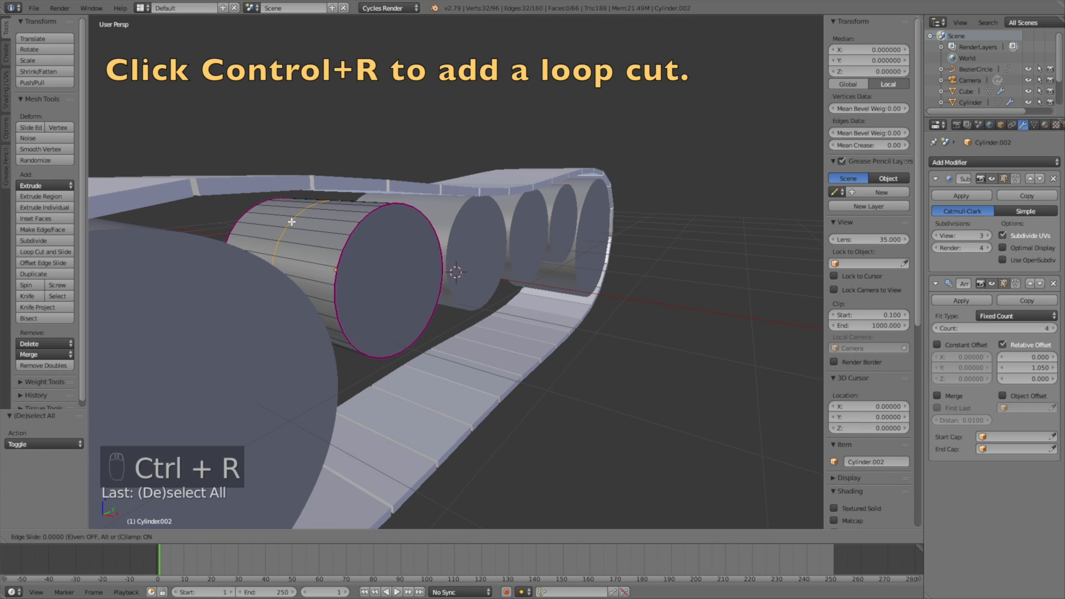
left_click(292, 222)
Step: Delete the vertices of the wheel's far half
middle_click_drag(327, 252, 431, 254)
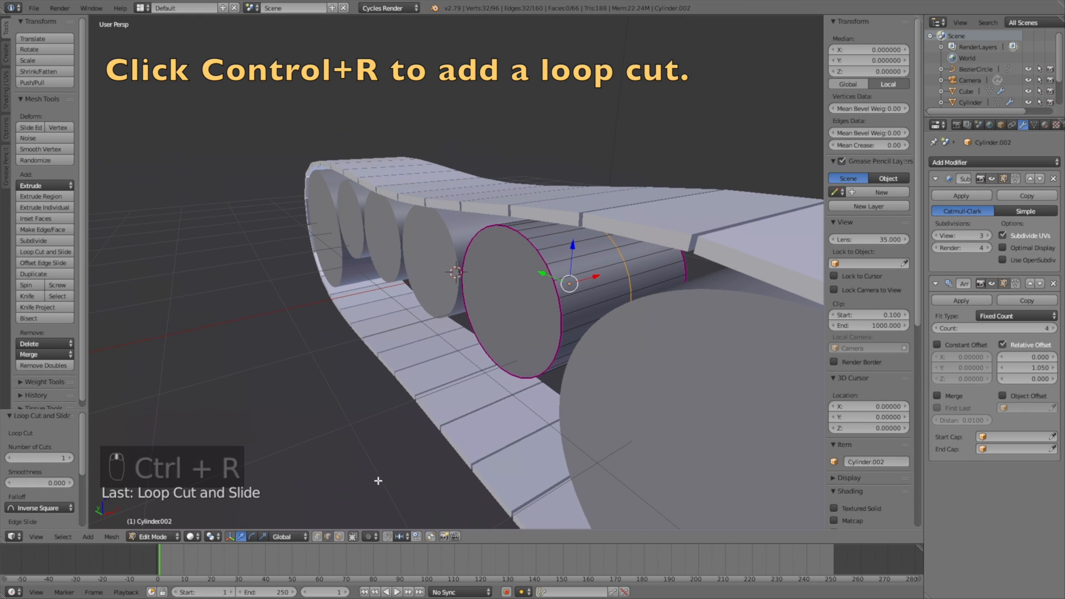
right_click(513, 301)
key("x")
left_click(515, 302)
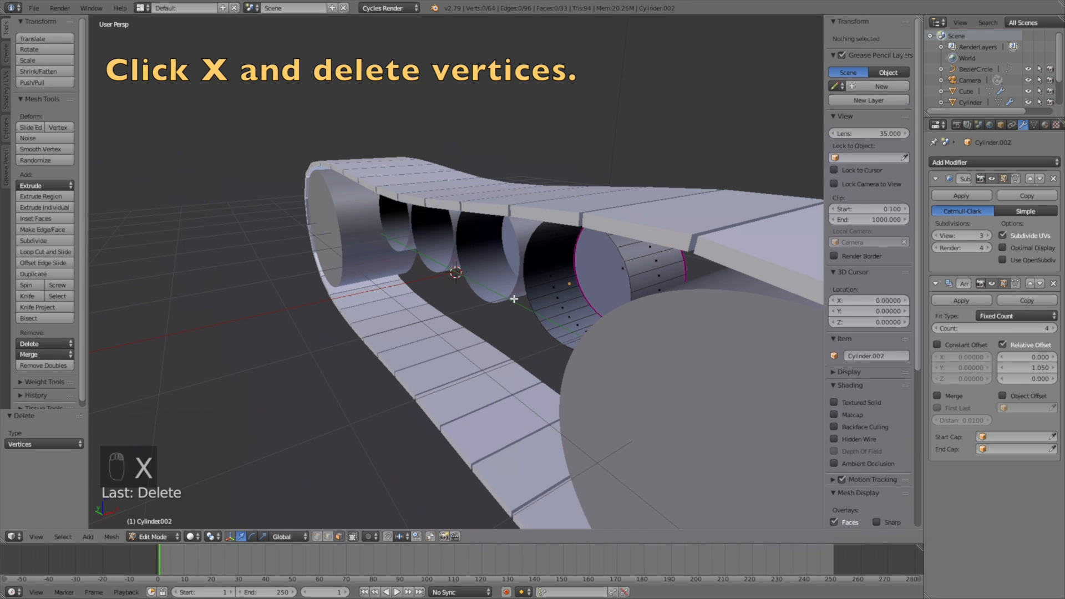
Step: Add a Mirror modifier set to the Z axis only, then select the front end face
left_click(957, 162)
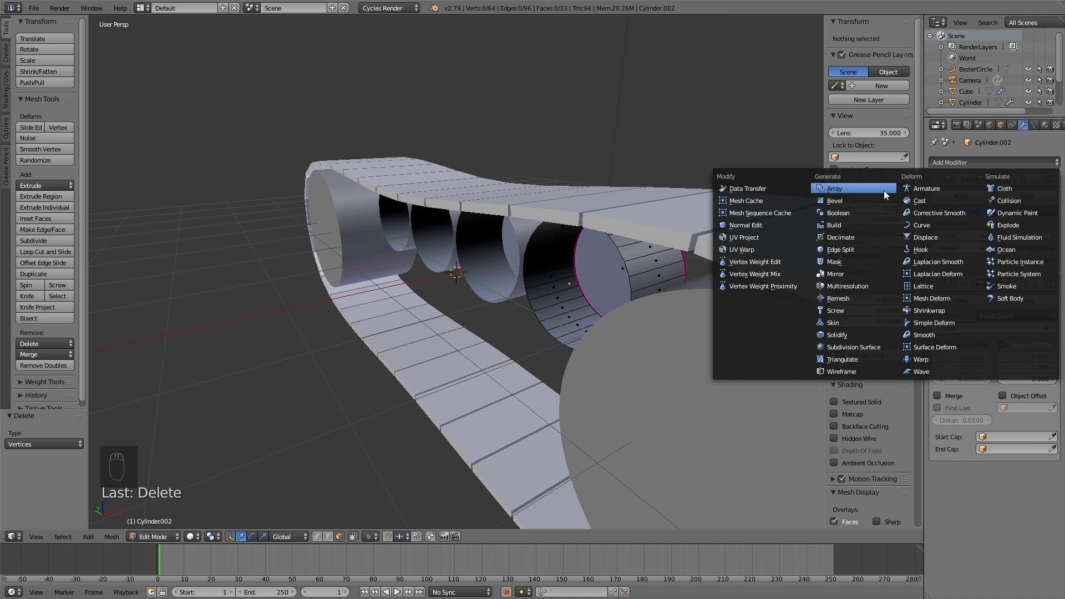
left_click(858, 274)
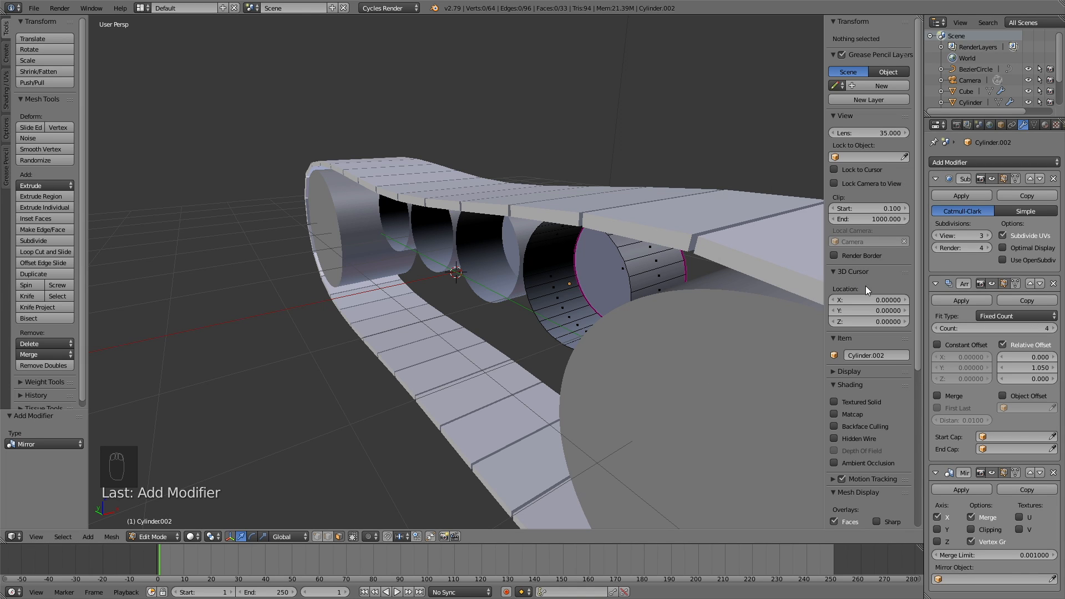
left_click(937, 542)
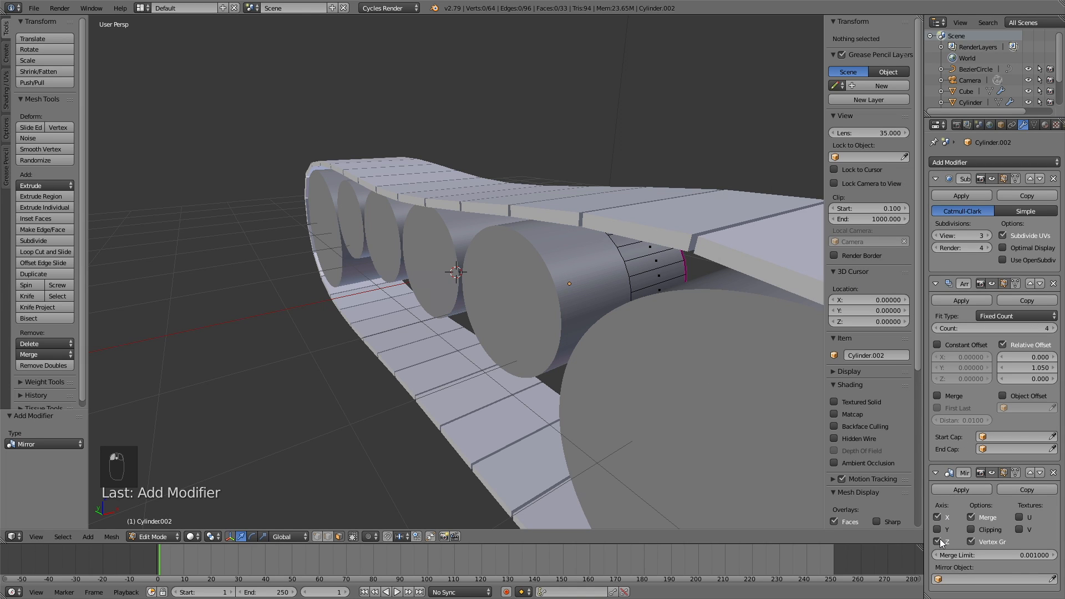
left_click(936, 516)
middle_click_drag(676, 281, 281, 257)
right_click(354, 250)
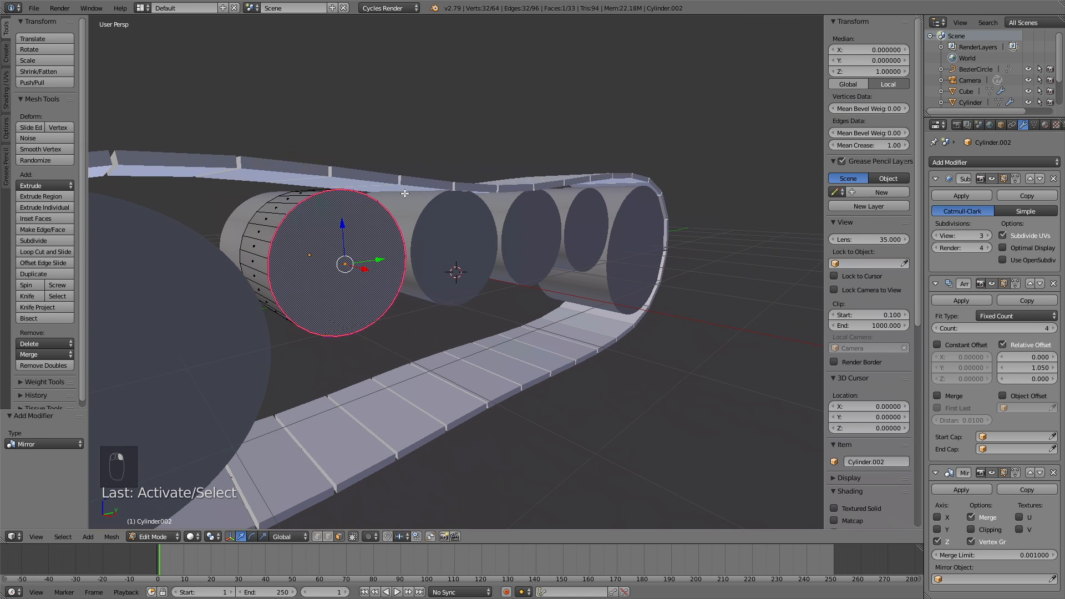
Step: Extrude the end face, scale it to 0.829, recess it 0.060, then return to Object Mode
key("e")
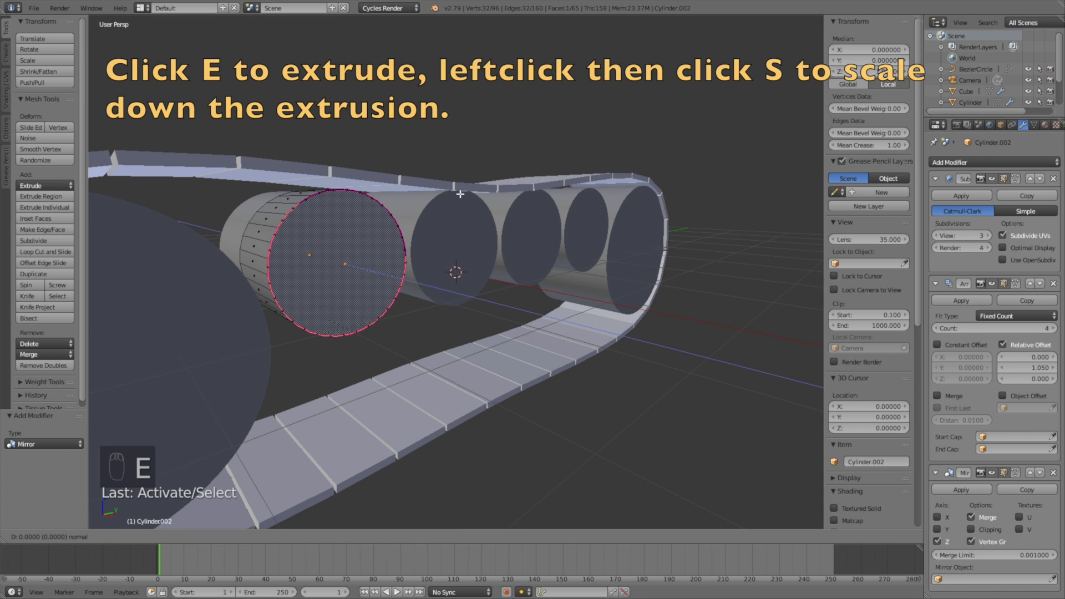
left_click(460, 193)
key("s")
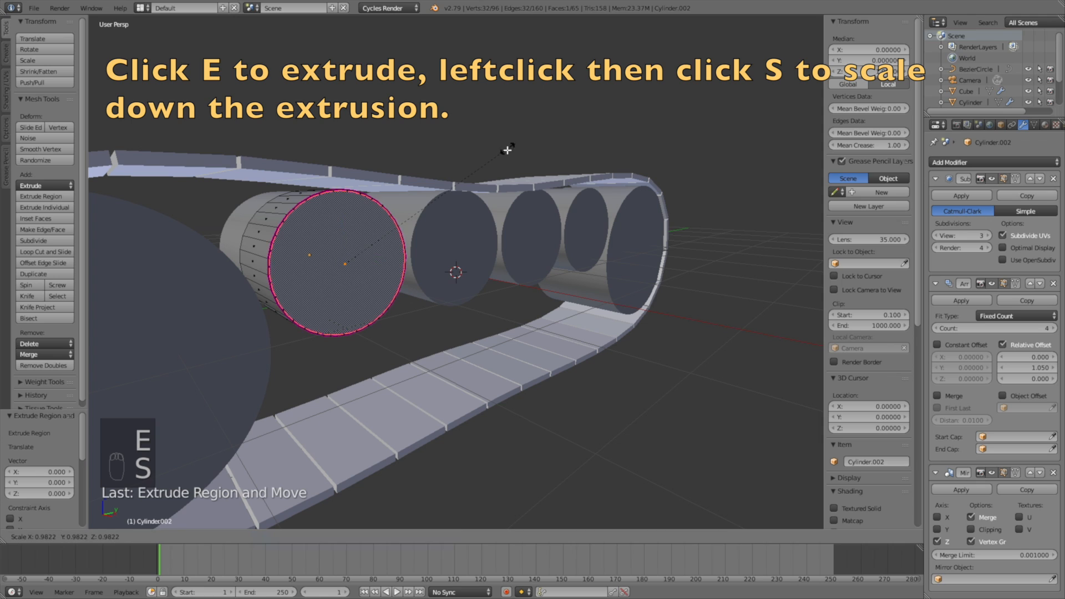
right_click(508, 159)
key("s")
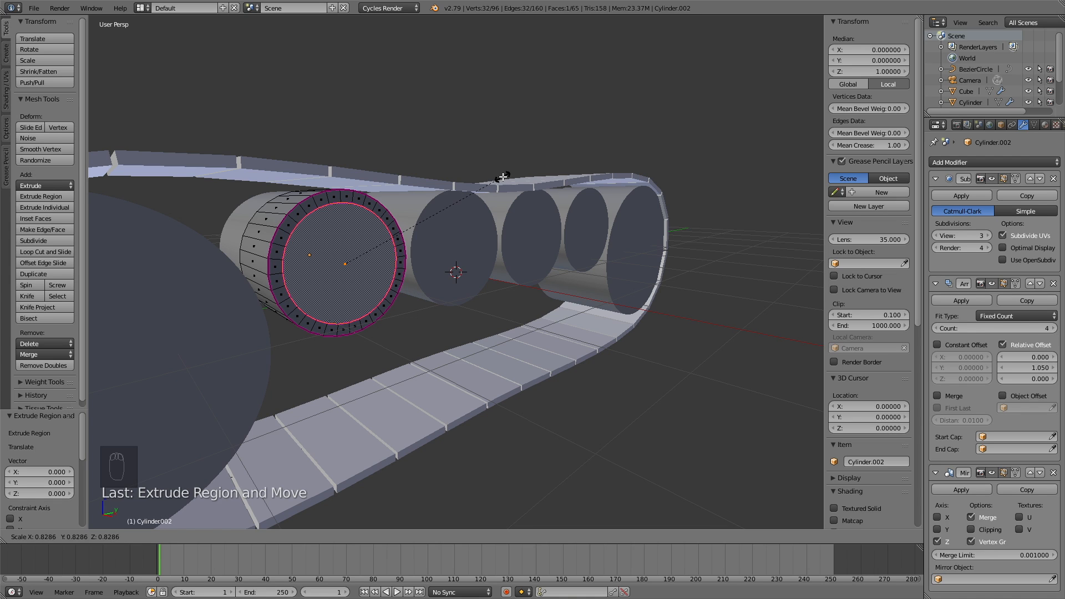
left_click(502, 176)
key("e")
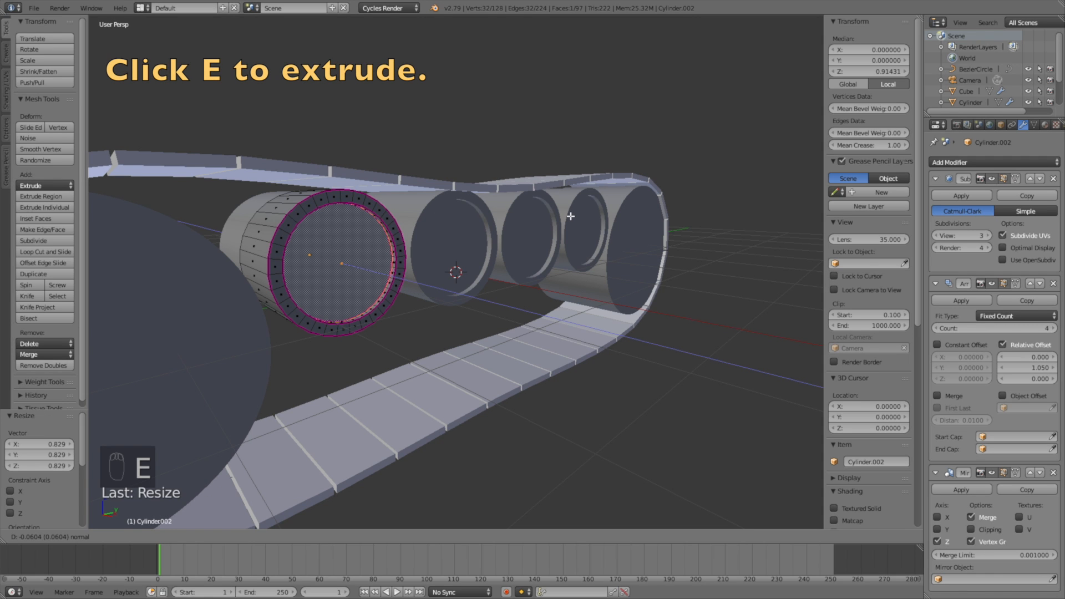
left_click(570, 216)
middle_click_drag(570, 216, 429, 257)
left_click(161, 535)
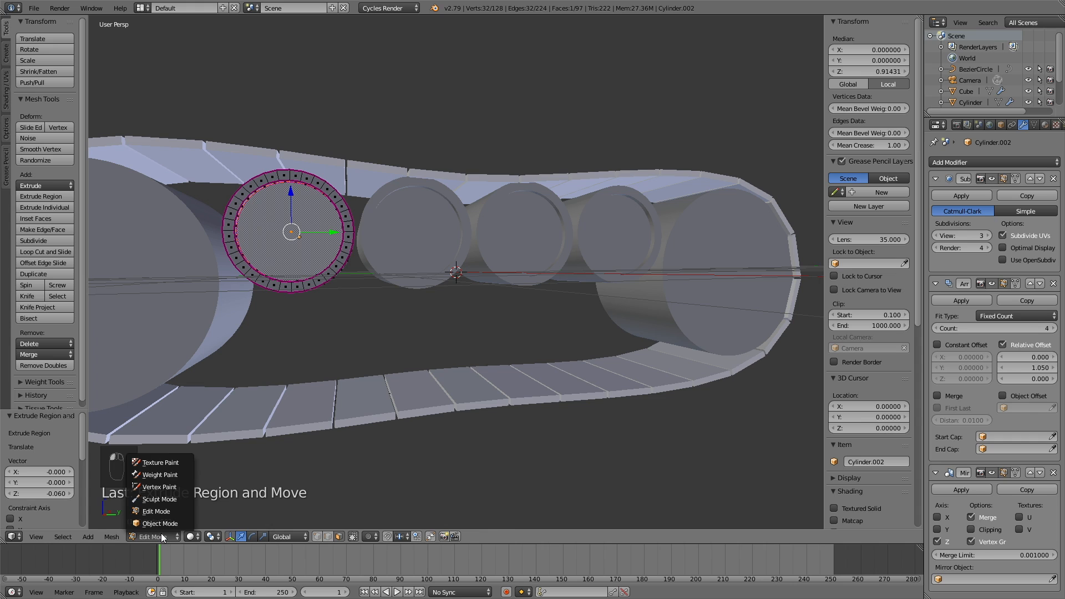
left_click(165, 526)
middle_click_drag(427, 318, 484, 297)
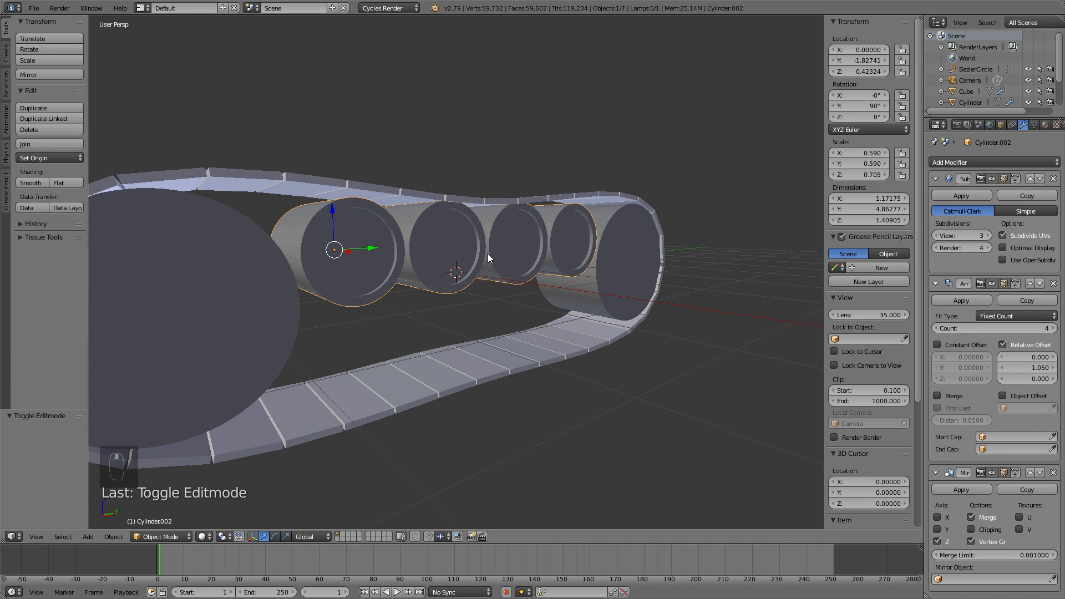
Step: Collapse the modifier panels and drop a duplicate of the wheel row below along Z
left_click(936, 284)
left_click(936, 179)
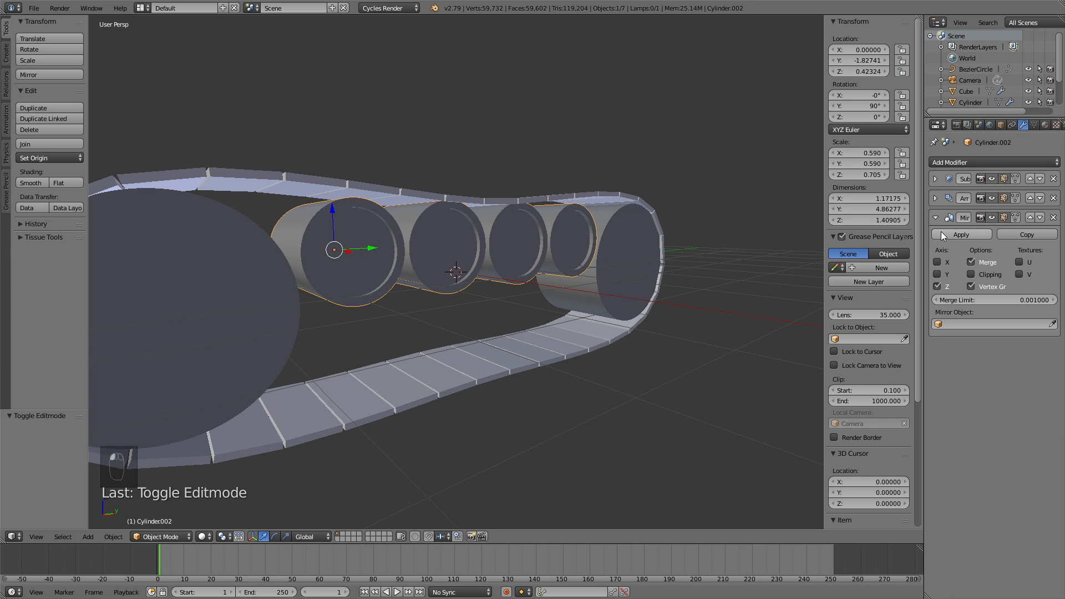
left_click(935, 218)
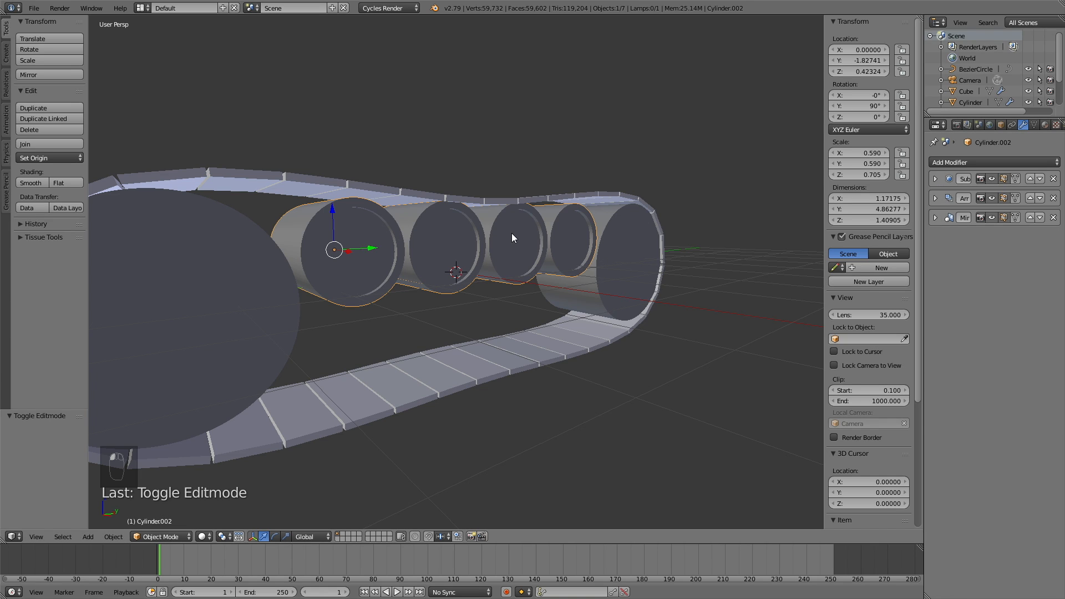
key("shift+d")
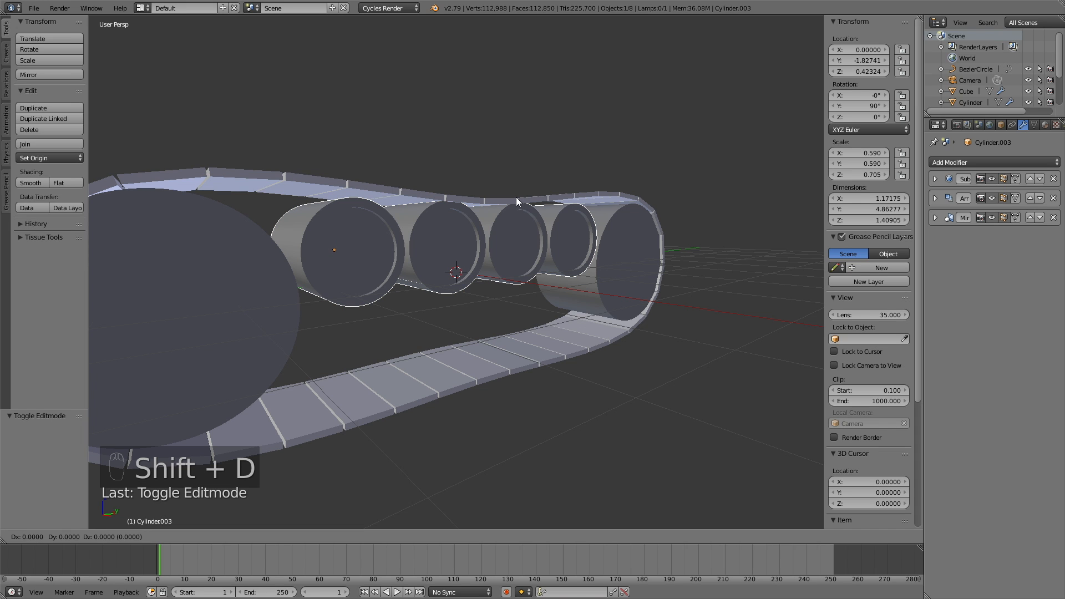
key("z")
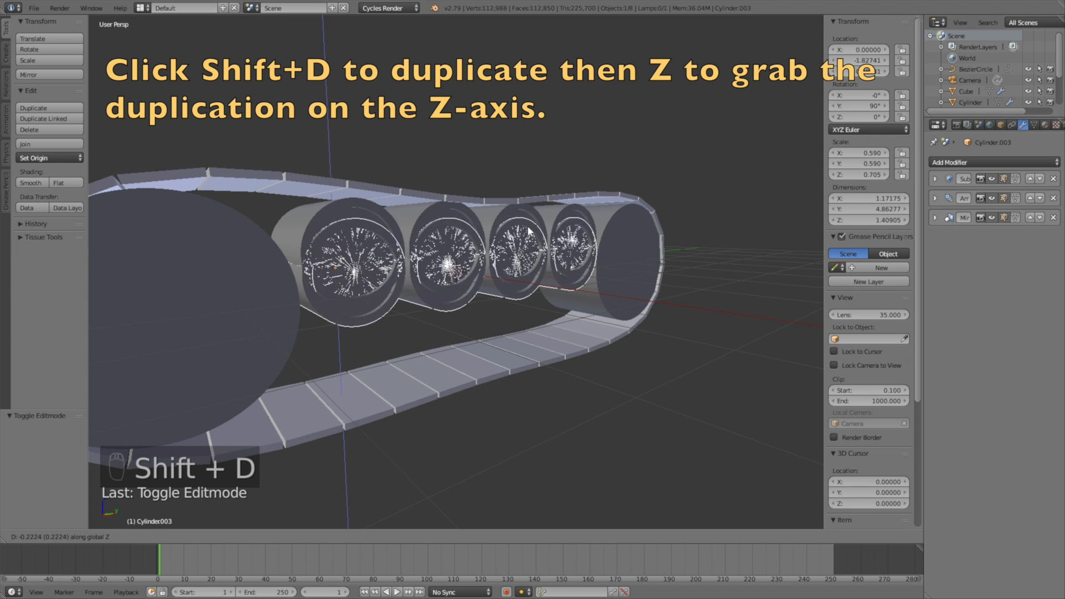
left_click(523, 288)
middle_click_drag(556, 395, 541, 337)
Step: Lower the new row slightly and reduce its Array count from 4 to 3
key("g")
key("z")
left_click(544, 318)
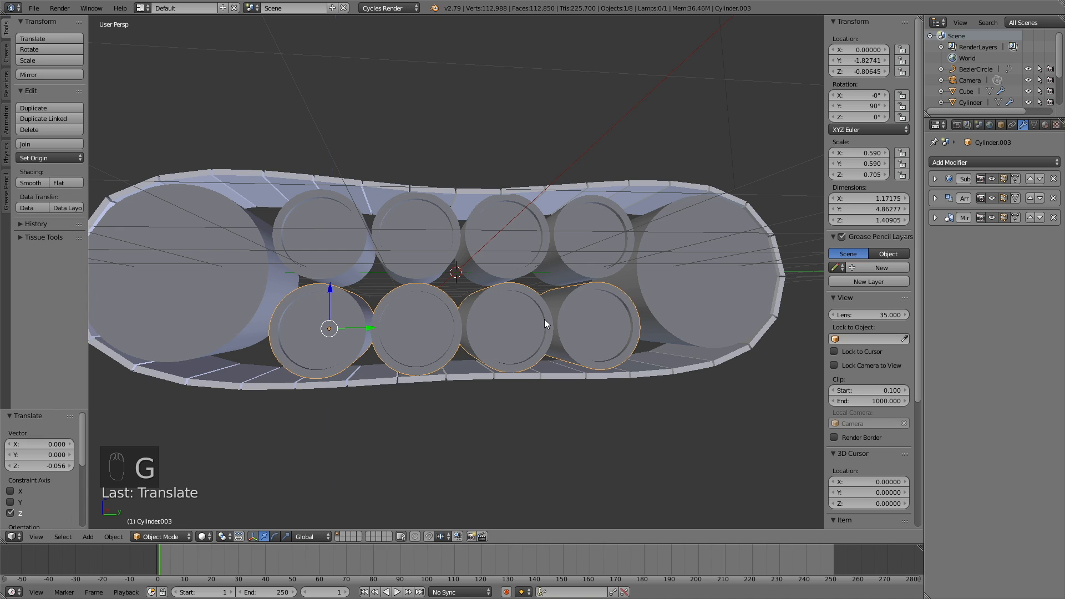
left_click(935, 199)
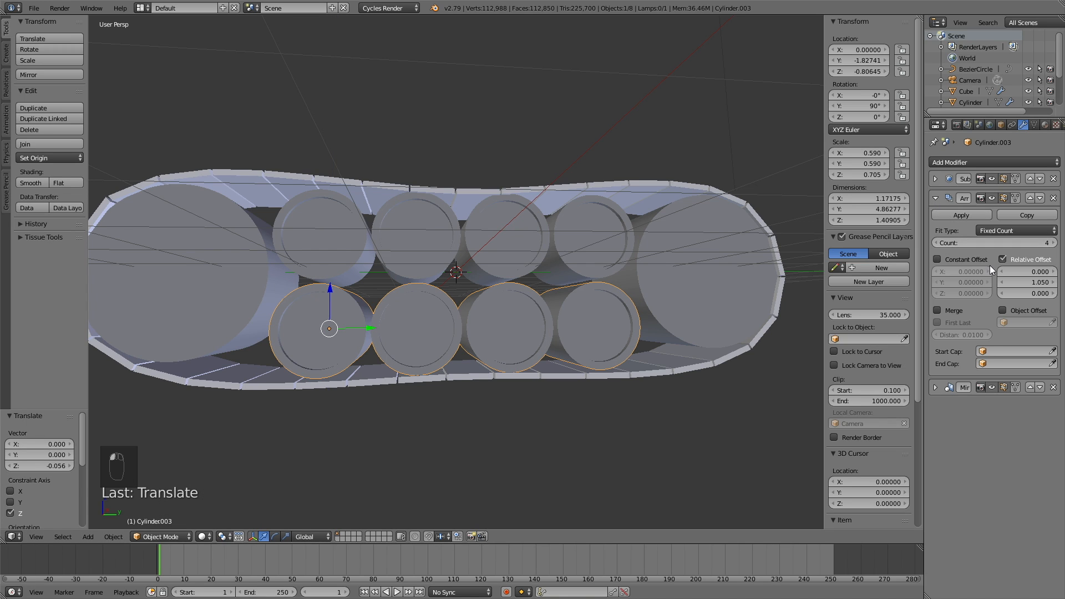
left_click(937, 243)
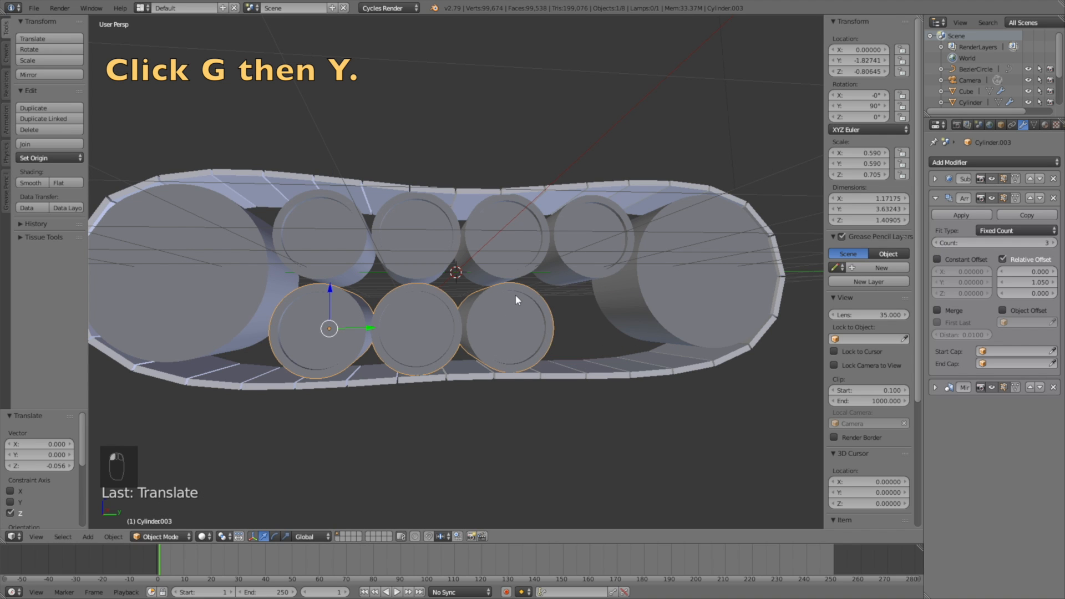
Step: Slide the lower row along Y to its new position on the track
key("g")
key("y")
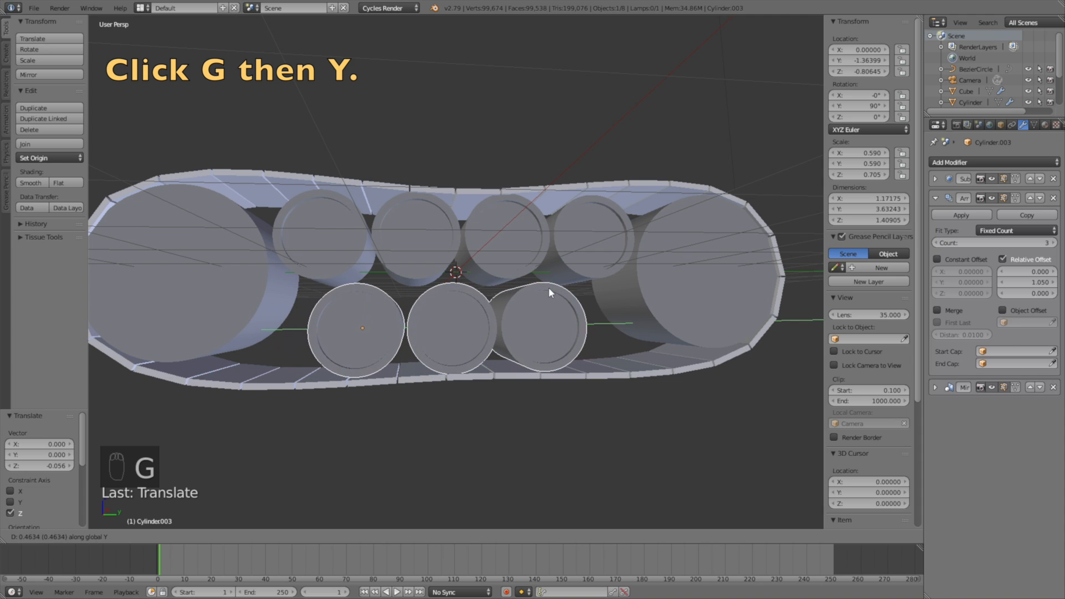
left_click(553, 288)
middle_click_drag(581, 301, 559, 337)
scroll(565, 342, "down", 3)
scroll(534, 335, "up", 2)
Step: Fine-tune the vertical heights of the top and lower wheel rows, raising one 0.056
key("g")
key("z")
left_click(569, 323)
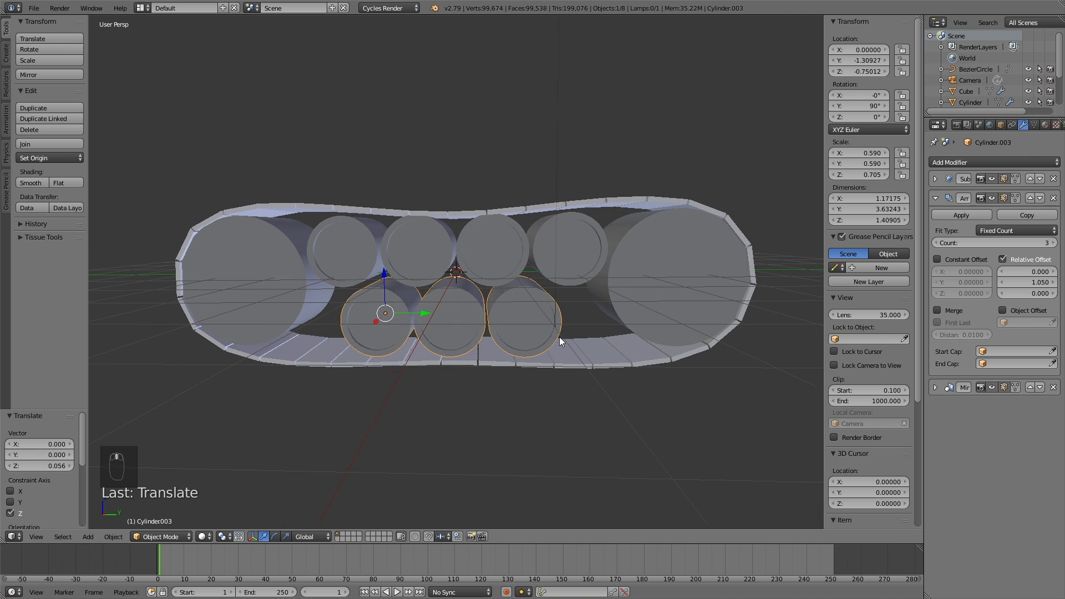
right_click(497, 257)
key("g")
key("z")
left_click(493, 261)
middle_click_drag(492, 261, 528, 295)
right_click(521, 301)
key("g")
key("z")
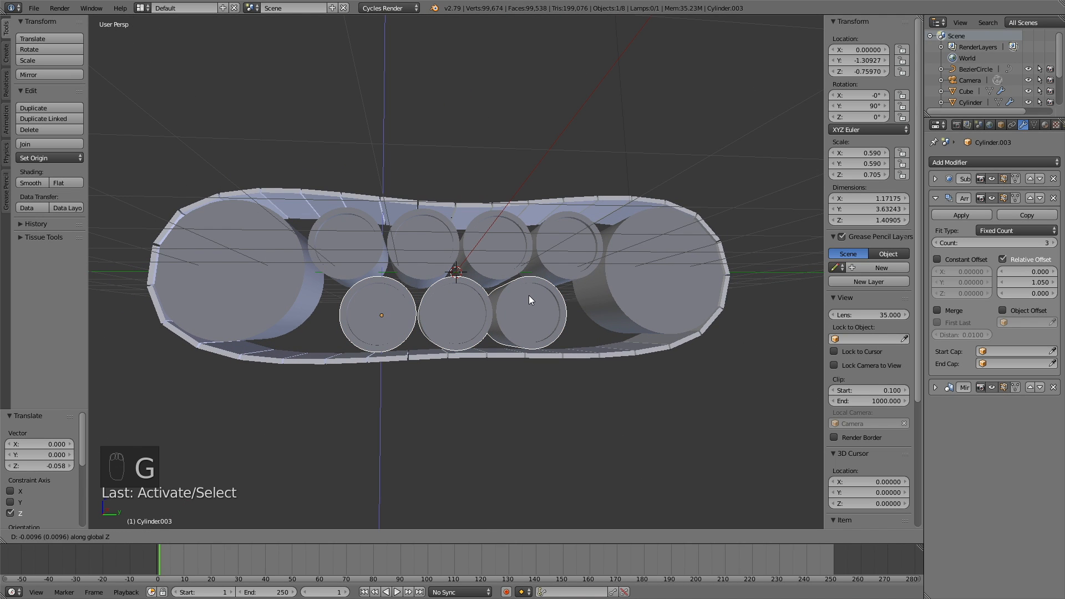
left_click(528, 296)
Step: Save the project as tut2.blend
mouse_move(596, 289)
middle_mouse_down()
mouse_move(595, 306)
mouse_move(614, 301)
mouse_move(602, 309)
middle_mouse_up()
scroll(613, 301, "down", 3)
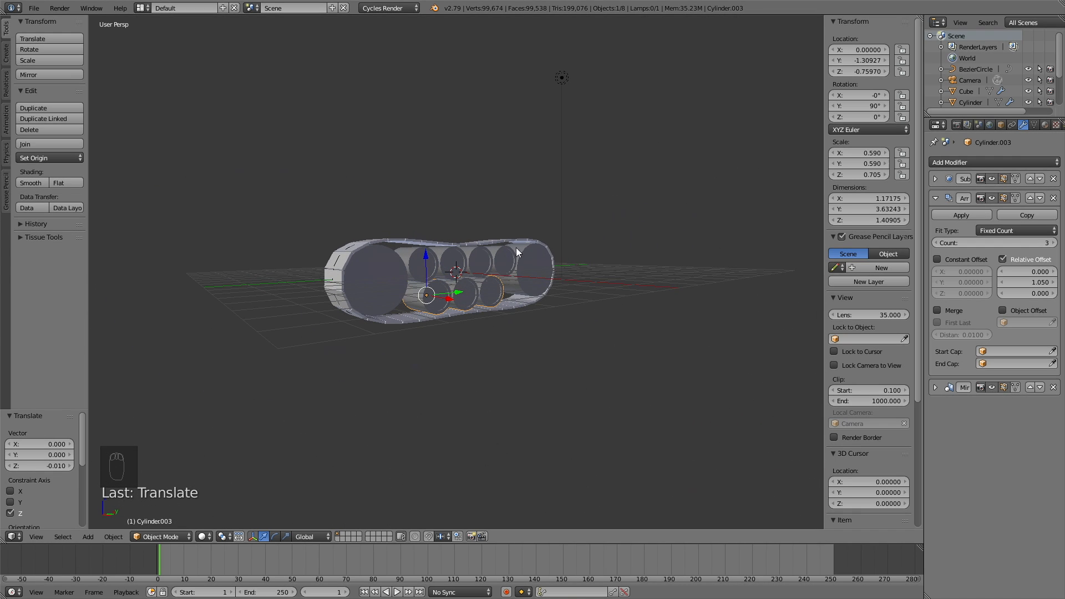
left_click(34, 8)
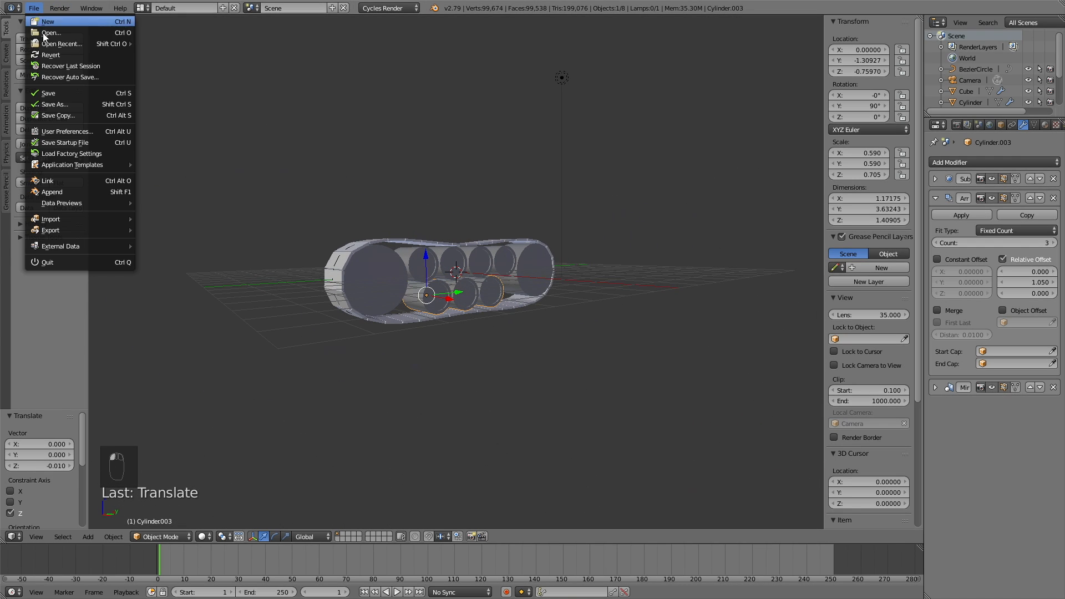
left_click(35, 100)
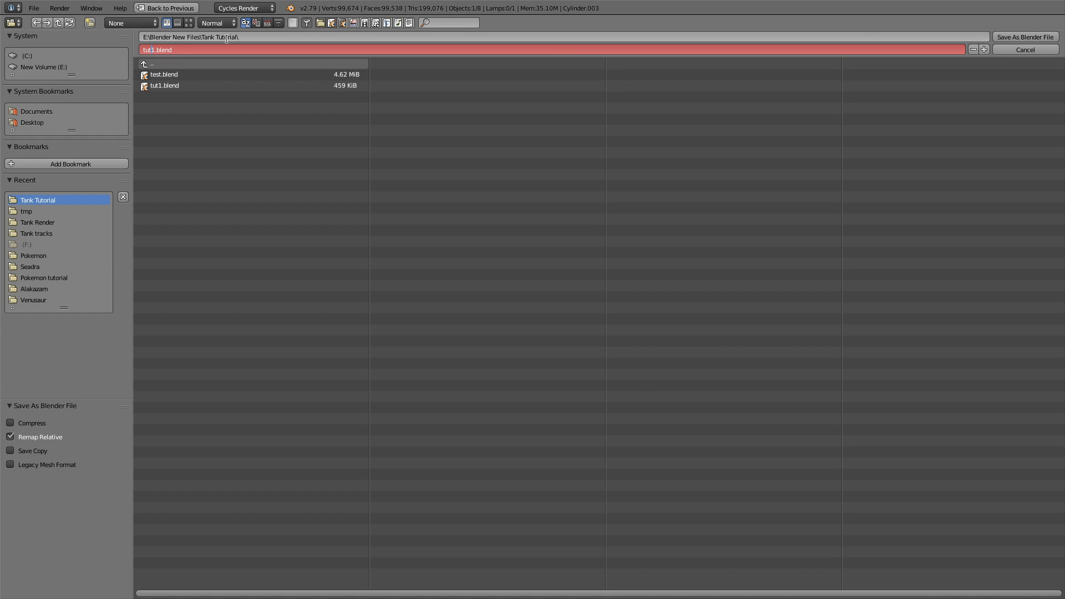
key("Return")
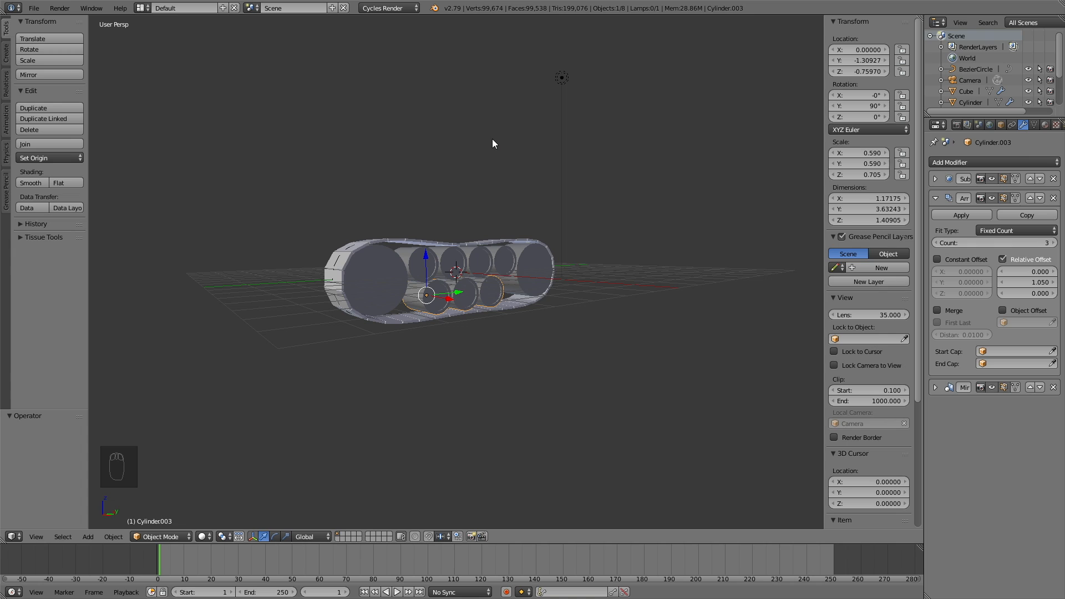
Step: Box-select every part of the track assembly in wireframe and switch to front view
middle_click_drag(438, 174, 511, 173)
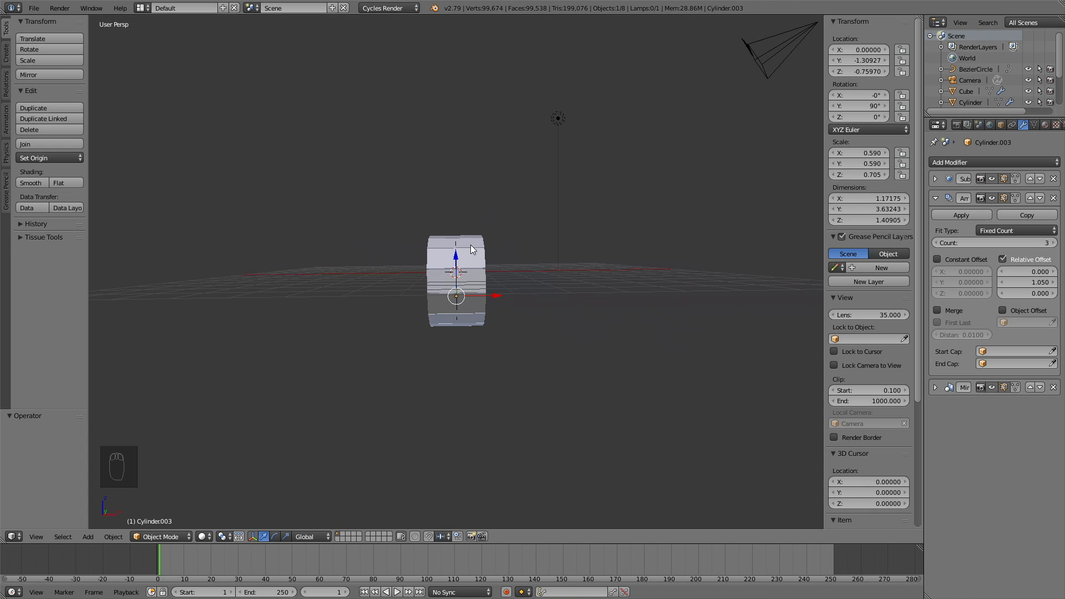
key("z")
key("b")
left_click_drag(392, 361, 506, 193)
key("z")
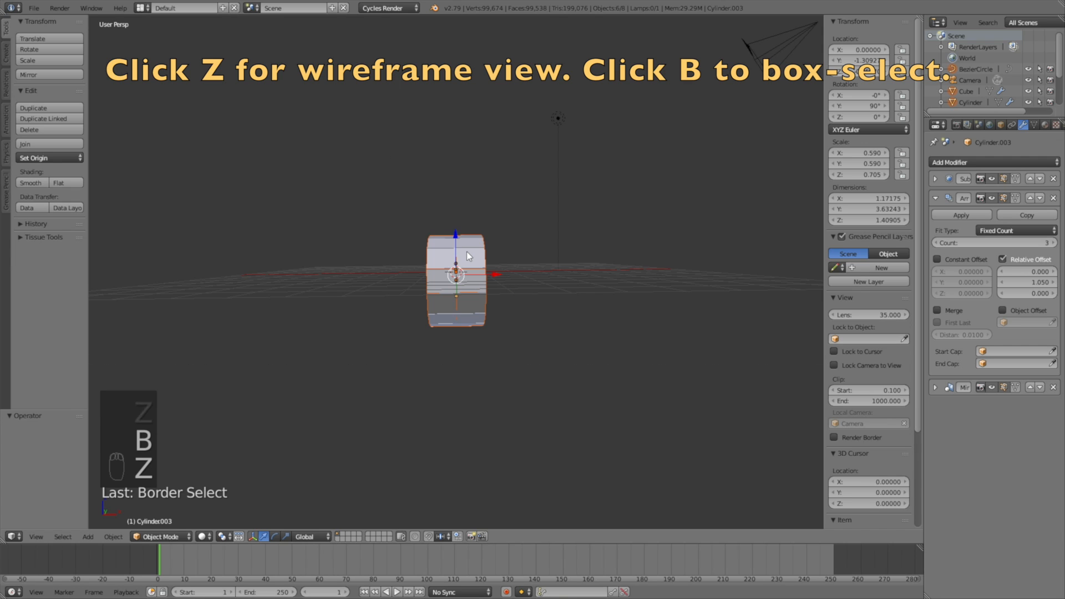
key("KP_1")
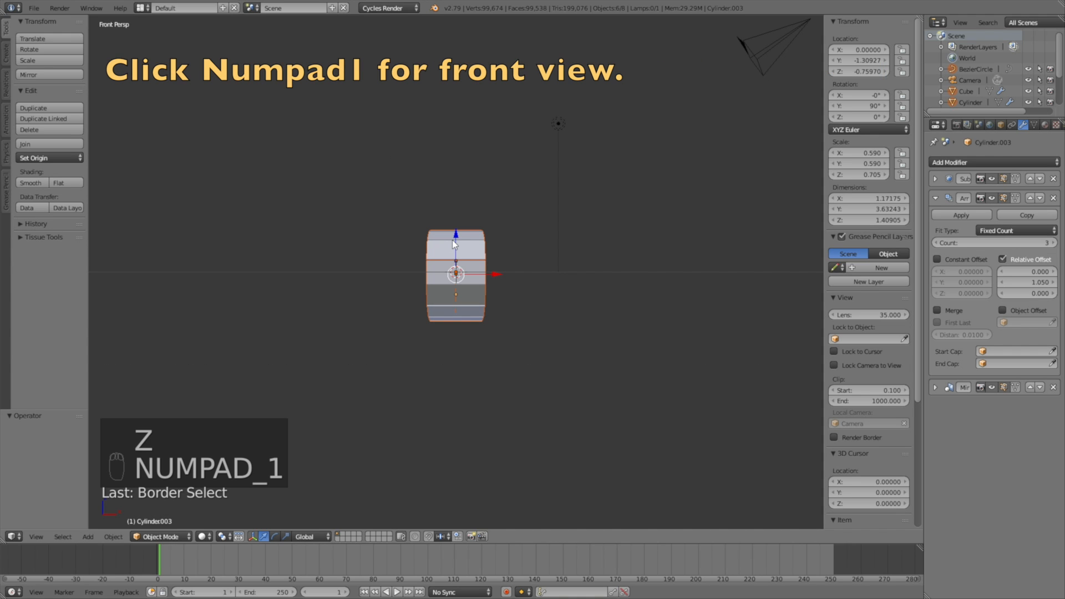
Step: Duplicate the track assembly along X and place the copy to the left at X -7.258
key("shift+d")
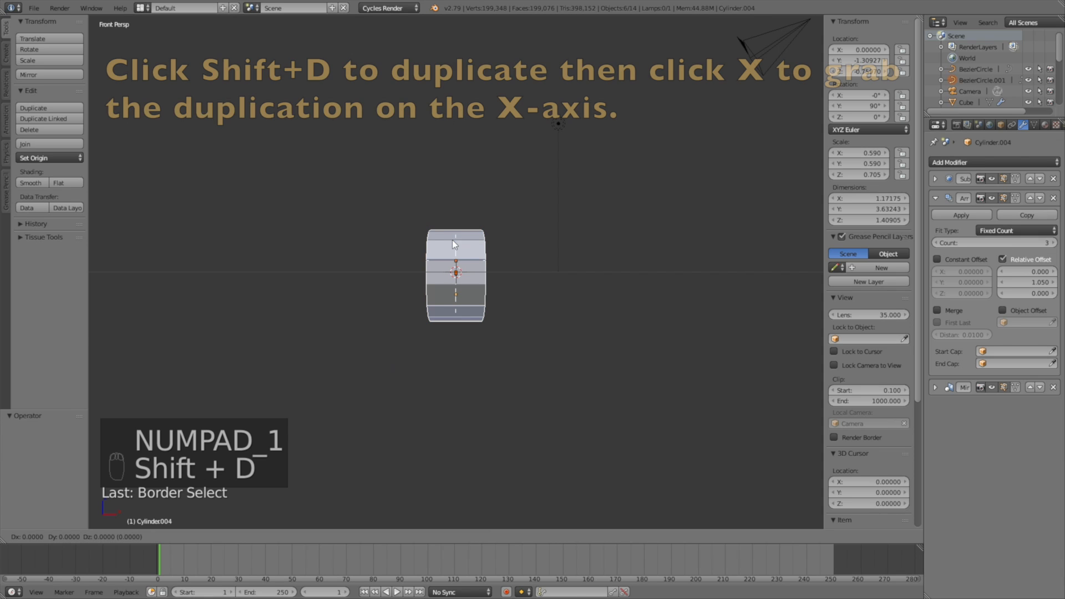
key("x")
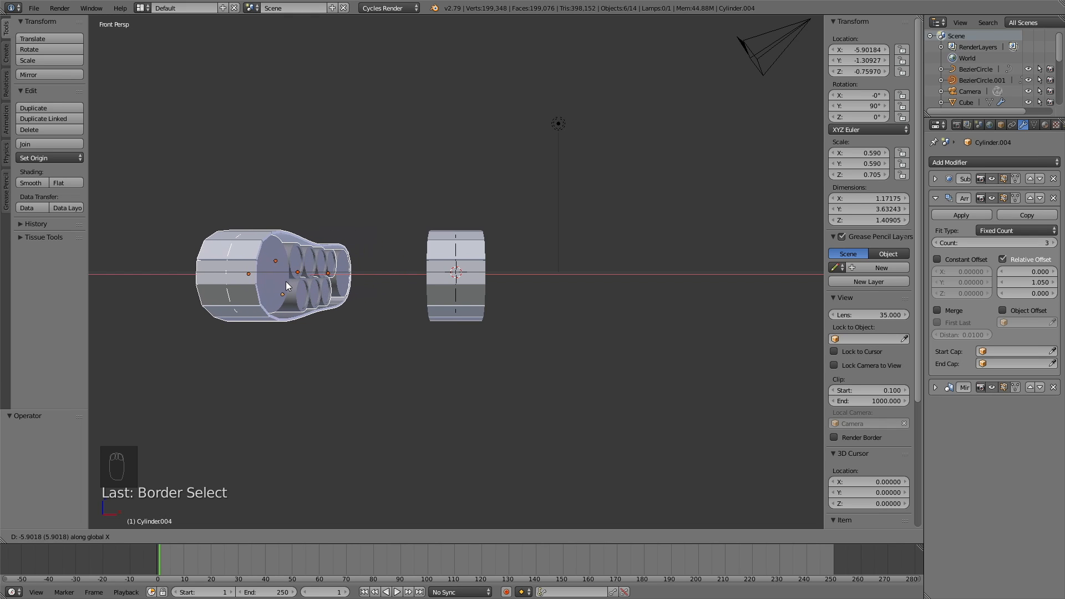
left_click(287, 281)
middle_click_drag(384, 301, 466, 304)
key("g")
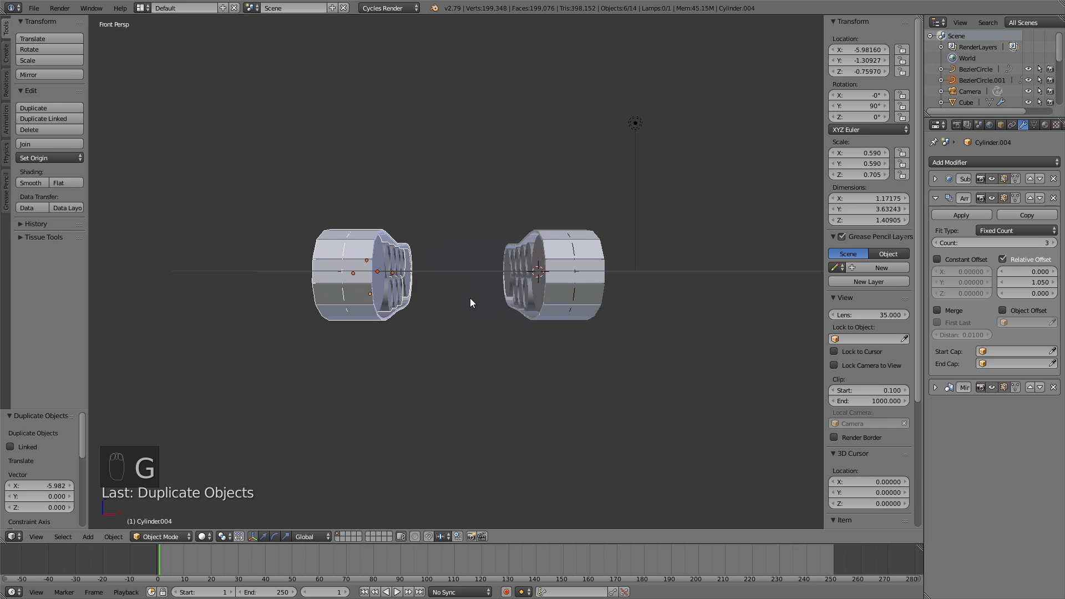
key("x")
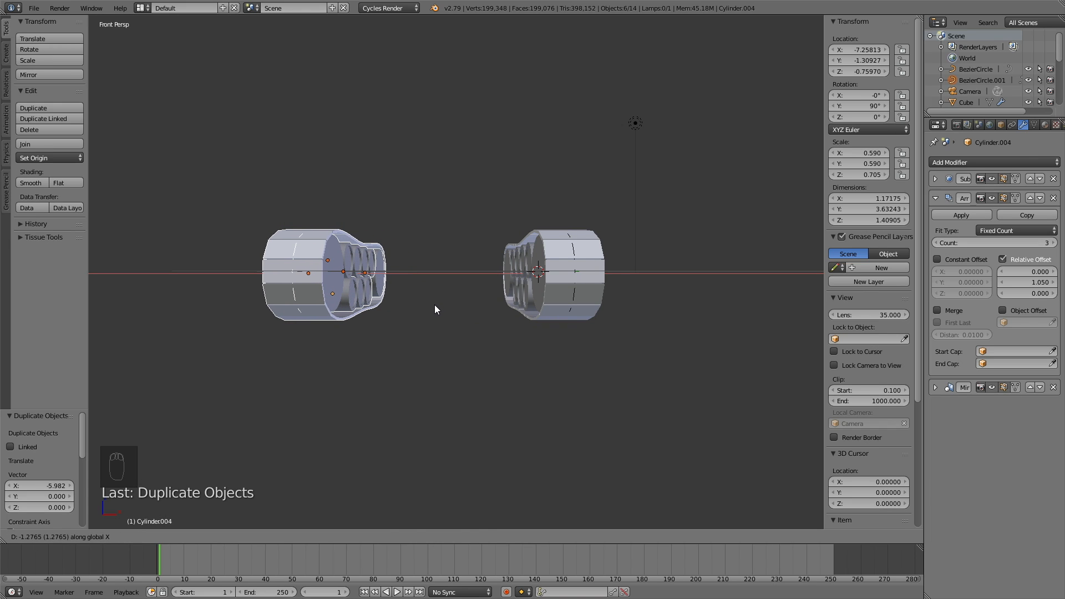
left_click(434, 307)
Step: Deselect everything and view both tracks from a lower angle
middle_click_drag(472, 304, 437, 303)
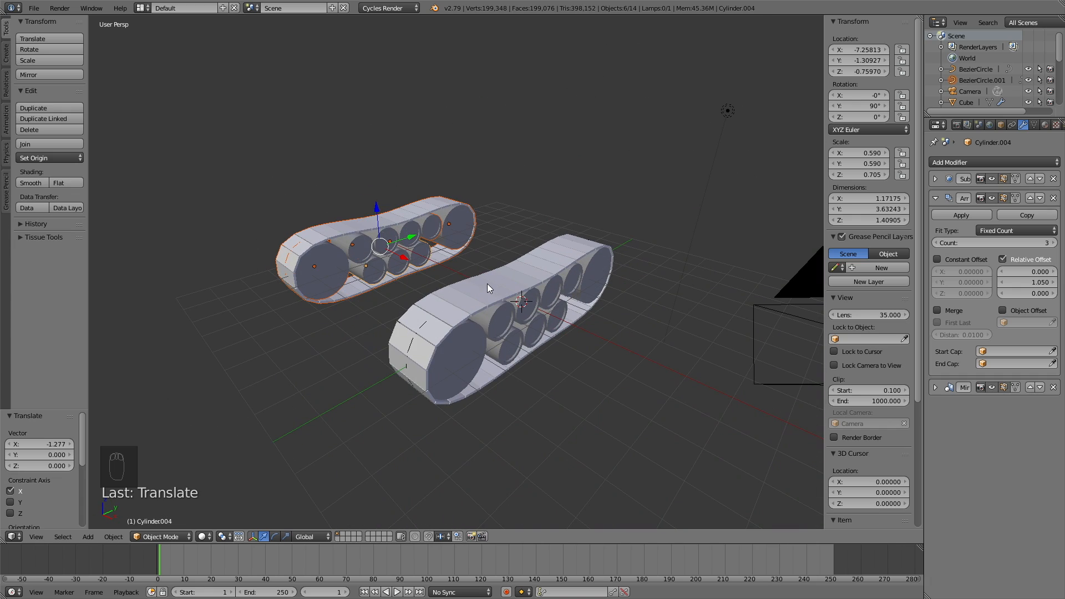
key("a")
middle_click_drag(482, 274, 482, 253)
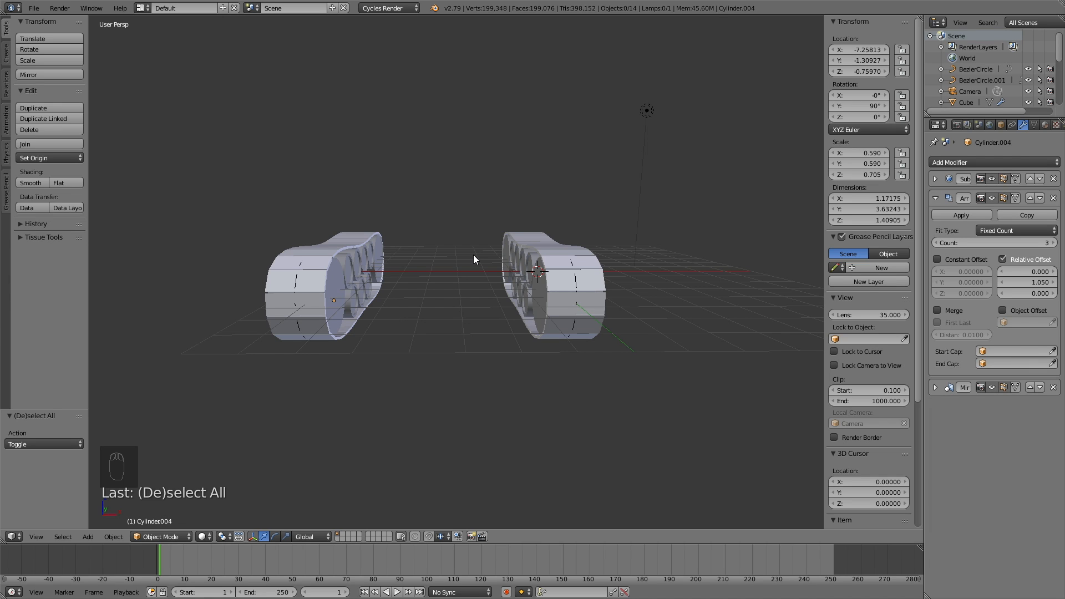
Step: Add a cube-shaped empty and move it along X to sit midway between the tracks
key("shift+a")
mouse_move(475, 257)
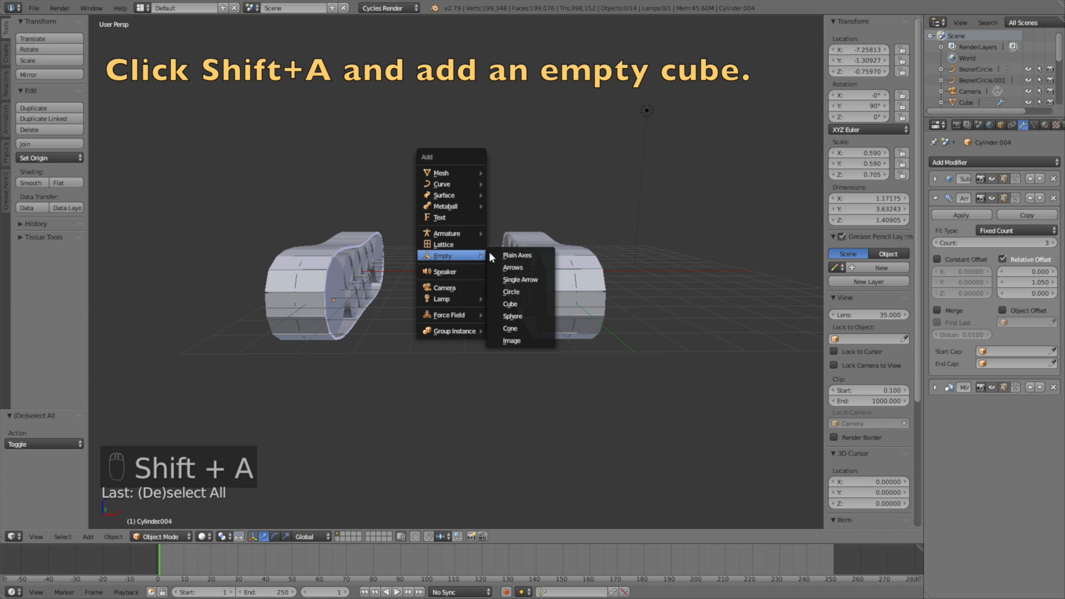
left_click(525, 305)
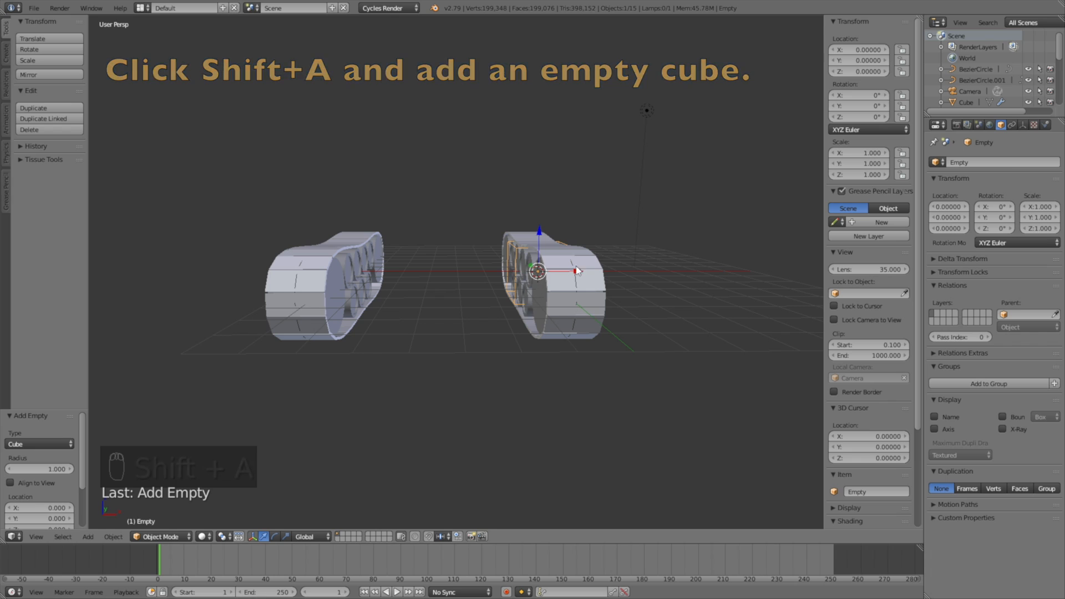
key("g")
key("x")
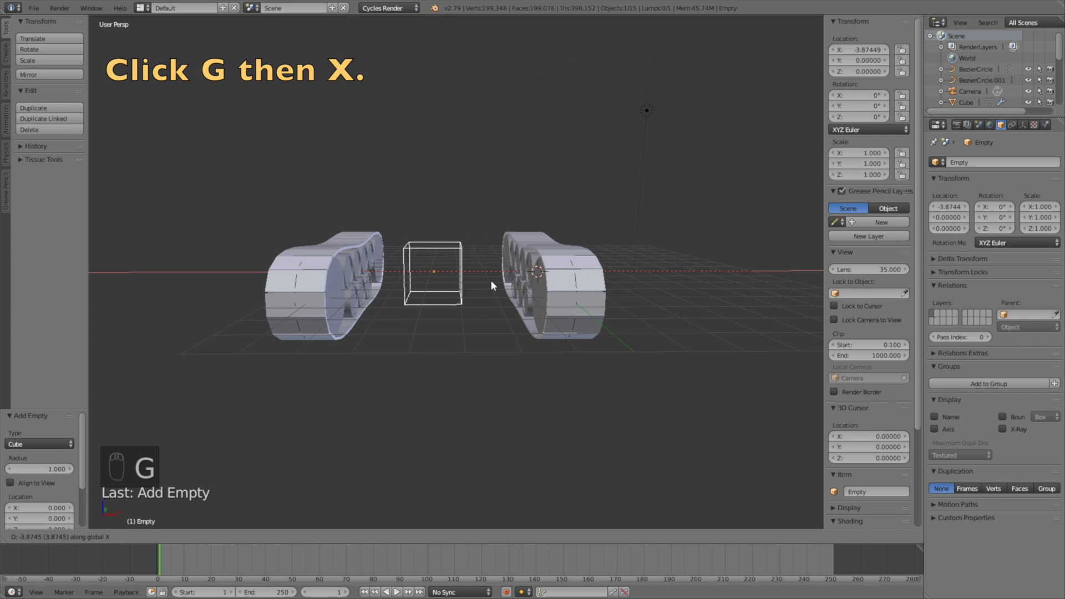
left_click(497, 280)
Step: Scale the empty up to 3.913 and raise it 2.660 on Z above the tracks
mouse_move(500, 275)
middle_mouse_down()
mouse_move(500, 259)
mouse_move(515, 263)
middle_mouse_up()
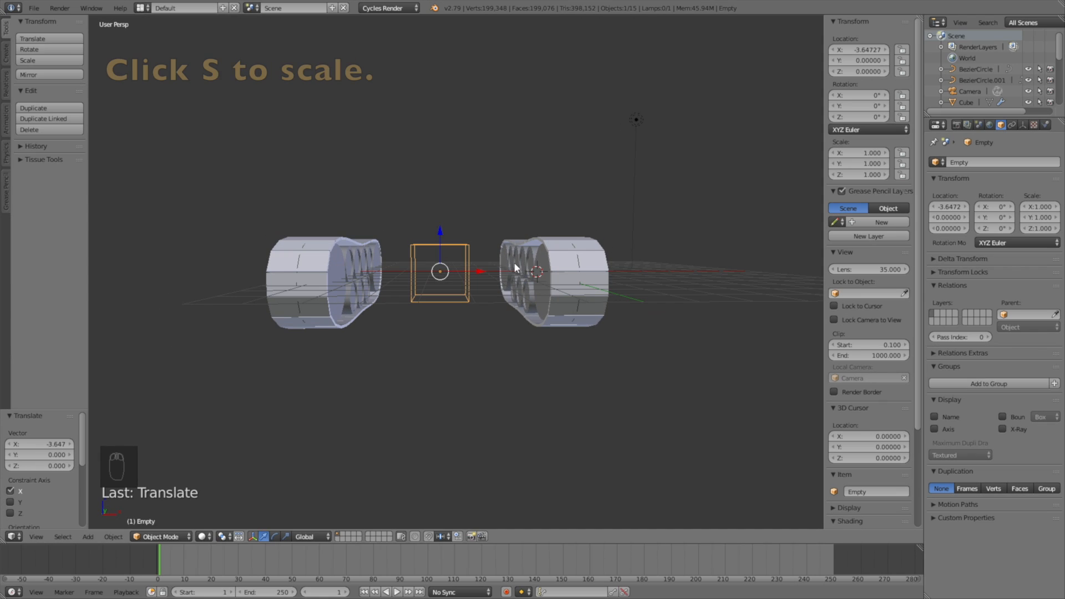
key("s")
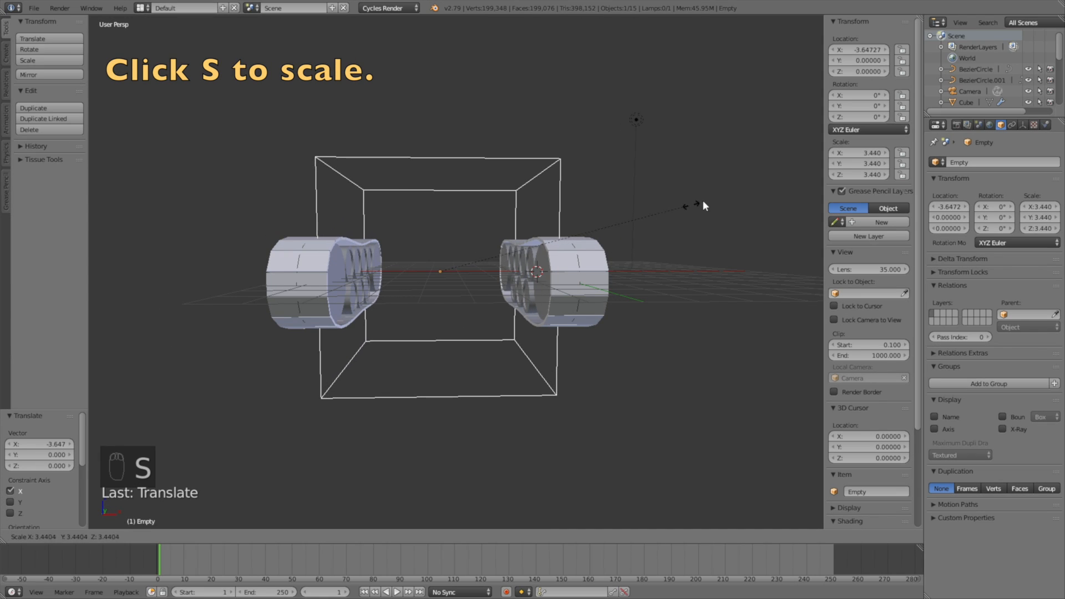
left_click(720, 194)
key("g")
key("z")
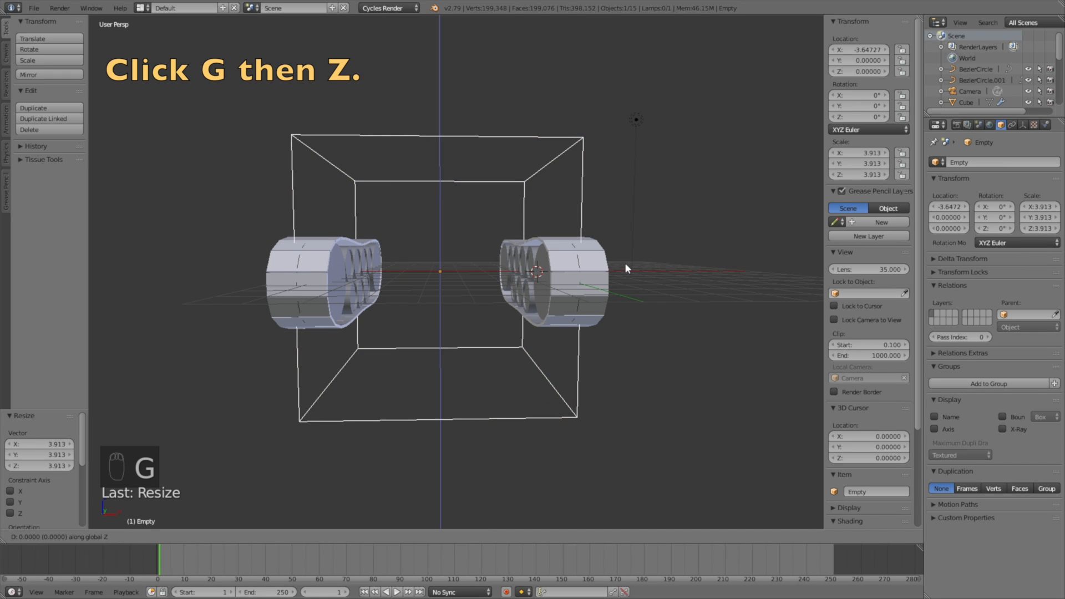
left_click(646, 198)
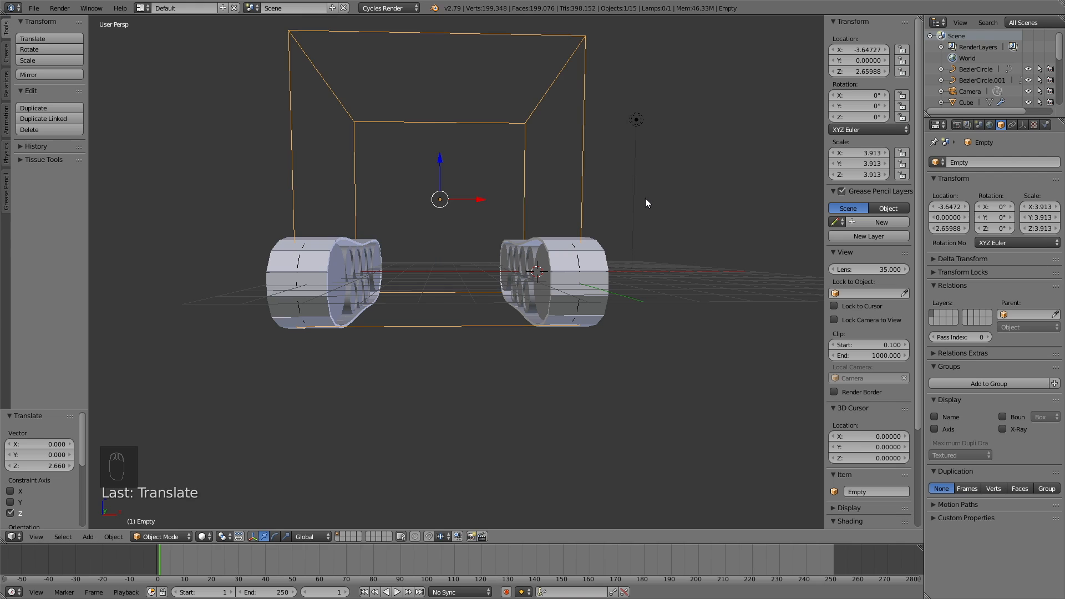
Step: Parent both track curves to the cube empty using Object (Keep Transform)
right_click(578, 255)
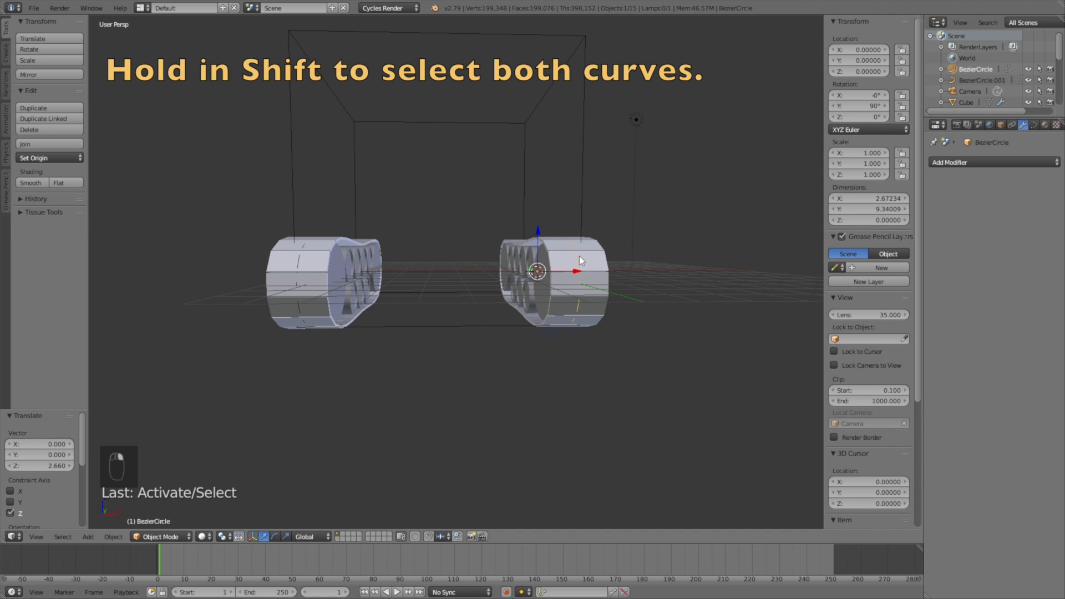
right_click(299, 259, "shift")
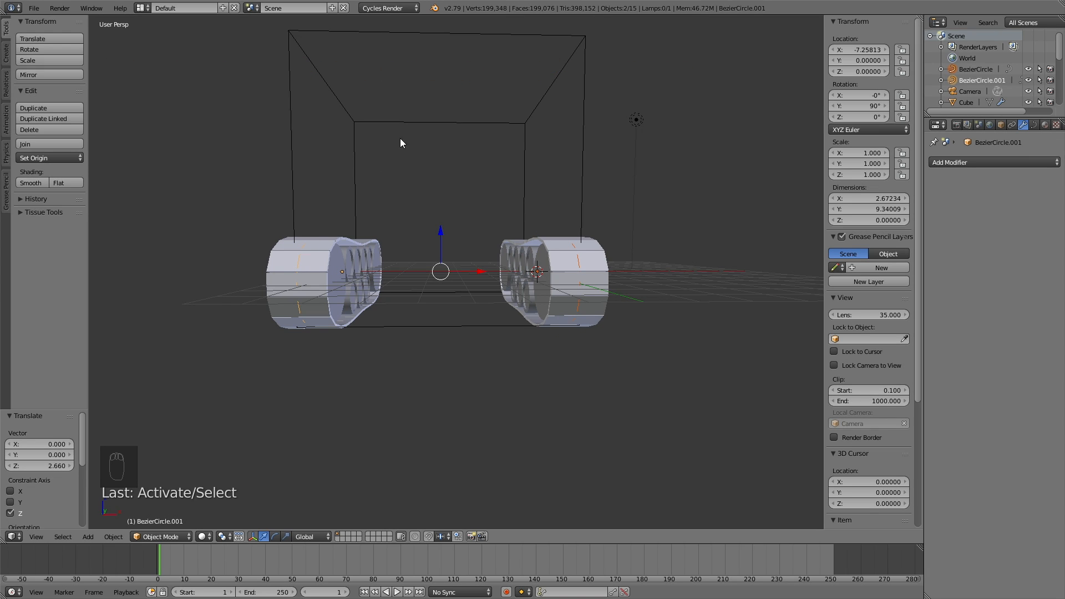
right_click(430, 34, "shift")
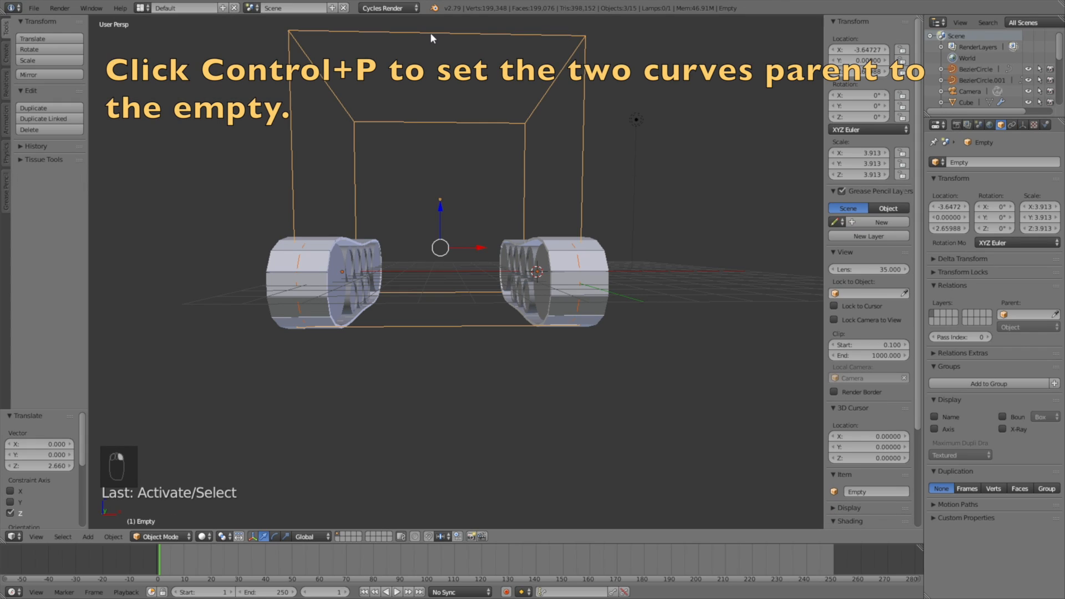
key("ctrl+p")
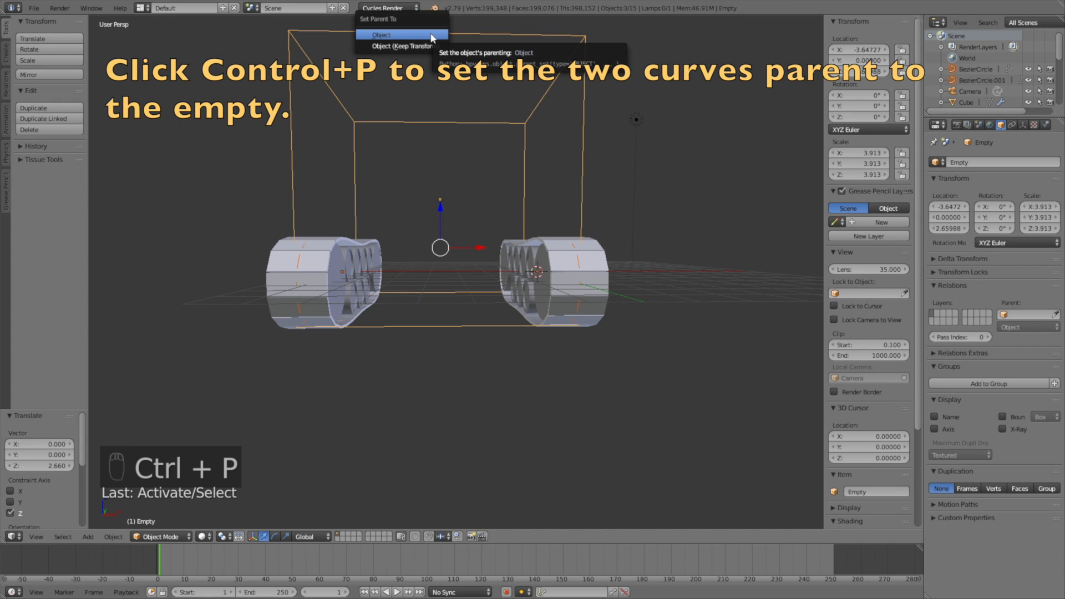
left_click(416, 46)
Step: Test the parenting by moving the empty along Y, then cancel the move
middle_click_drag(645, 237, 526, 263)
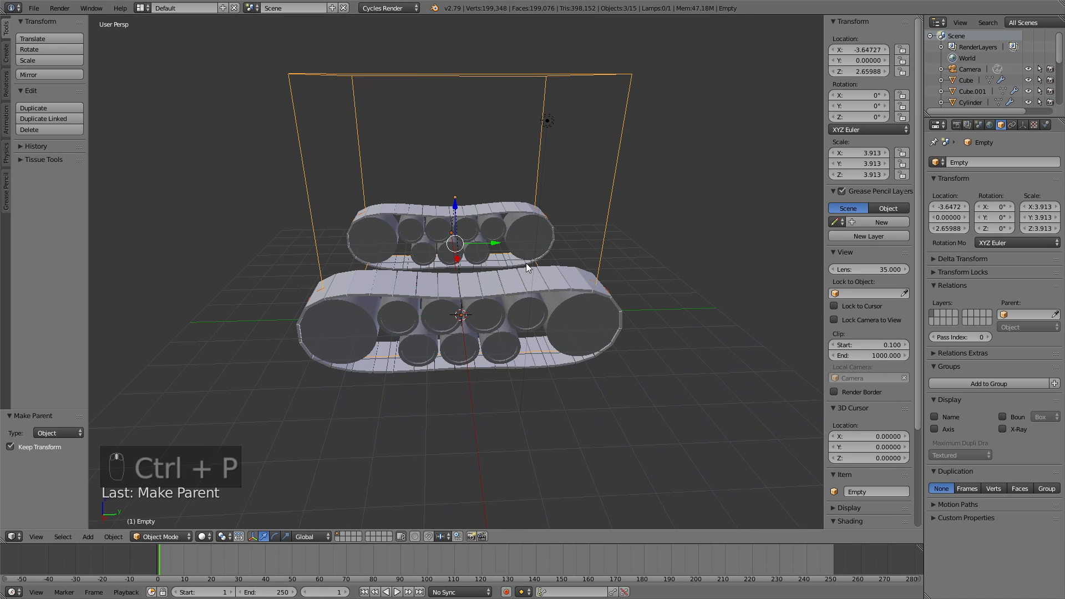
left_click(477, 71)
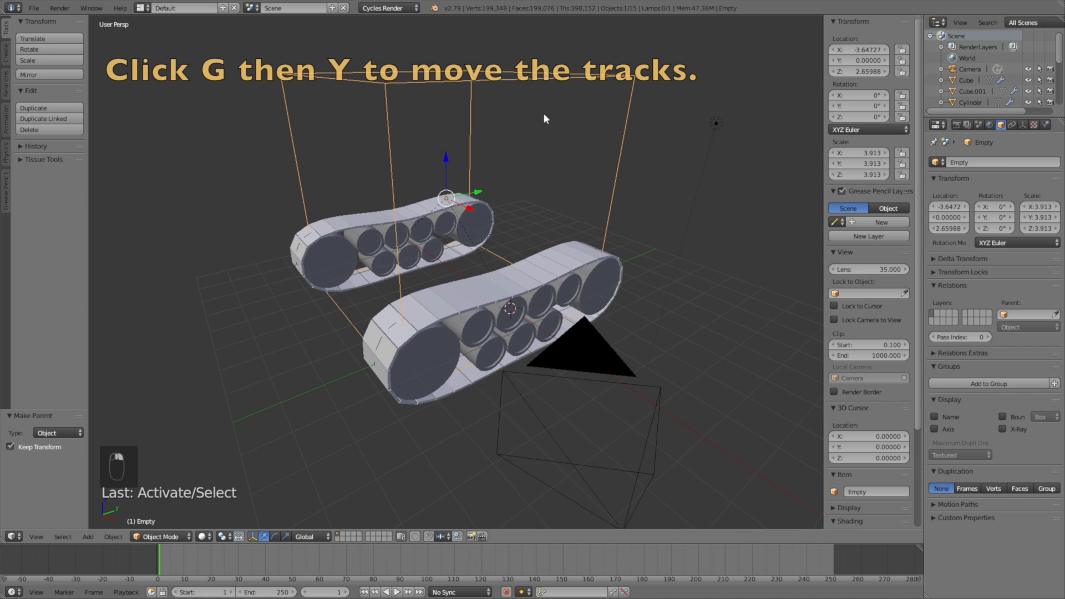
key("g")
key("y")
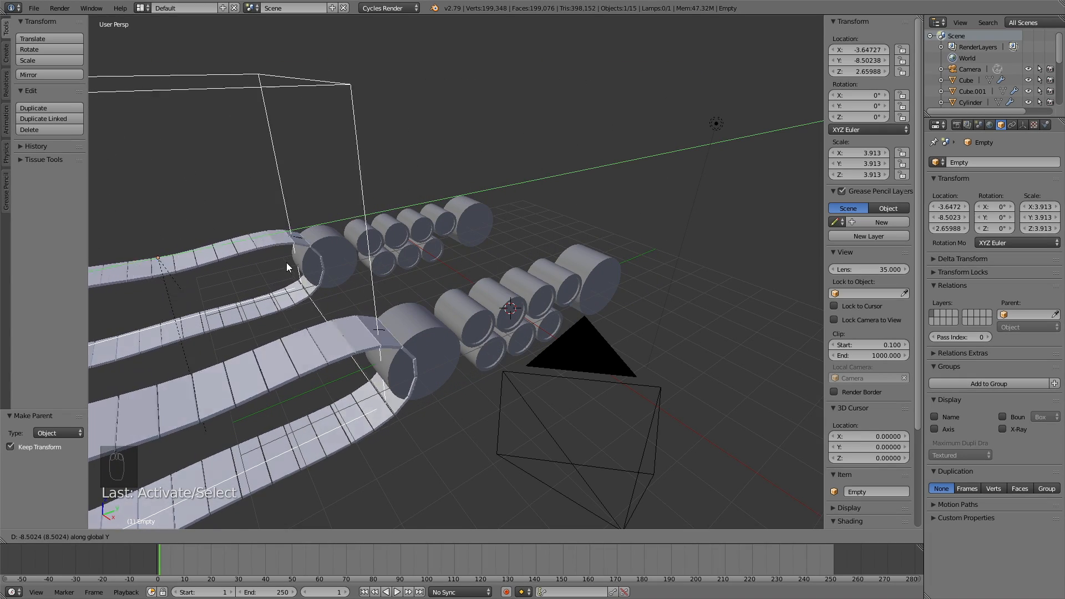
key("Escape")
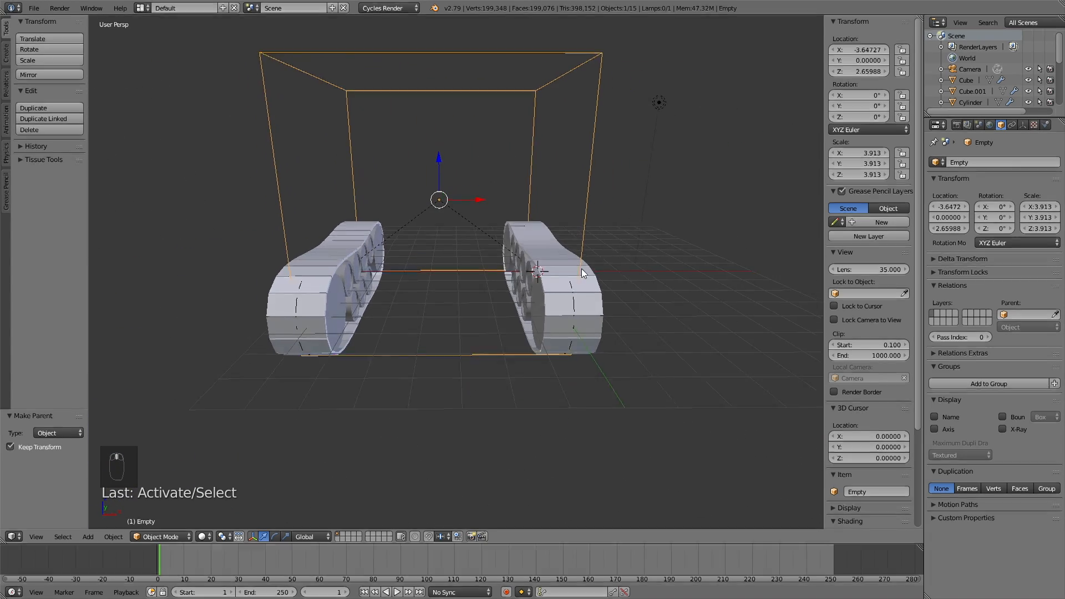
middle_click_drag(582, 272, 513, 279)
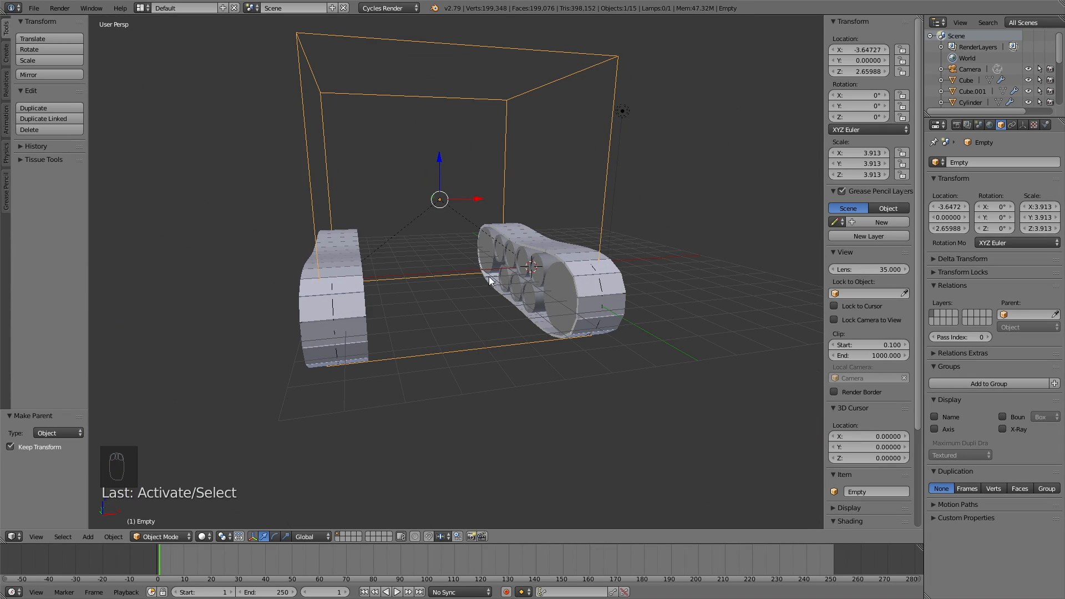
middle_click_drag(441, 229, 426, 204)
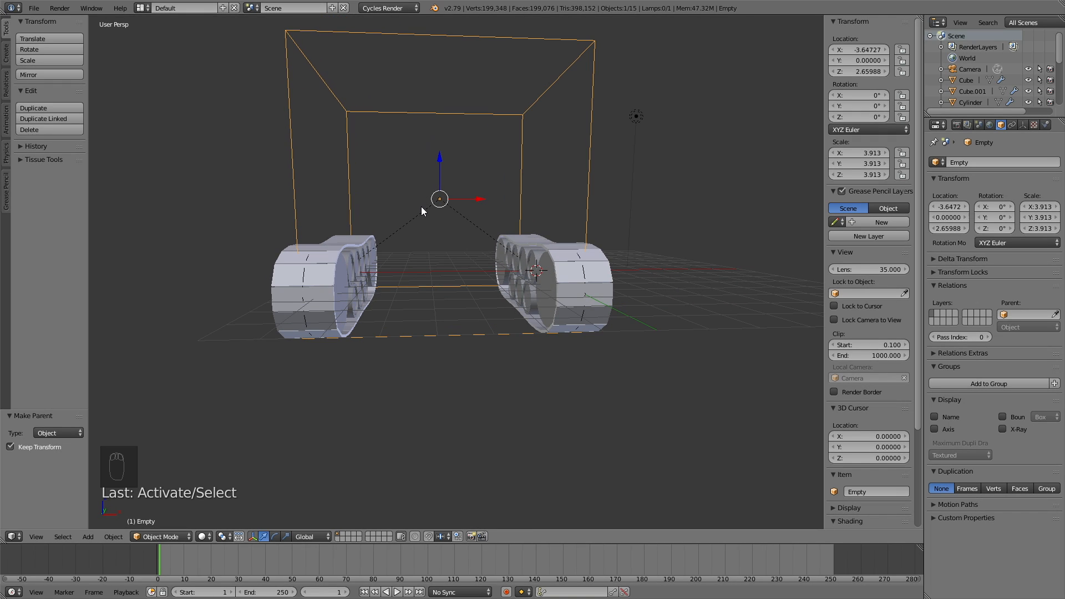
Step: Add a mesh cube and move it along X into the gap between the tracks
key("g")
right_click(476, 203)
key("shift+a")
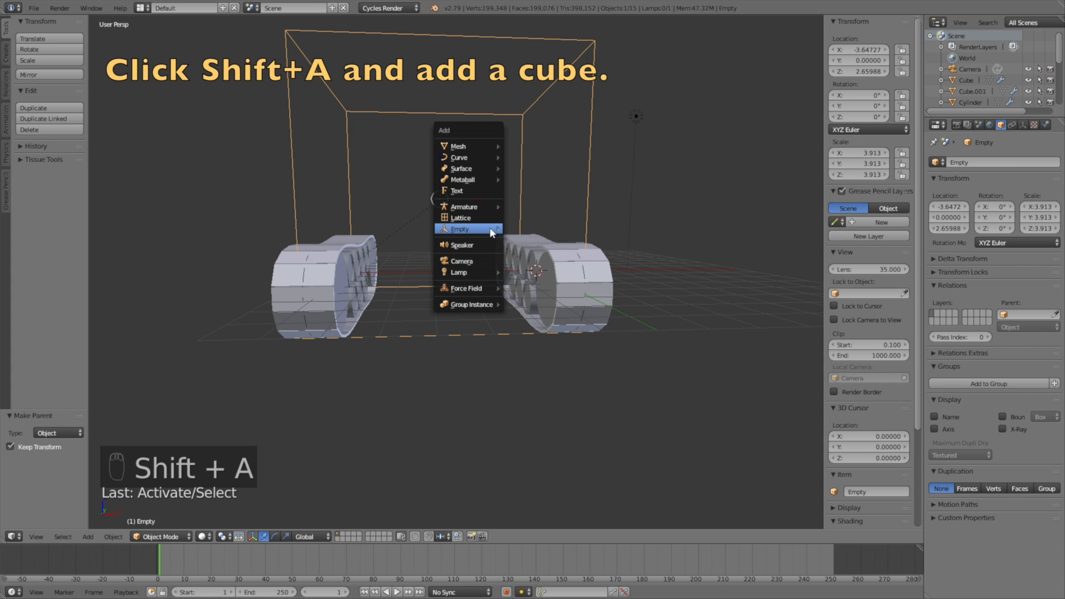
mouse_move(492, 149)
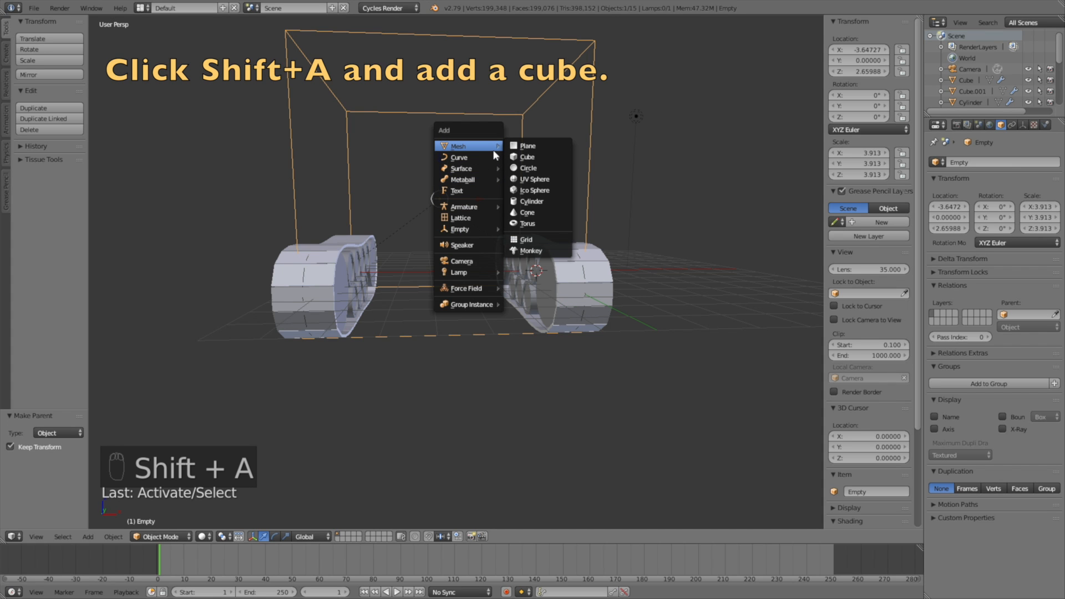
left_click(524, 158)
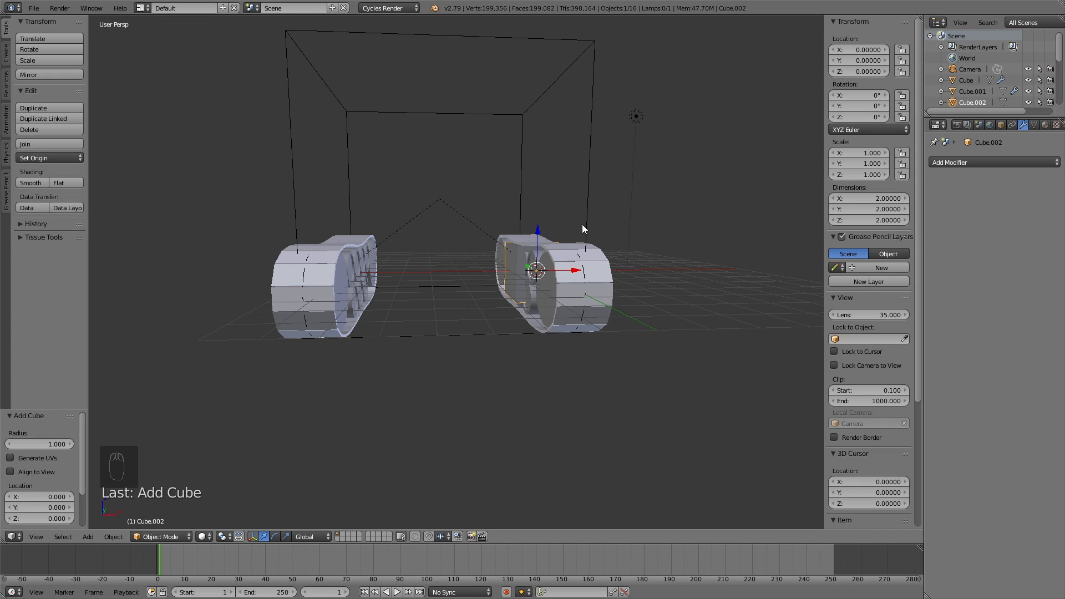
key("g")
key("x")
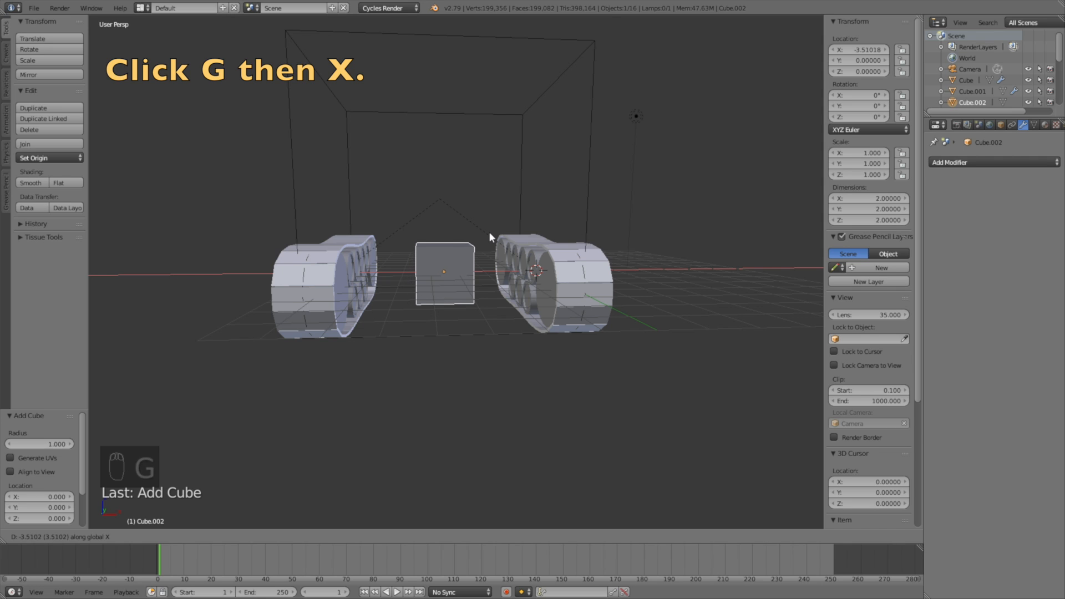
left_click(489, 232)
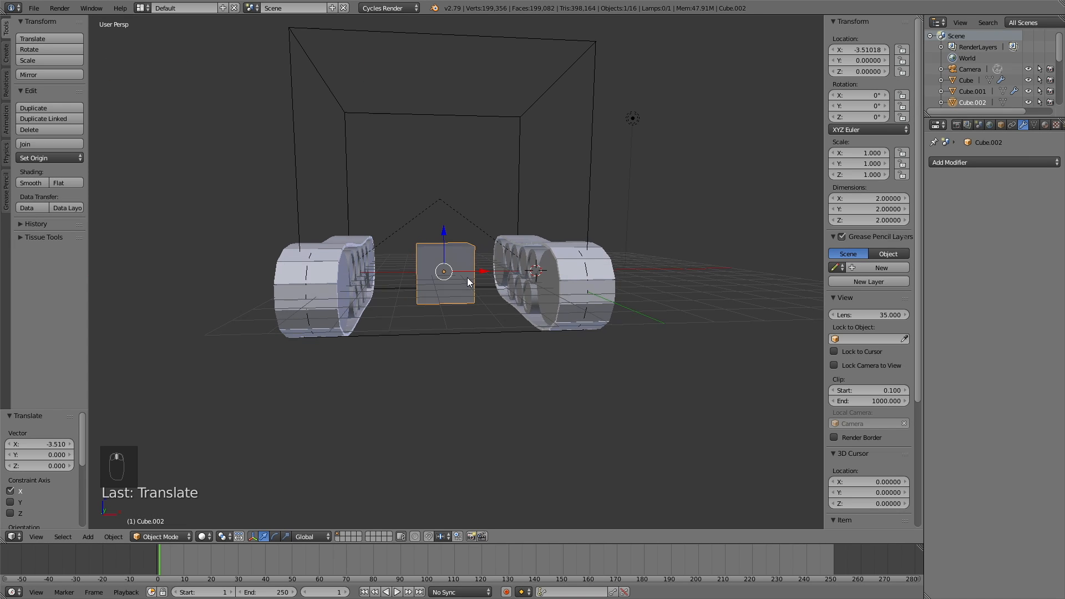
Step: Stretch the cube along X to widen it toward the tracks
key("s")
key("x")
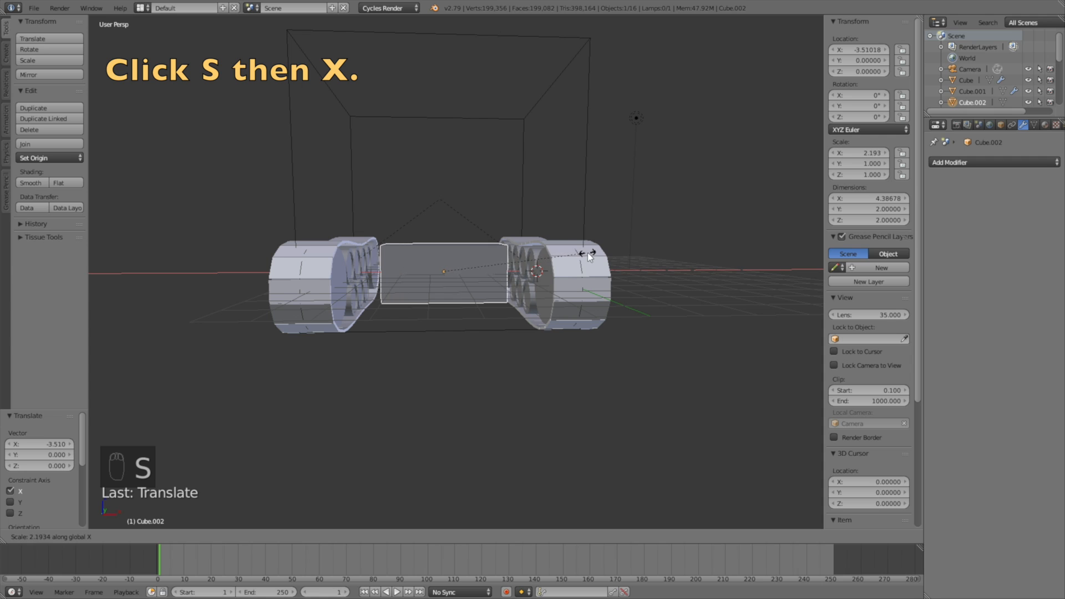
left_click(600, 251)
middle_click_drag(599, 251, 582, 292)
key("s")
key("x")
left_click(590, 272)
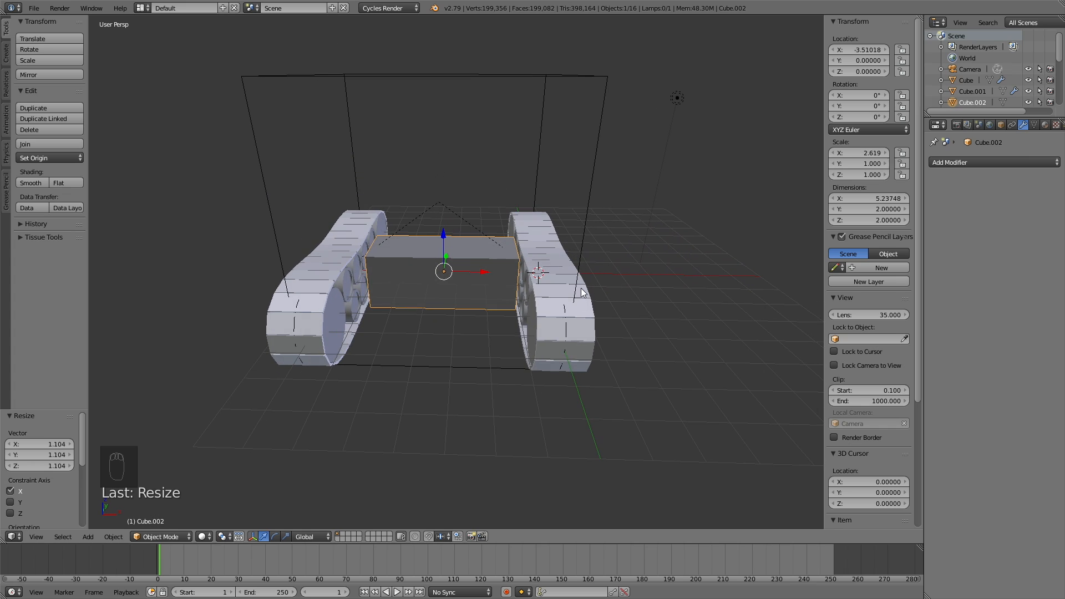
Step: Fine-tune the cube's X position and width to 2.823, centred between the tracks
key("g")
key("x")
left_click(577, 291)
key("s")
key("x")
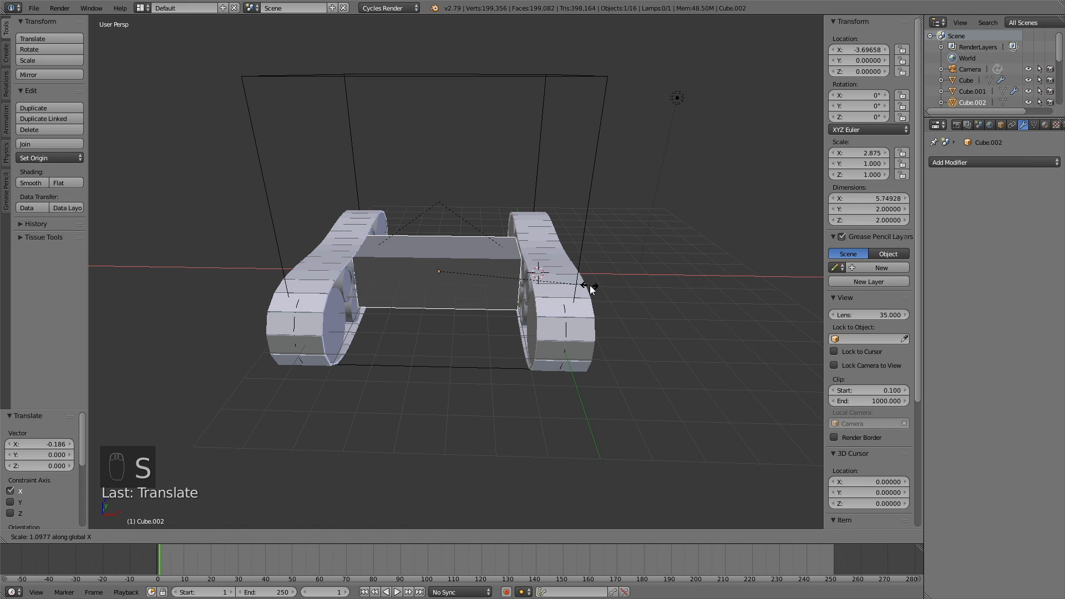
left_click(587, 286)
key("g")
key("x")
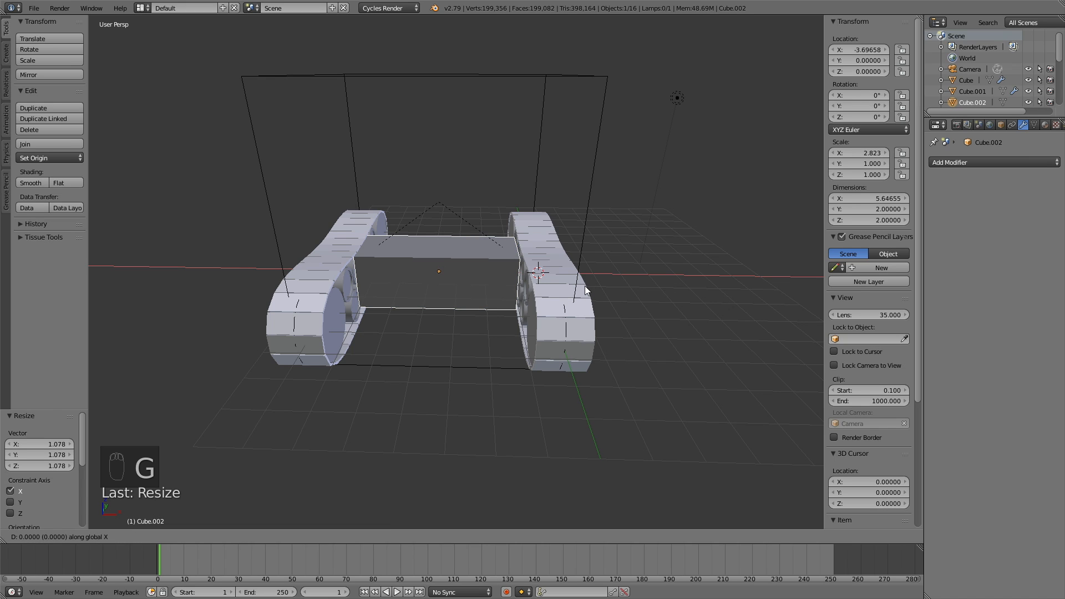
left_click(577, 288)
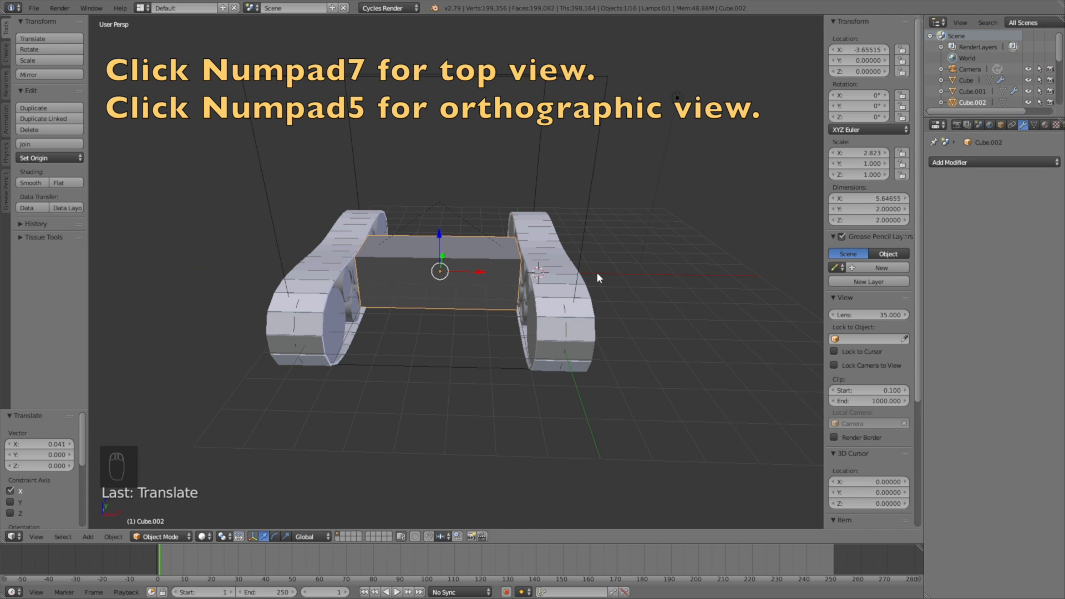
Step: In top orthographic wireframe view, nudge the hull cube slightly along X
key("KP_7")
key("z")
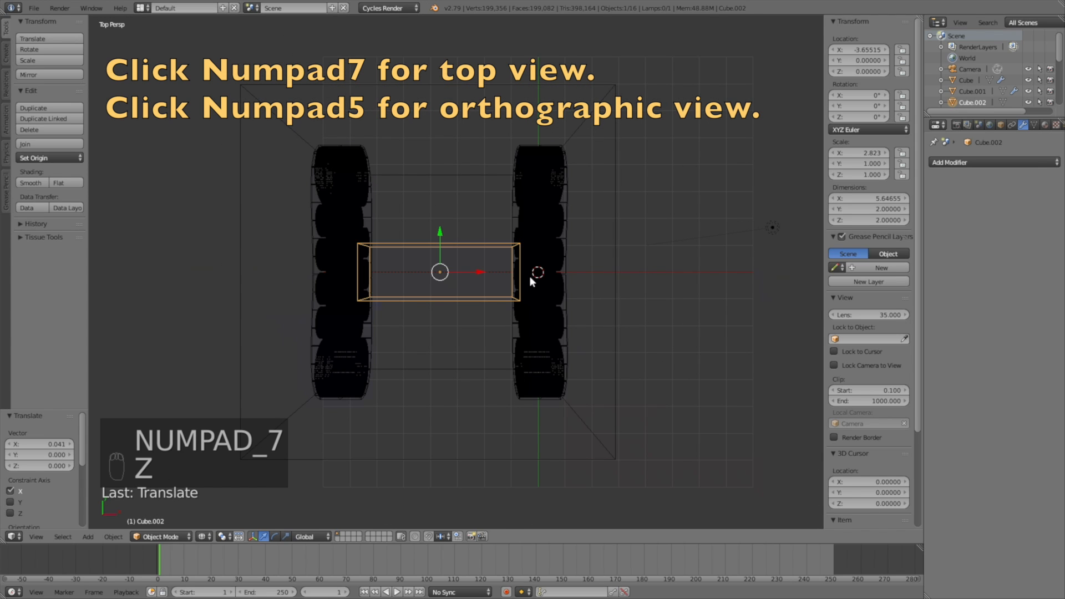
key("KP_5")
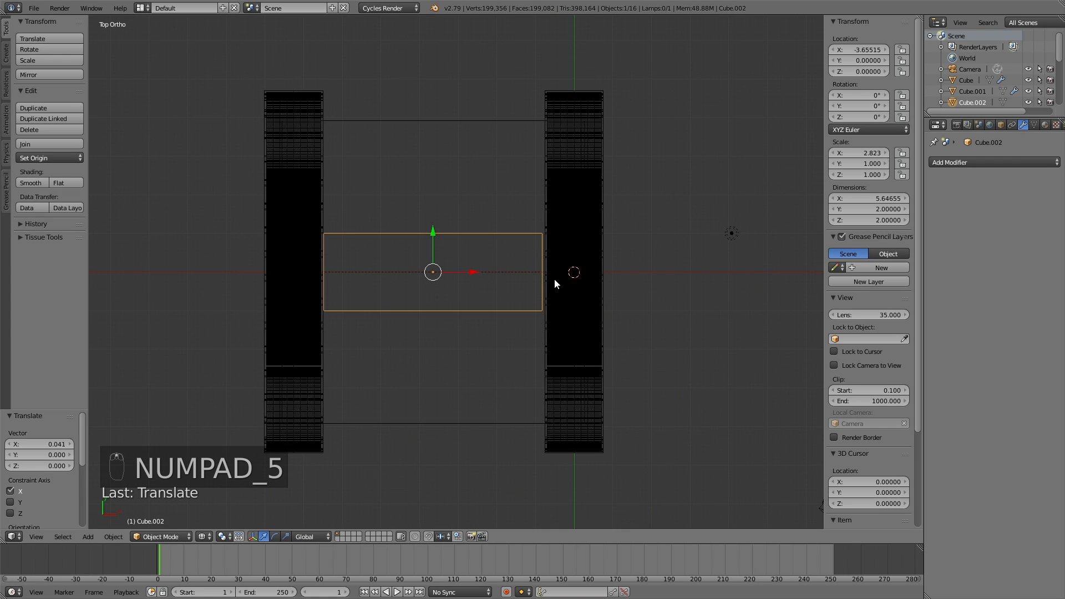
key("g")
key("x")
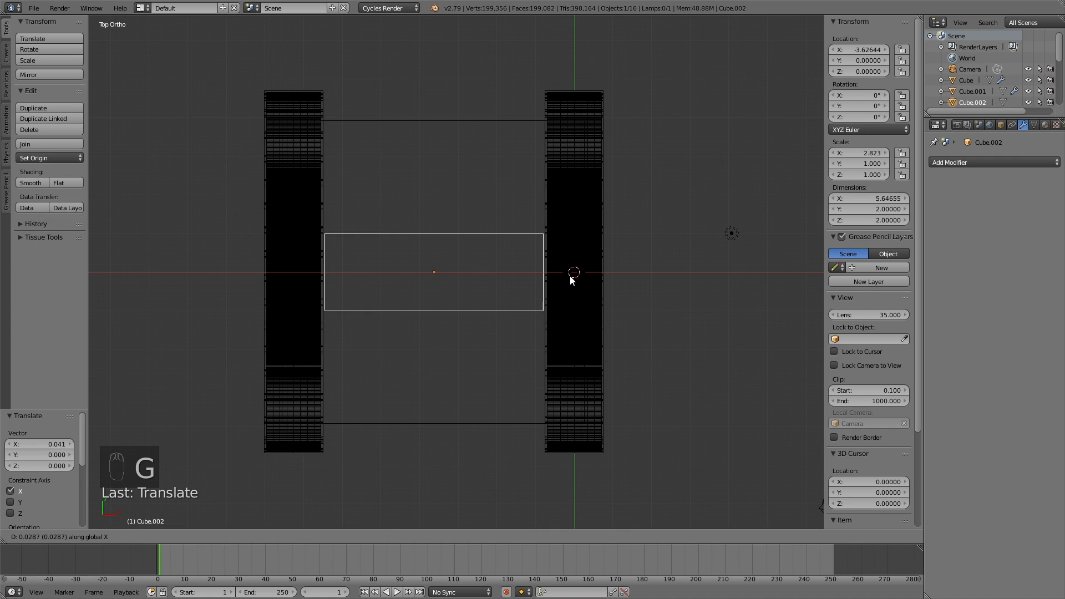
left_click(572, 280)
middle_click_drag(569, 336, 451, 322)
key("KP_7")
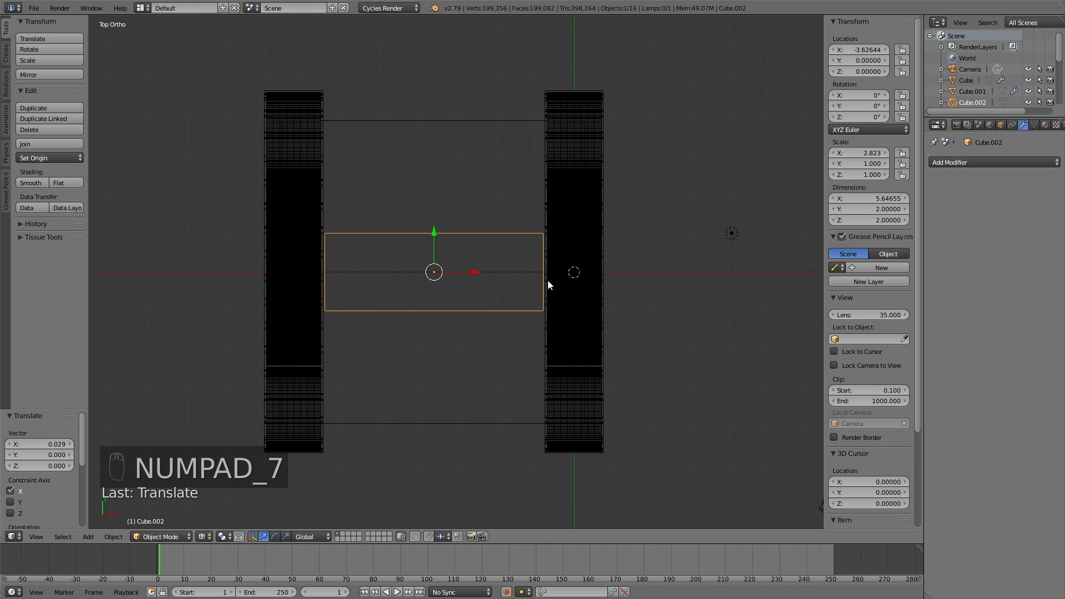
Step: Lengthen the cube along Y to match the tracks and shift it slightly on Y
key("s")
key("y")
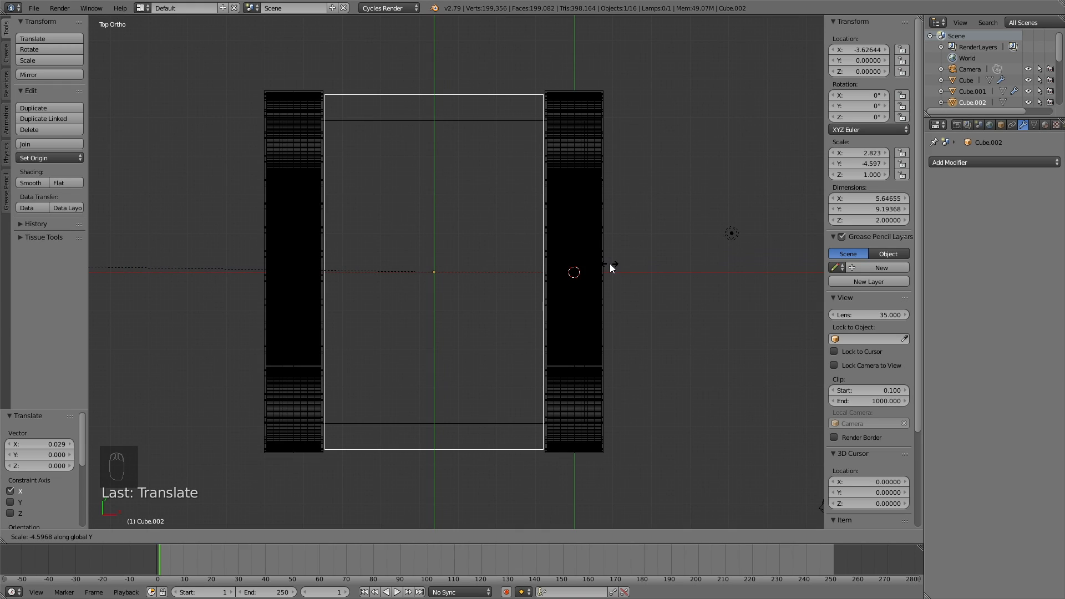
left_click(557, 264)
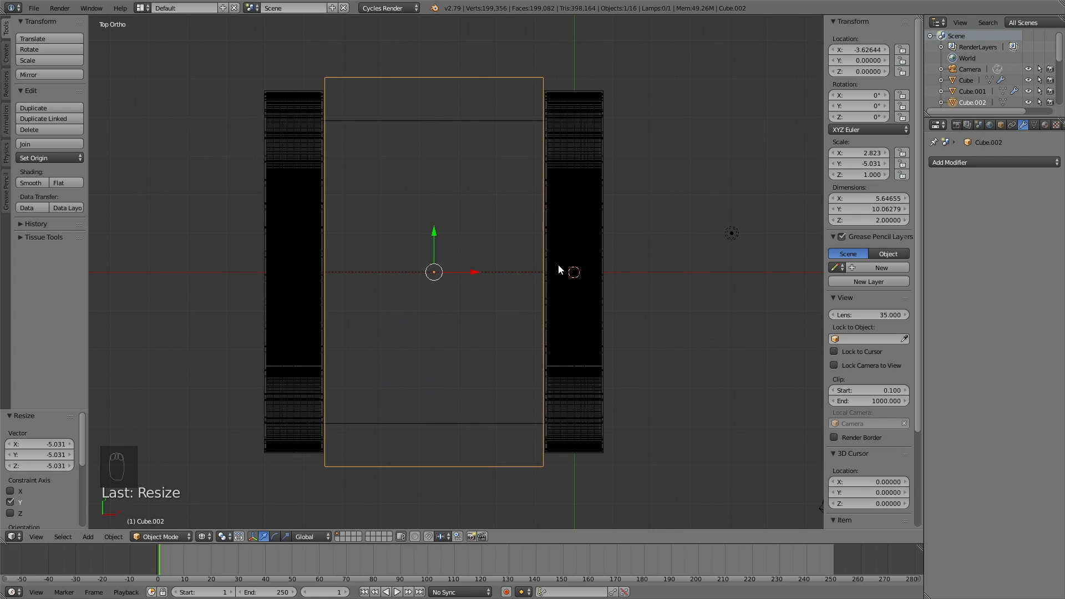
key("g")
key("y")
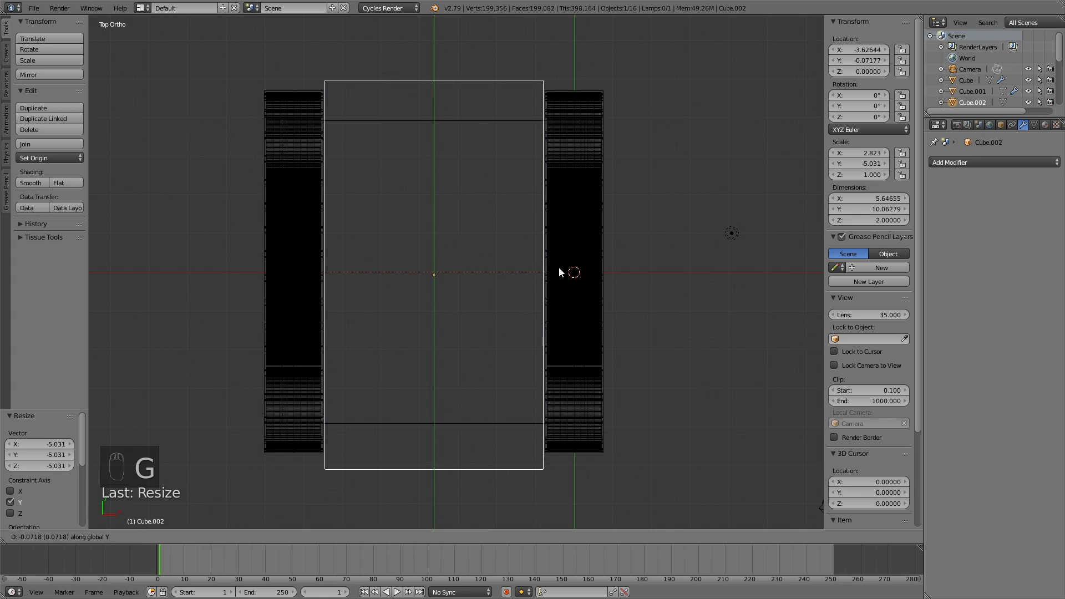
left_click(558, 268)
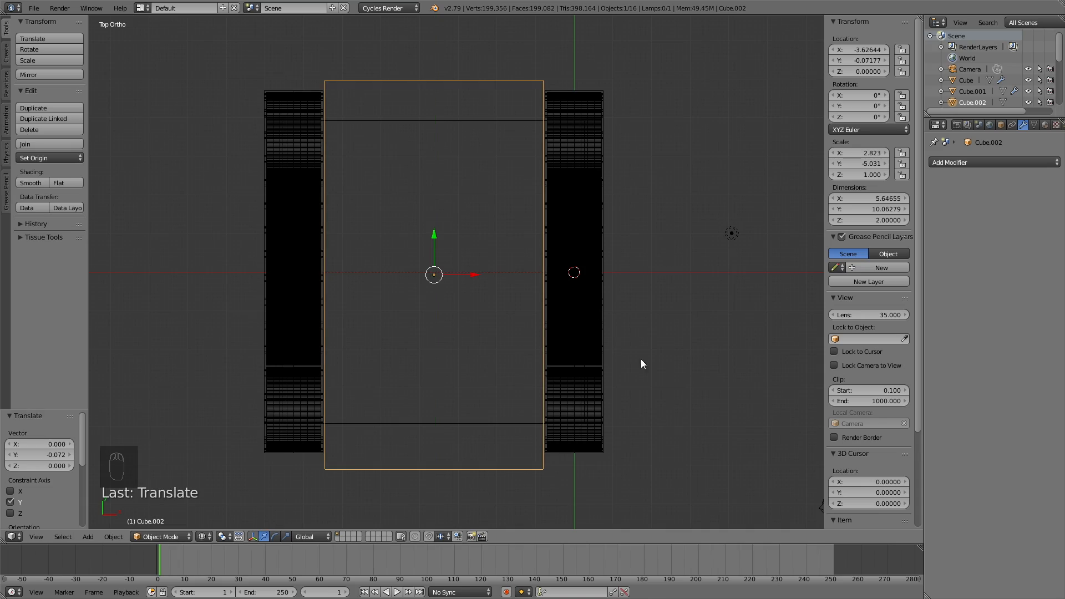
Step: Extend the cube a little more, to about 10.32 along Y, and return to solid shading
key("s")
key("y")
left_click(614, 337)
middle_click_drag(614, 337, 514, 311)
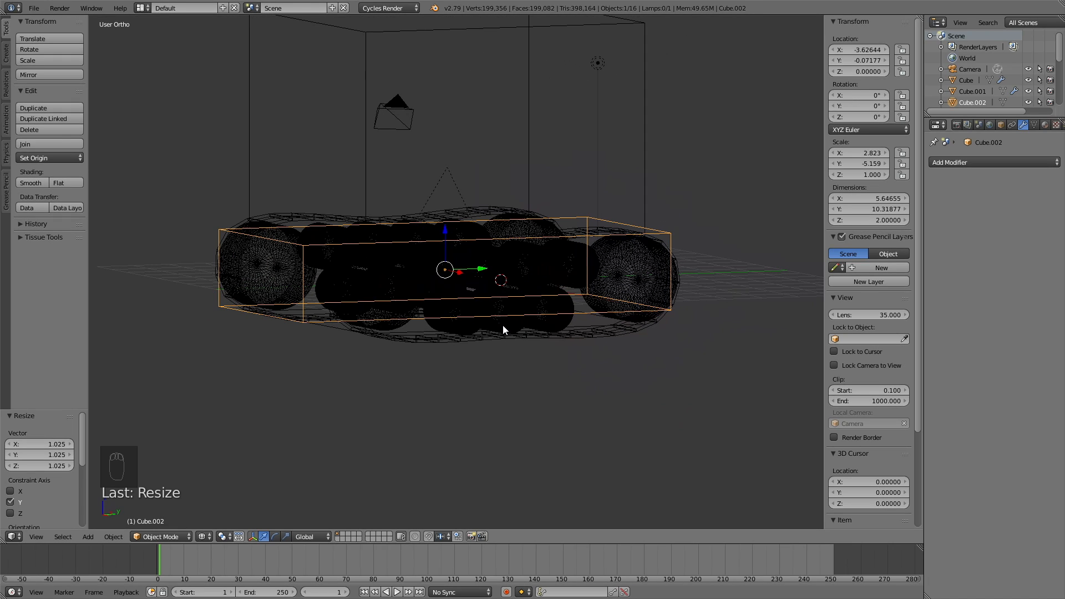
key("z")
middle_click_drag(461, 315, 433, 314)
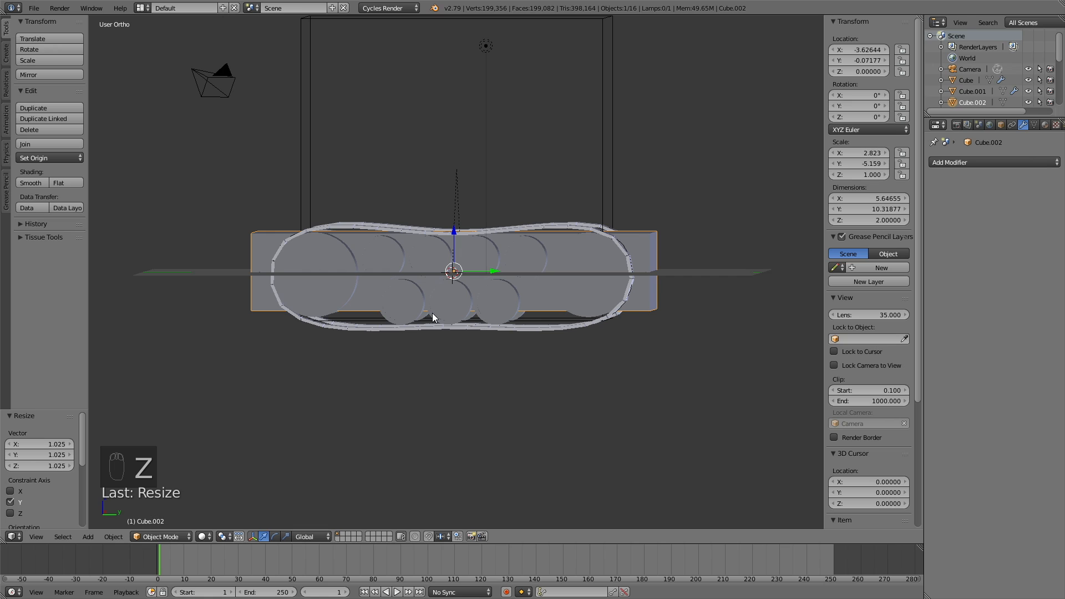
key("KP_3")
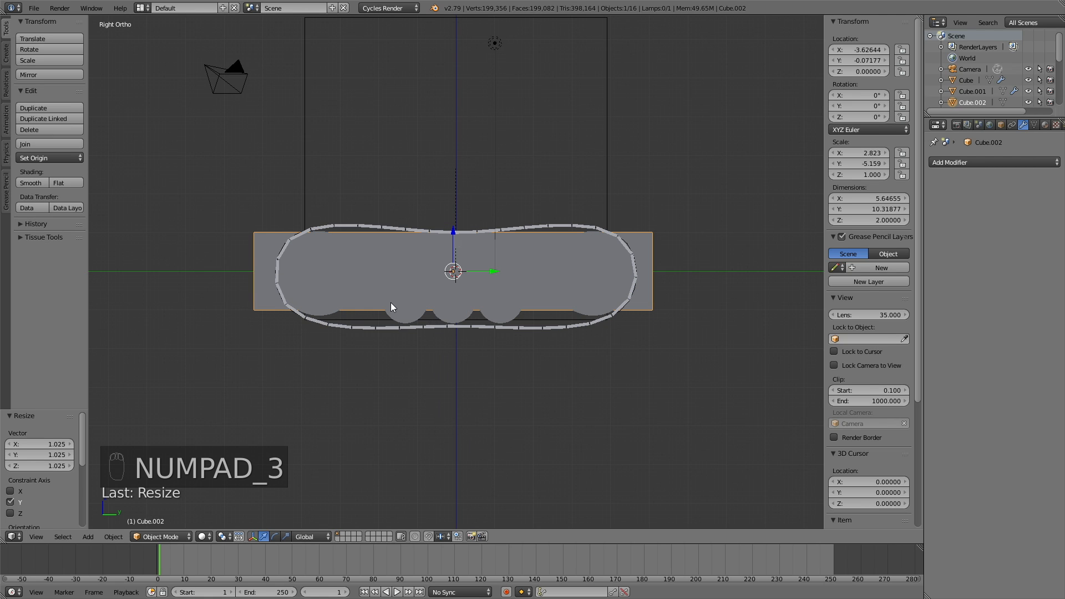
Step: In Edit Mode, box-select the hull's top front edge and move it back along Y
left_click(163, 536)
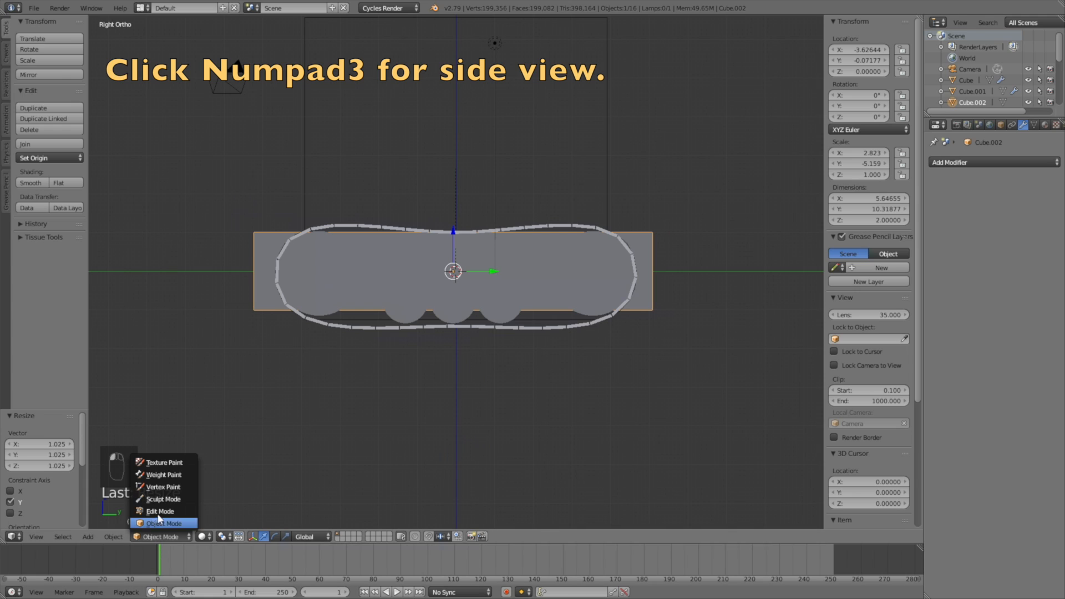
left_click(159, 511)
left_click(329, 537)
key("a")
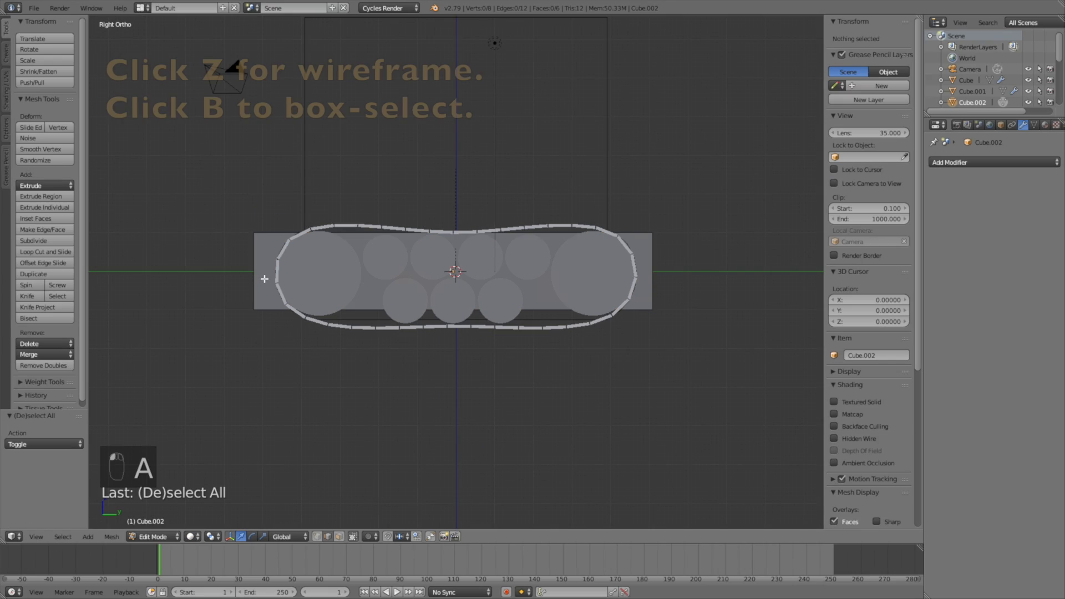
key("z")
key("b")
left_click_drag(233, 247, 267, 218)
key("g")
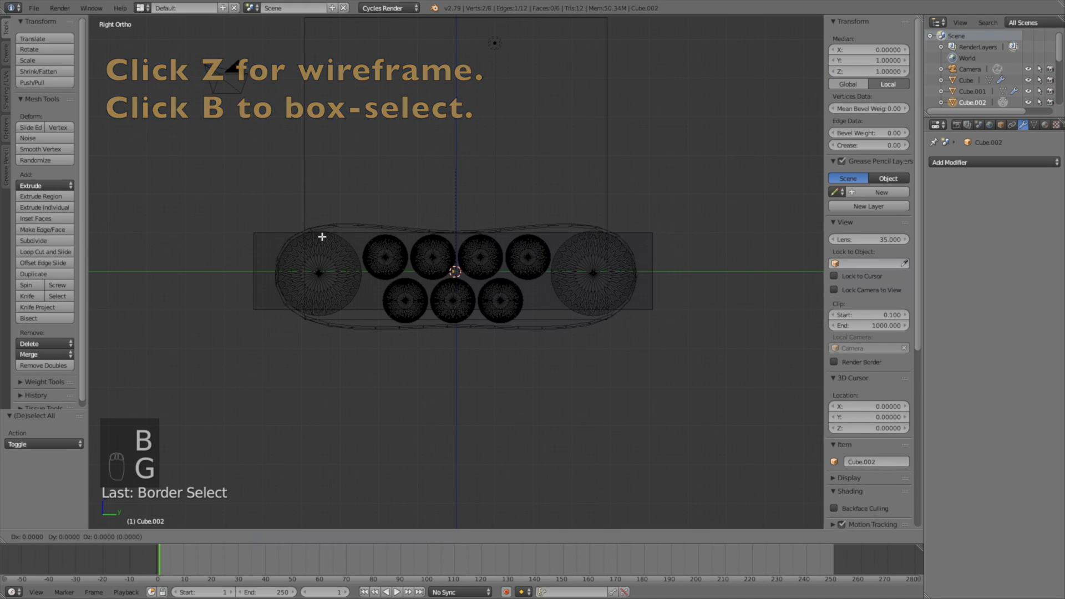
key("y")
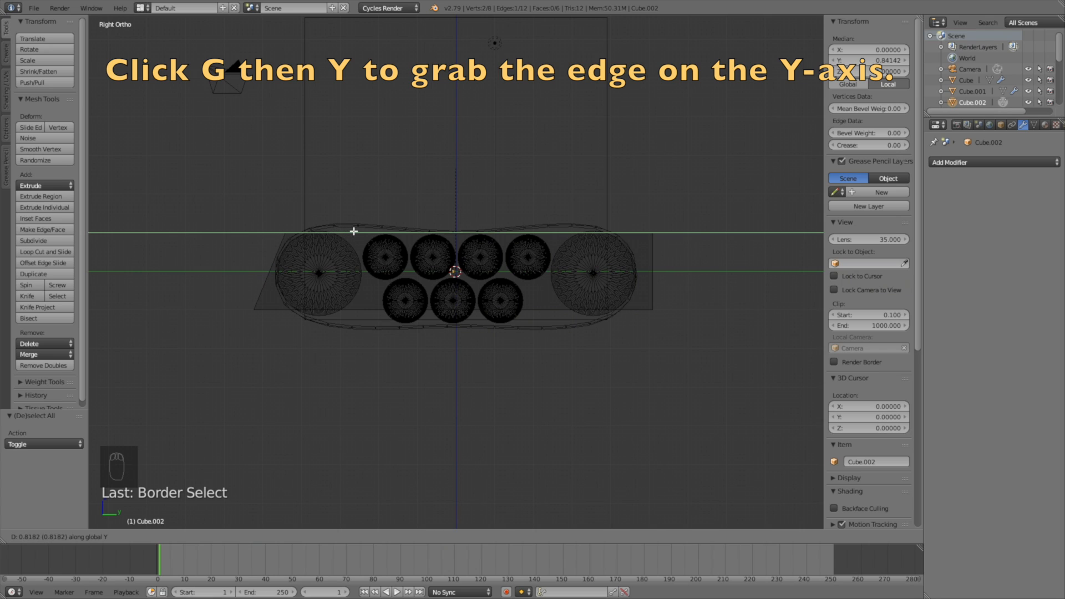
left_click(354, 231)
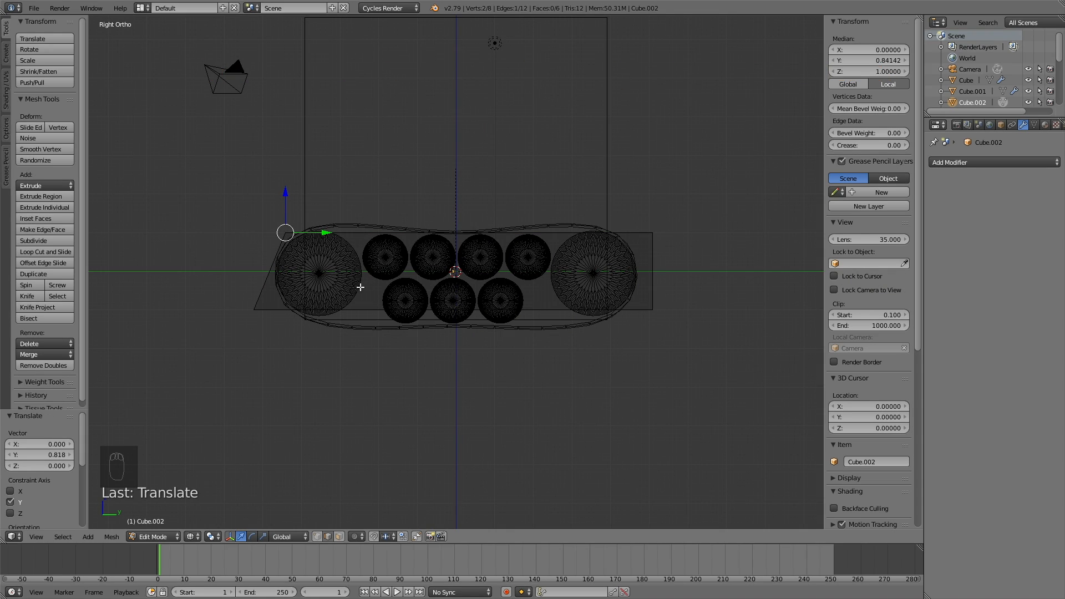
Step: In Object Mode, raise the hull box 0.603 on Z
left_click(158, 537)
left_click(173, 521)
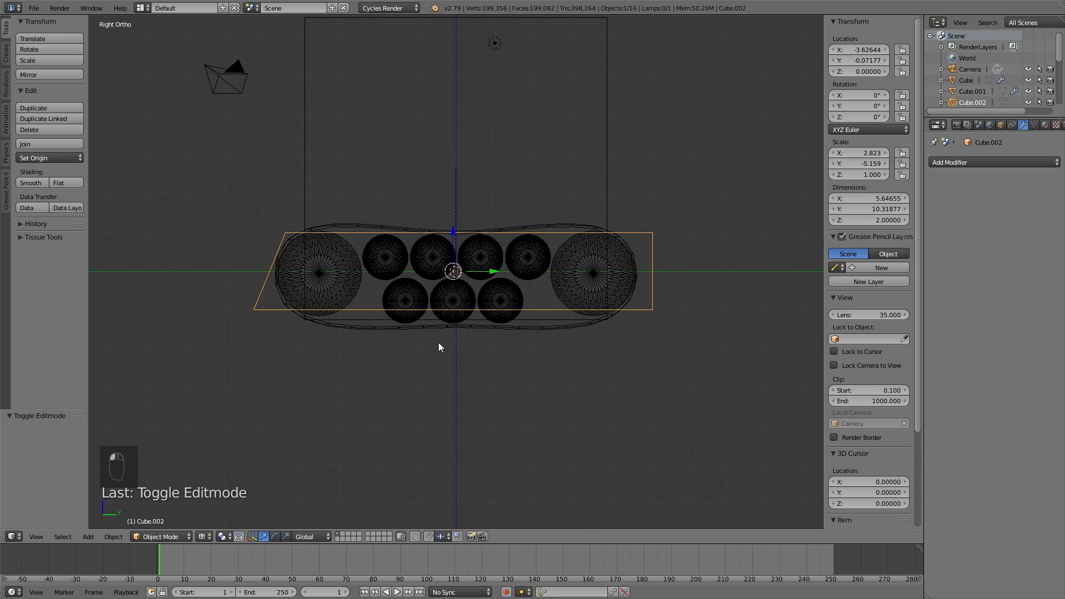
key("g")
key("z")
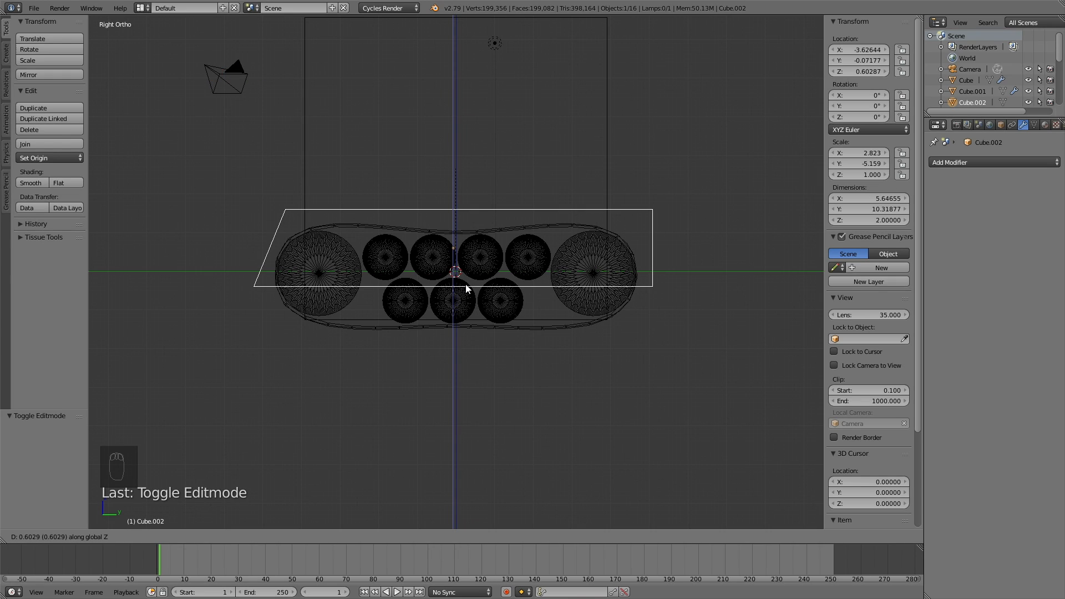
left_click(466, 288)
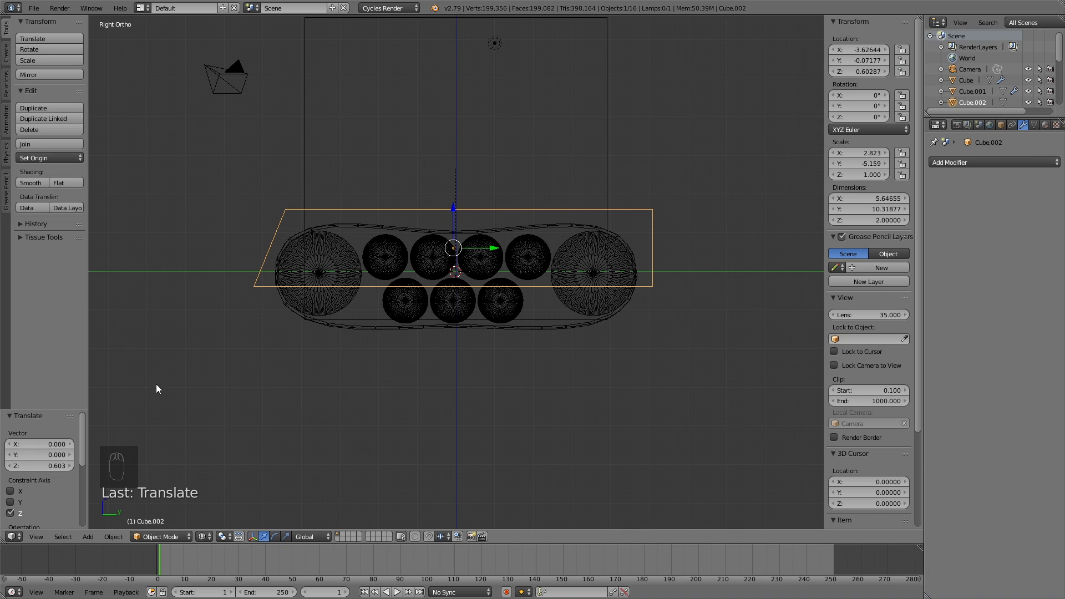
Step: In Edit Mode, box-select the hull's top edge and lower it along Z
left_click(155, 535)
left_click(160, 512)
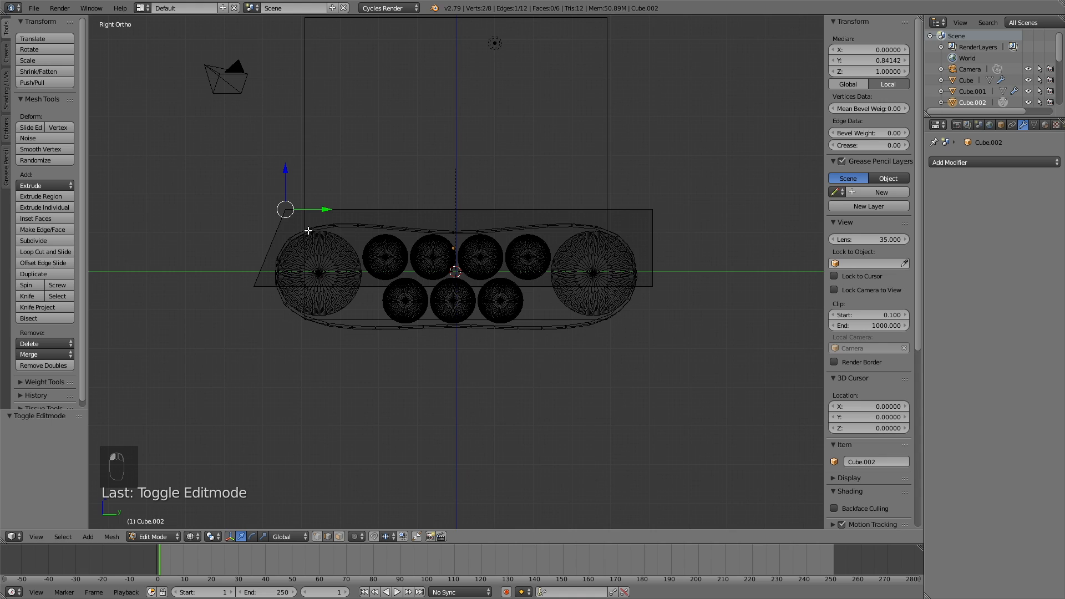
key("b")
left_click_drag(247, 233, 766, 167)
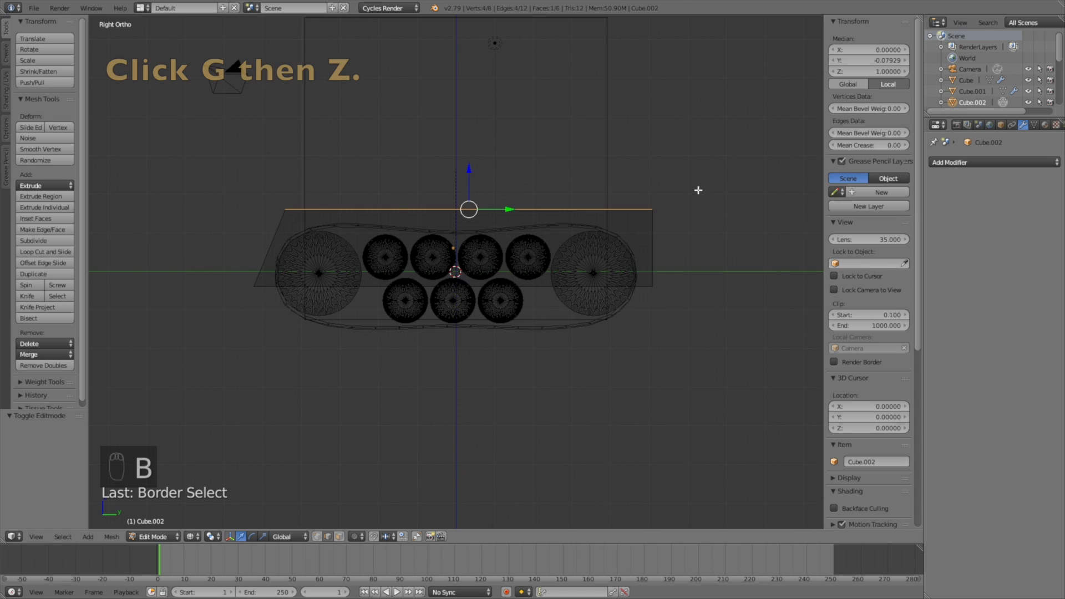
key("g")
key("z")
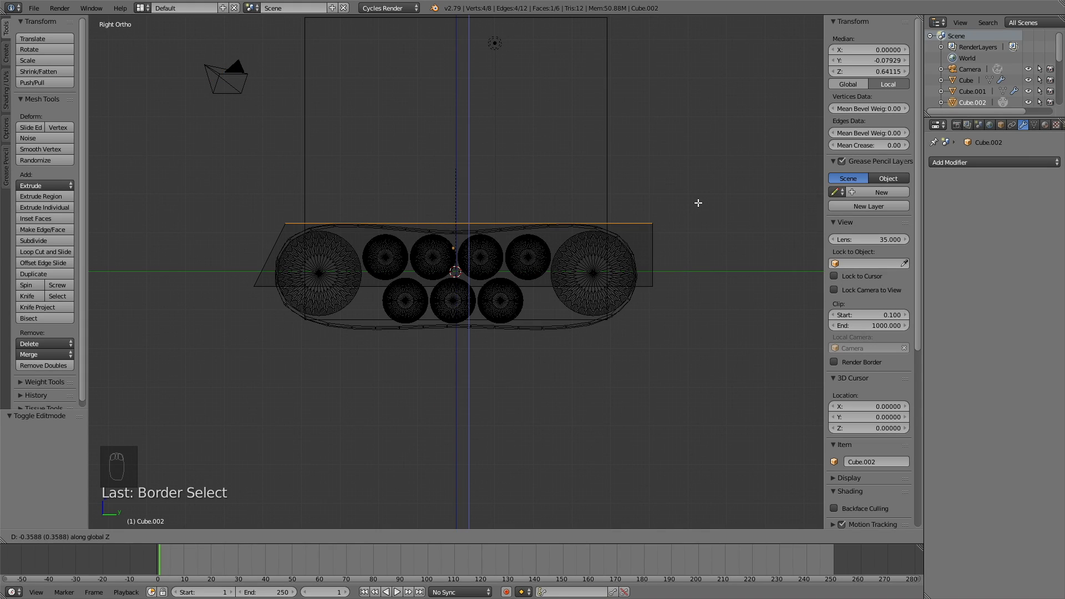
left_click(699, 203)
Step: Select the top front edge and push it back 0.330 along Y to slant the front
key("a")
key("b")
left_click_drag(271, 238, 305, 203)
key("g")
key("y")
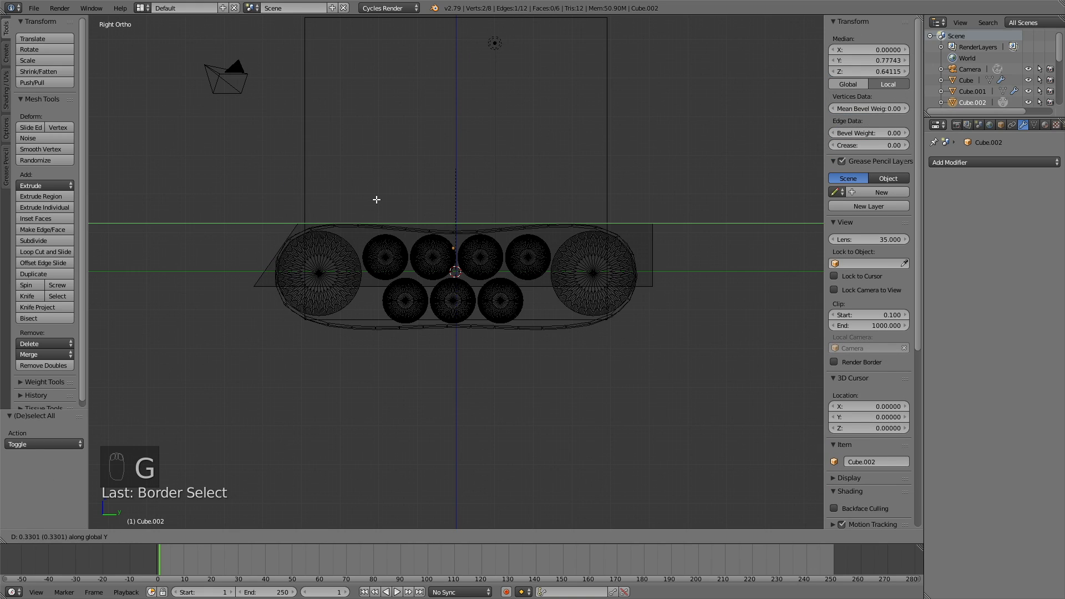
left_click(377, 200)
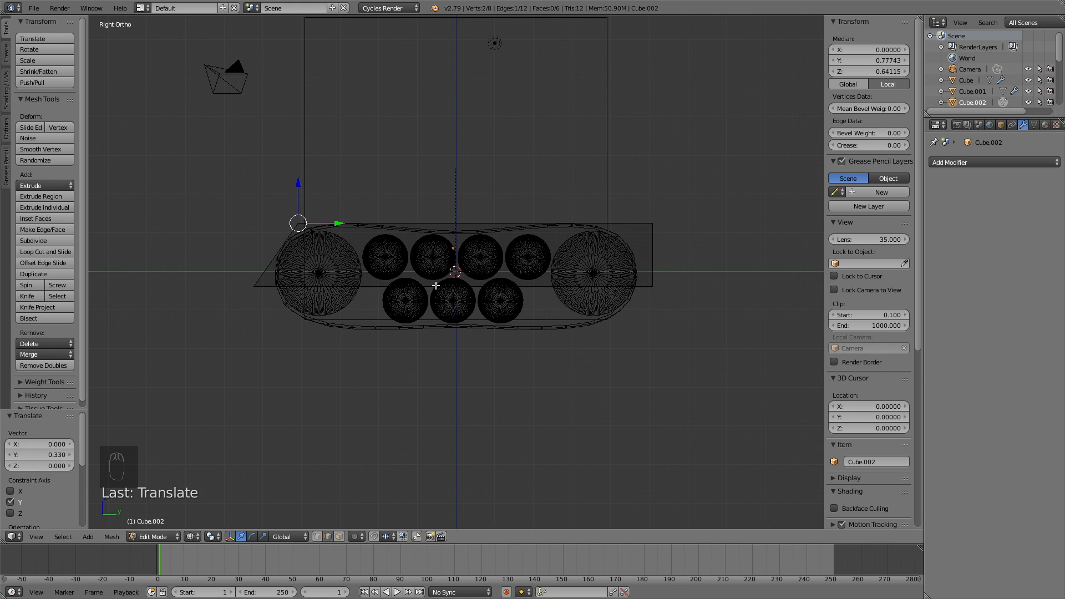
middle_click_drag(401, 293, 502, 301)
left_click(151, 537)
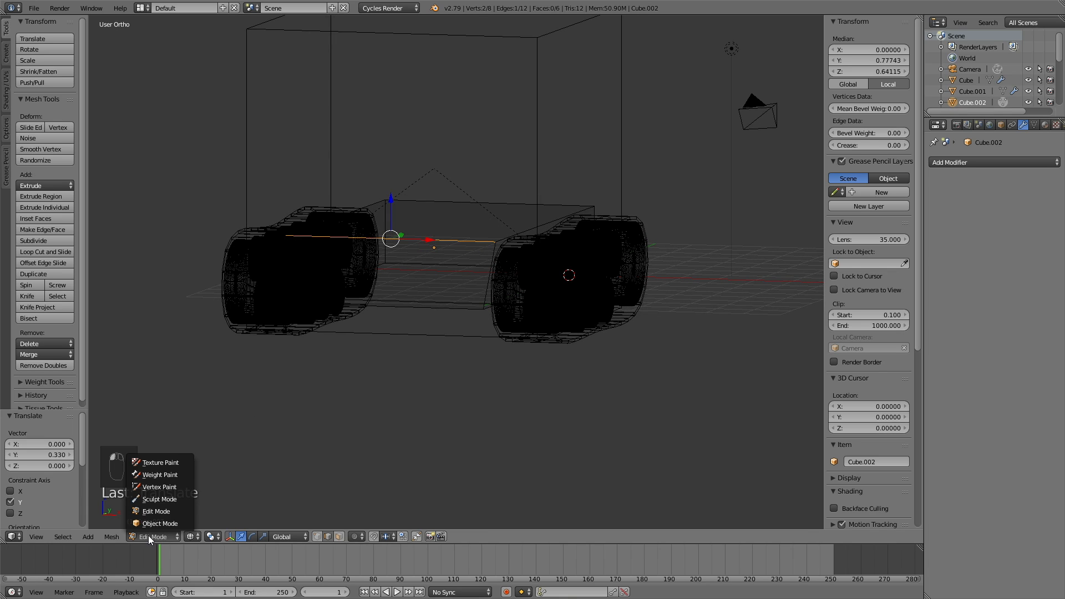
Step: Return to solid shading in Object Mode and save the scene as tut2.blend
left_click(149, 524)
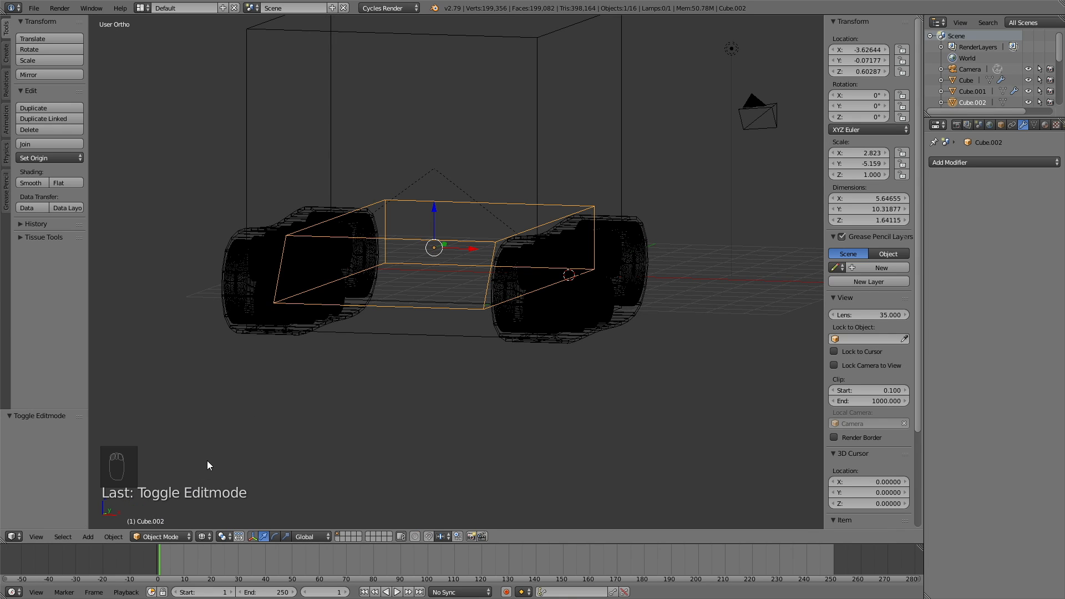
key("z")
middle_click_drag(332, 317, 326, 268)
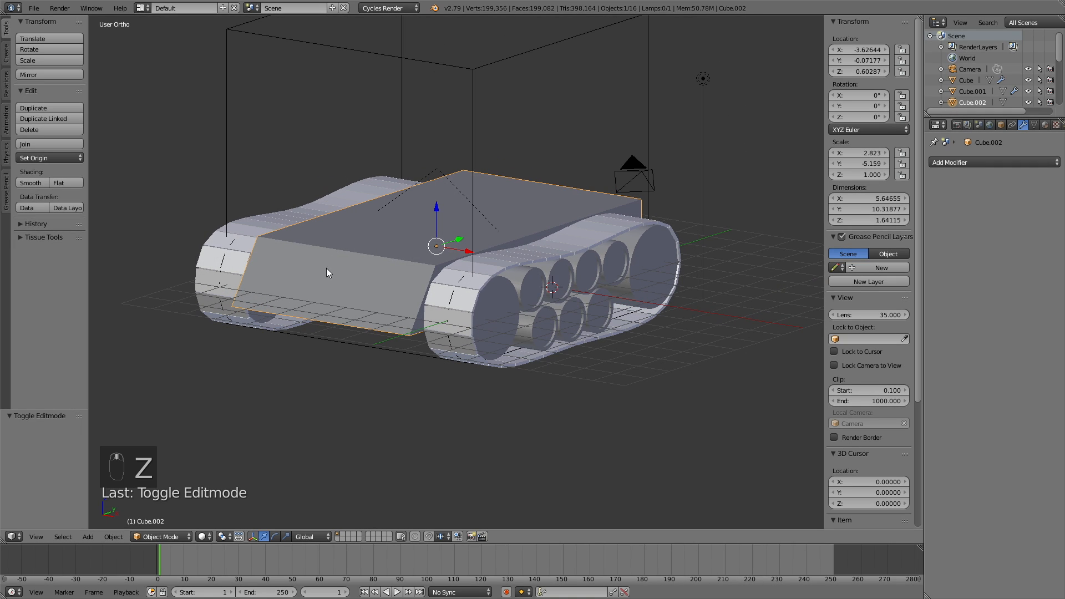
left_click(33, 8)
left_click(71, 107)
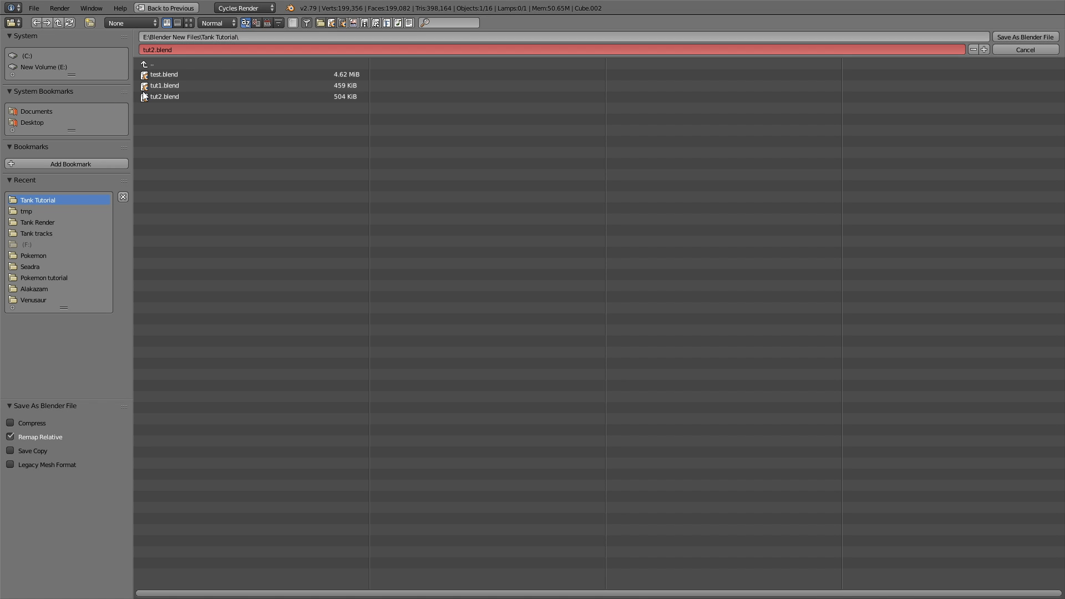
left_click(154, 49)
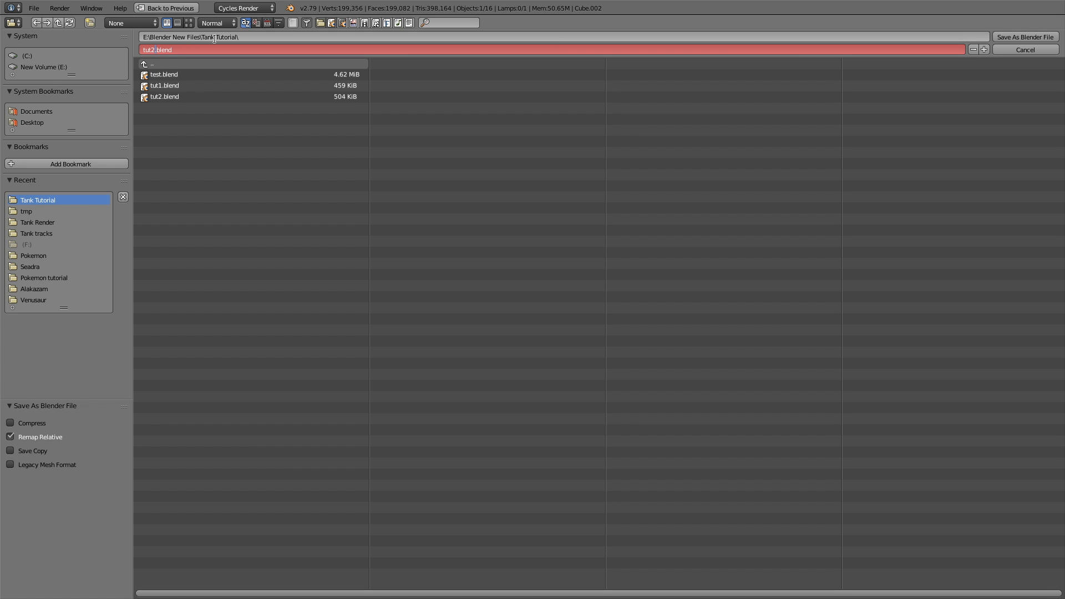
key("Return")
key("Return")
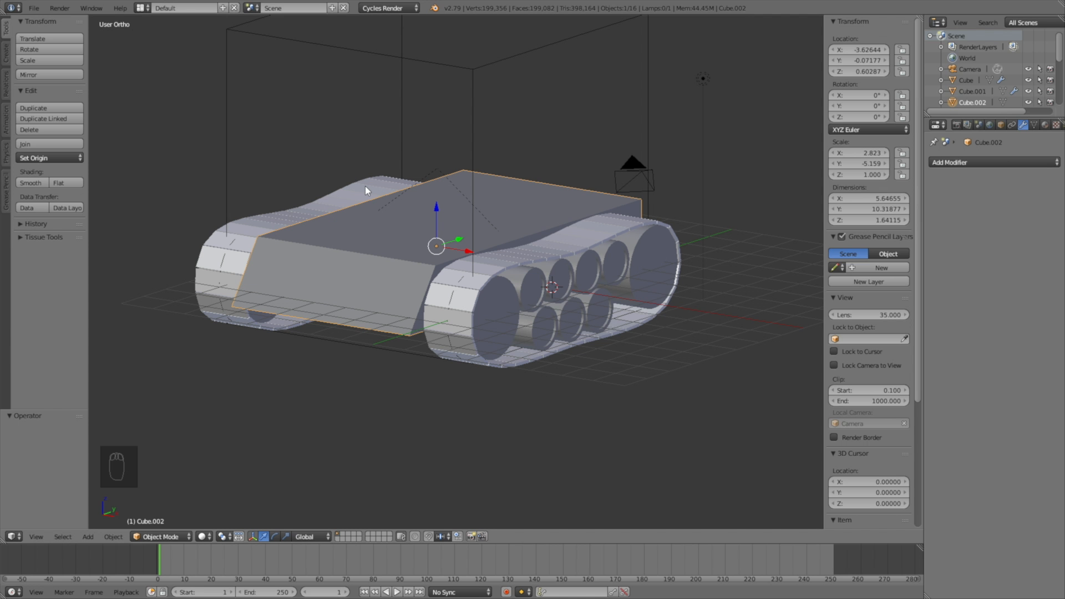
Step: Add a Subdivision Surface modifier with viewport level 4 and render level 5, then enter Edit Mode
left_click(983, 162)
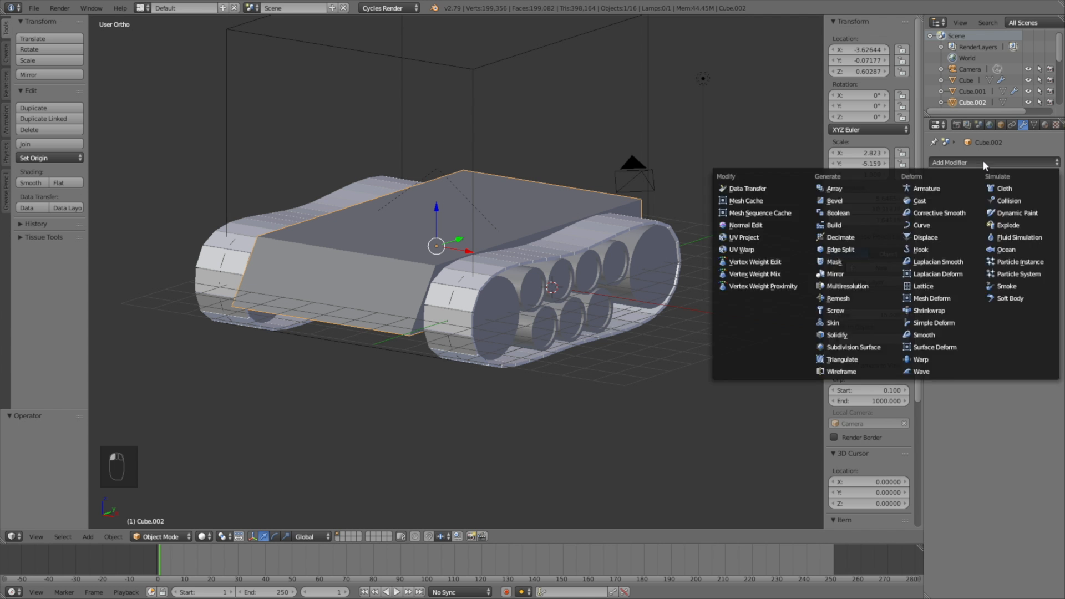
left_click(869, 346)
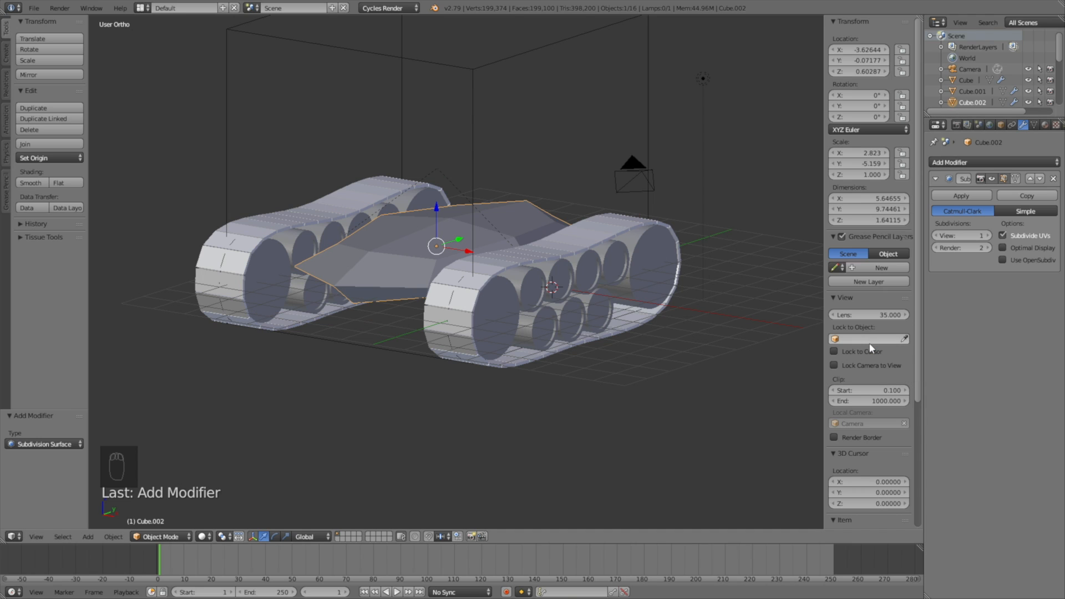
left_click(988, 236)
left_click(988, 235)
left_click(988, 236)
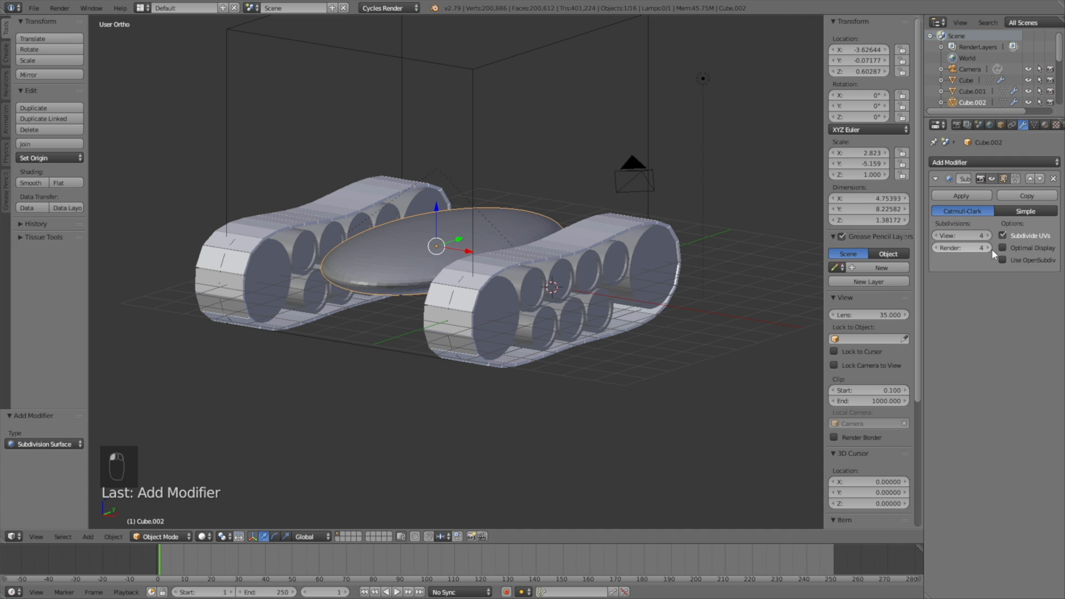
left_click(988, 248)
scroll(533, 327, "up", 2)
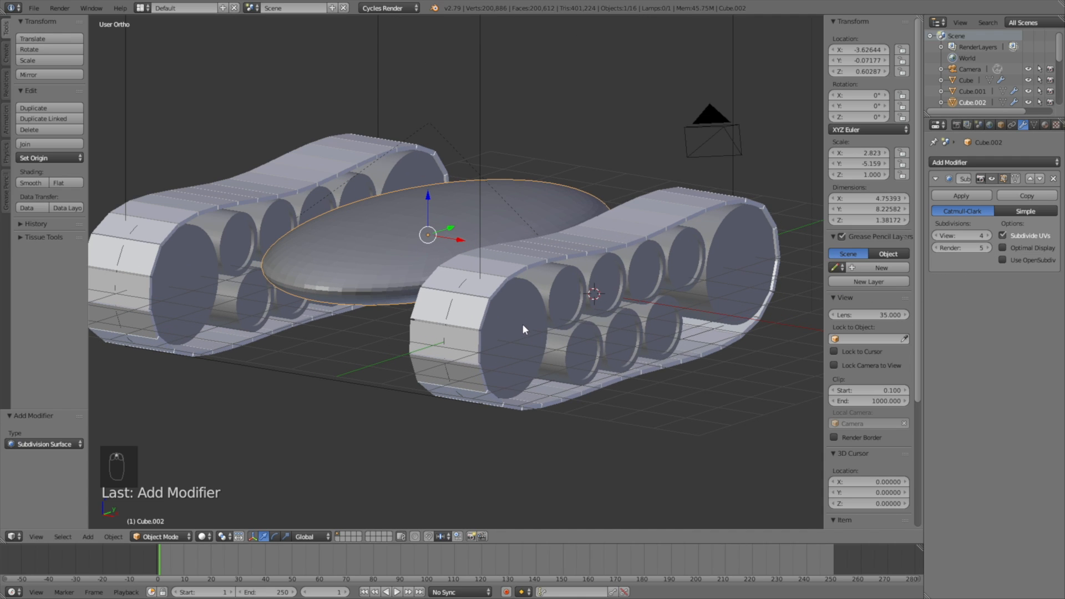
left_click(178, 533)
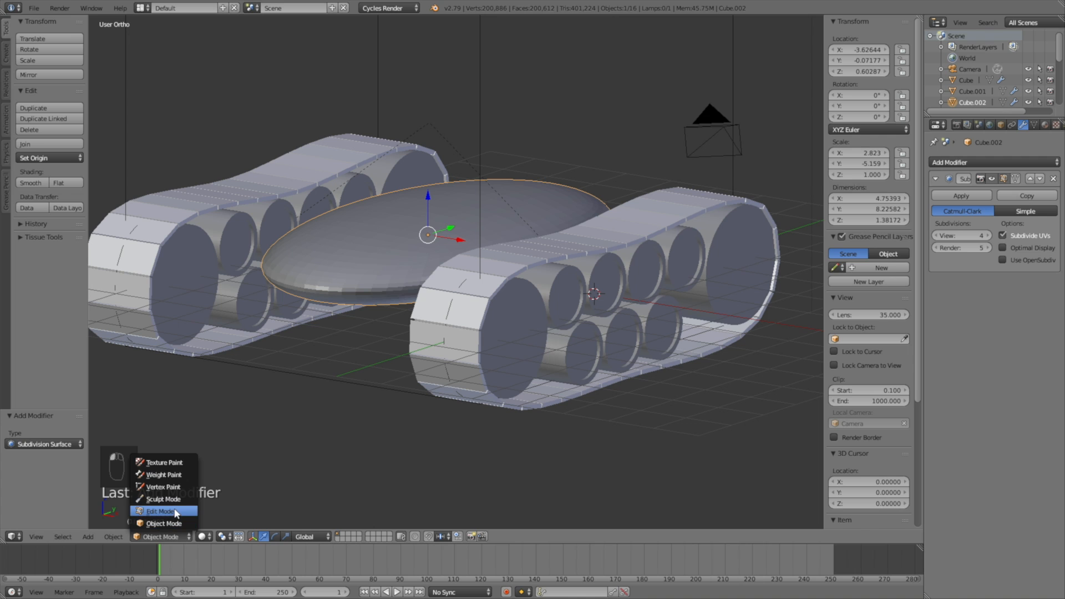
left_click(176, 511)
middle_click_drag(526, 346, 566, 326)
Step: Add loop cuts across the hull near its front and back ends
key("a")
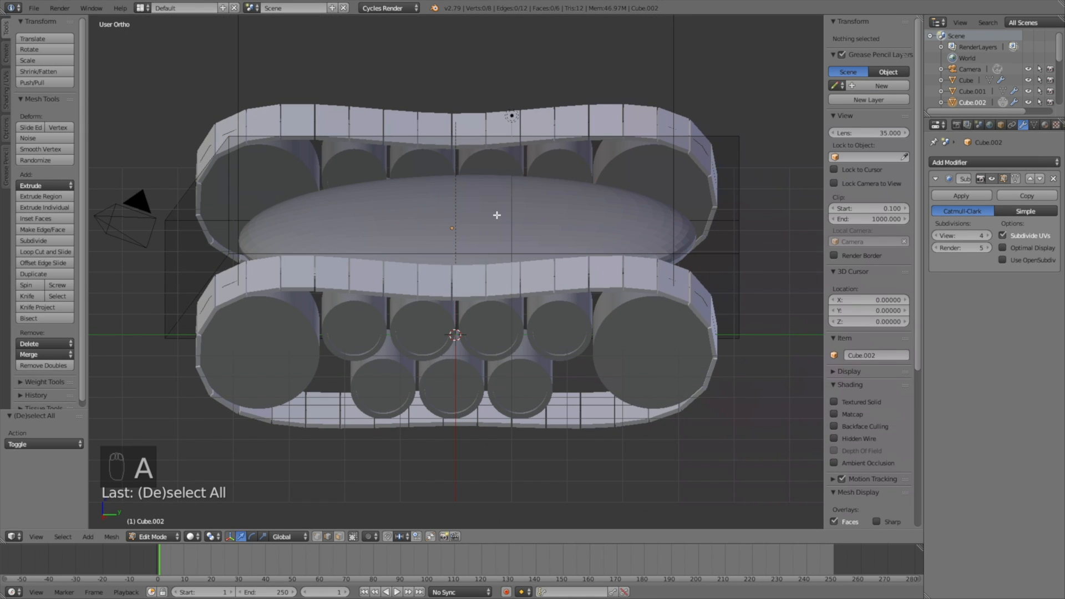
key("ctrl+r")
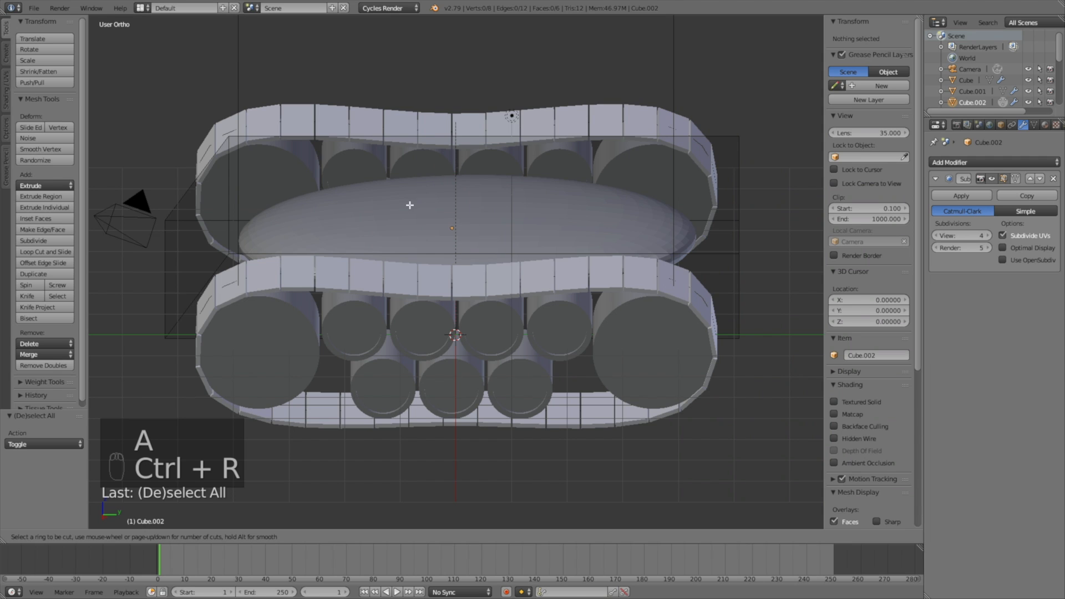
left_click(289, 238)
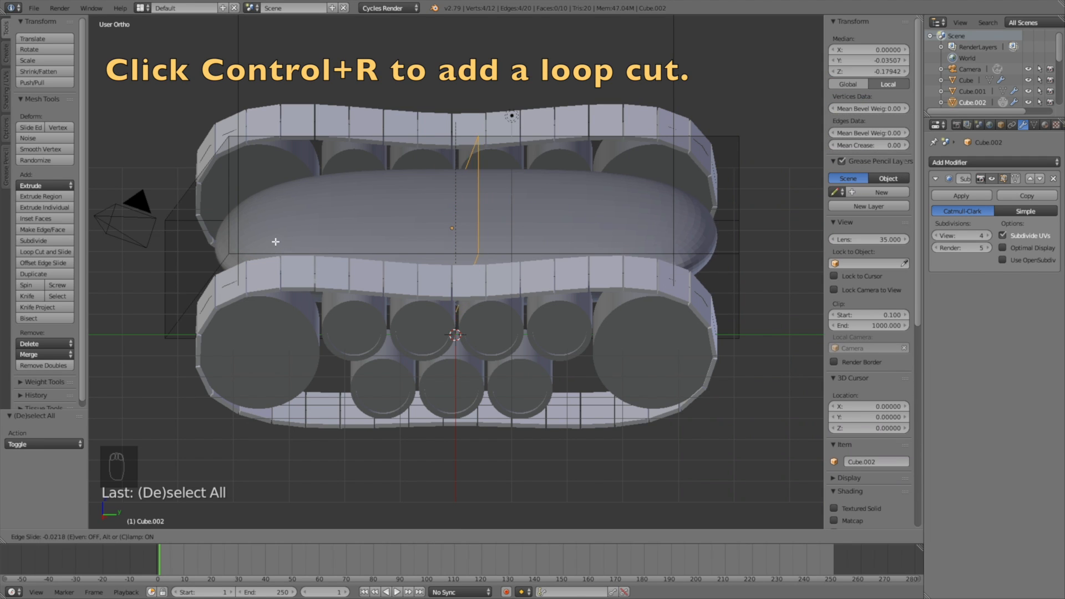
left_click(776, 262)
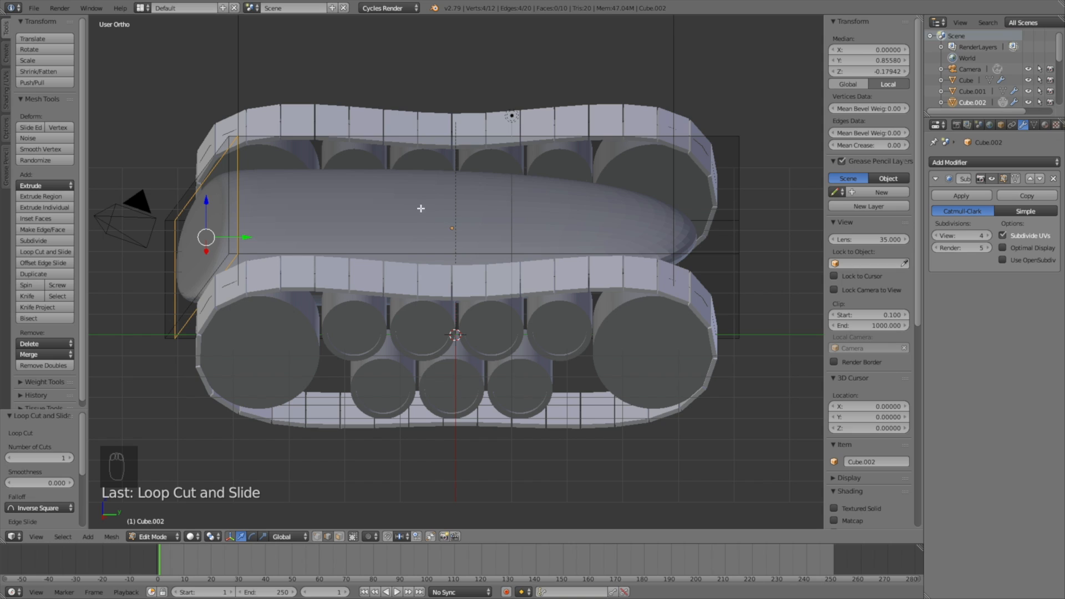
key("ctrl+r")
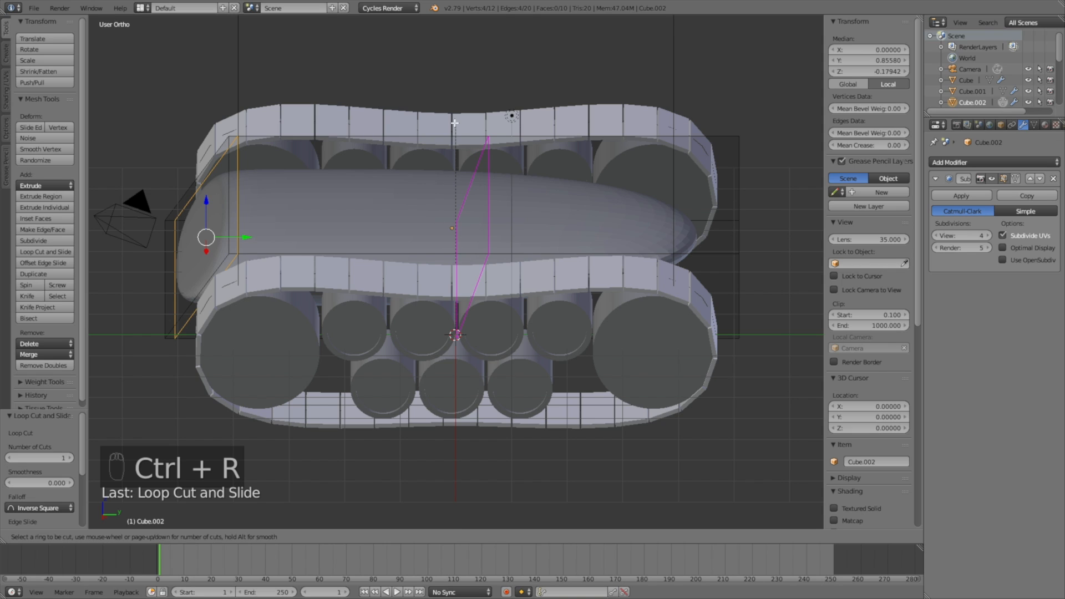
left_click(471, 158)
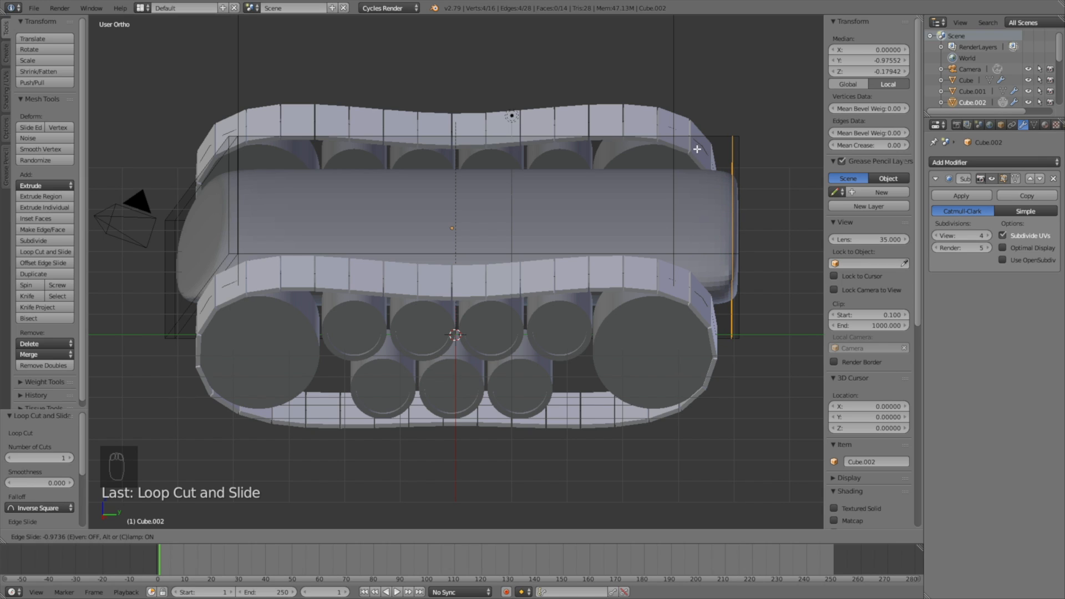
left_click(697, 148)
middle_click_drag(766, 199, 555, 219)
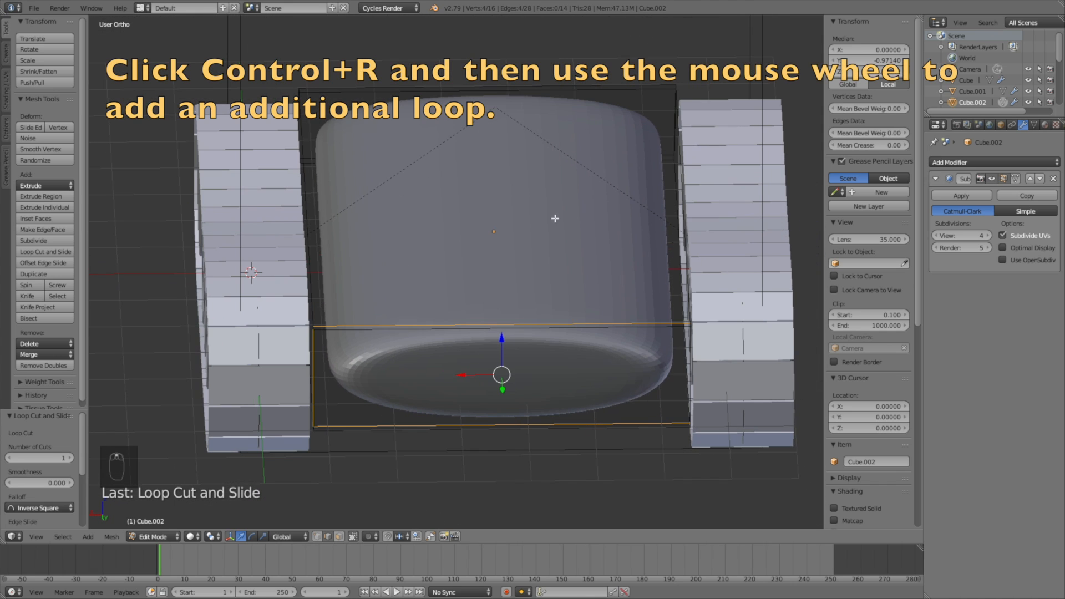
Step: Add two lengthwise loop cuts and scale them outward along X toward the sides
key("ctrl+r")
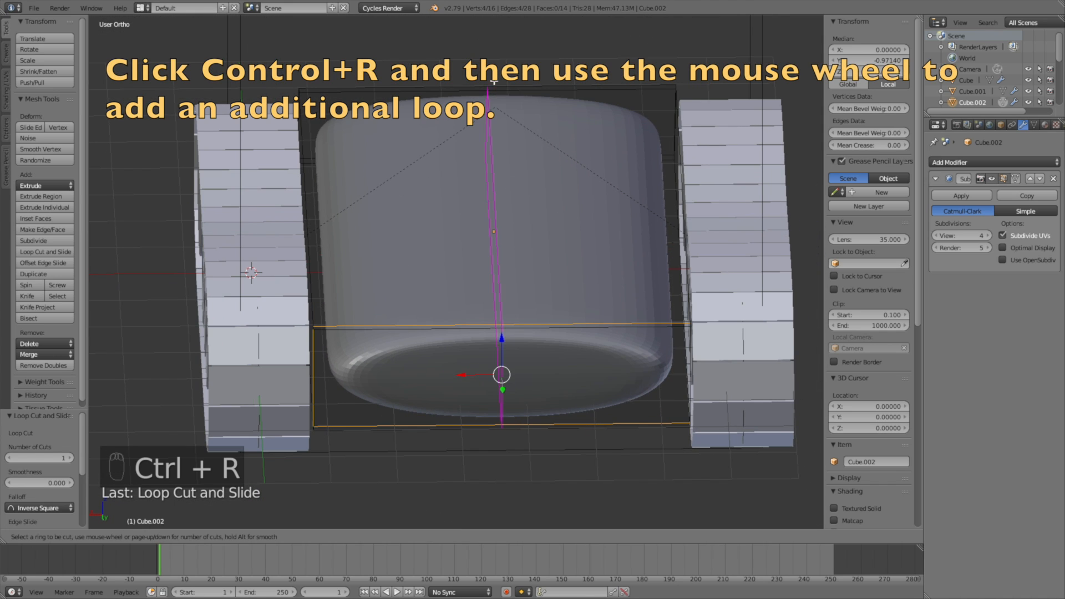
scroll(493, 81, "up", 1)
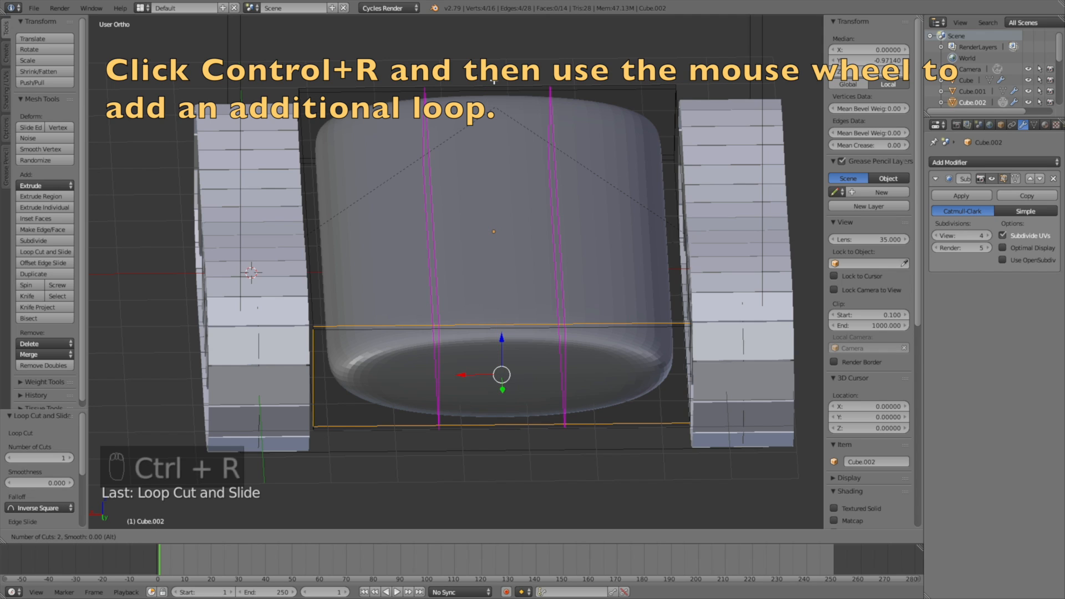
left_click(494, 81)
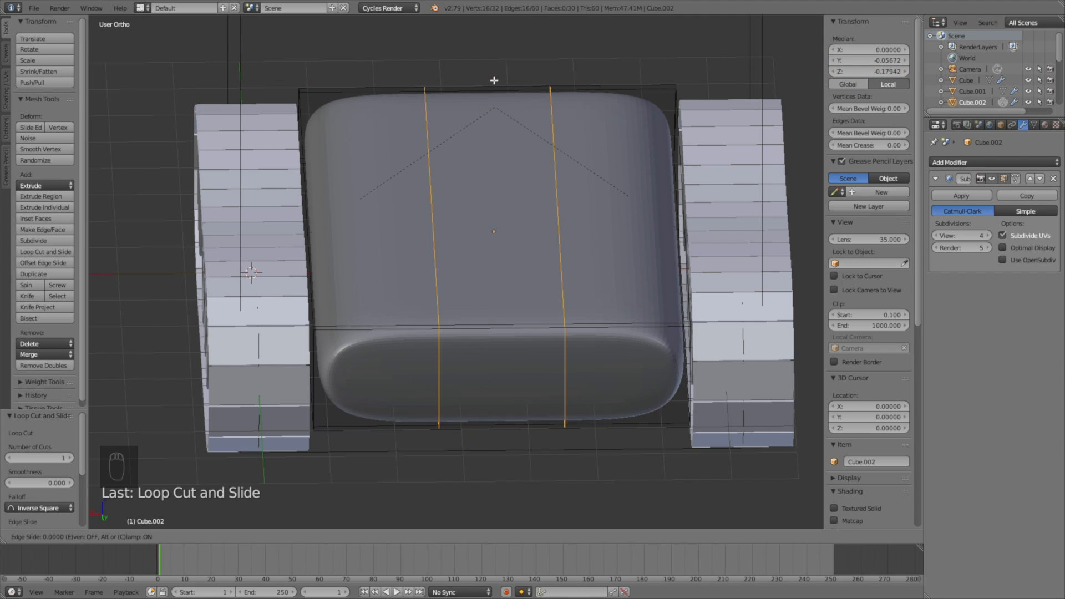
left_click(494, 80)
key("s")
key("x")
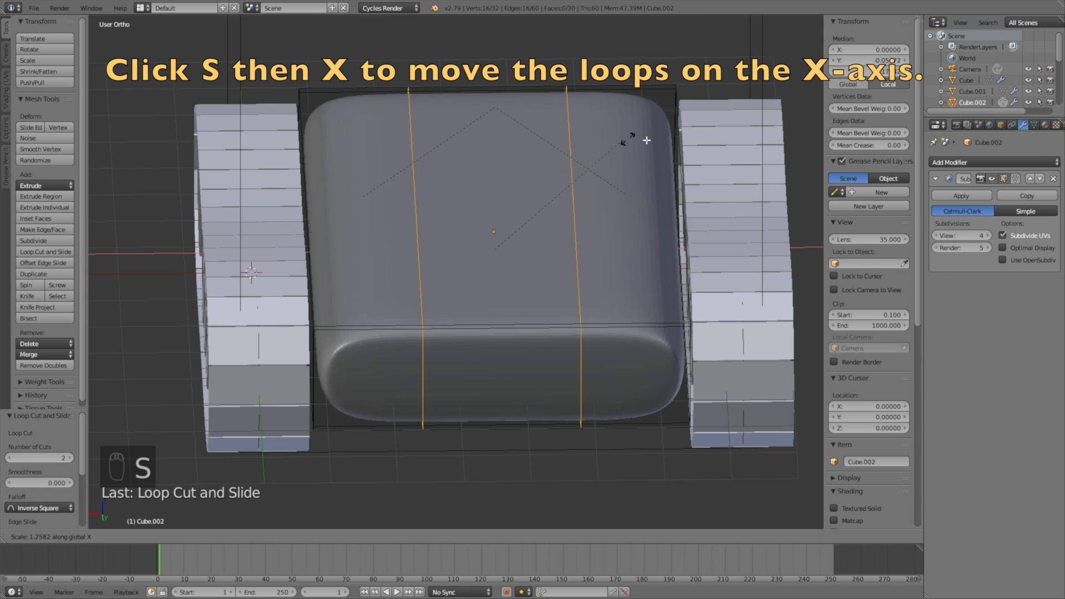
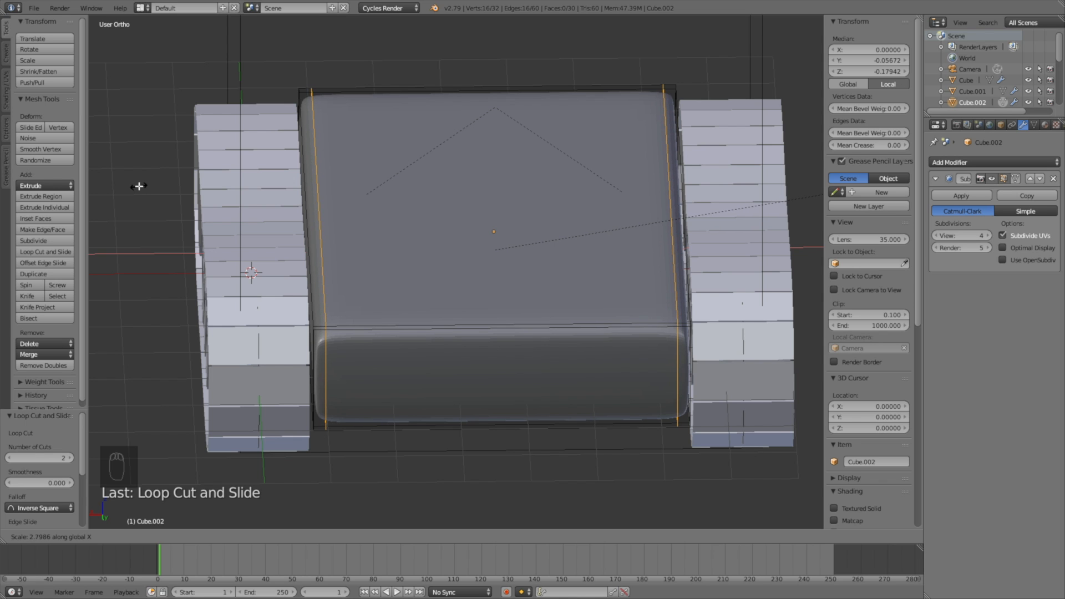
Step: Finish widening the lengthwise loops, then orbit around to view the hull from the other side
left_click(139, 186)
middle_click_drag(333, 241, 533, 228)
middle_click_drag(384, 244, 328, 271)
key("ctrl+z")
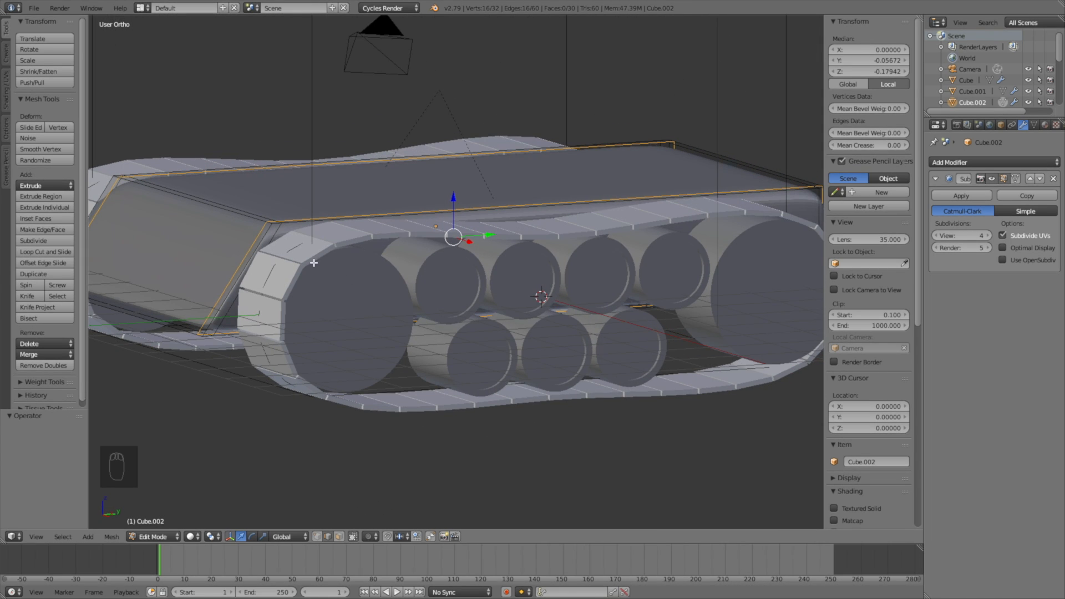
mouse_move(235, 252)
middle_mouse_down()
mouse_move(354, 248)
mouse_move(239, 252)
middle_mouse_up()
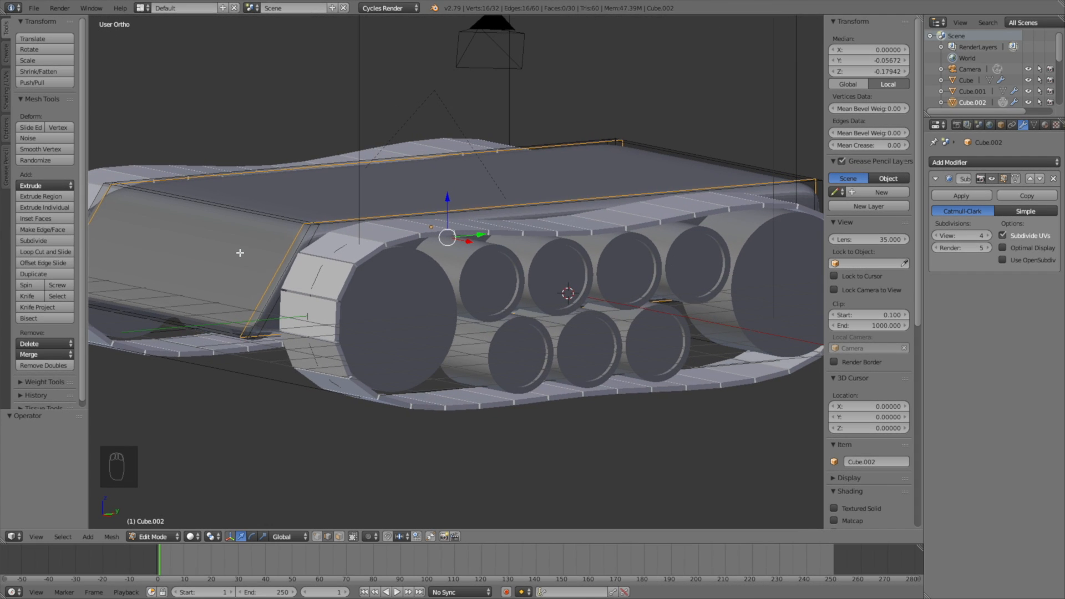
Step: Add two more loop cuts along the hull's sides near its sloped front
key("ctrl+r")
left_click(285, 268)
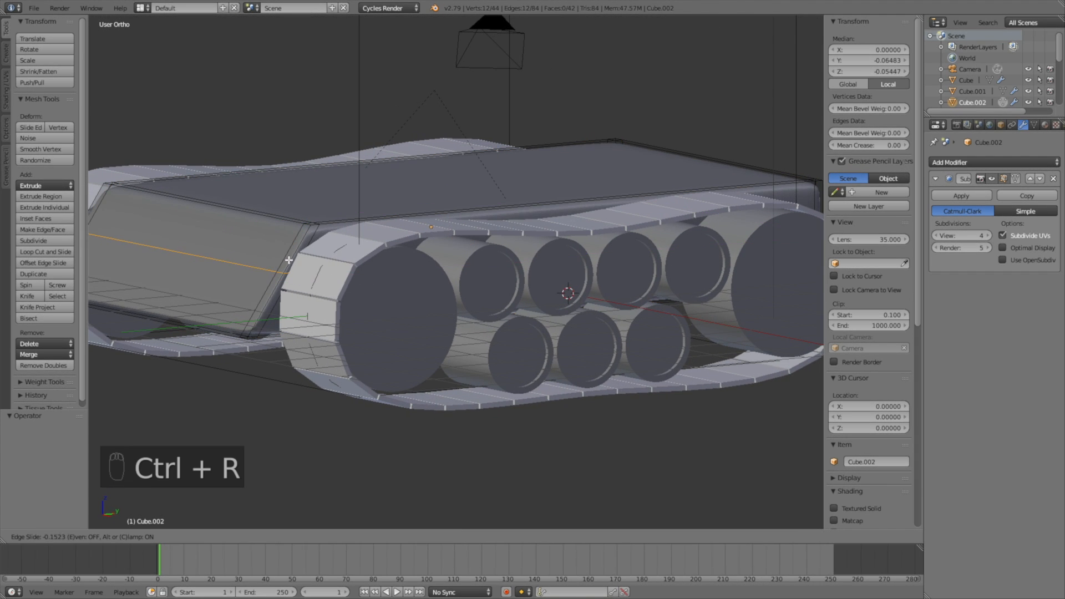
left_click(300, 231)
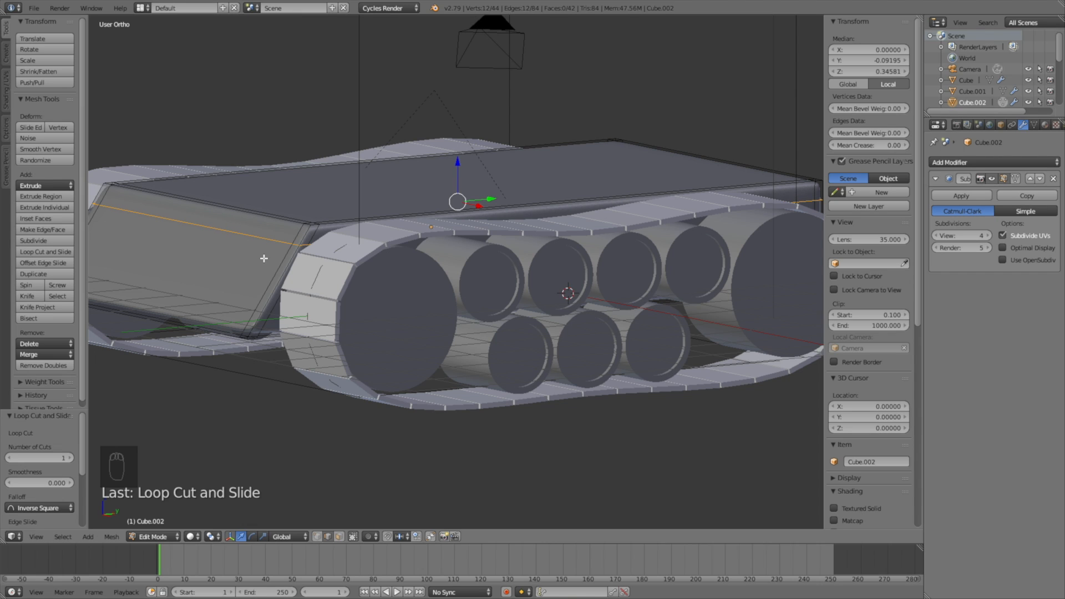
key("ctrl+r")
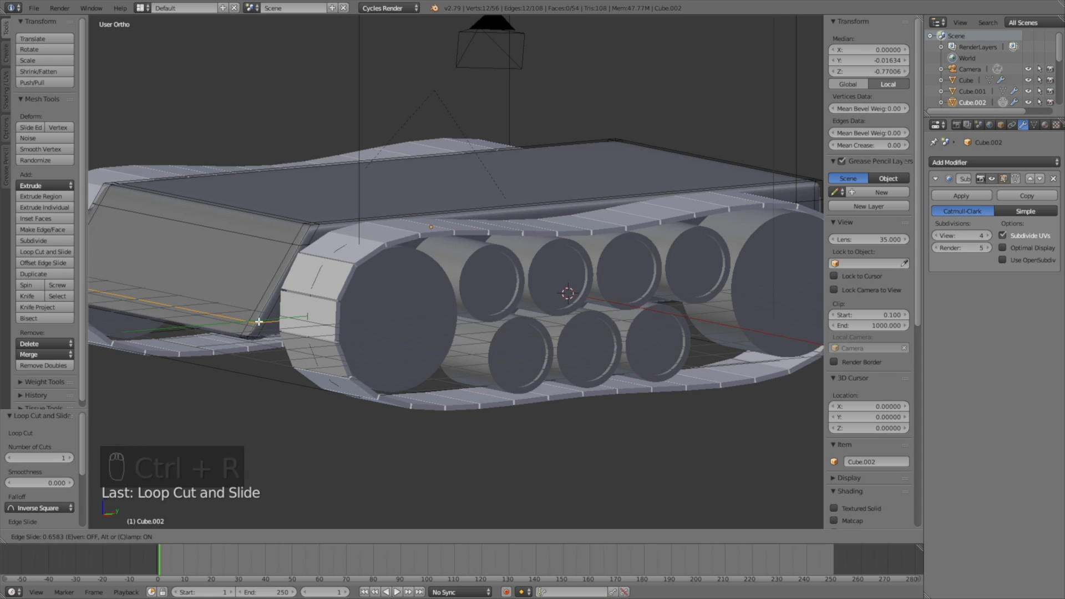
left_click(259, 322)
middle_click_drag(258, 322, 312, 342)
Step: Return to Object Mode and move the tank body 0.12 back along Y
left_click(153, 537)
left_click(150, 518)
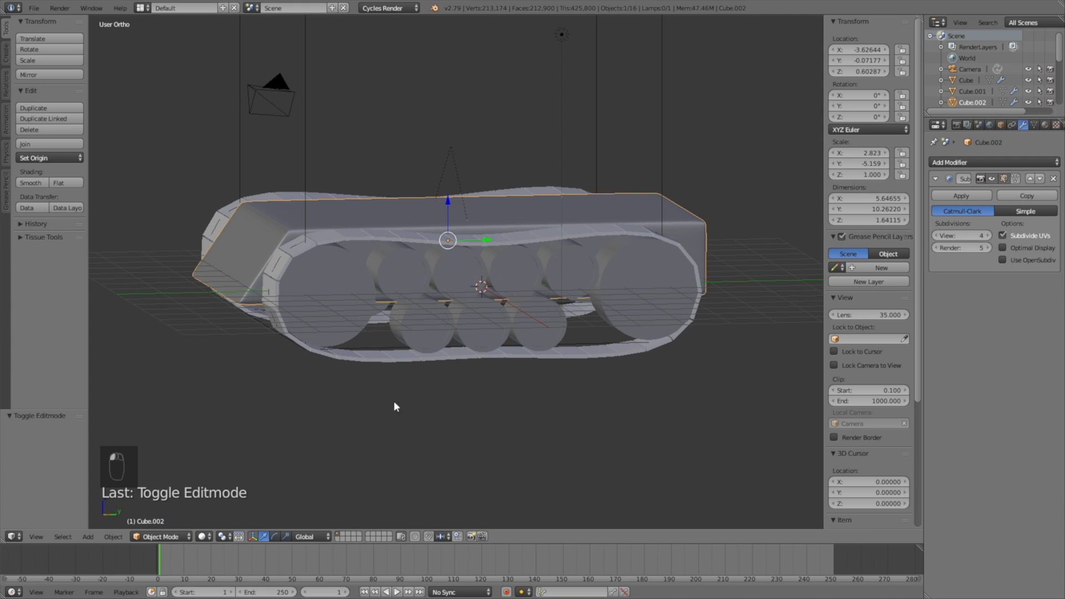
middle_click_drag(472, 240, 453, 235)
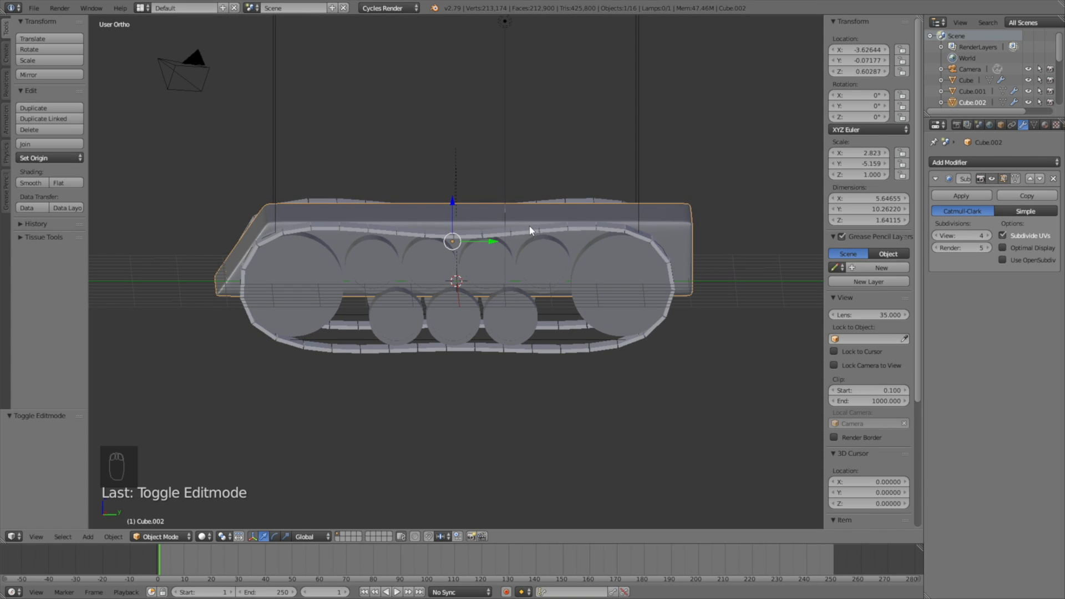
key("g")
key("y")
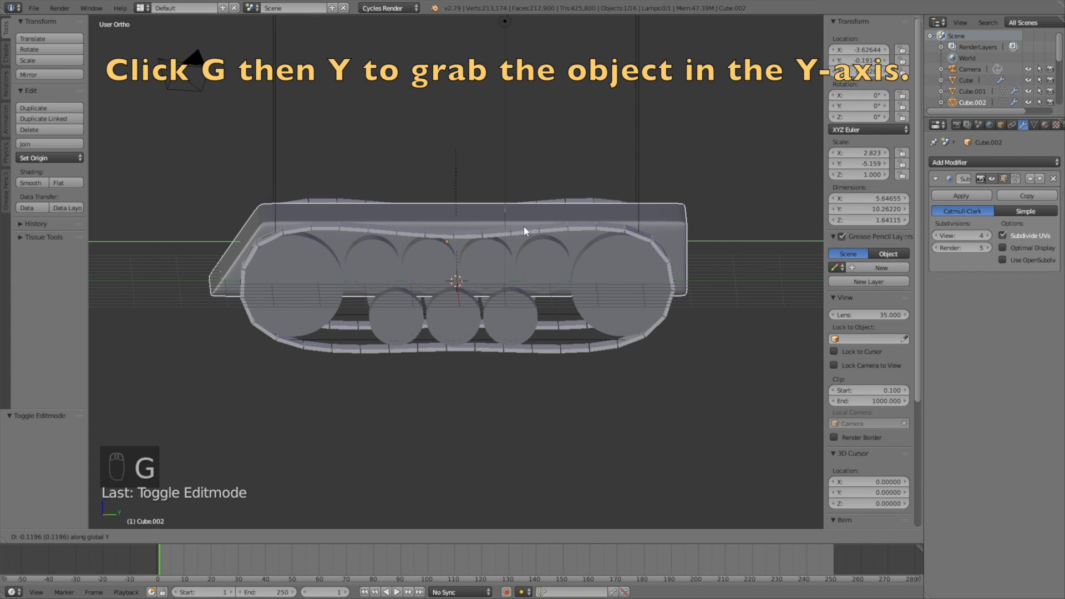
left_click(524, 225)
mouse_move(518, 227)
middle_mouse_down()
mouse_move(492, 225)
mouse_move(507, 249)
mouse_move(572, 238)
mouse_move(513, 223)
middle_mouse_up()
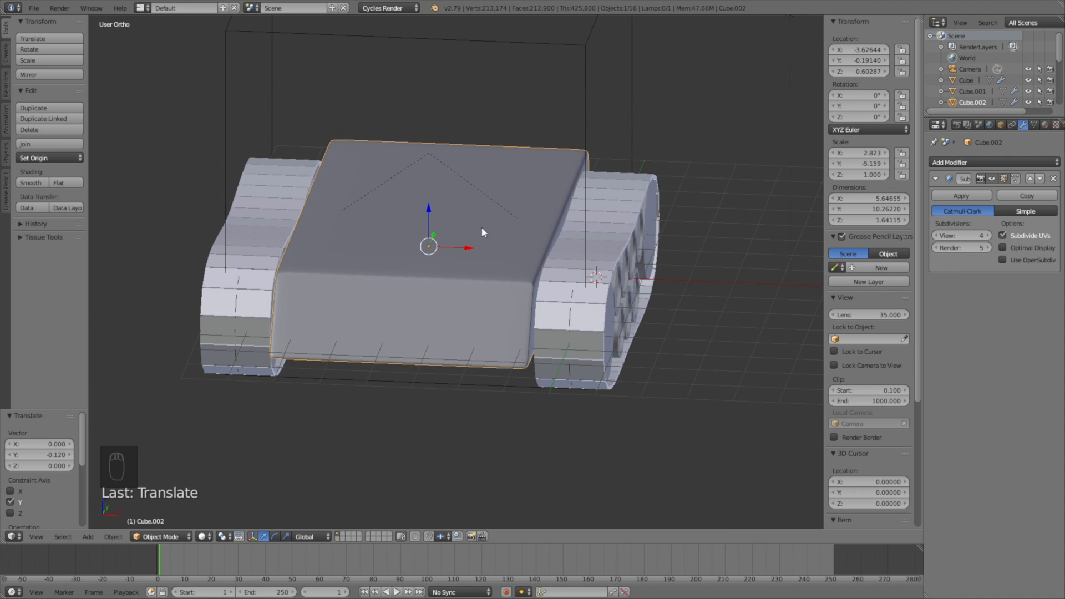
Step: Snap the 3D cursor to the hull's origin
key("shift+s")
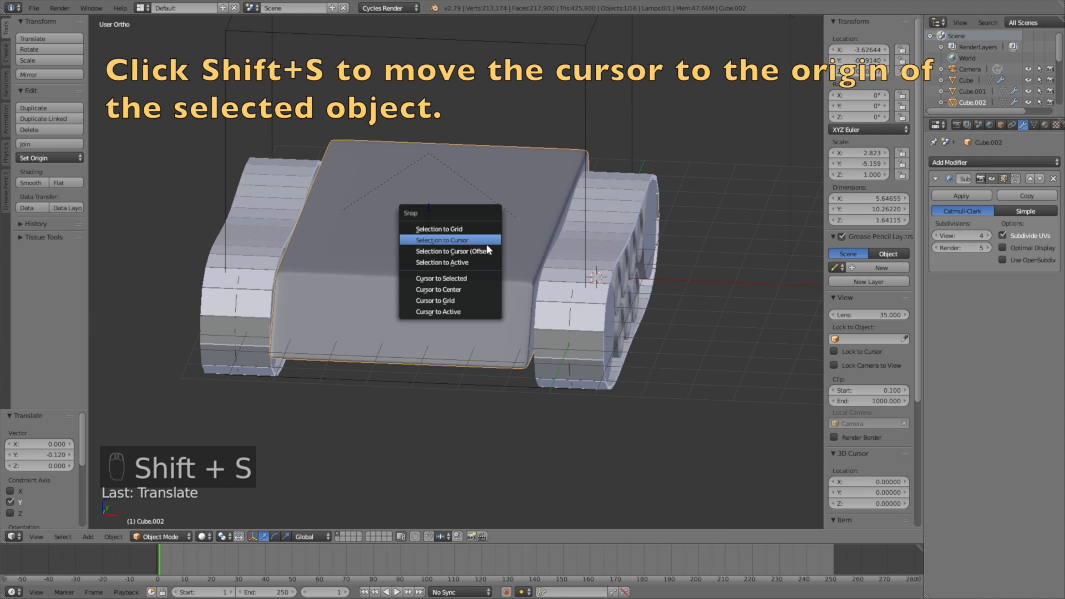
left_click(492, 279)
middle_click_drag(446, 247, 460, 237)
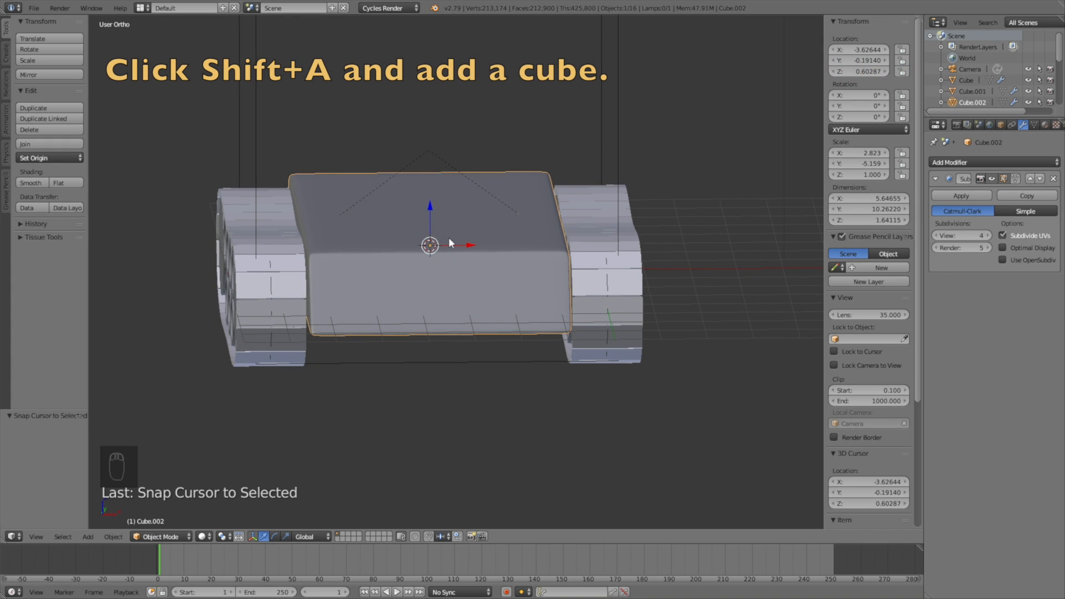
Step: Add a cube at the 3D cursor and raise it above the hull along Z
key("shift+a")
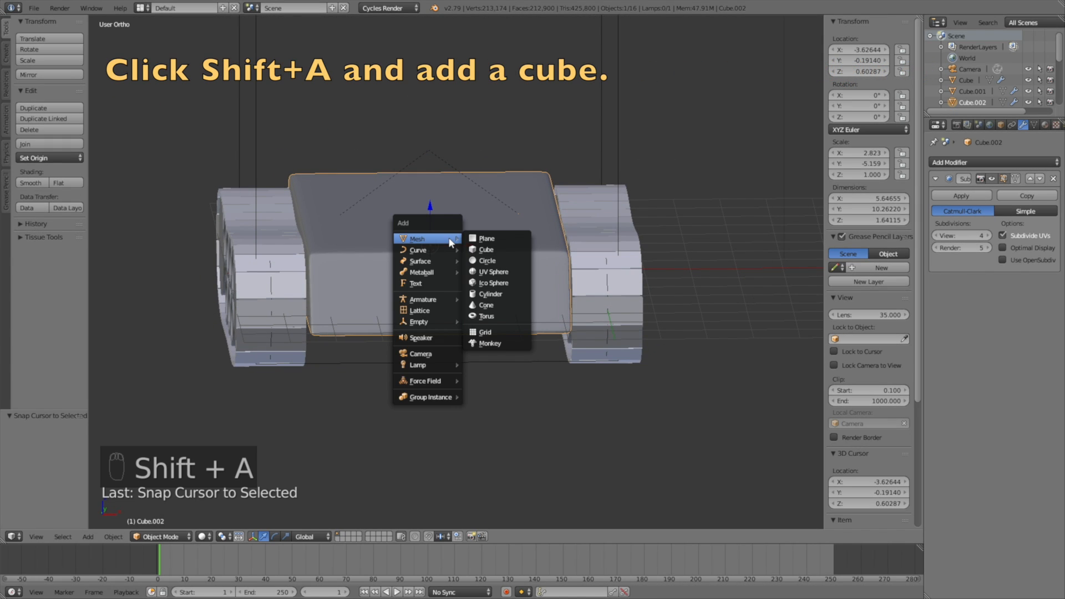
left_click(484, 249)
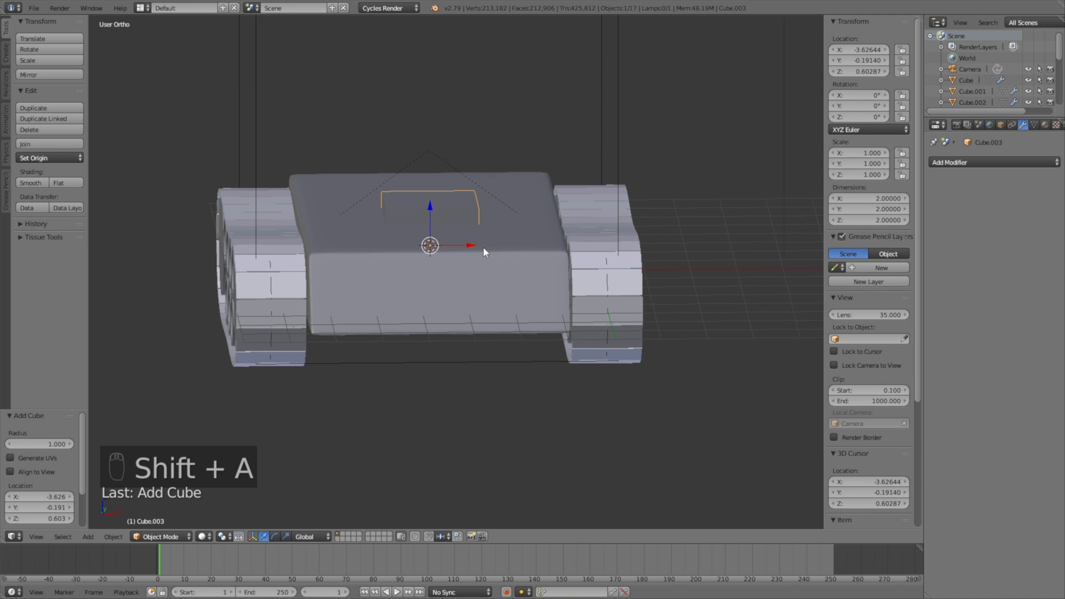
middle_click_drag(504, 237, 518, 203)
key("g")
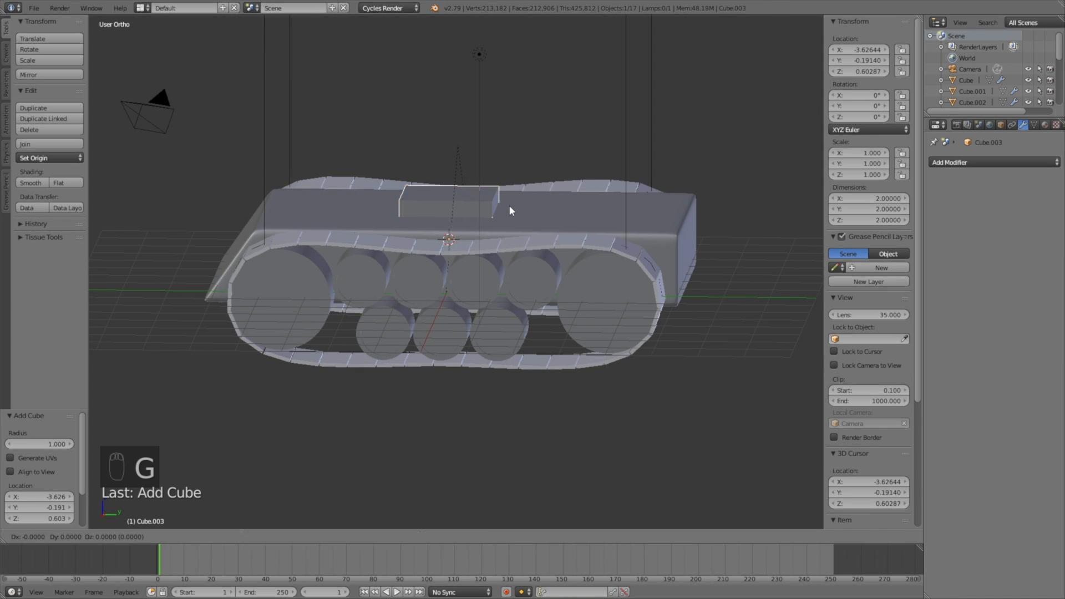
key("z")
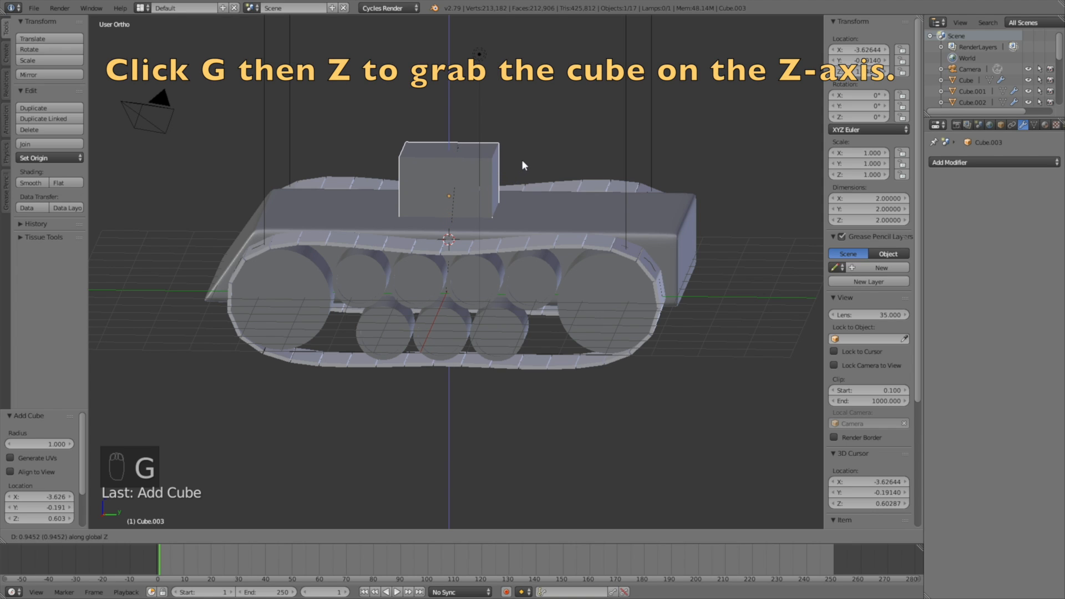
left_click(527, 154)
Step: Slide the cube toward the rear, stretch it along Y and widen it along X
key("g")
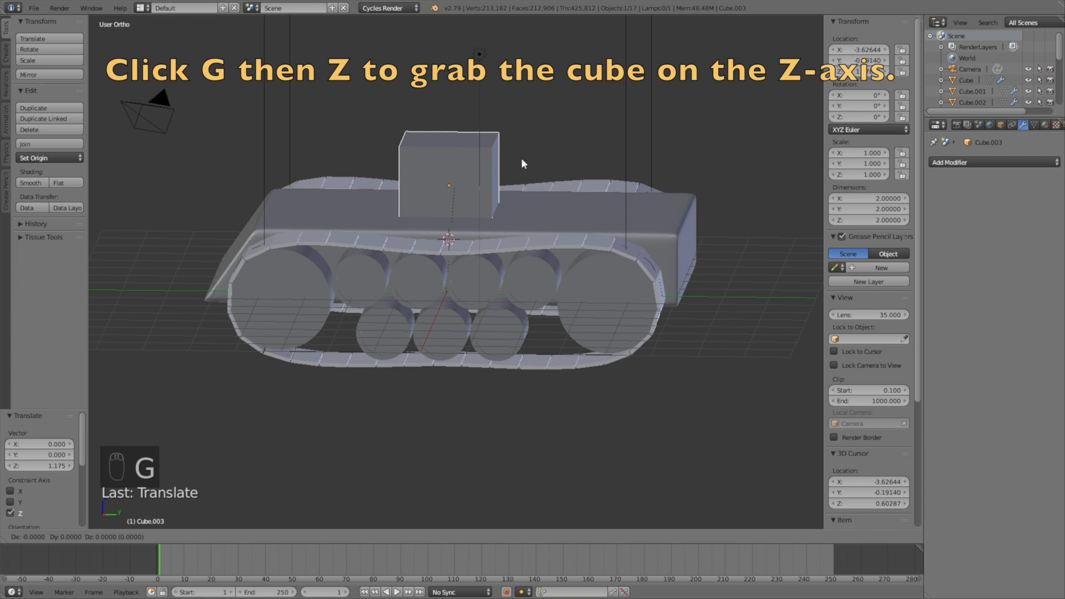
key("y")
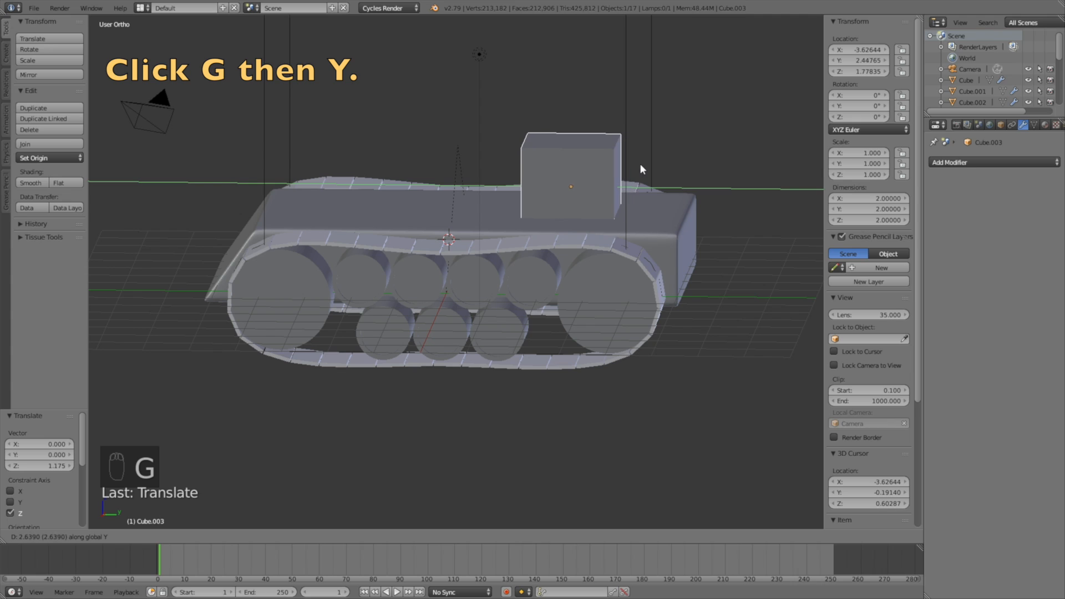
left_click(640, 163)
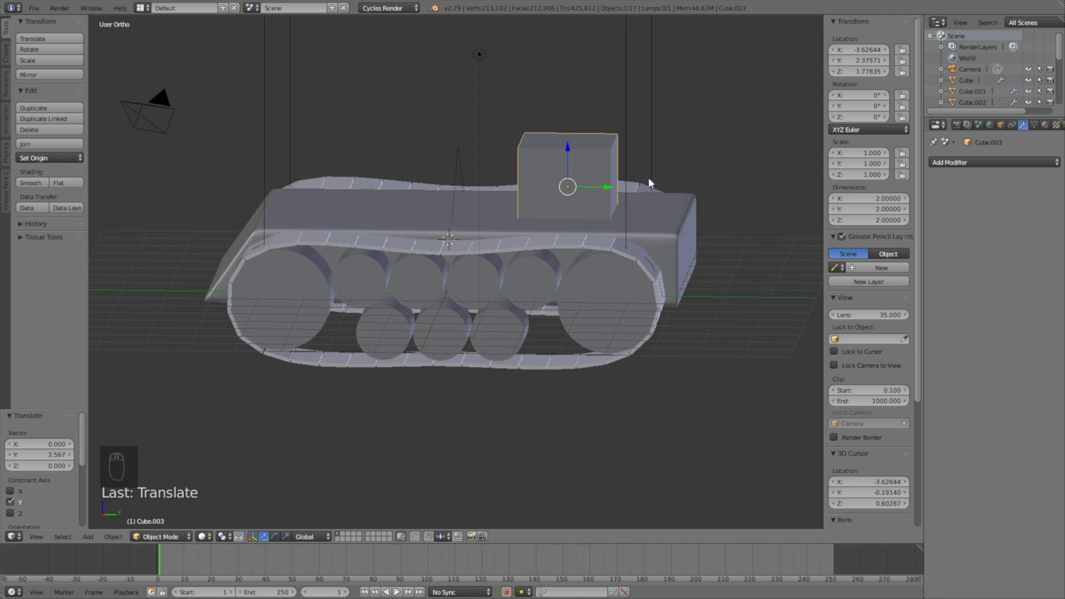
middle_click_drag(648, 218, 656, 207)
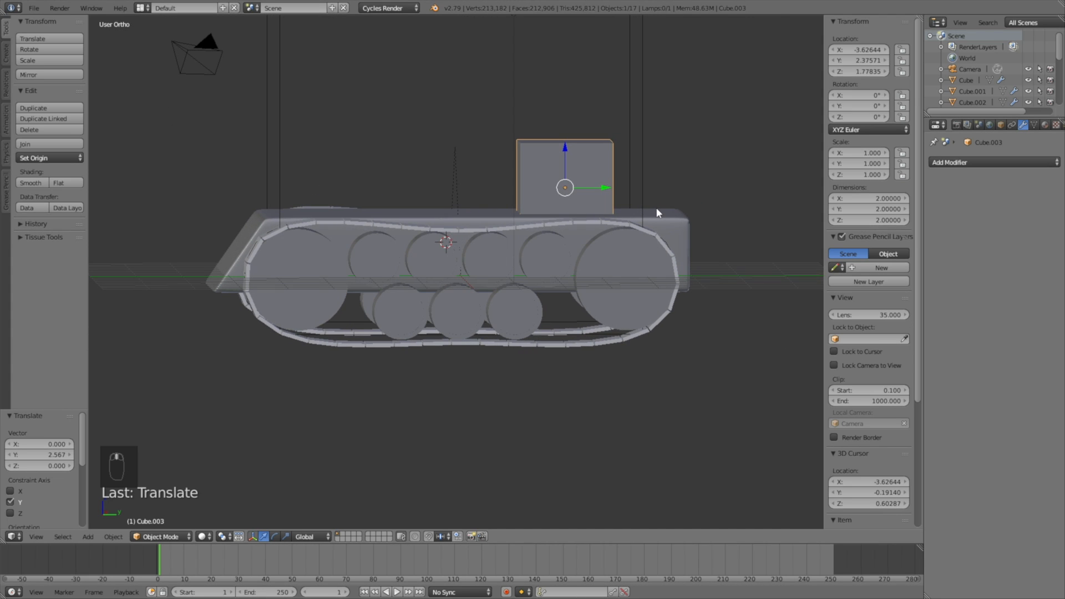
key("s")
key("y")
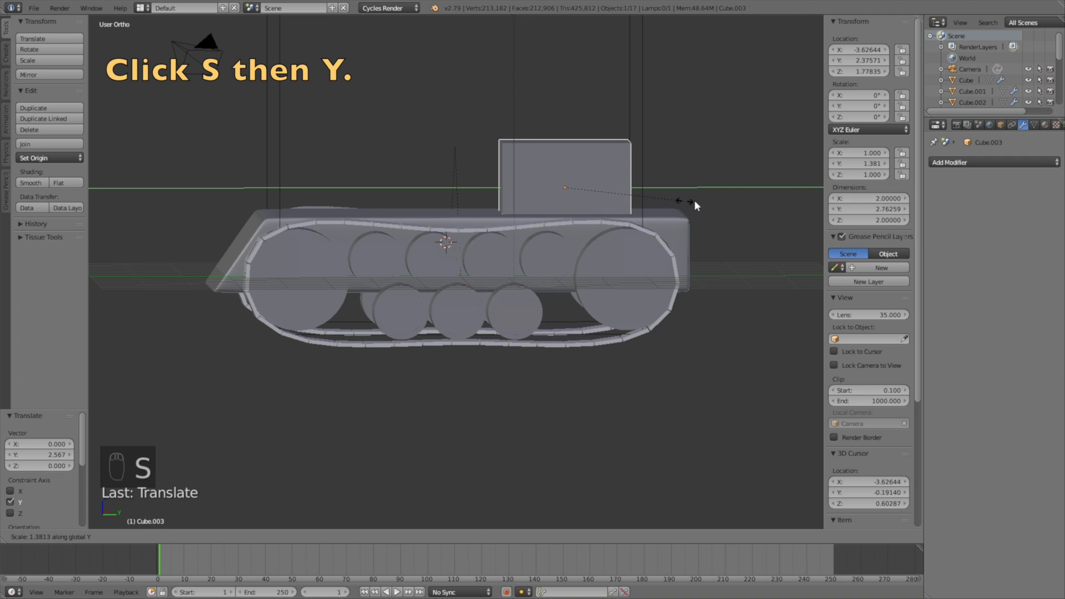
left_click(729, 200)
middle_click_drag(607, 205, 692, 219)
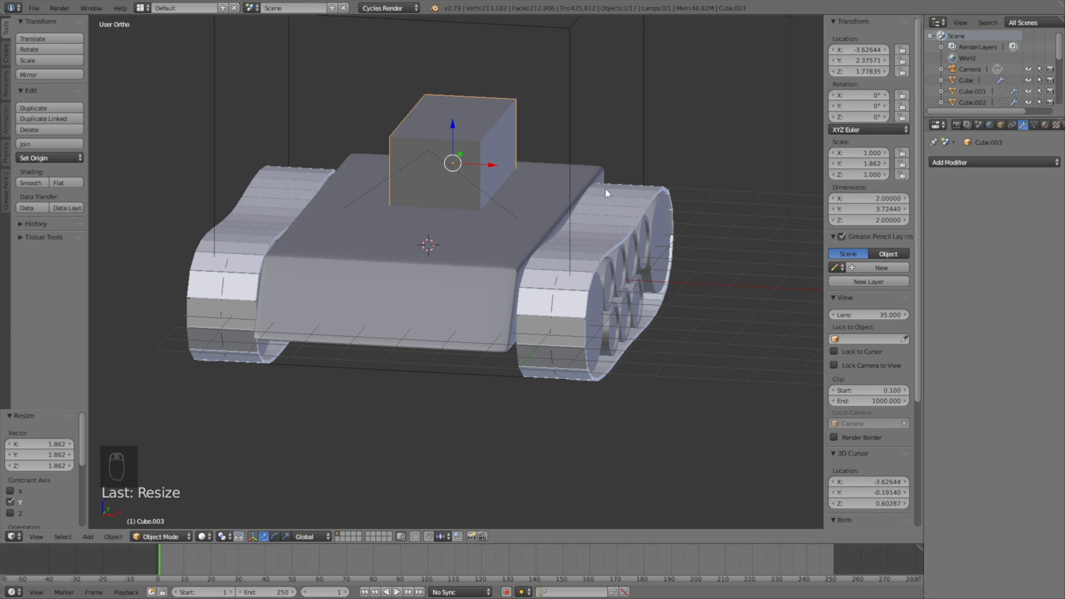
middle_click_drag(606, 188, 615, 167)
key("s")
key("x")
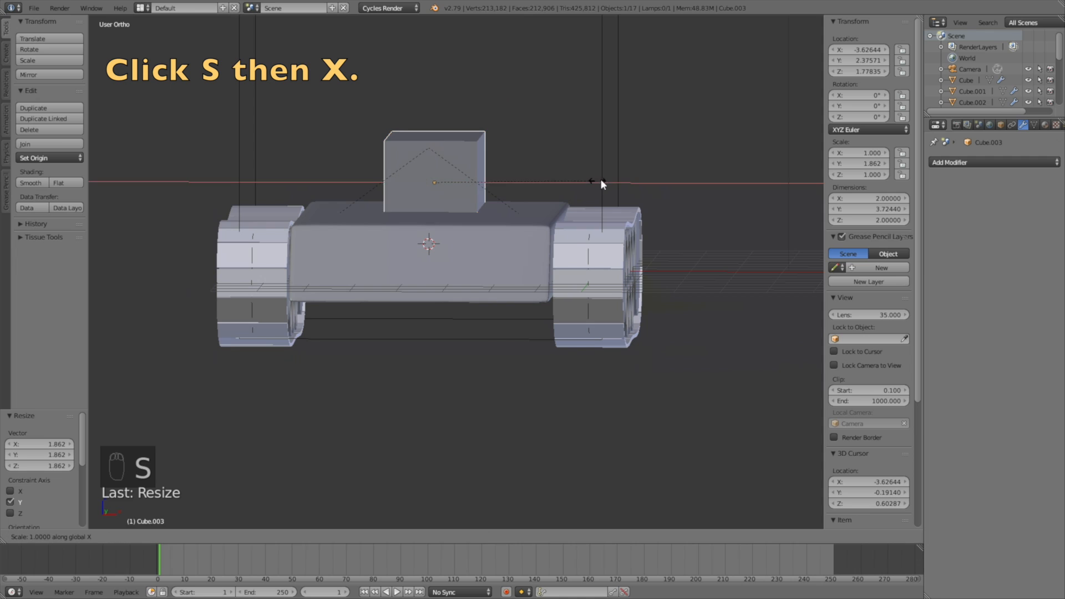
left_click(101, 209)
Step: Raise the cube slightly, lengthen it along Y and shift it along Y
middle_click_drag(607, 232, 500, 232)
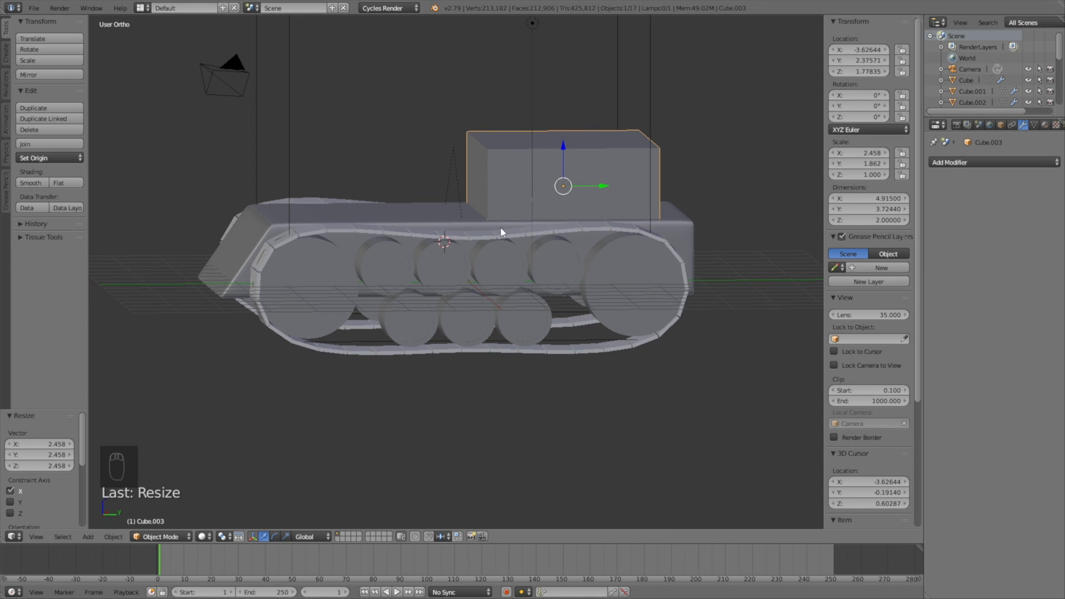
key("g")
key("z")
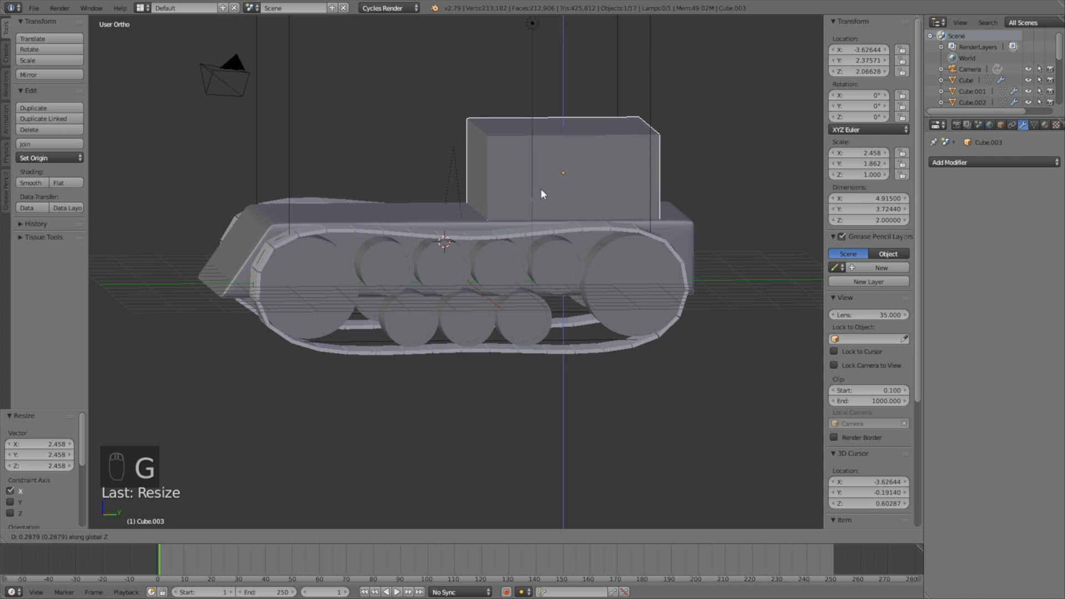
left_click(542, 188)
middle_click_drag(541, 188, 563, 185)
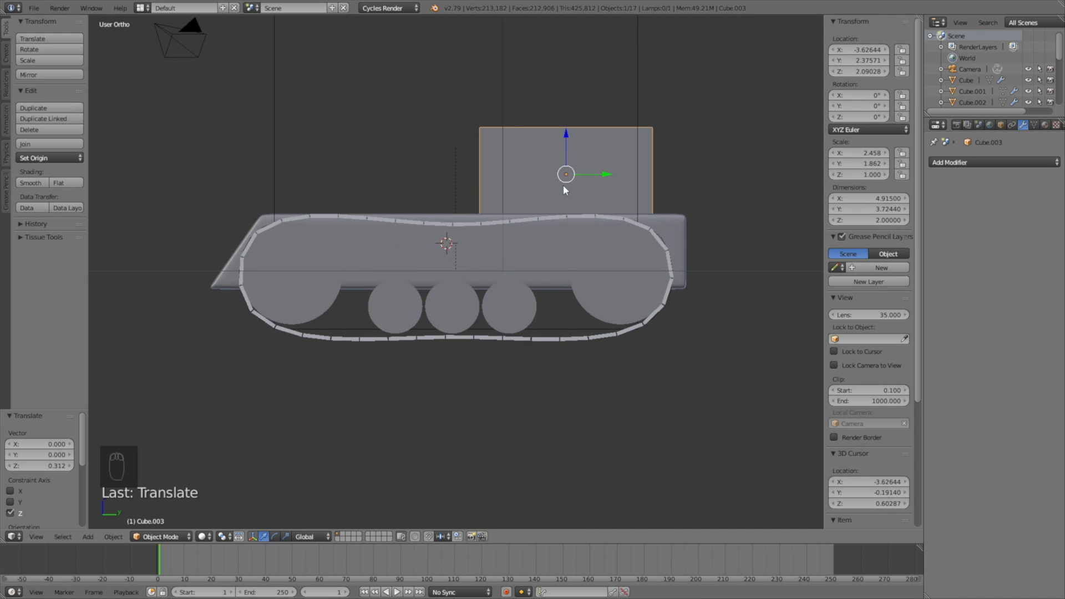
key("s")
key("y")
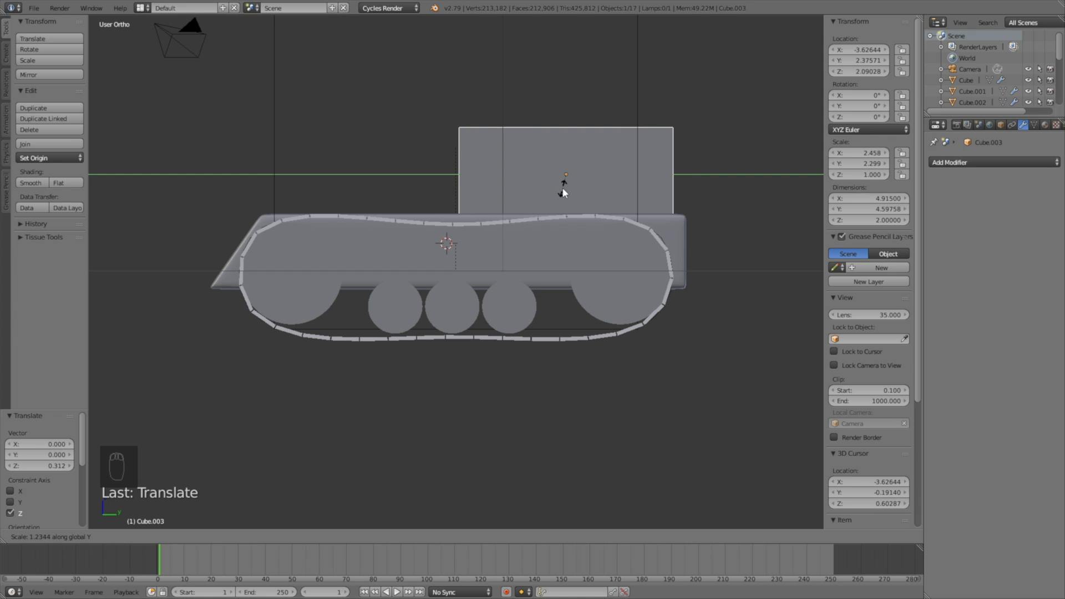
left_click(562, 188)
key("g")
key("y")
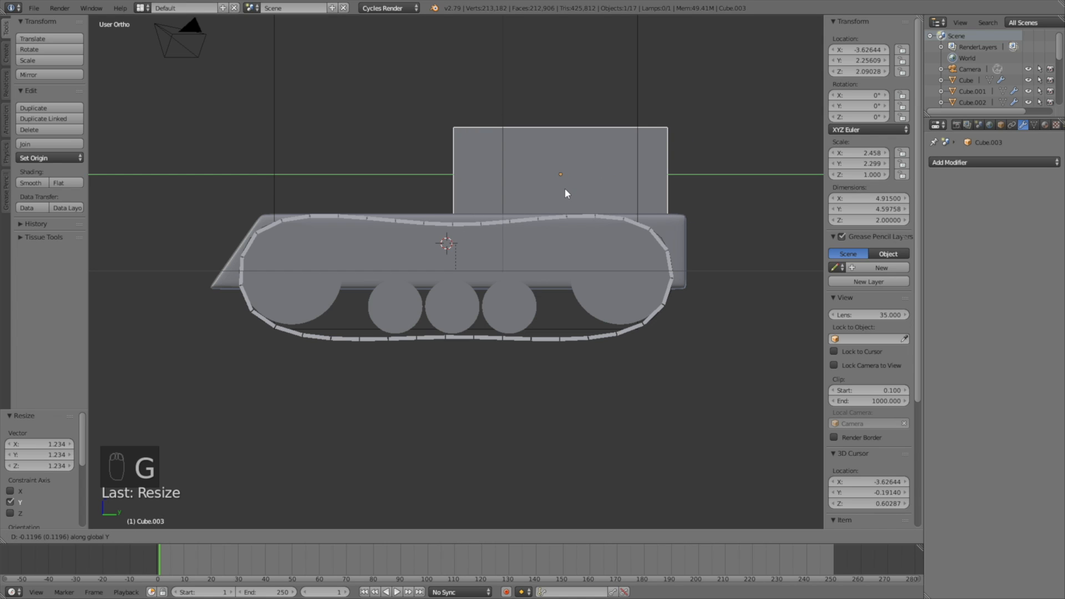
left_click(564, 189)
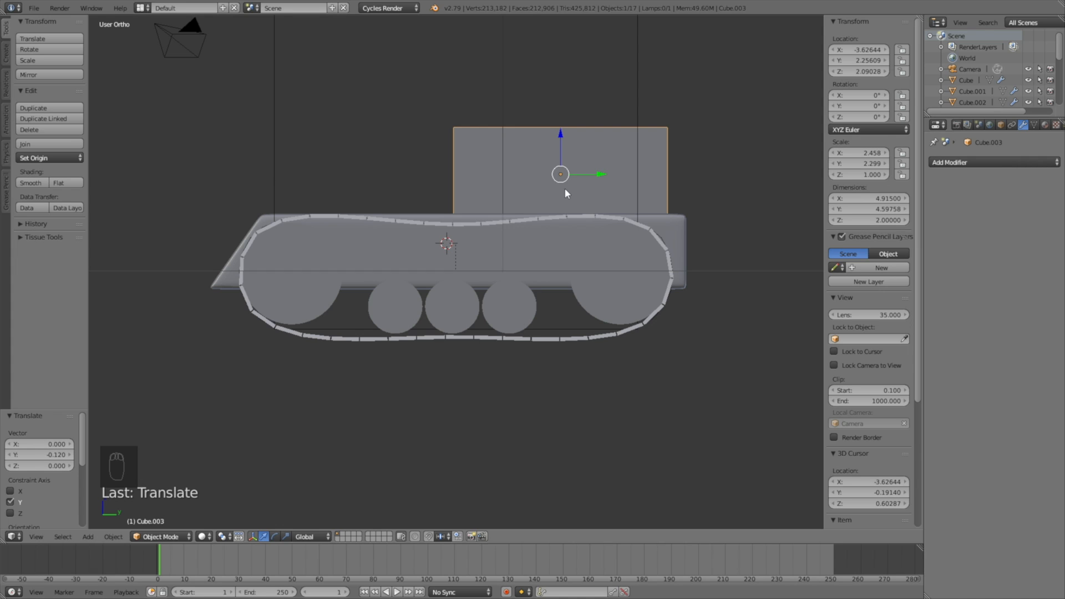
Step: Raise the box 0.108 along Z and scale its height to 0.949
key("g")
key("z")
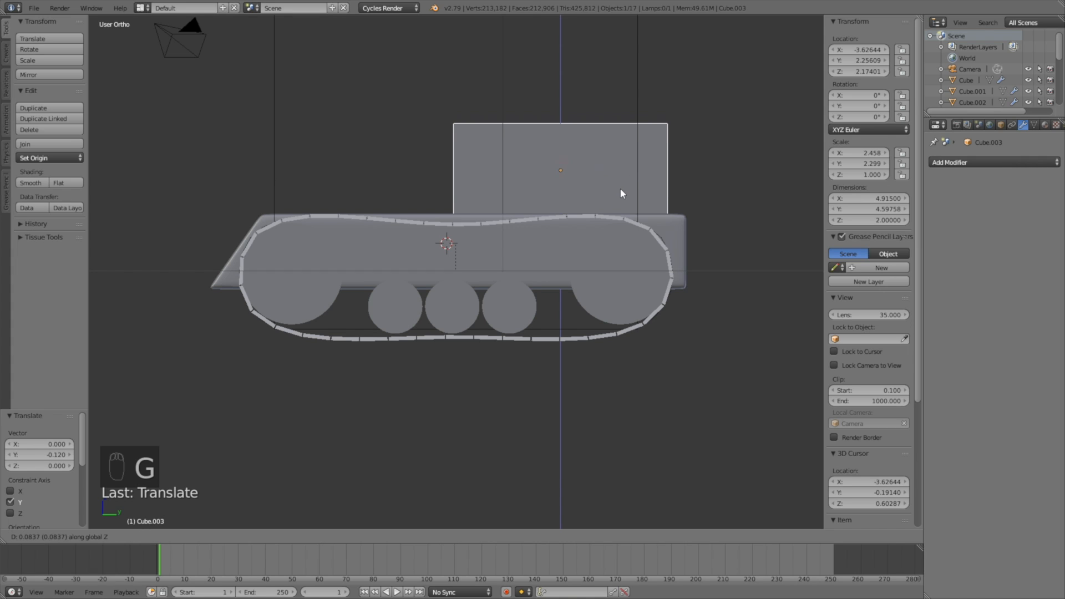
left_click(626, 191)
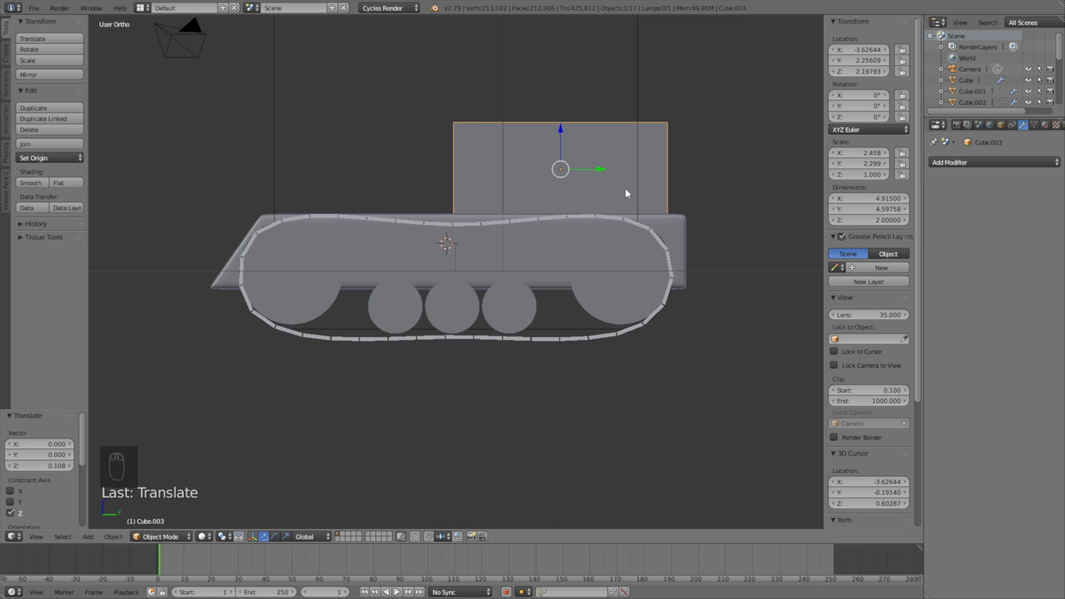
key("s")
key("z")
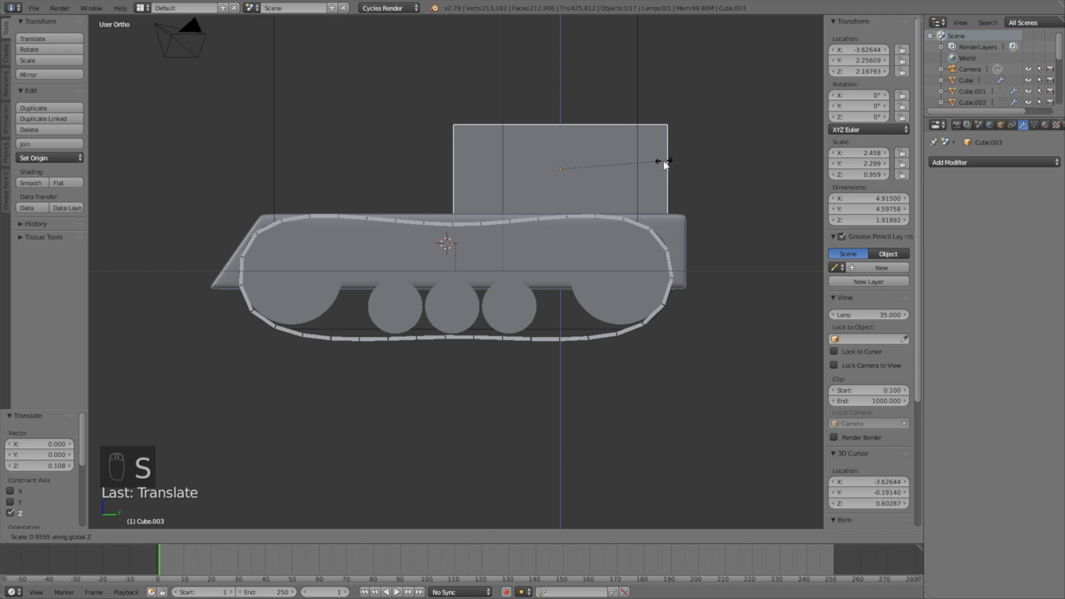
left_click(665, 166)
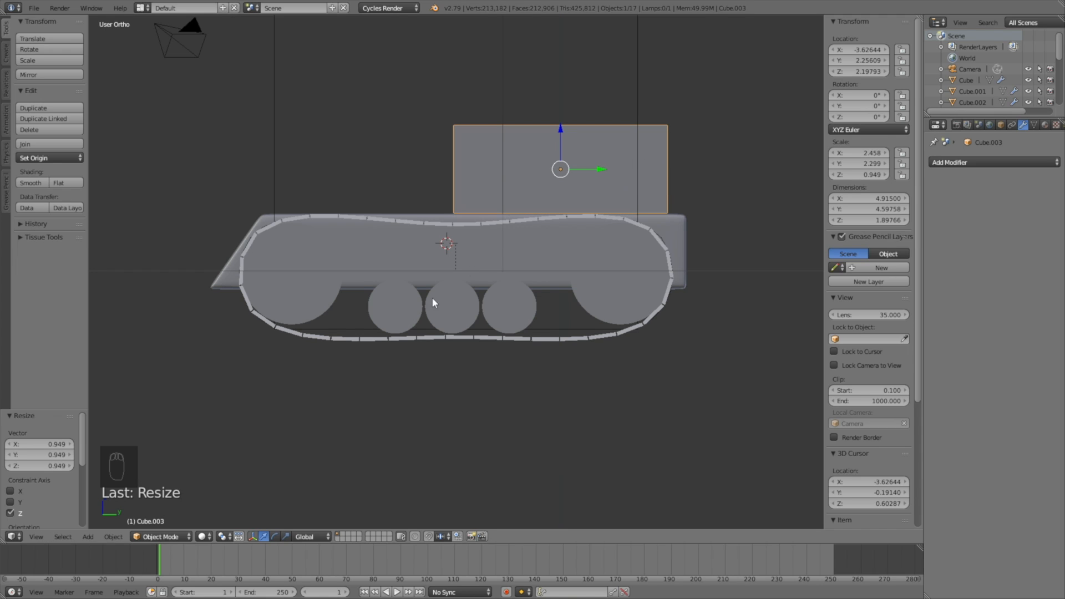
left_click(184, 538)
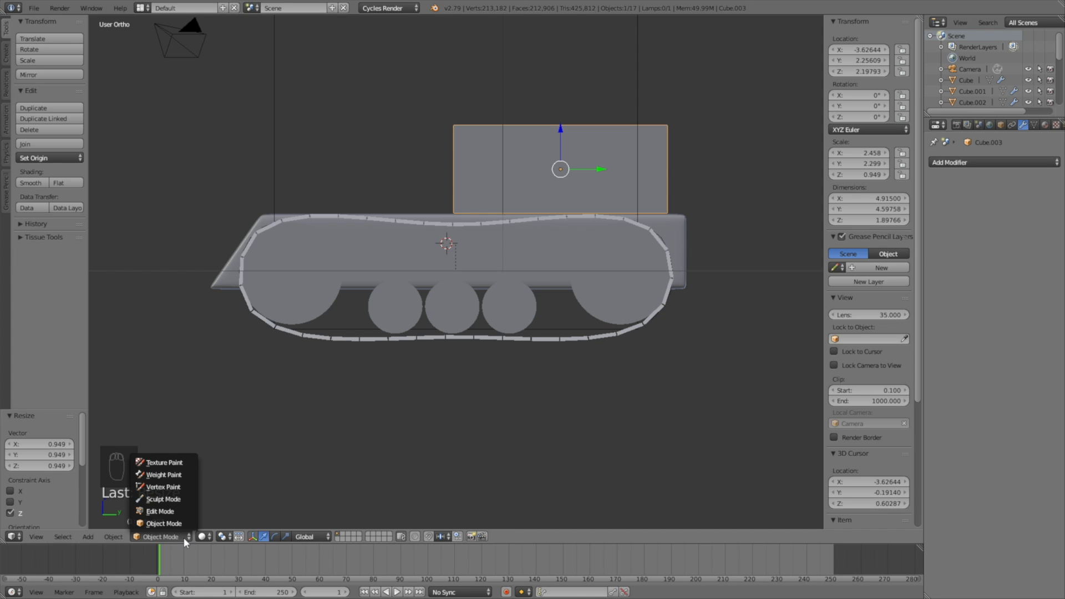
Step: In Edit Mode with wireframe, box-select the box's top and lower it 0.299 along Z
left_click(189, 511)
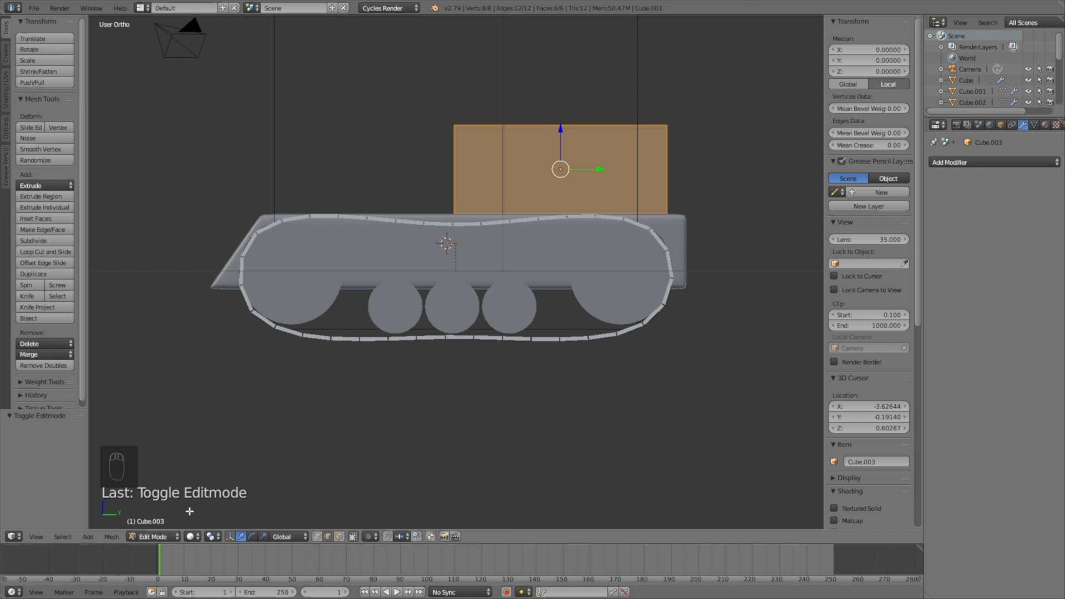
key("a")
key("z")
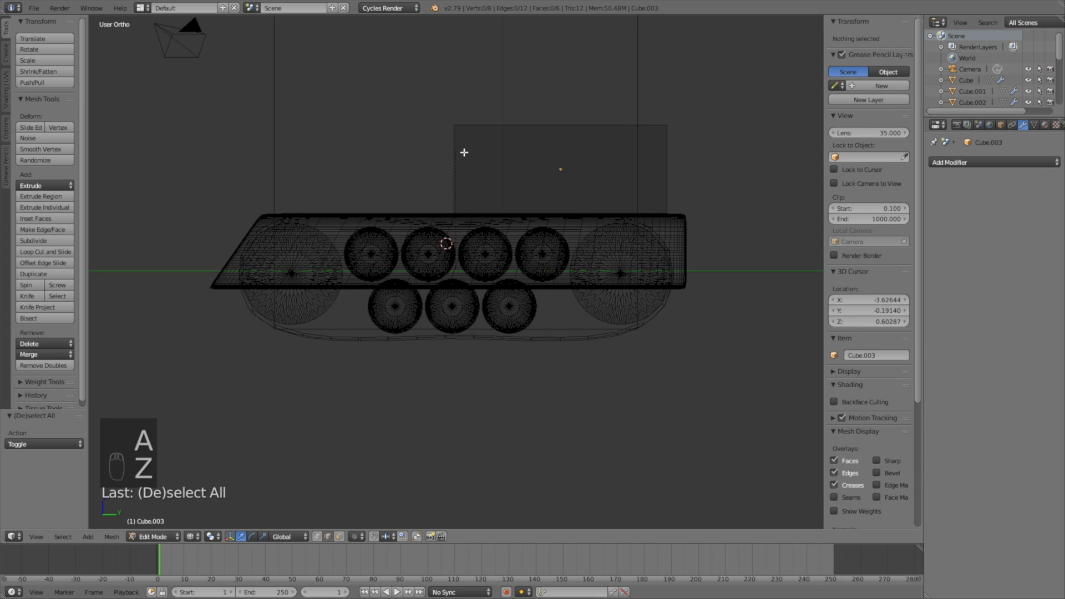
key("b")
left_click_drag(426, 160, 756, 72)
key("g")
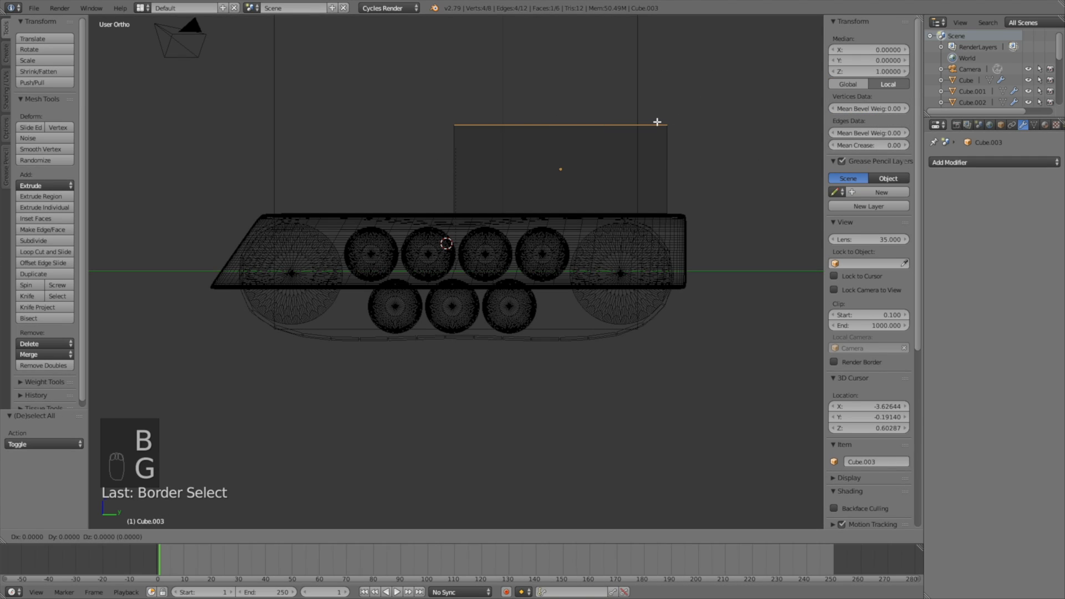
middle_click(658, 125)
left_click(666, 135)
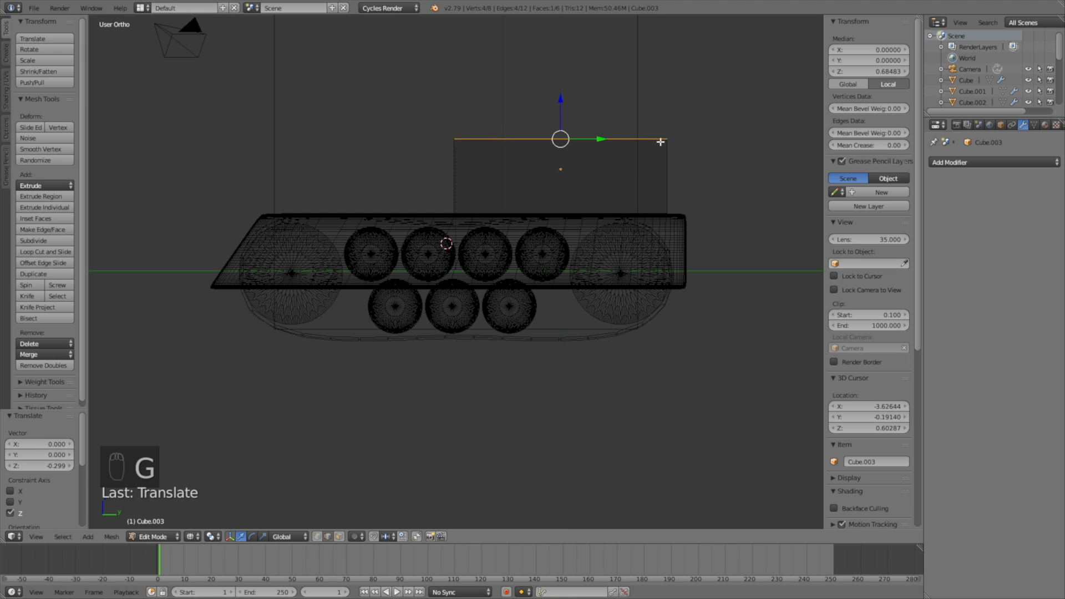
Step: Slide one upper edge 2.344 along Y to form a sloped front, then return to solid shading
key("a")
key("b")
left_click_drag(404, 178, 492, 105)
key("g")
key("y")
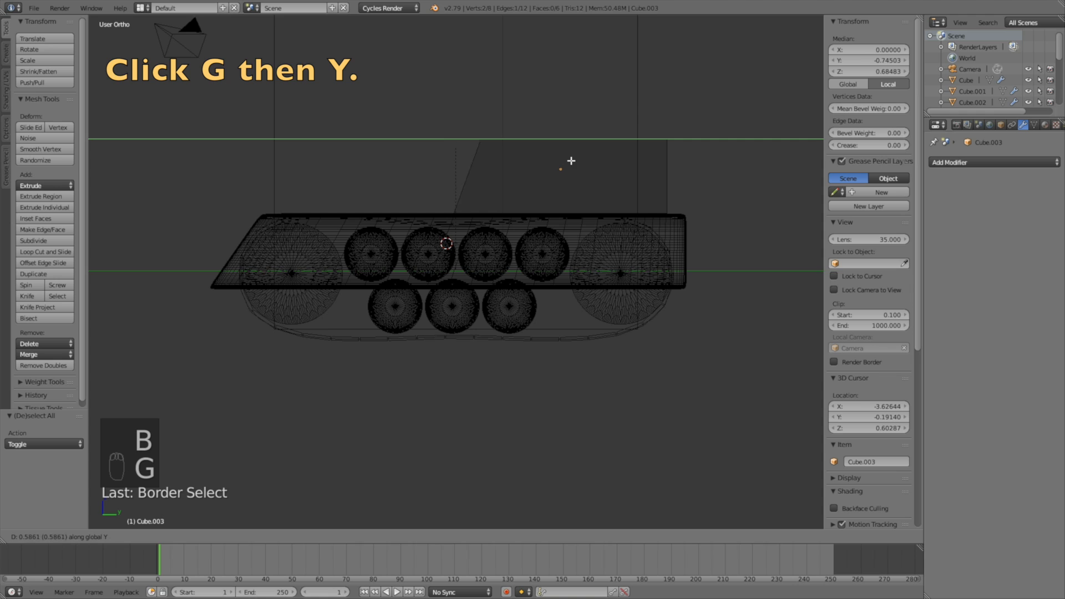
left_click(634, 159)
mouse_move(533, 182)
middle_mouse_down()
mouse_move(604, 198)
mouse_move(610, 183)
mouse_move(620, 195)
mouse_move(581, 196)
mouse_move(687, 191)
mouse_move(529, 206)
mouse_move(523, 177)
middle_mouse_up()
key("z")
scroll(579, 169, "up", 2)
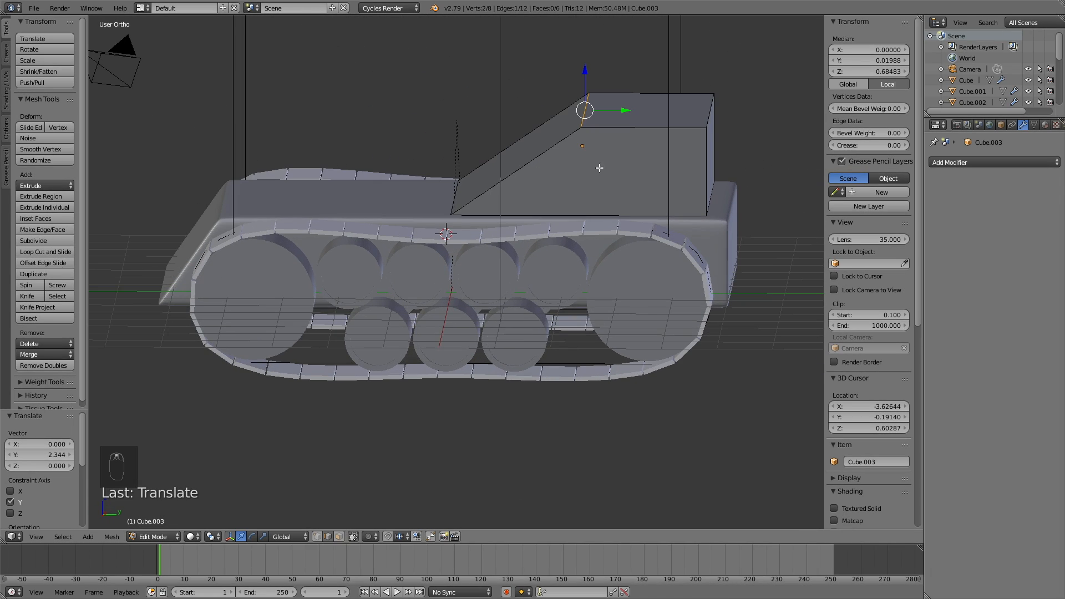
Step: Back in Object Mode, give the cabin a Subdivision Surface modifier with View 4 and Render 5
left_click(155, 537)
left_click(161, 518)
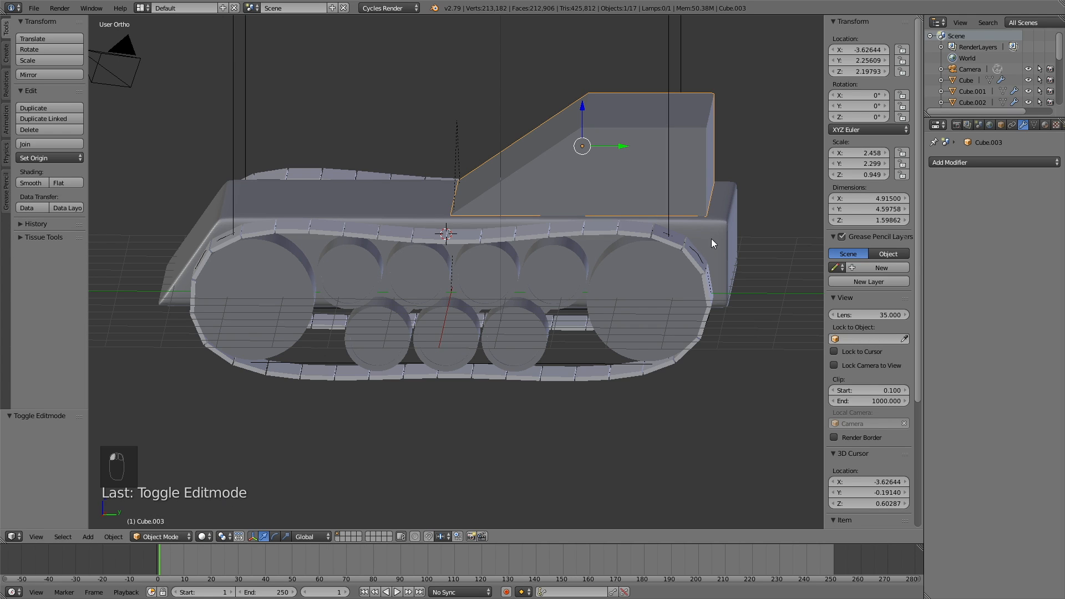
left_click(943, 162)
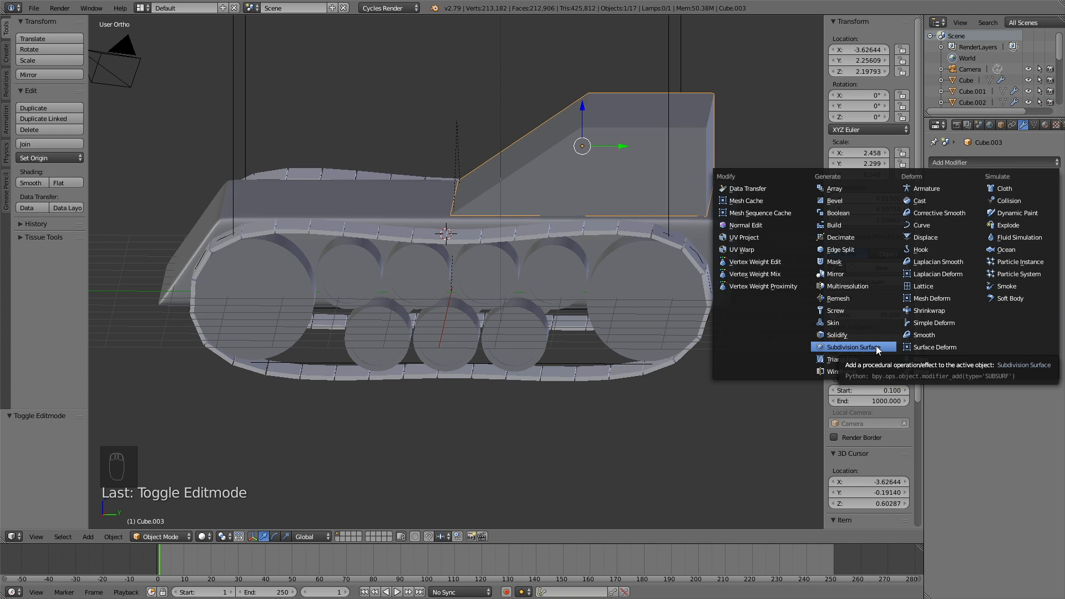
left_click(854, 347)
left_click(988, 236)
left_click(988, 236)
left_click(988, 236)
left_click(988, 248)
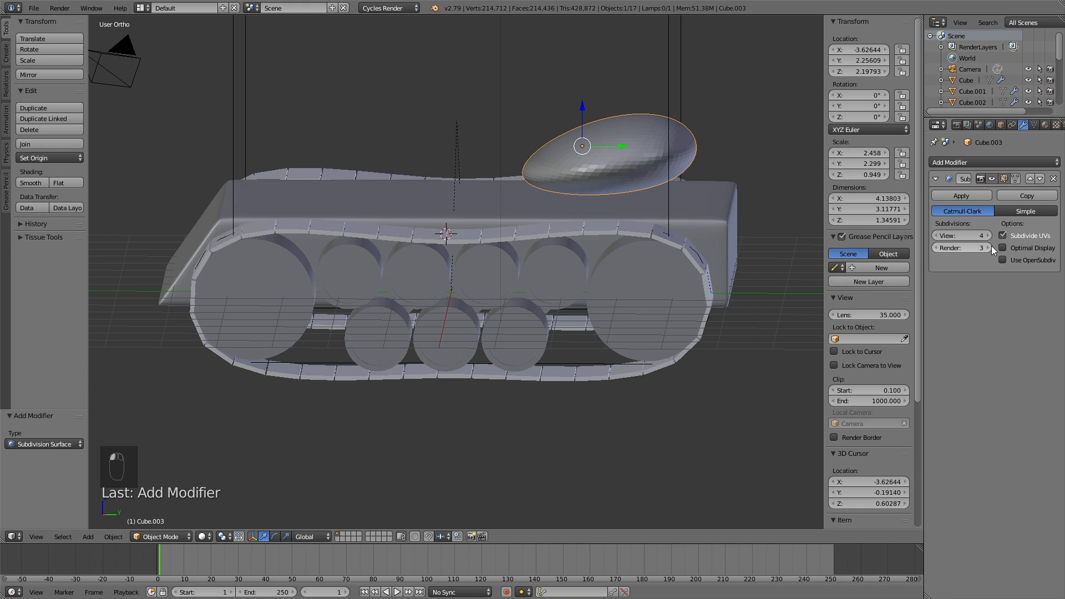
left_click(988, 248)
left_click(988, 248)
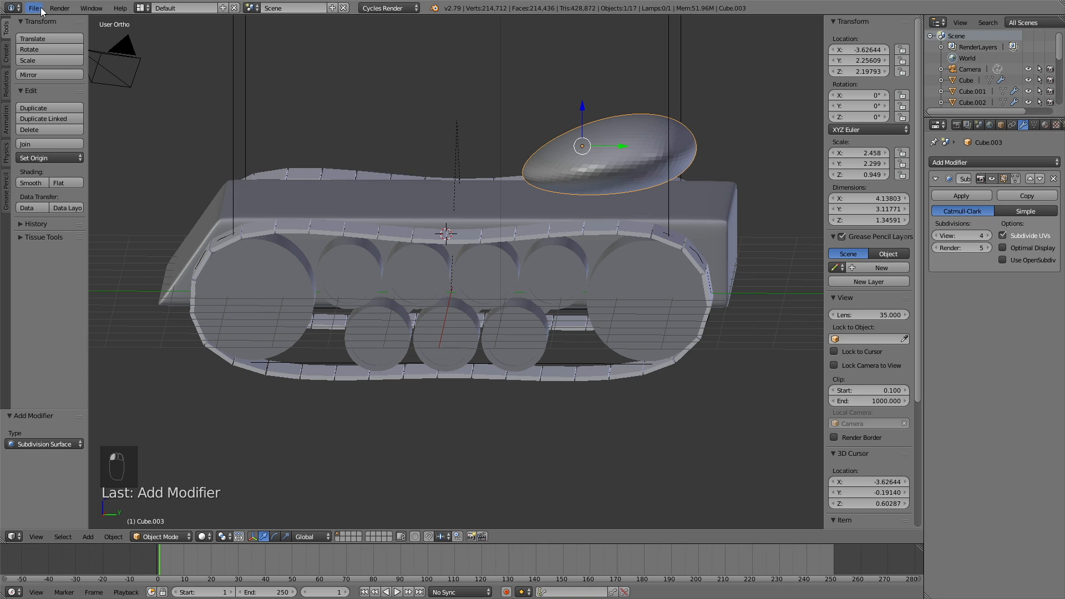
Step: Use Save As to store the scene as tut4.blend in the Tank Tutorial folder
left_click(35, 8)
left_click(56, 104)
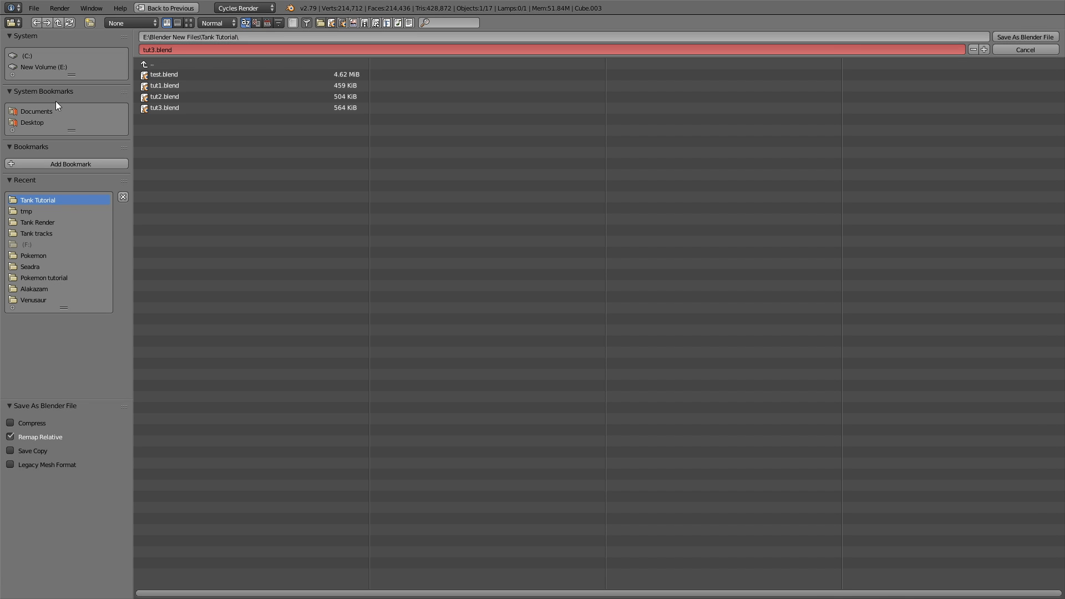
left_click(152, 50)
key("Return")
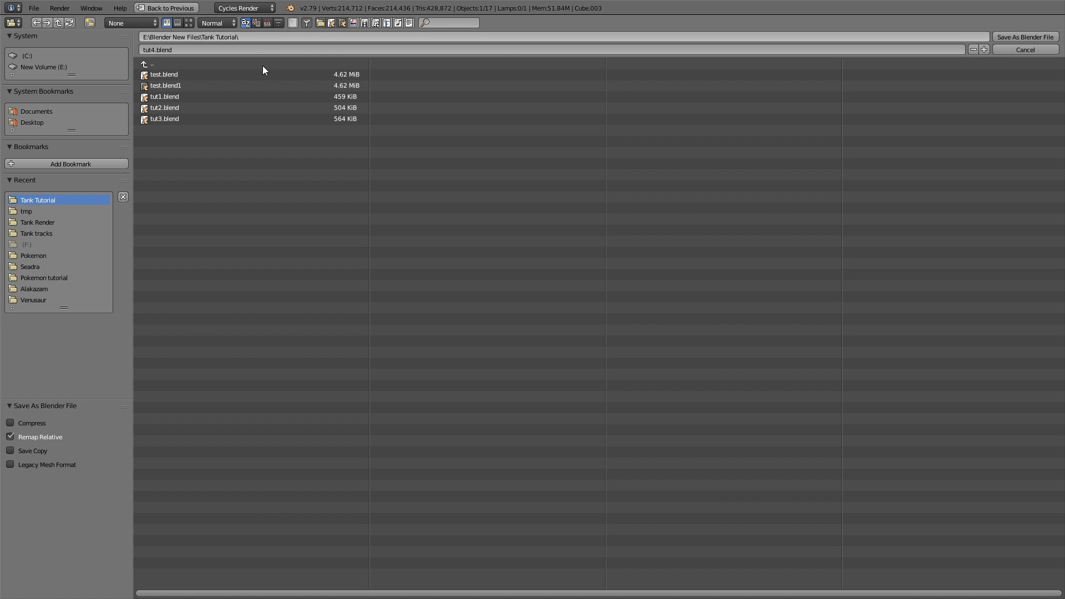
left_click(246, 44)
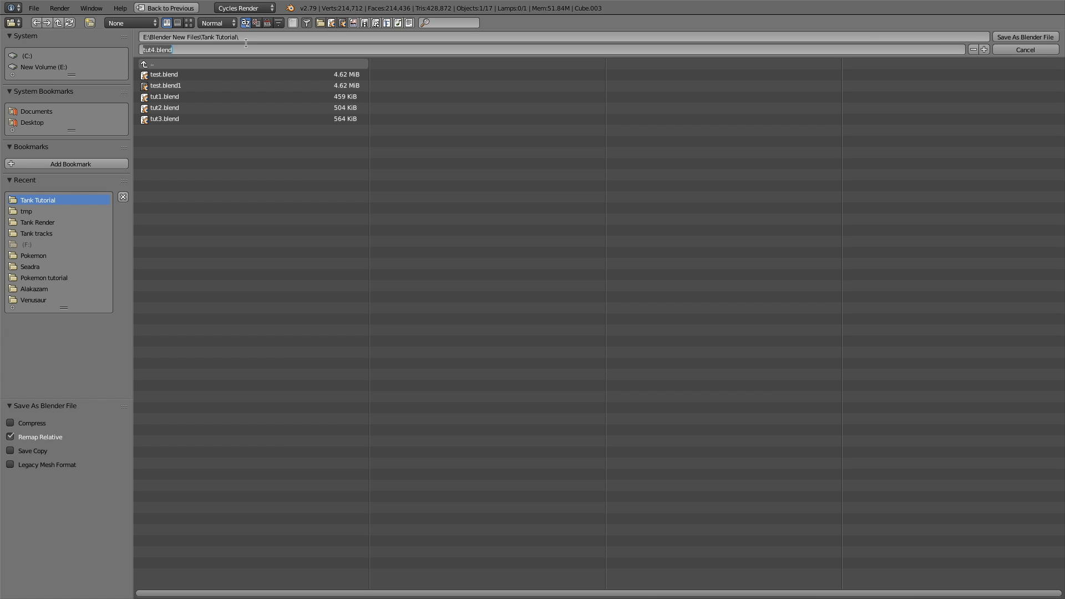
key("Return")
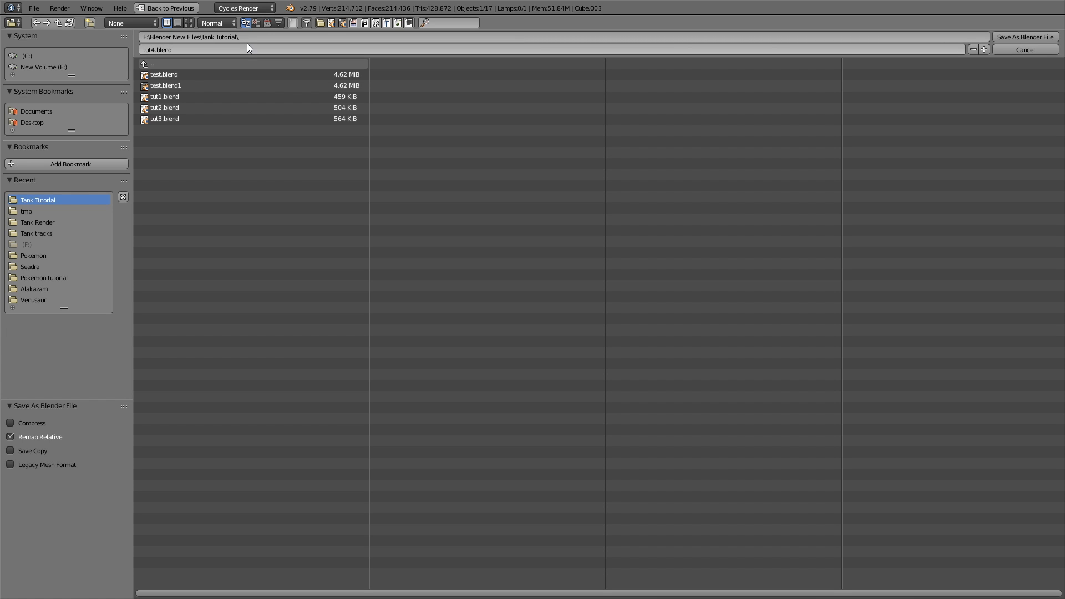
key("Return")
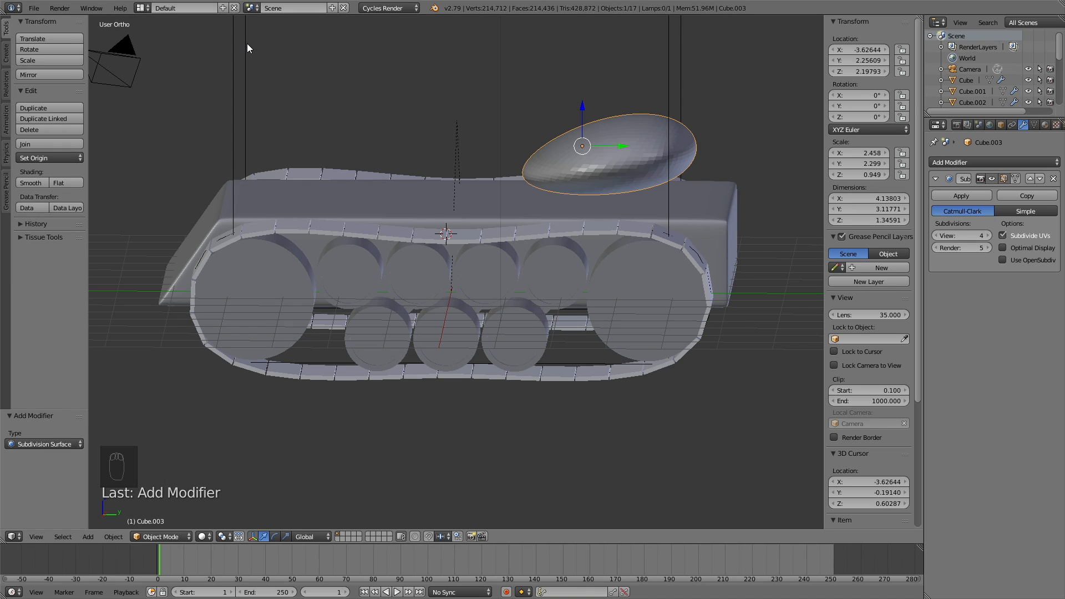
Step: In Edit Mode, add two loop cuts on the cabin, slid near its slanted front and far end
left_click(161, 536)
left_click(161, 511)
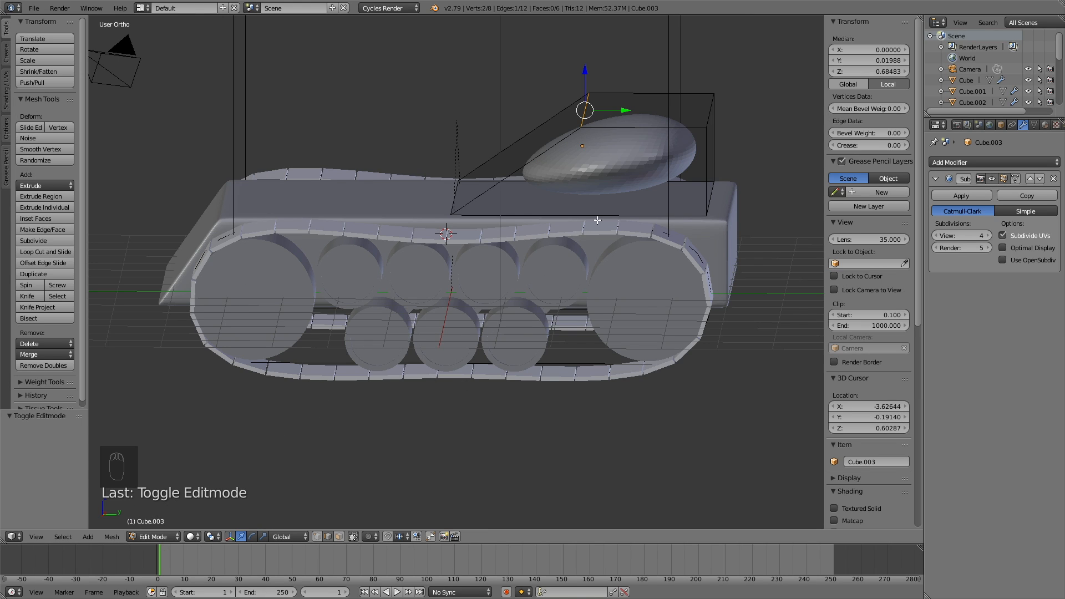
key("ctrl+r")
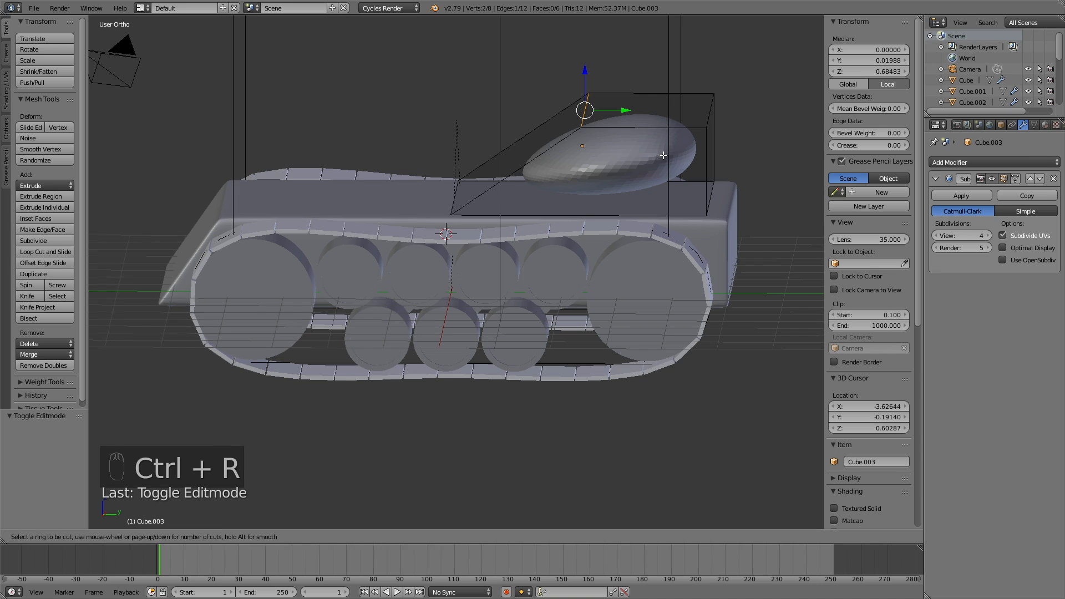
left_click(657, 118)
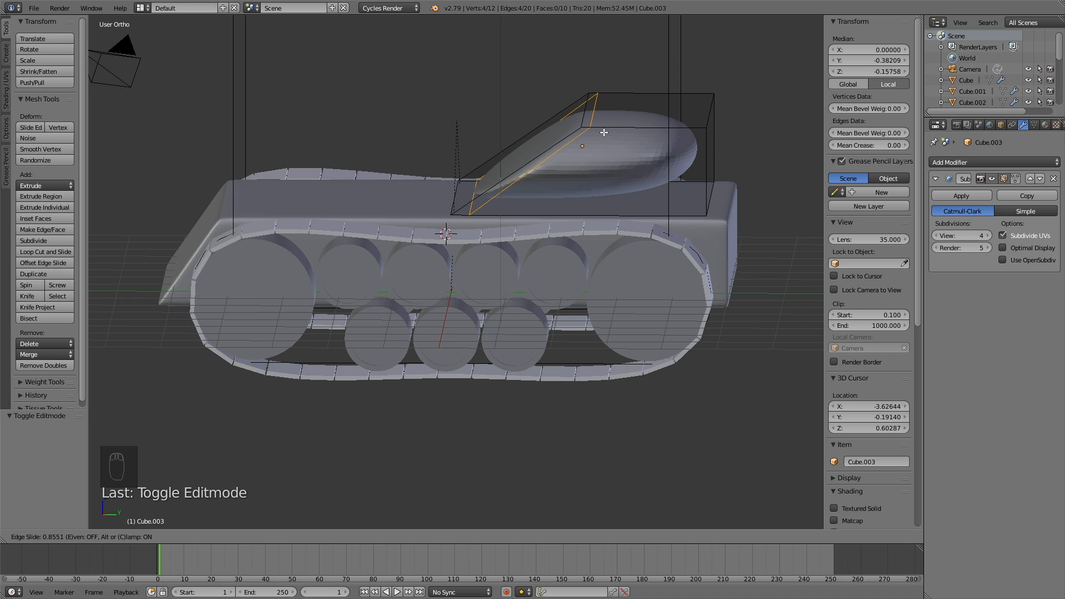
left_click(604, 133)
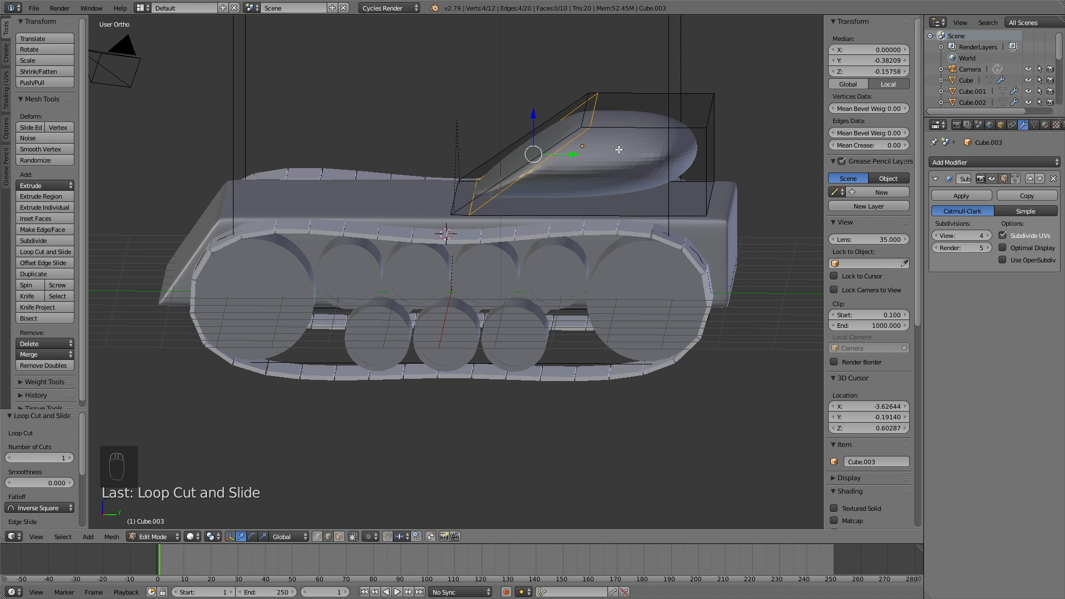
key("ctrl+r")
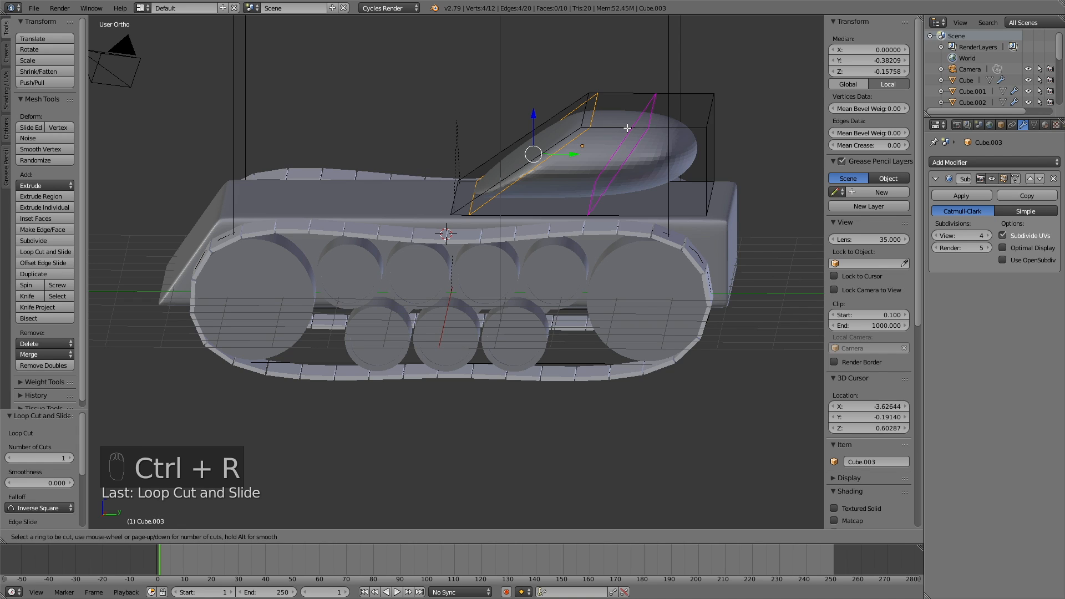
left_click(627, 128)
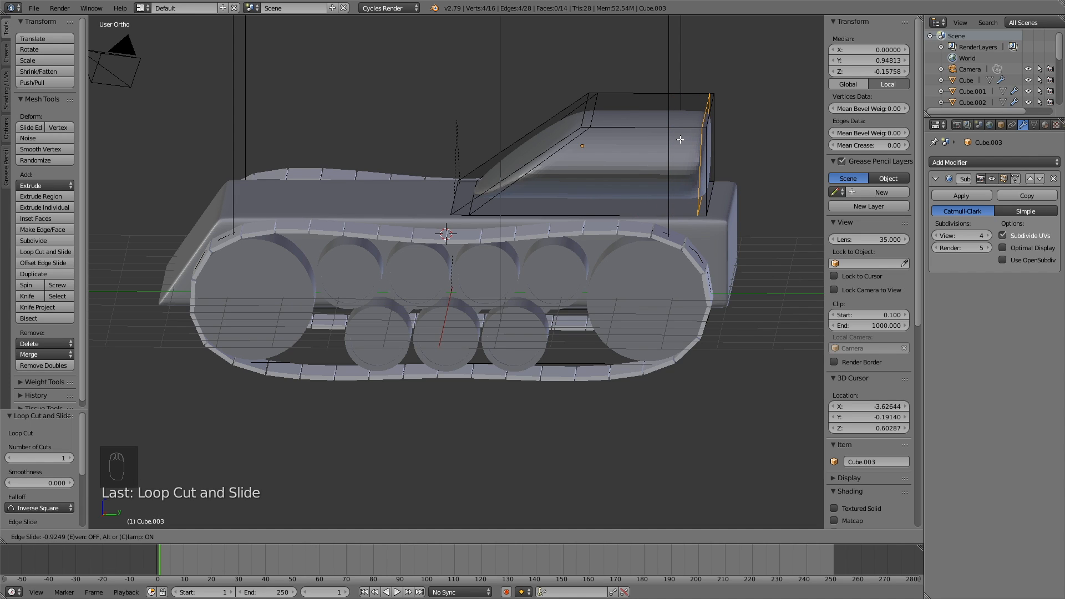
left_click(683, 141)
Step: Add two centred loop cuts across the cabin and scale them 2.726 along X toward its sides
middle_click_drag(767, 201, 644, 234)
key("ctrl+r")
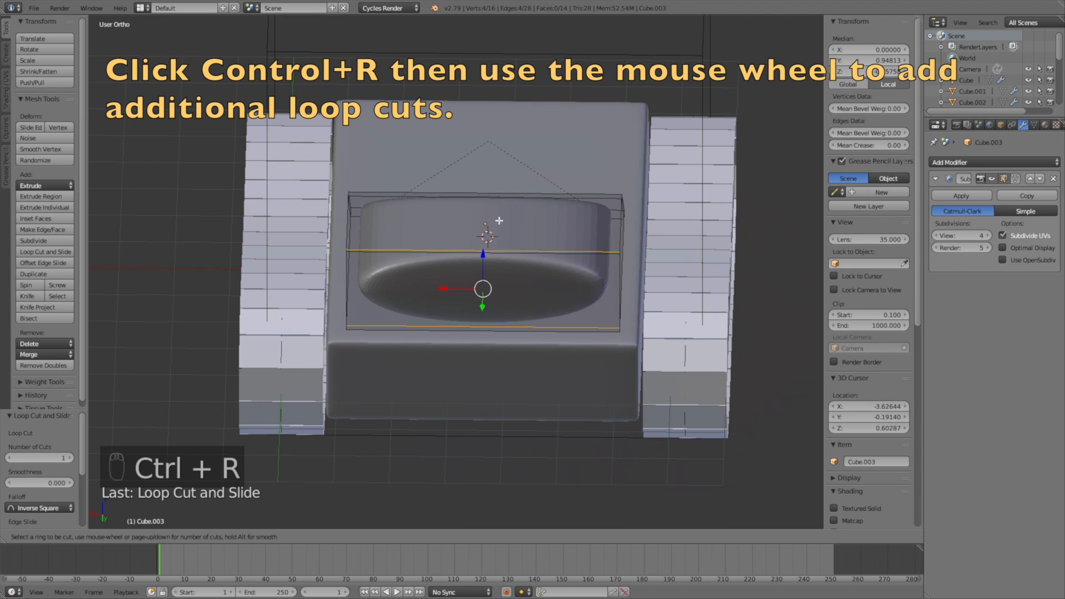
scroll(489, 231, "up", 1)
left_click(488, 230)
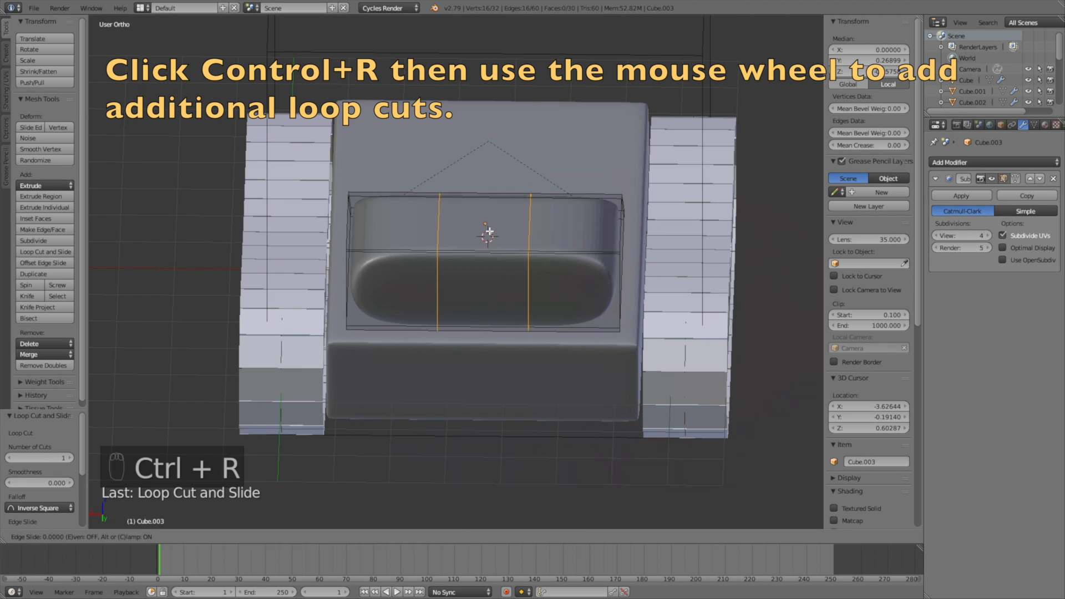
right_click(499, 230)
key("s")
key("x")
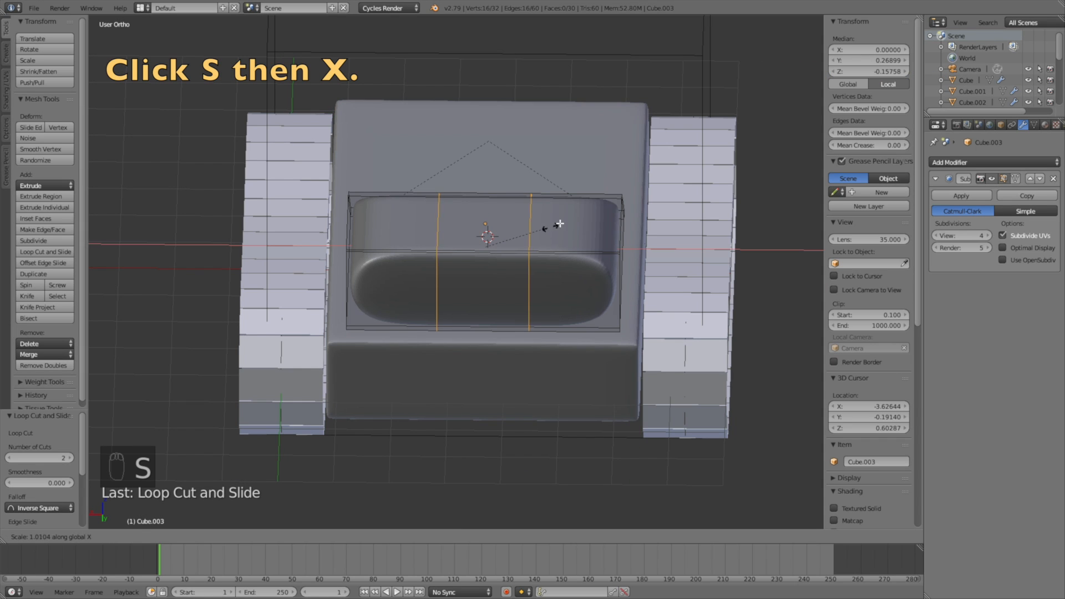
left_click(664, 219)
middle_click_drag(662, 222, 528, 201)
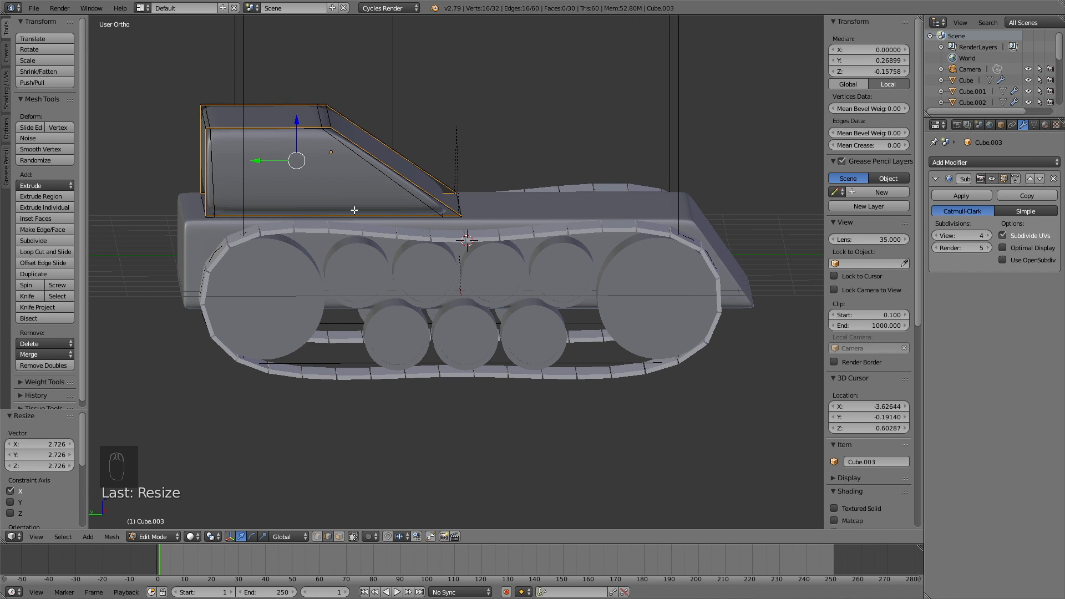
Step: Add two horizontal loop cuts around the cabin, one near its base and one near its top
key("ctrl+r")
left_click(391, 182)
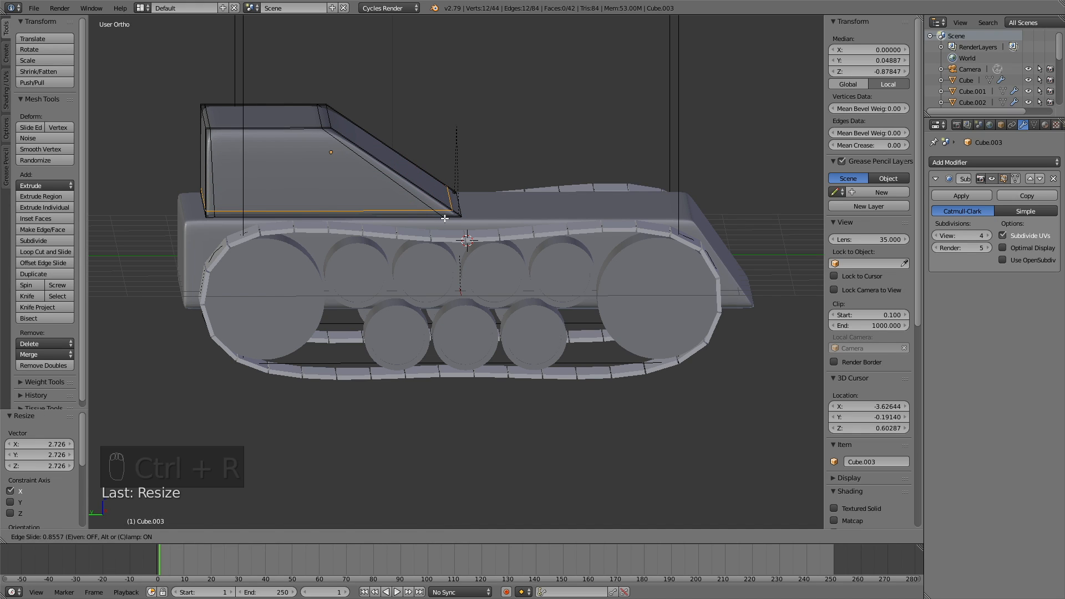
left_click(444, 218)
key("ctrl+r")
left_click(387, 175)
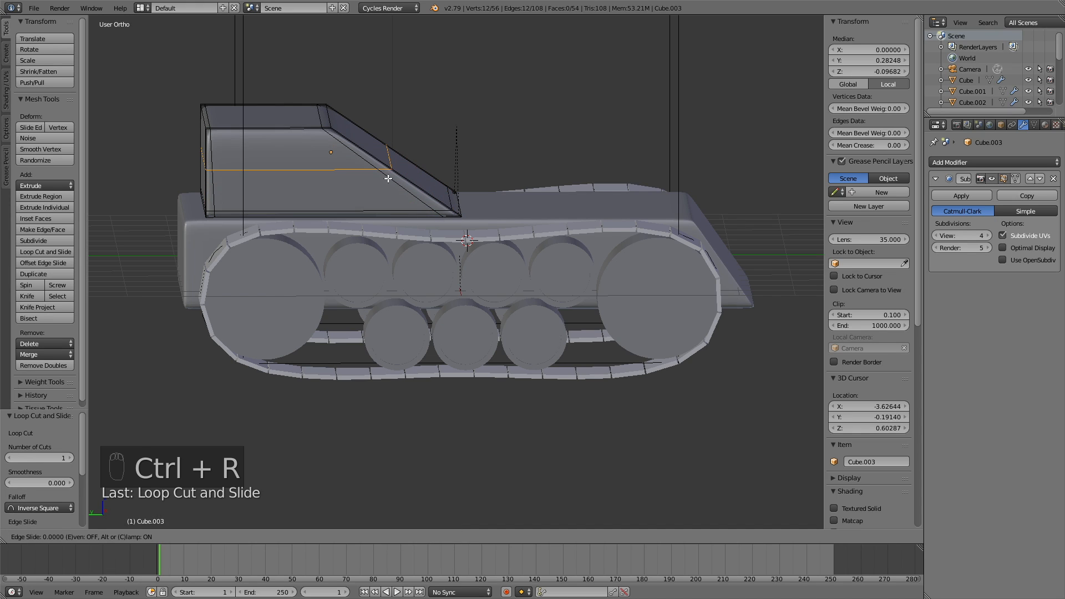
left_click(357, 153)
Step: Switch the cabin back to Object Mode to see its firm, boxy shape
middle_click_drag(538, 157, 558, 191)
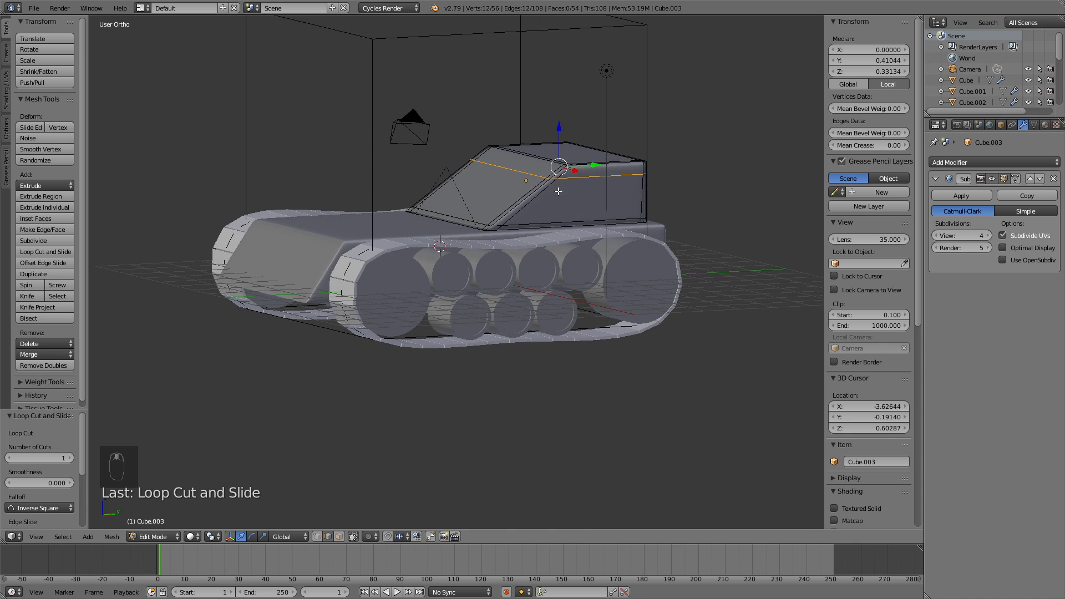
middle_click_drag(541, 288, 602, 256)
scroll(602, 256, "up", 1)
left_click(162, 539)
left_click(163, 526)
middle_click_drag(565, 258, 660, 238)
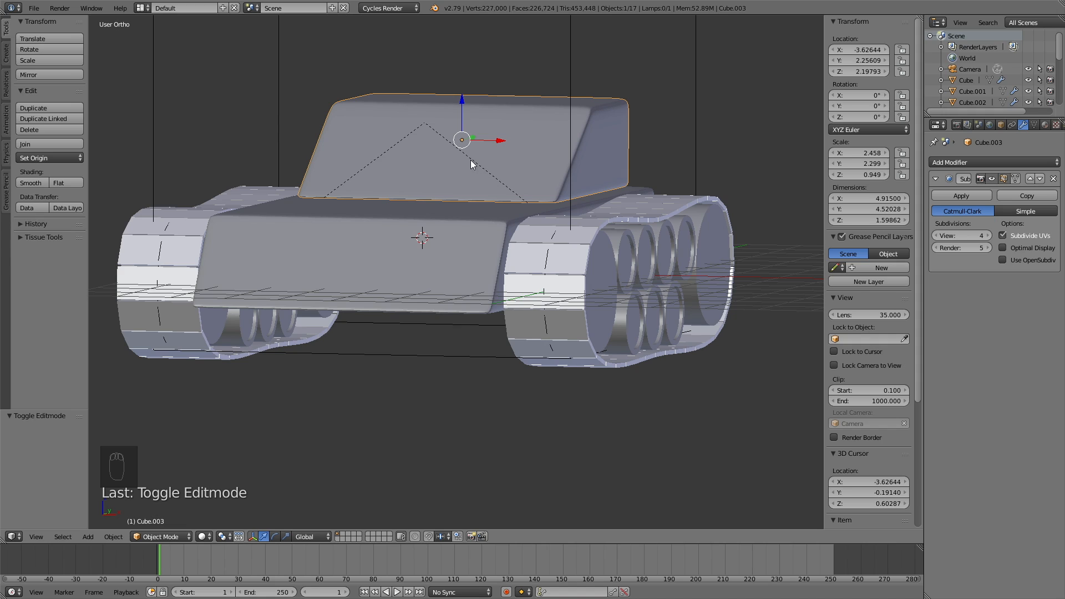
Step: Snap the 3D cursor to the cabin's centre and add a cylinder there
key("shift+s")
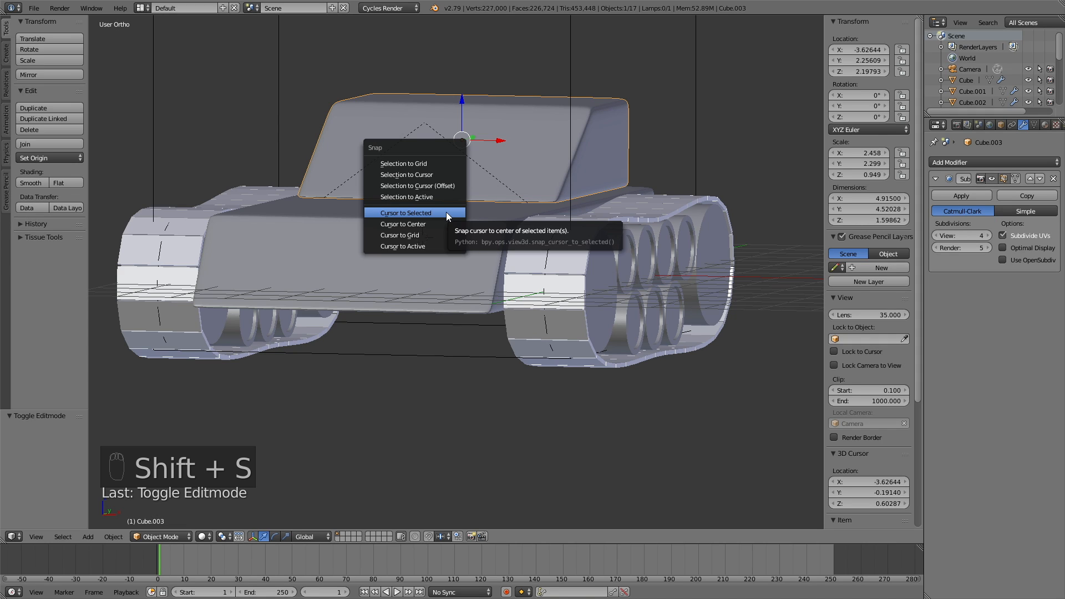
left_click(446, 212)
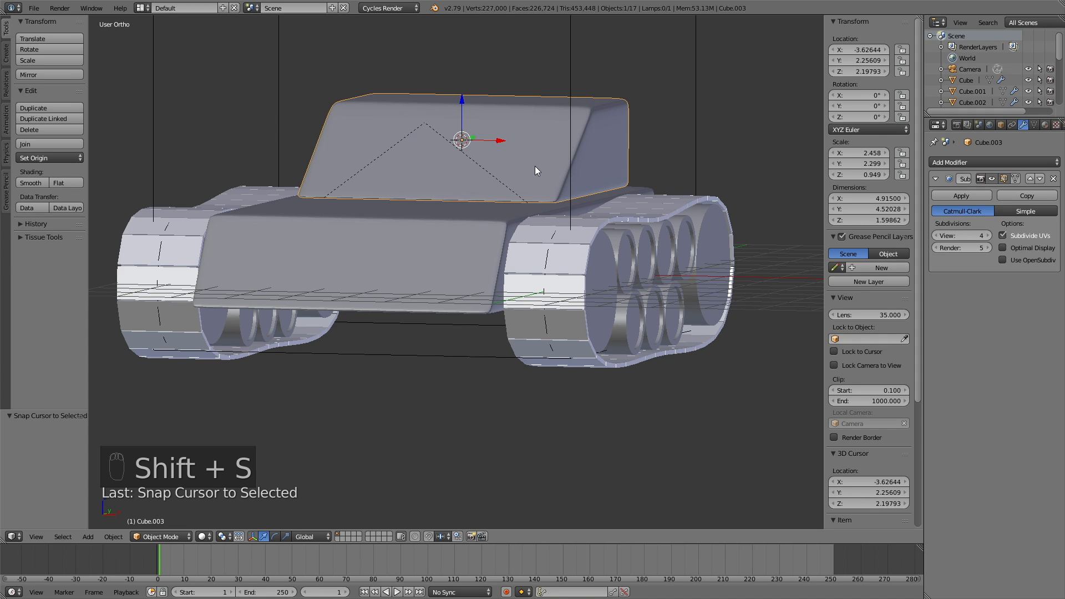
key("shift+a")
mouse_move(535, 167)
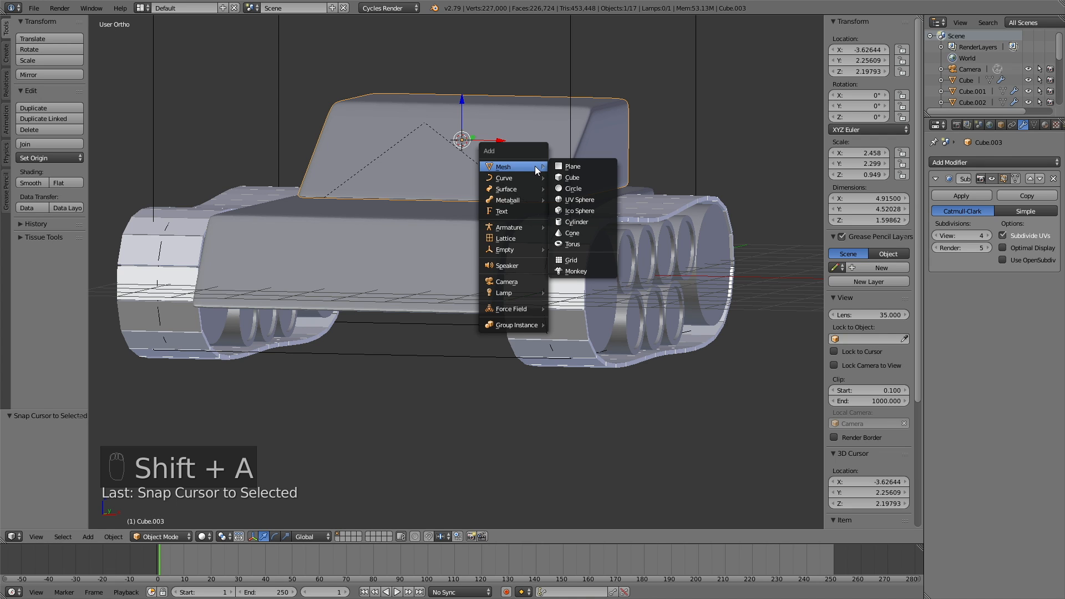
left_click(597, 221)
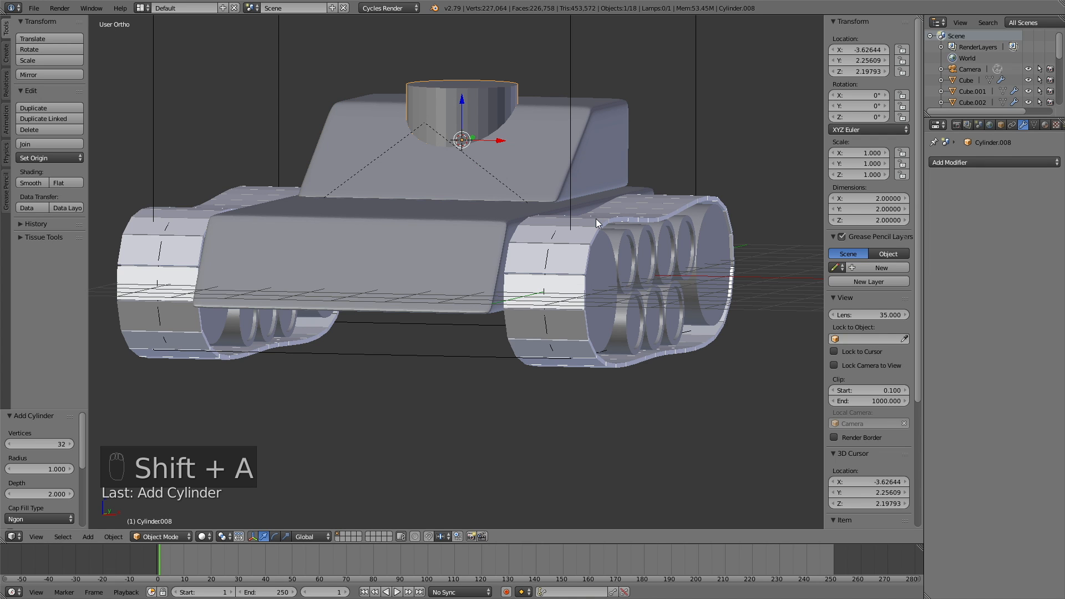
middle_click_drag(542, 185, 475, 132)
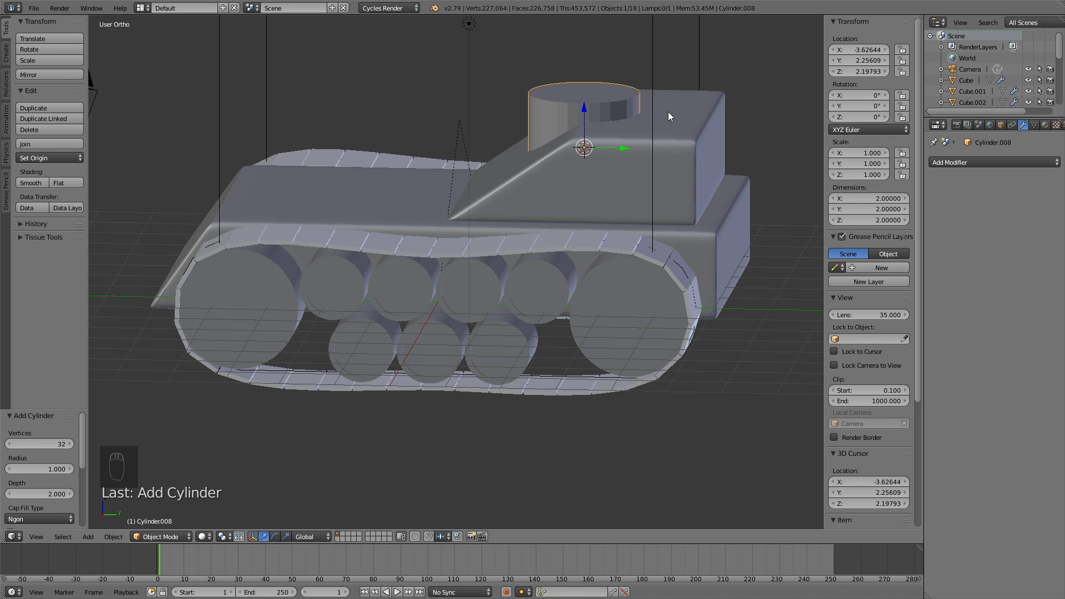
Step: In wireframe right view, lower the cylinder and flatten it to 0.134 tall, 1.967 wide
key("z")
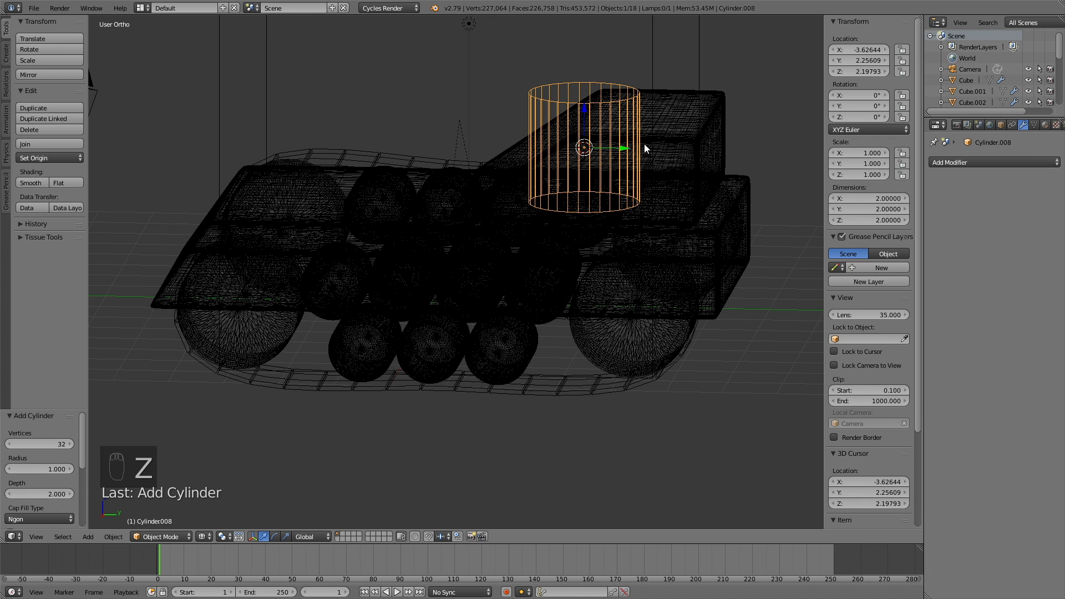
key("KP_3")
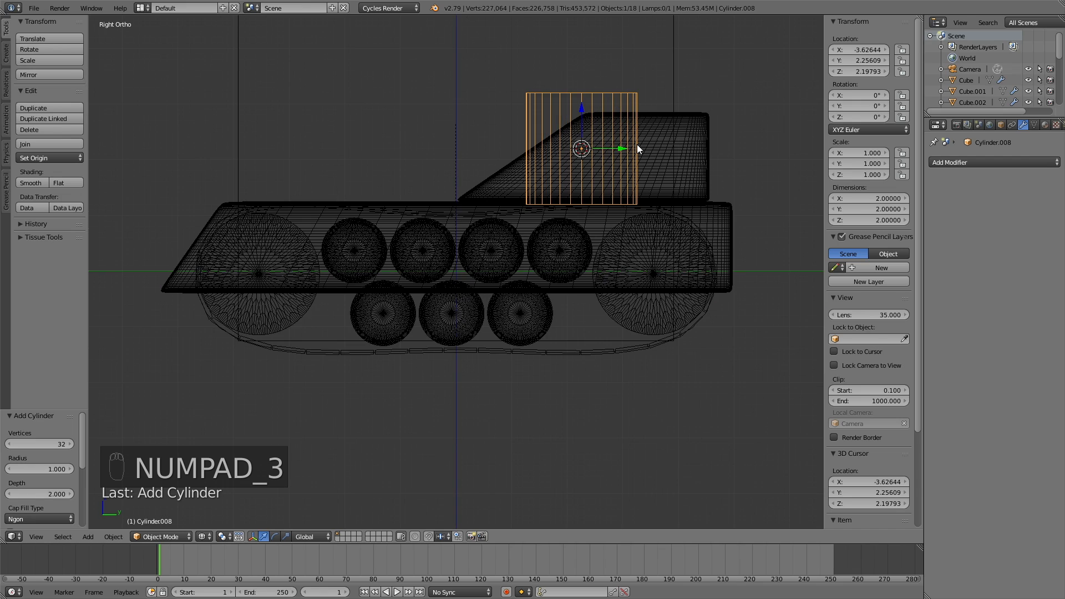
key("g")
key("z")
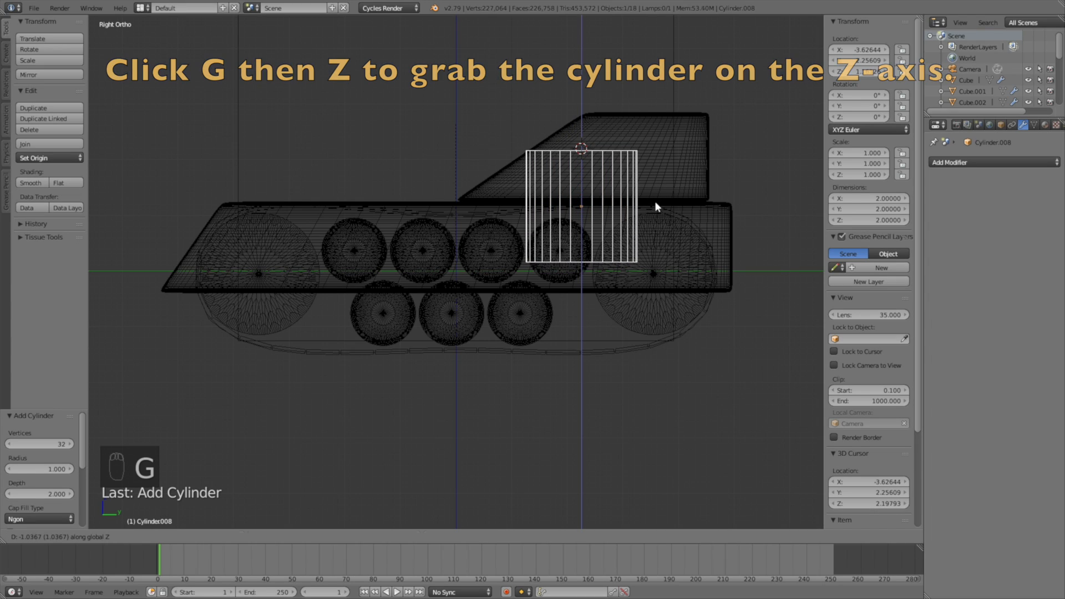
left_click(664, 182)
key("s")
key("z")
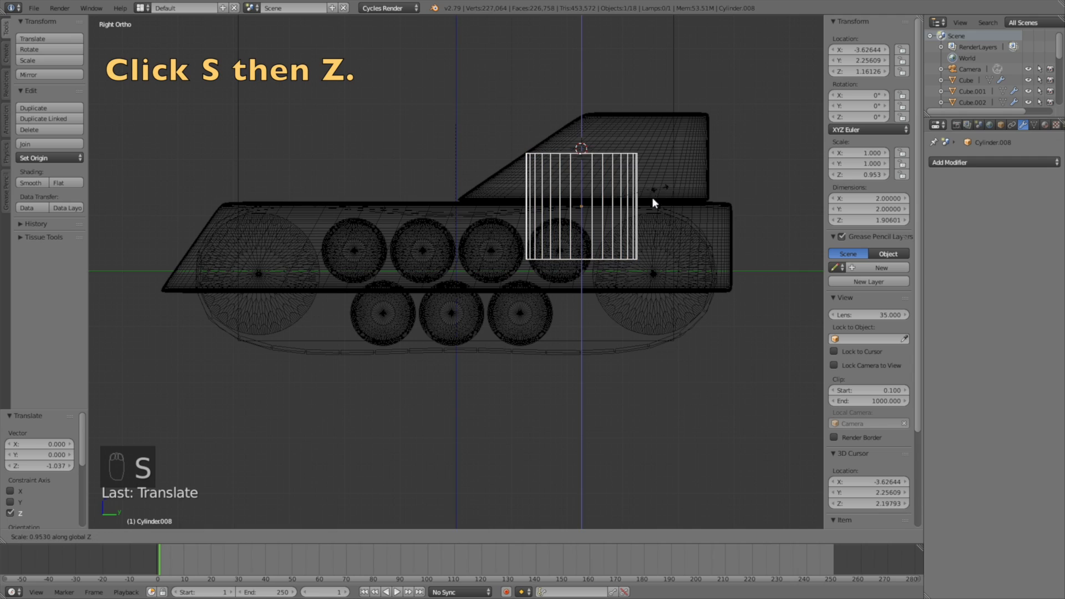
left_click(593, 209)
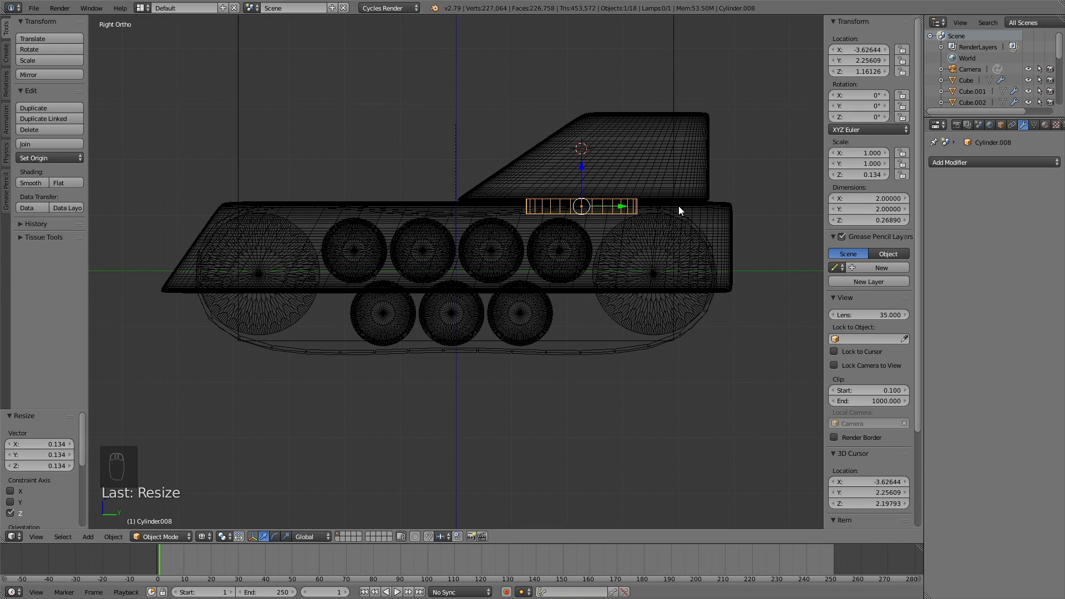
key("s")
key("shift+z")
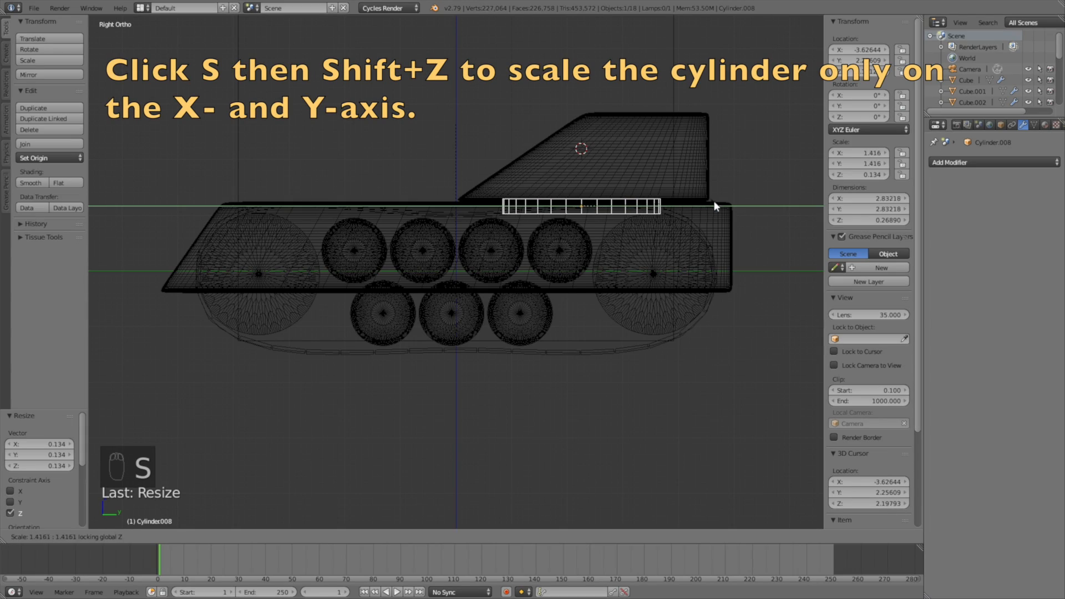
left_click(752, 195)
mouse_move(704, 215)
middle_mouse_down()
mouse_move(728, 248)
mouse_move(784, 265)
mouse_move(698, 287)
mouse_move(667, 272)
mouse_move(686, 225)
middle_mouse_up()
Step: In wireframe Edit Mode, select the disc's top and bottom faces and set Mean Crease to 1.00
key("z")
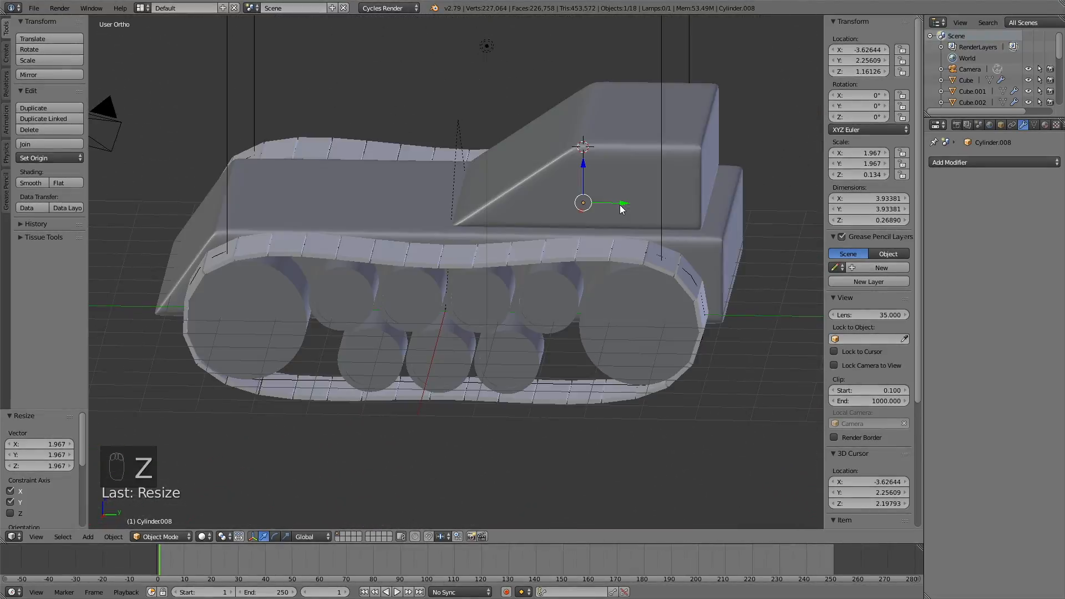
key("z")
key("Tab")
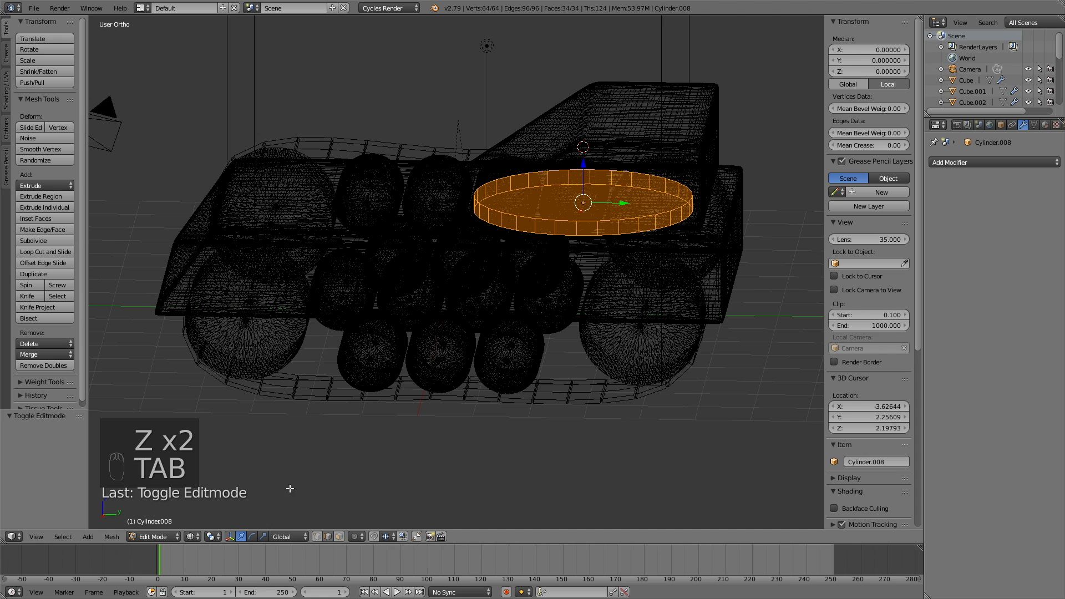
right_click(591, 201)
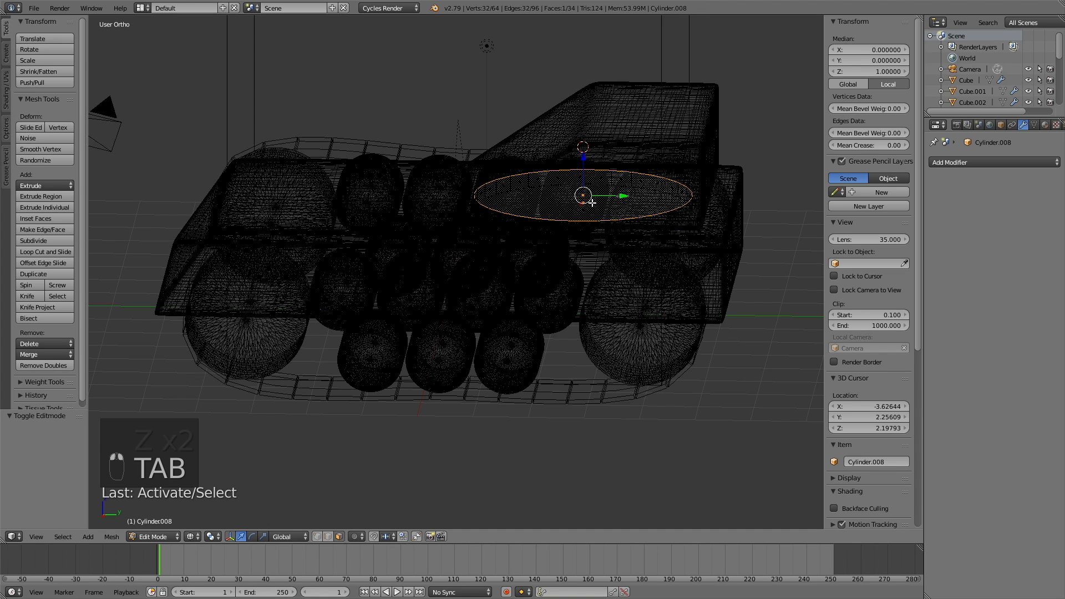
right_click(590, 207, "shift")
left_click_drag(847, 145, 854, 147)
Step: Add a Subdivision Surface modifier to the disc with viewport and render levels 3
left_click(930, 163)
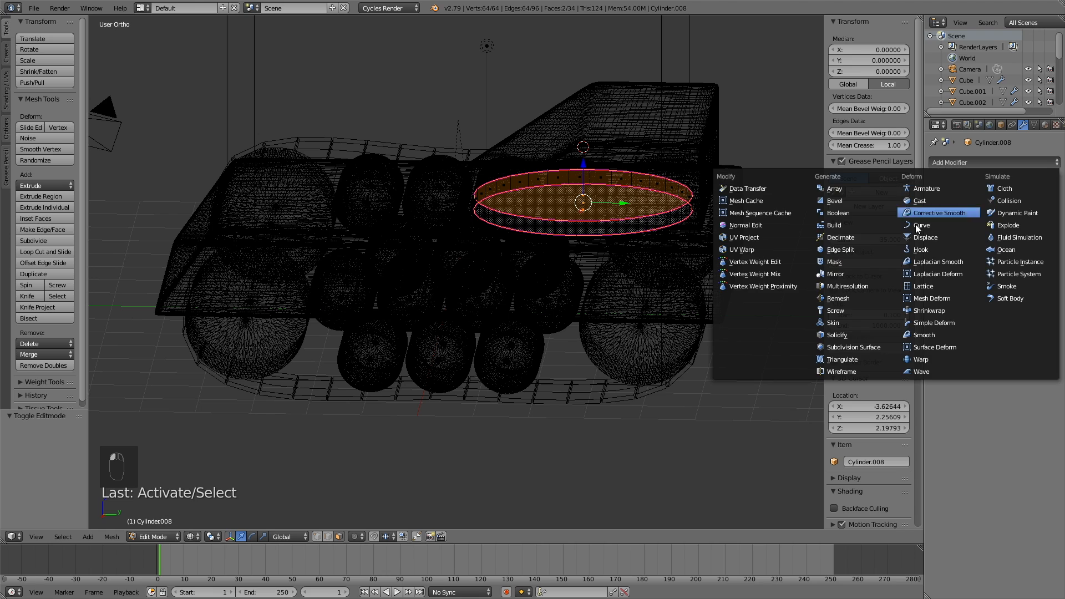
left_click(853, 345)
left_click(988, 236)
left_click(988, 237)
left_click(988, 249)
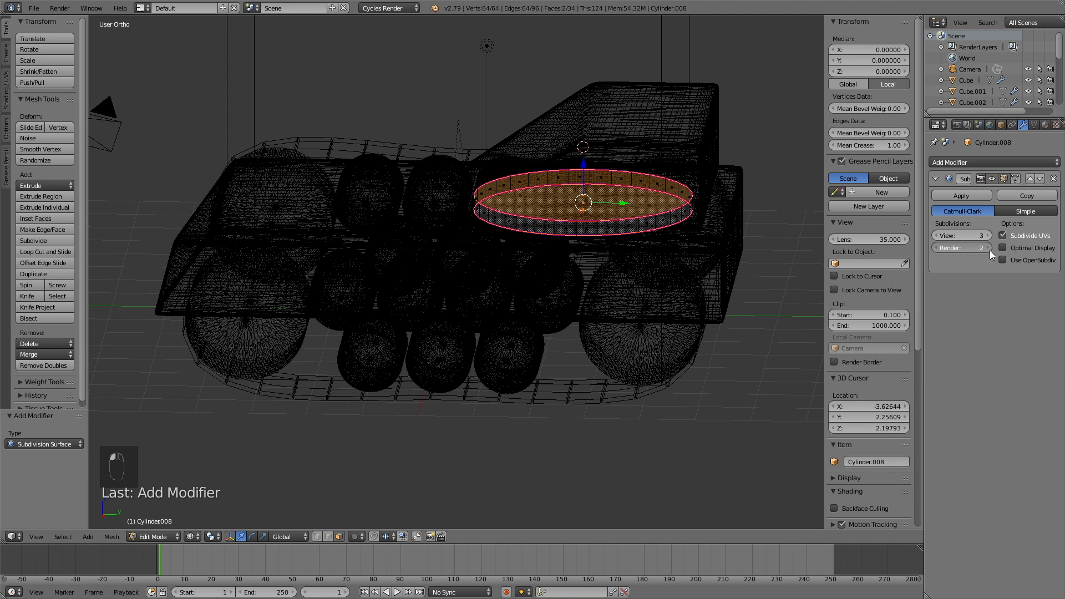
key("z")
middle_click_drag(545, 271, 532, 250)
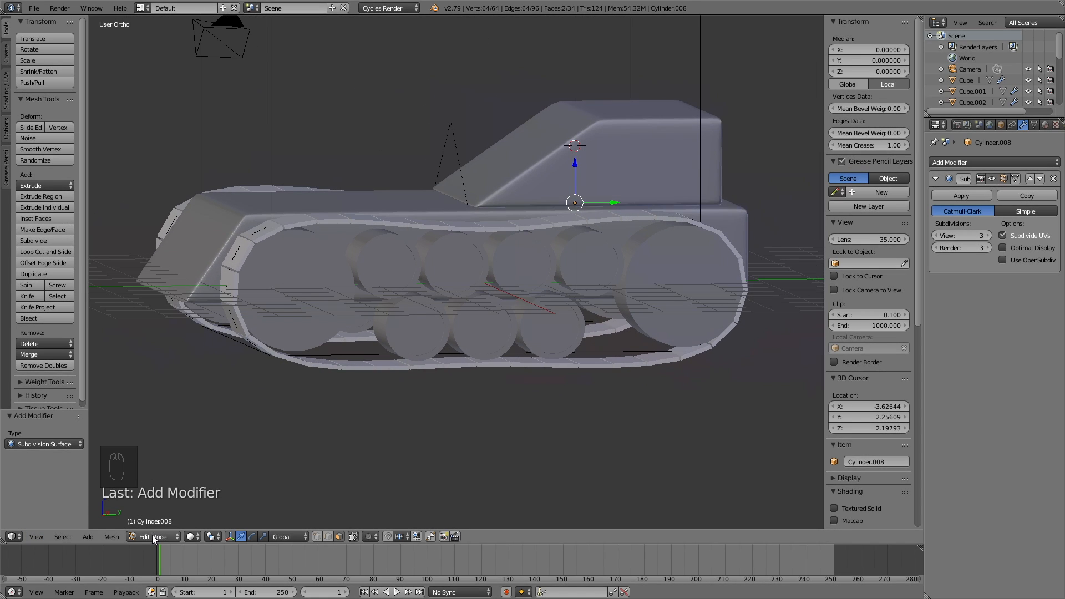
Step: Back in Object Mode, raise the cabin 0.020 along Z
key("Tab")
right_click(641, 168)
key("g")
key("z")
left_click(644, 166)
middle_click_drag(651, 188, 268, 216)
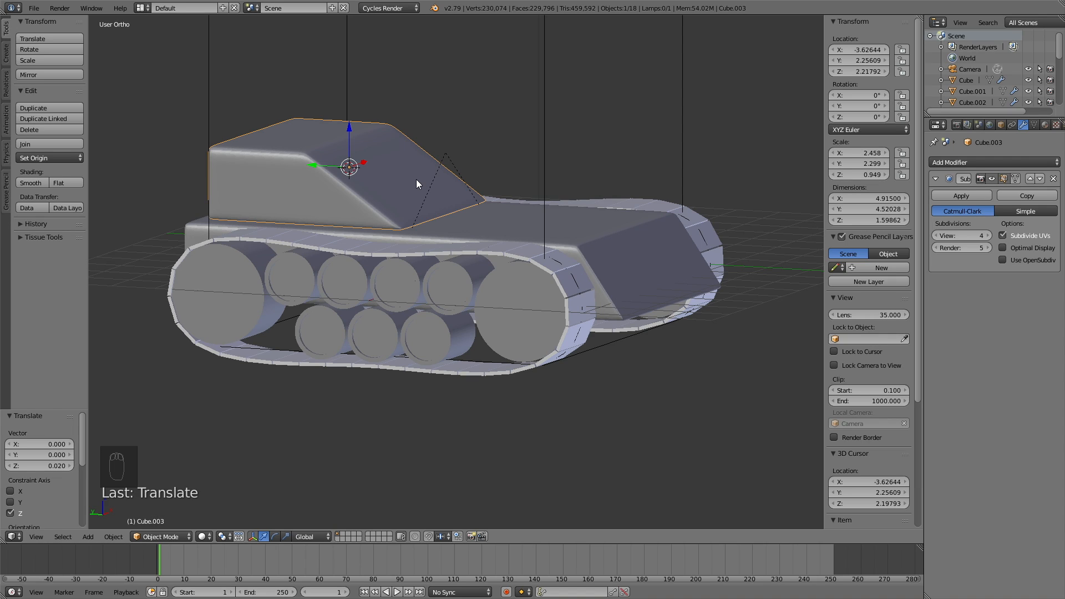
Step: Add a cylinder at the cabin and rotate it 90° about X (rx90)
key("shift+a")
mouse_move(417, 179)
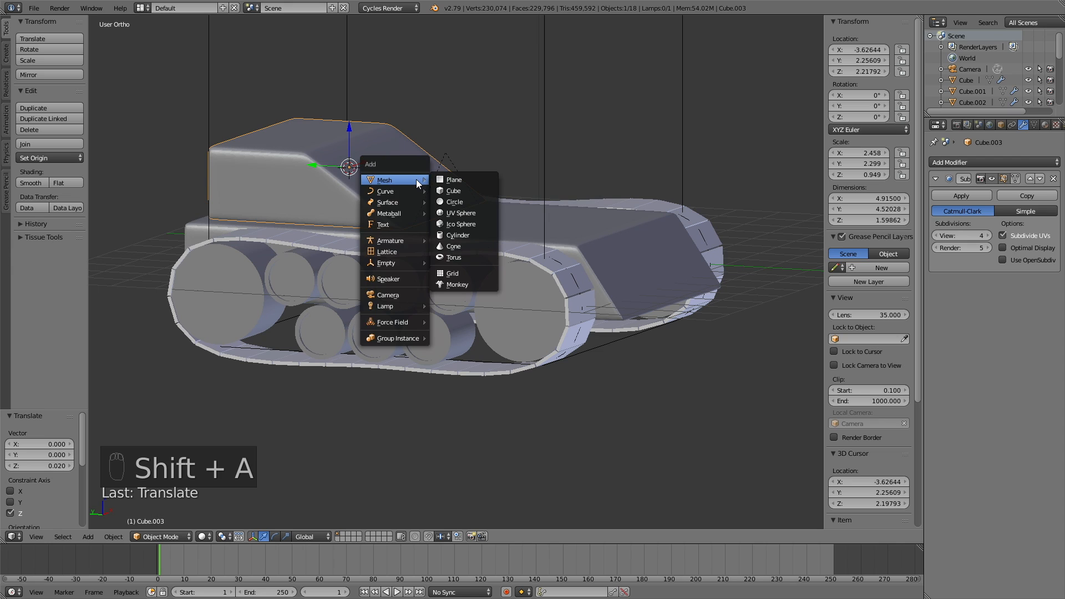
left_click(465, 235)
middle_click_drag(433, 150, 468, 146)
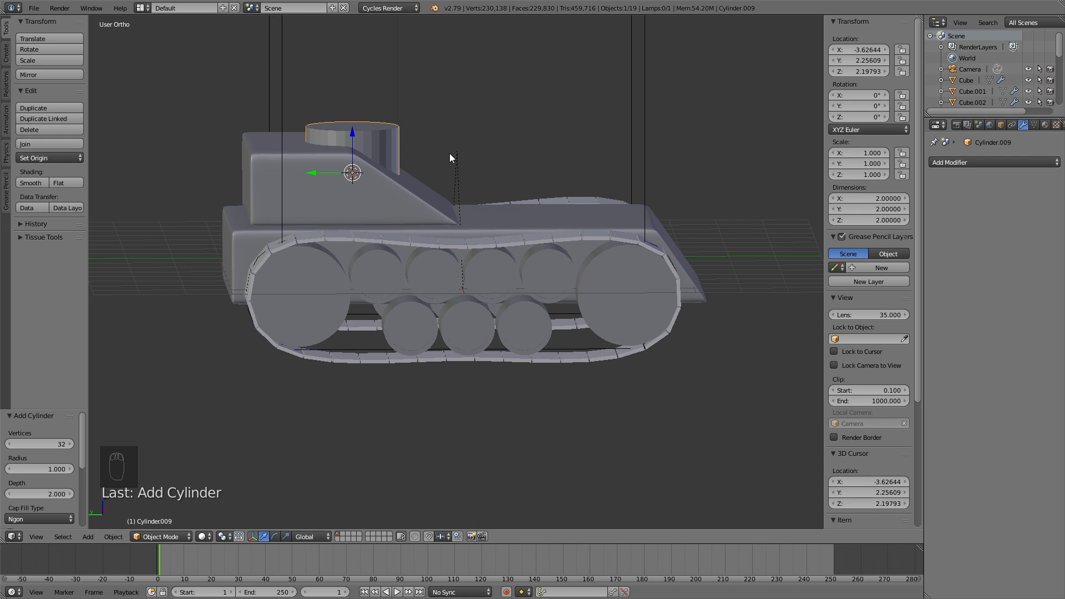
type("rx90")
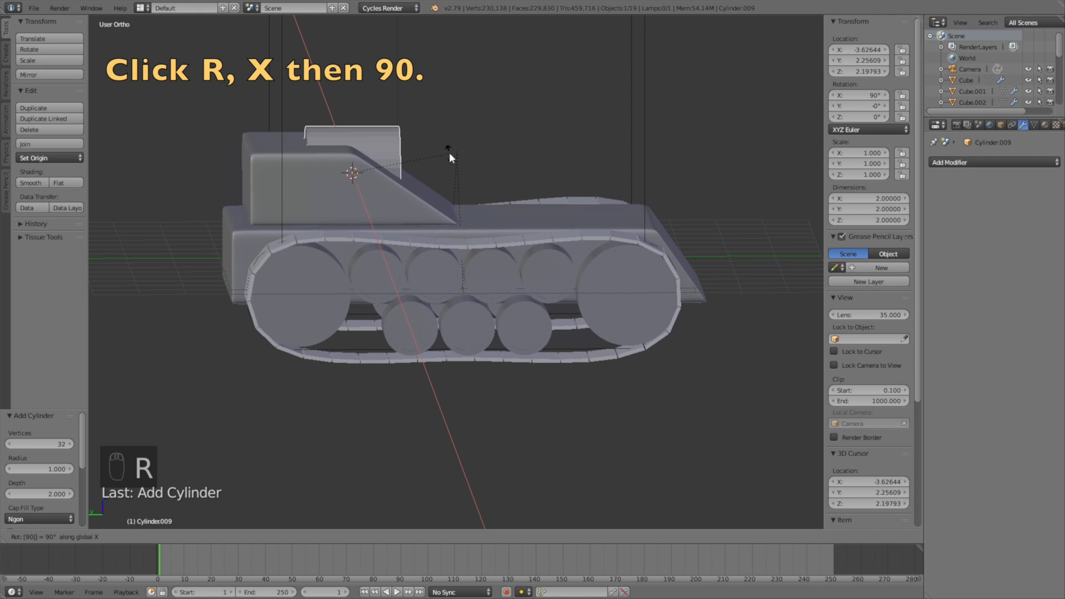
key("Return")
Step: Lower the cylinder along Z and slide it forward along Y to the cabin front
middle_click_drag(461, 155, 476, 135)
key("g")
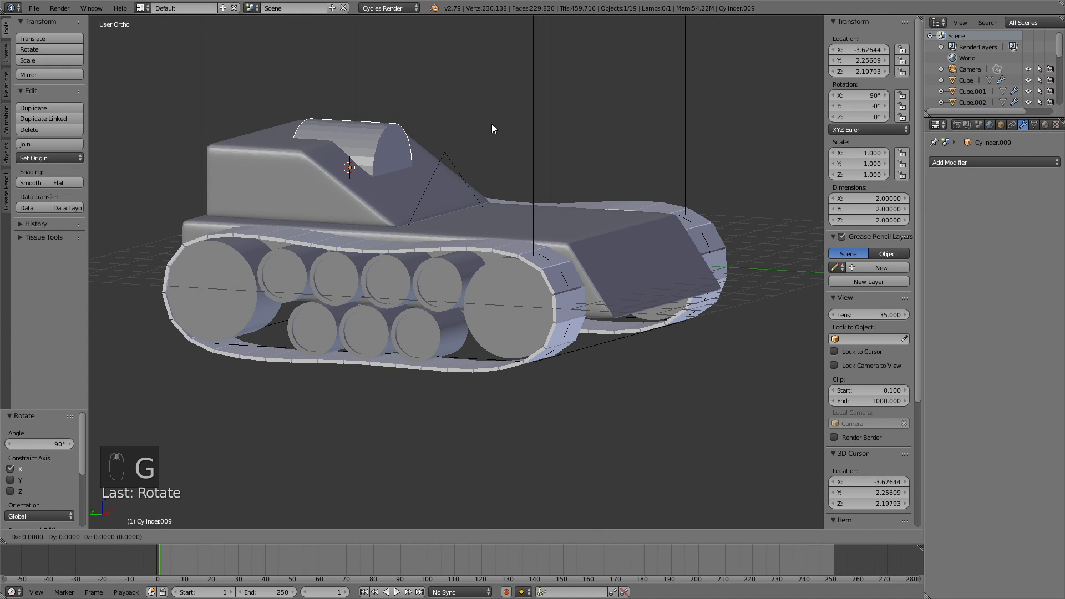
key("z")
left_click(494, 156)
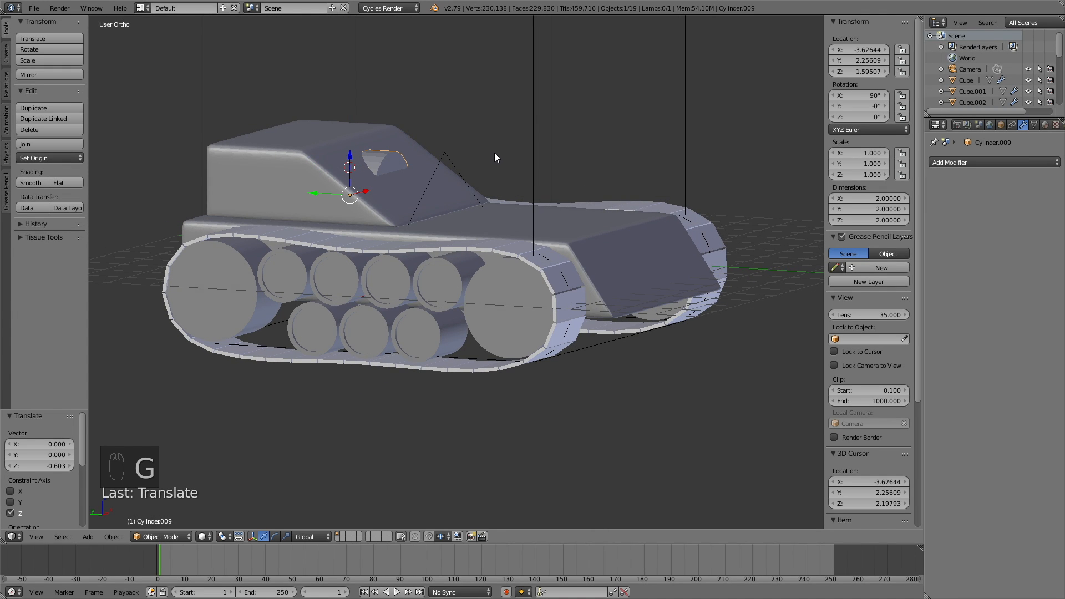
key("g")
key("y")
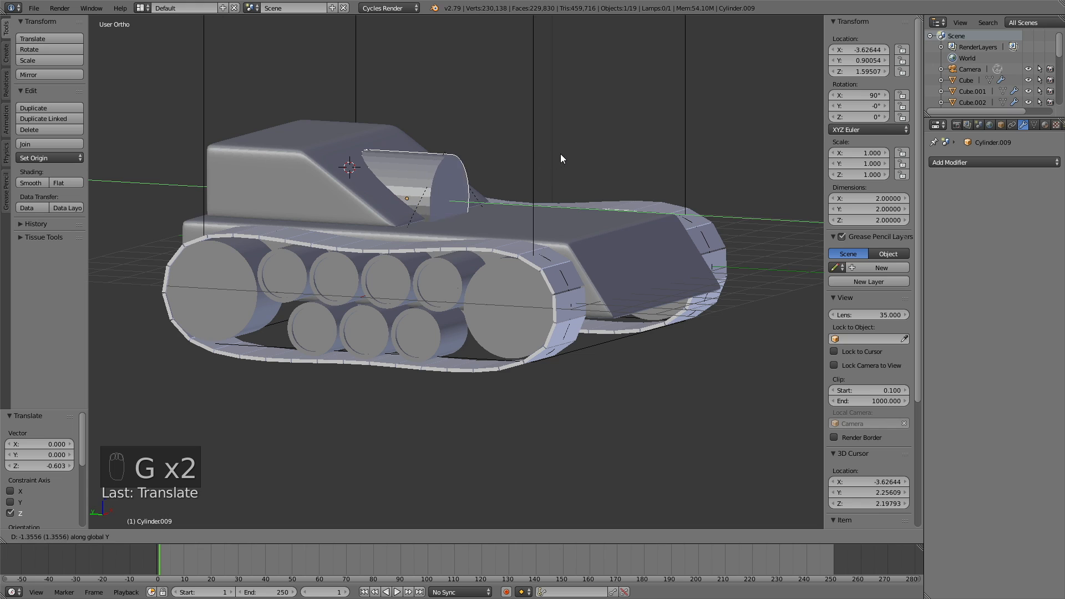
left_click(581, 138)
Step: Shrink the cylinder to 0.163 and raise it 0.482 to cabin height
key("s")
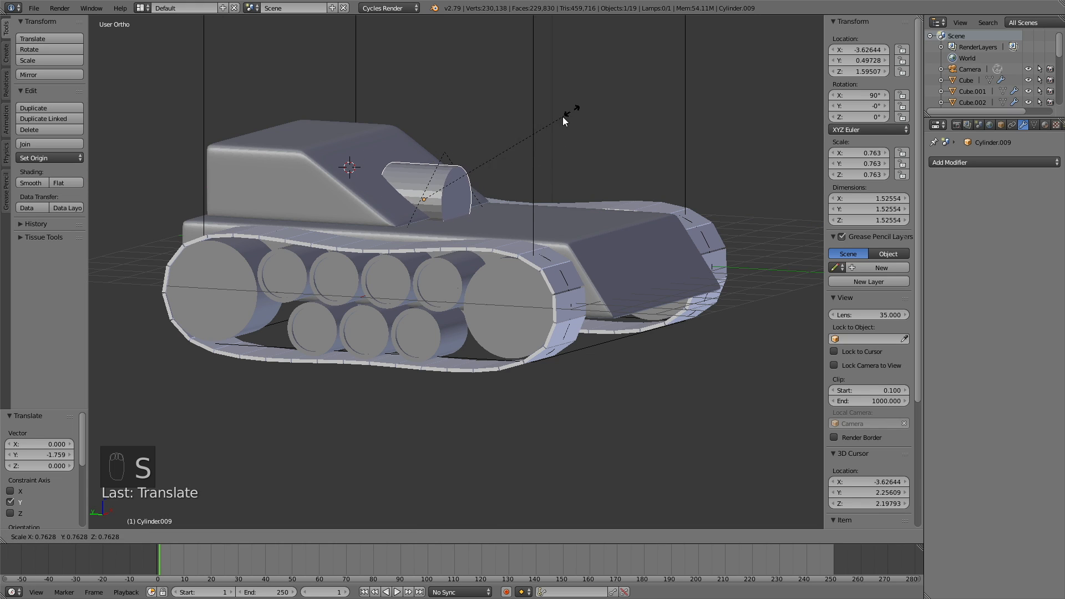
left_click(451, 172)
key("g")
key("z")
left_click(524, 151)
middle_click_drag(528, 149, 435, 133)
Step: From front view, scale the cylinder 2.771× excluding Y, making it 0.452 across but 0.163 deep
key("KP_1")
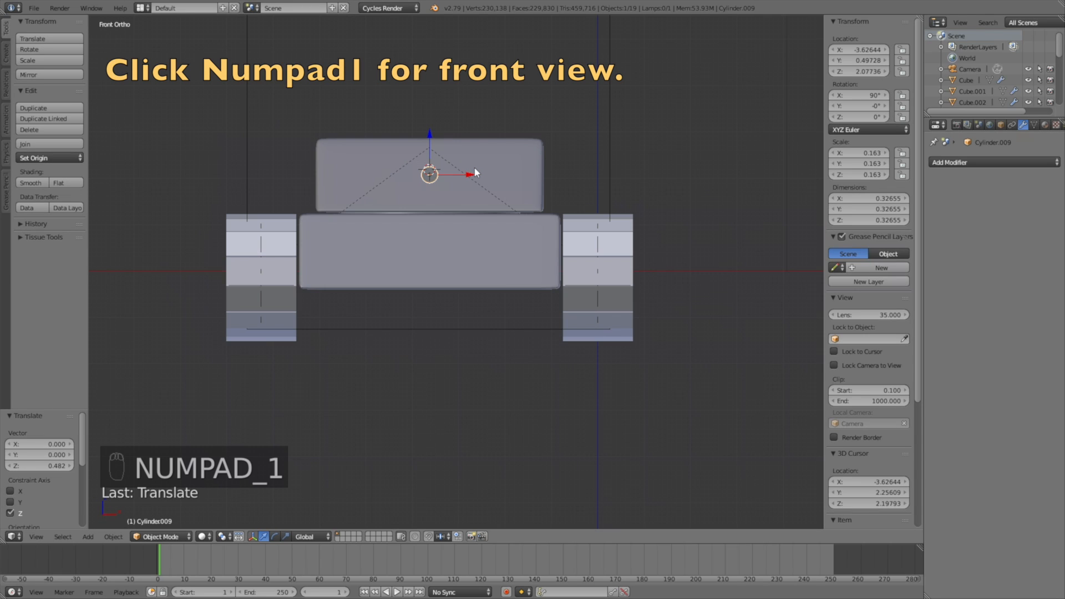
key("s")
key("shift+y")
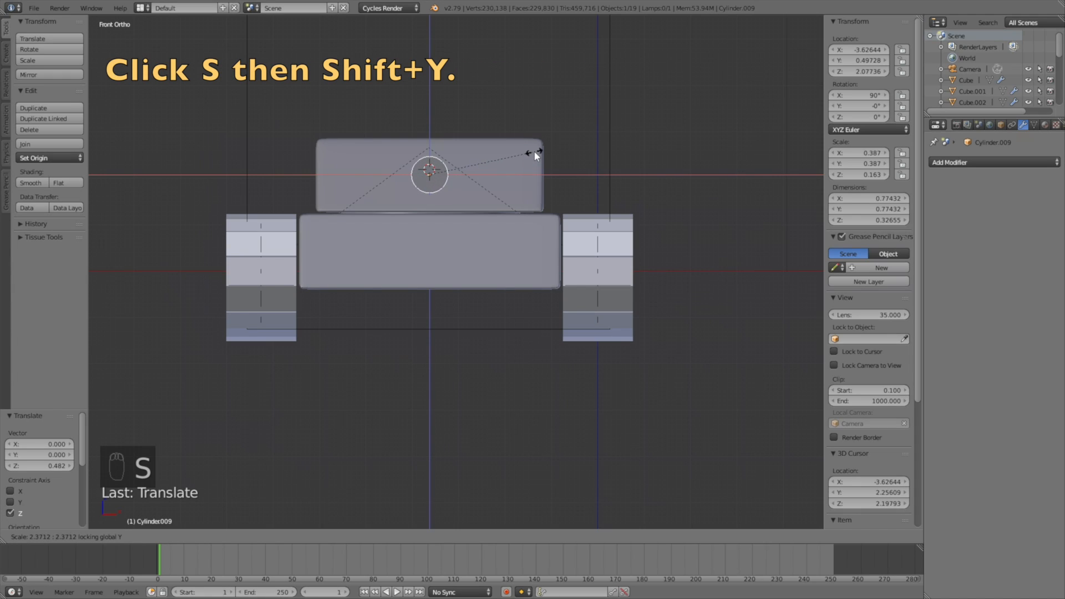
left_click(552, 150)
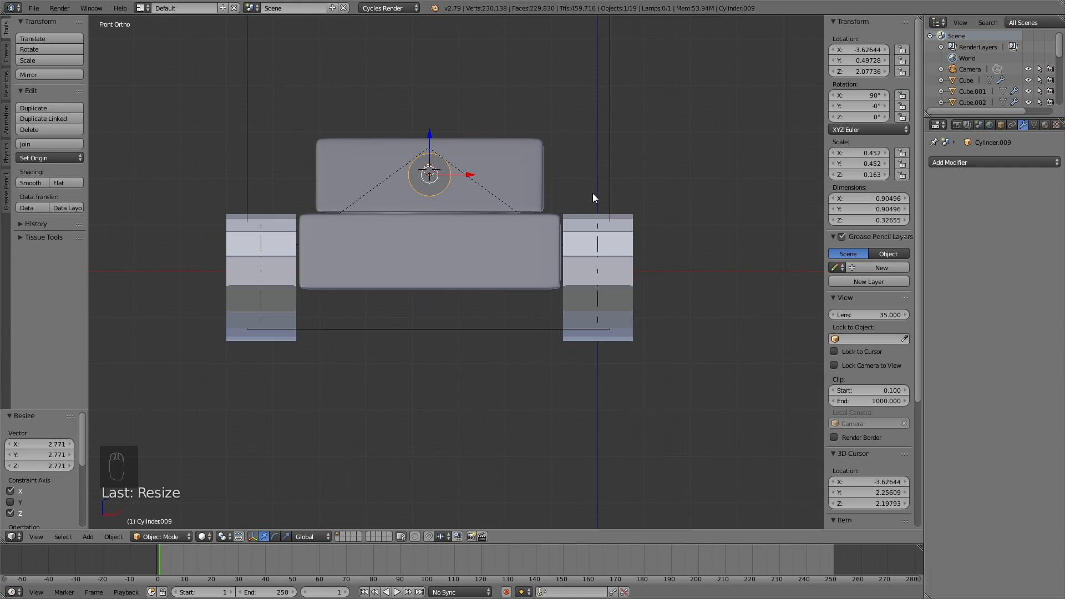
middle_click_drag(598, 189, 539, 209)
scroll(511, 192, "up", 4)
middle_click_drag(547, 115, 427, 294, "shift")
Step: In Edit Mode, select the cylinder's cap faces and set Mean Crease to 1.00
left_click(160, 536)
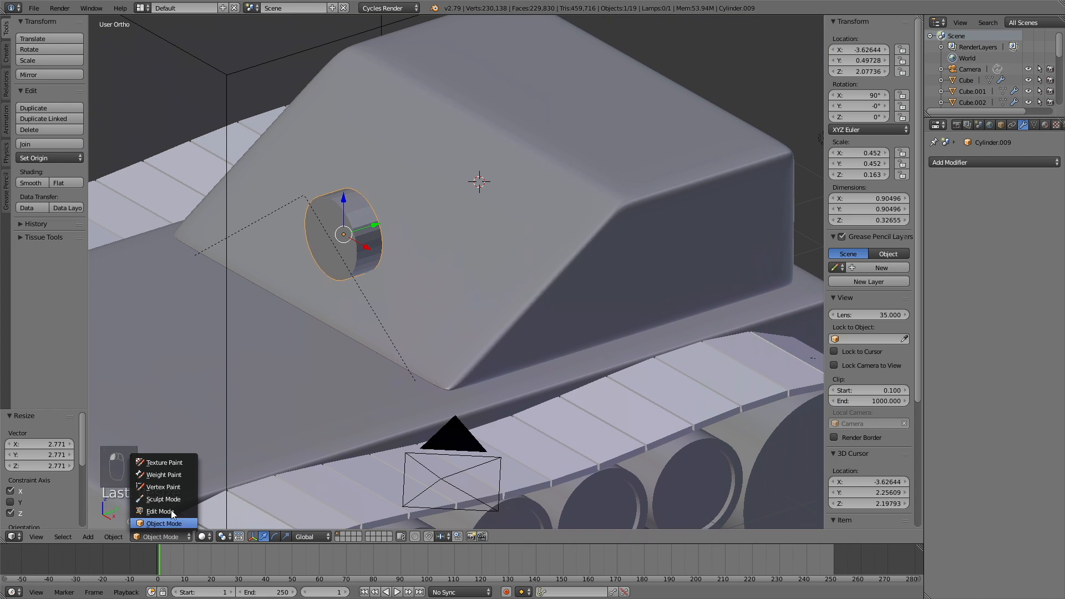
left_click(155, 508)
middle_click_drag(404, 275, 324, 261)
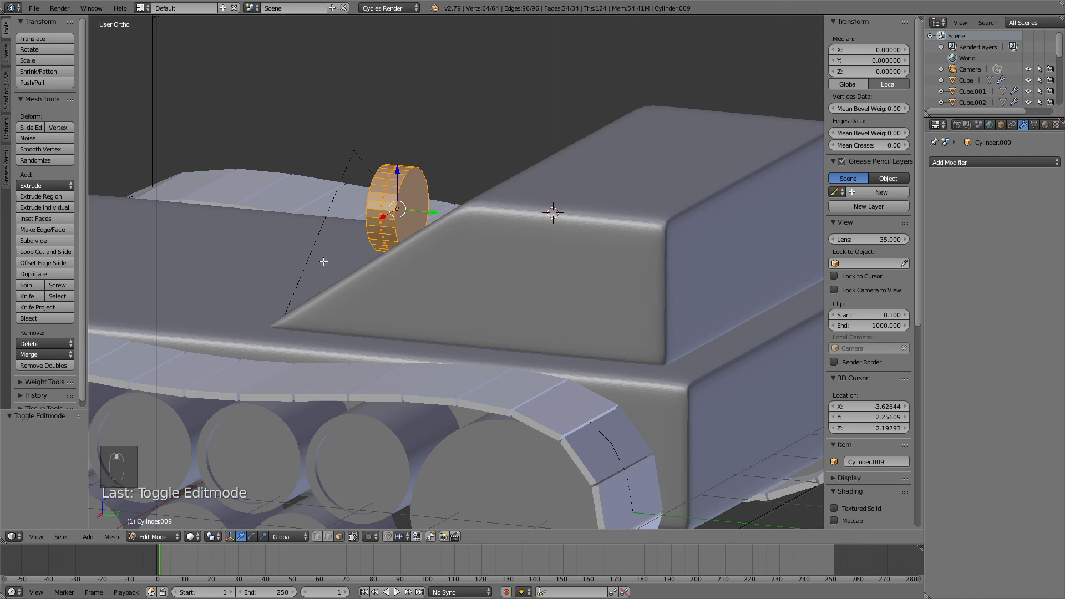
left_click(404, 203)
middle_click_drag(421, 180, 505, 180)
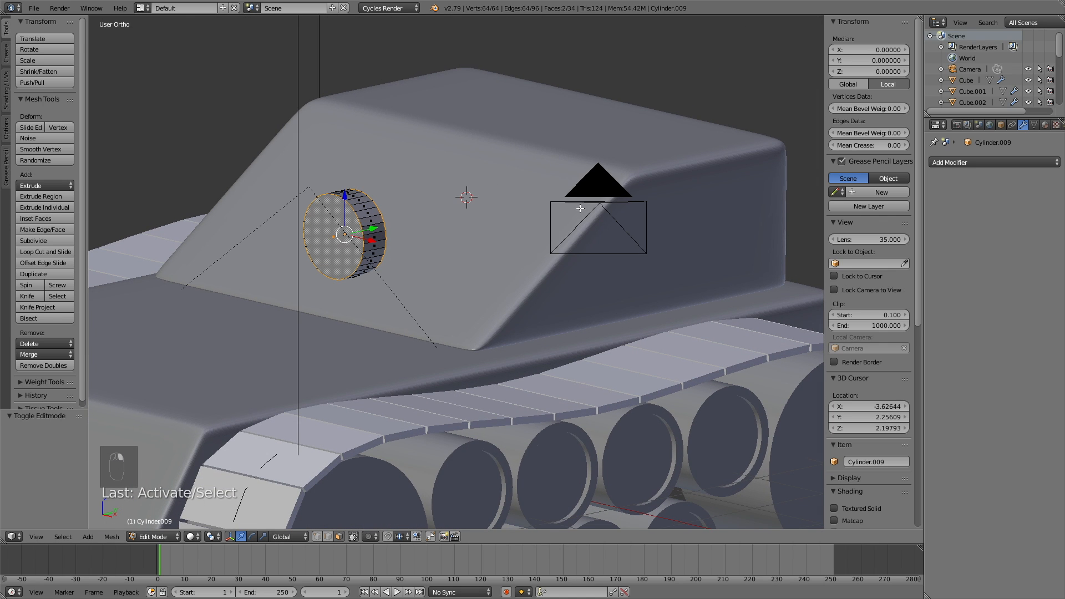
left_click_drag(844, 147, 910, 149)
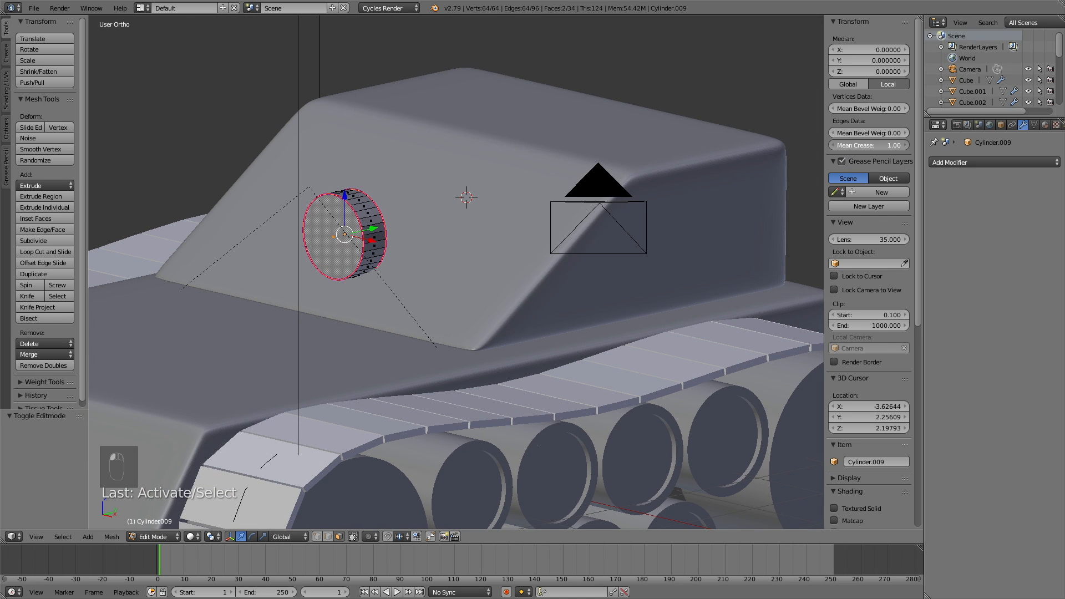
Step: Add a Subdivision Surface modifier to the cylinder with View 4 and Render 5
left_click(978, 164)
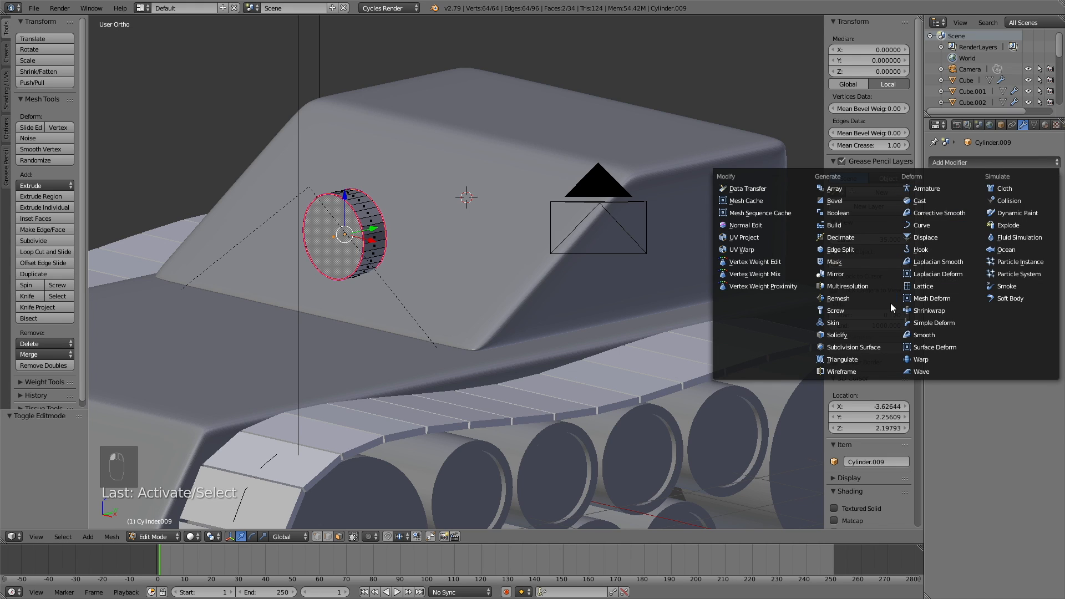
left_click(860, 347)
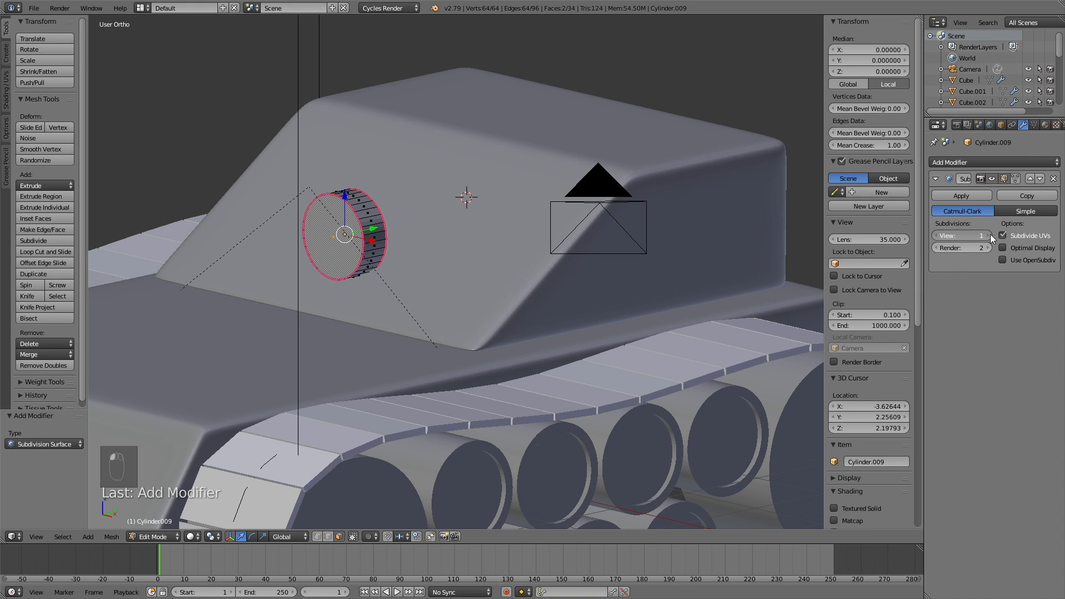
left_click(990, 248)
left_click(989, 248)
left_click(989, 248)
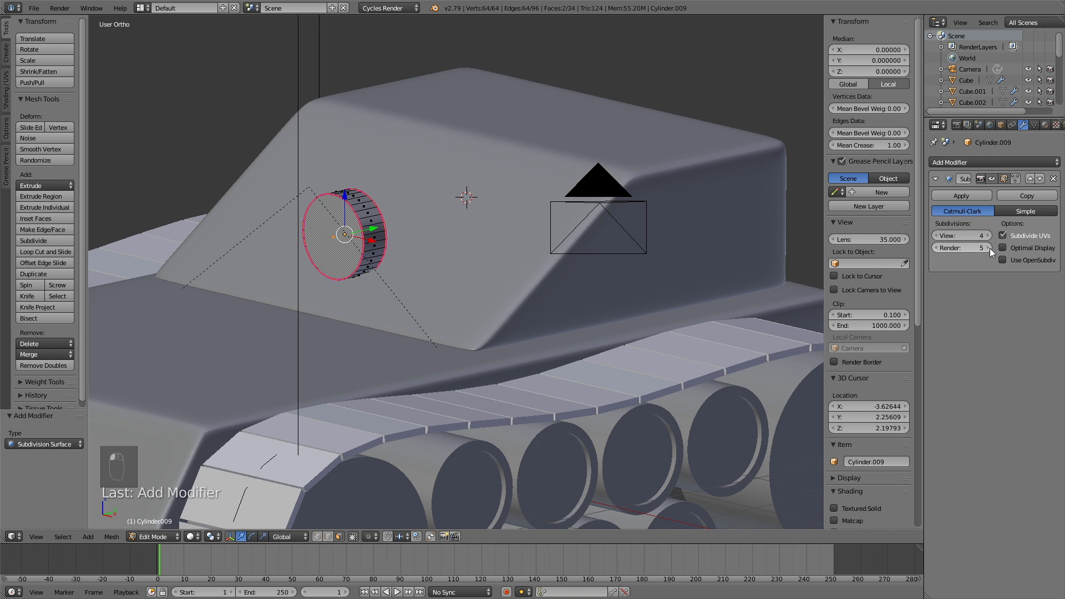
middle_click_drag(454, 281, 366, 318)
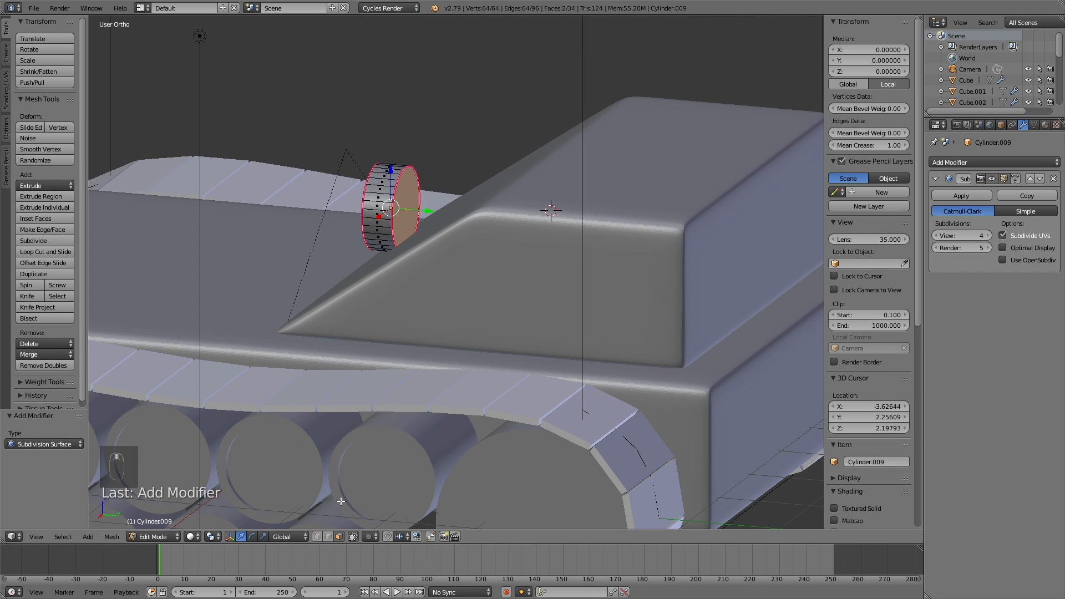
Step: Pull the cylinder's rear cap face out along Y to lengthen it
right_click(410, 215)
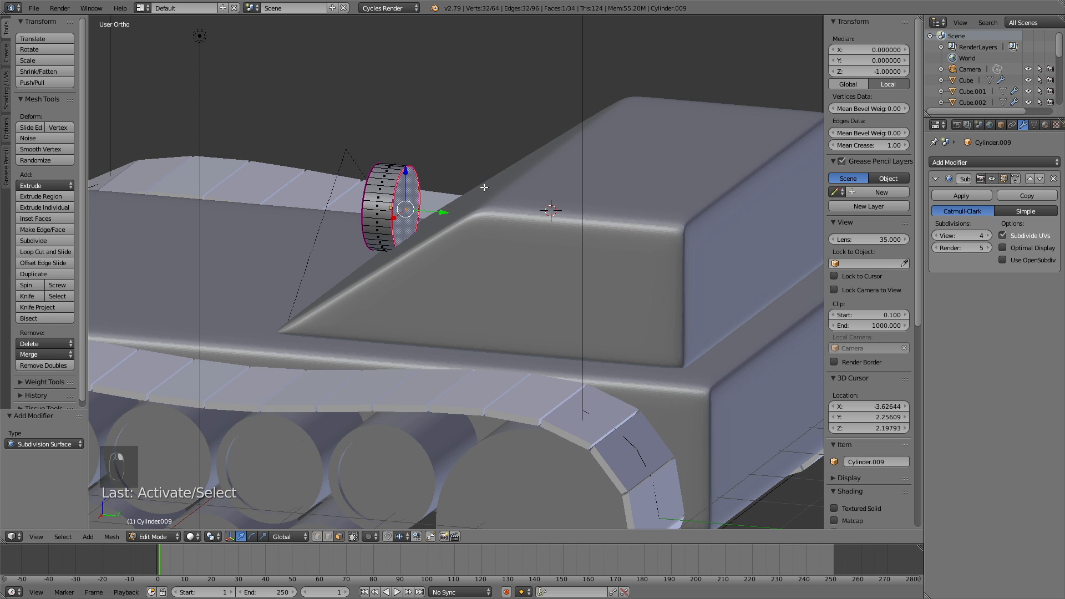
key("g")
key("y")
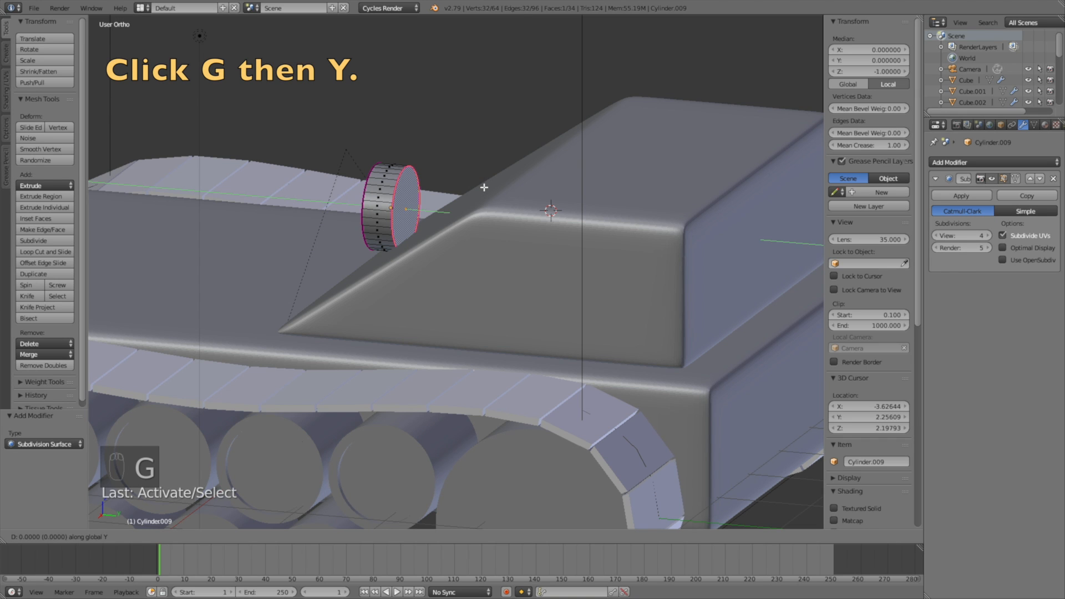
left_click(602, 216)
scroll(531, 233, "down", 4)
middle_click_drag(530, 233, 470, 269)
scroll(506, 257, "down", 1)
Step: Extend the front cap -6.194 along Y into a long barrel, then select the whole barrel
right_click(408, 253)
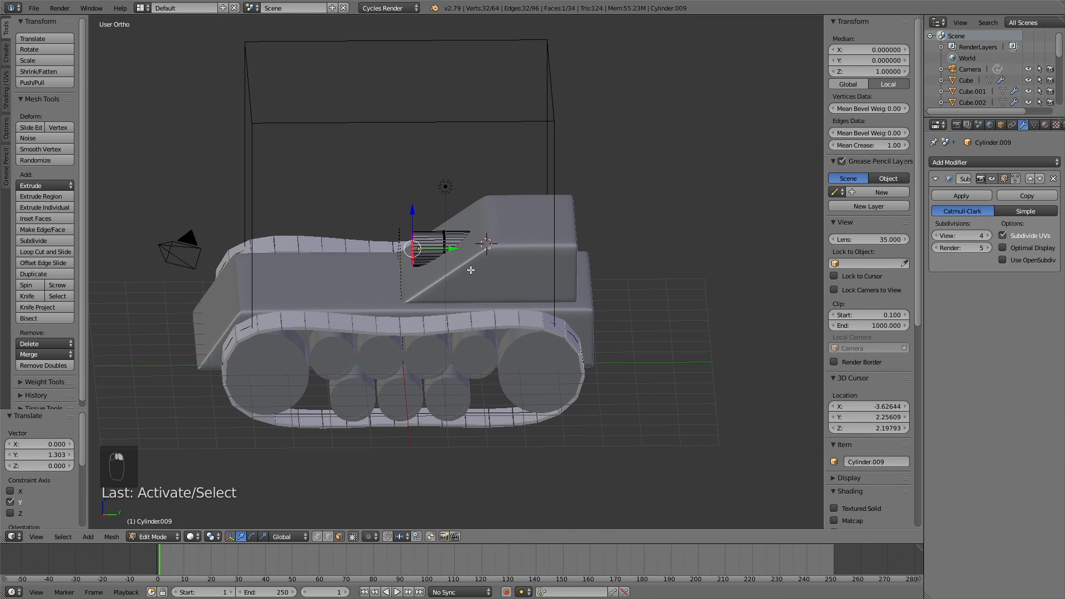
key("g")
key("y")
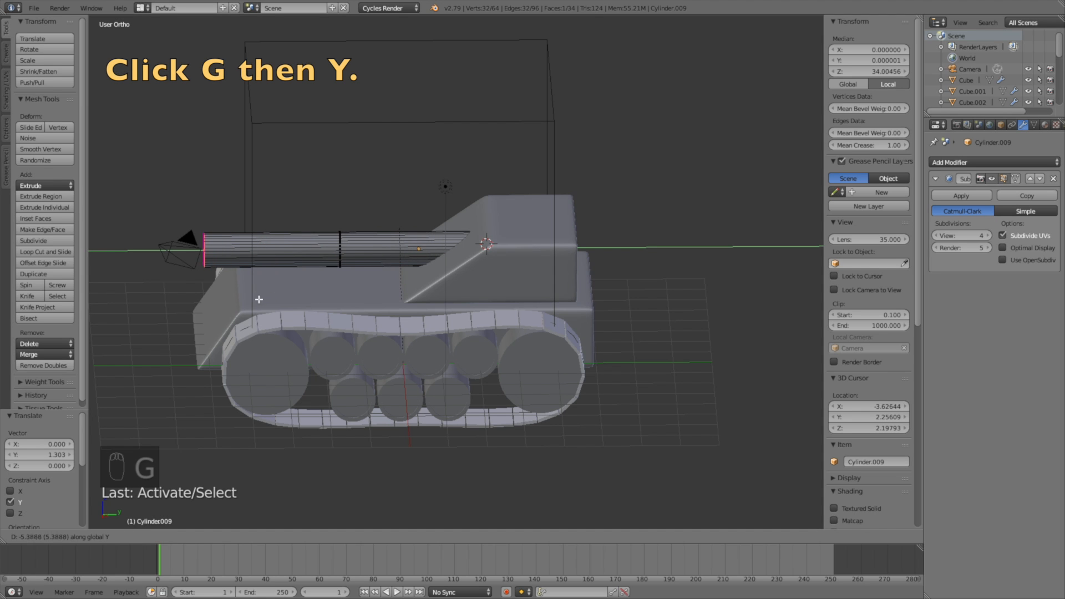
left_click(231, 303)
middle_click_drag(232, 304, 350, 314)
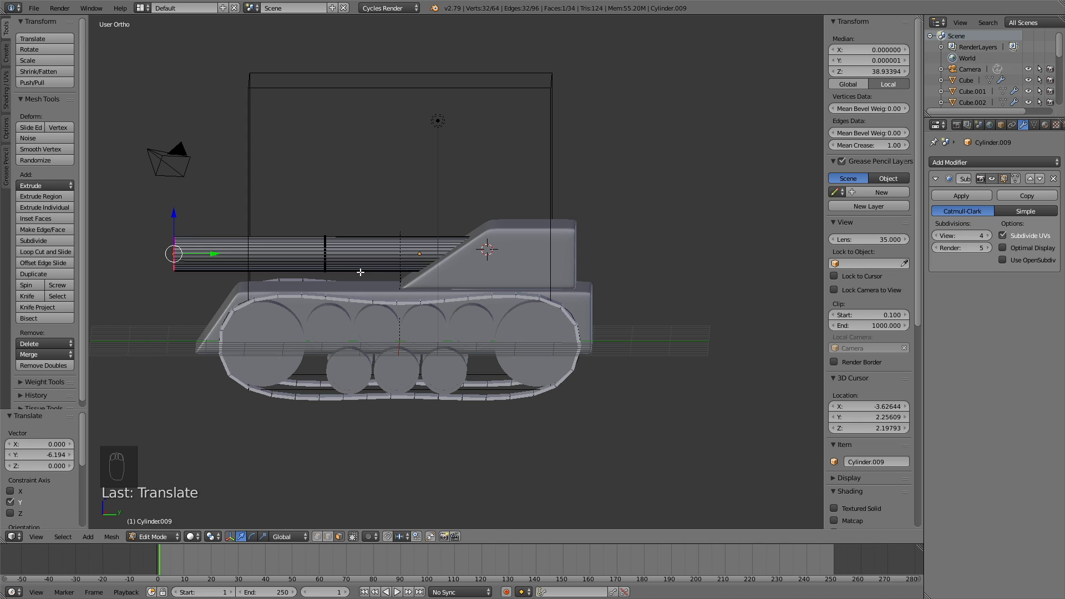
key("a")
key("a")
key("a")
middle_click_drag(360, 273, 491, 279)
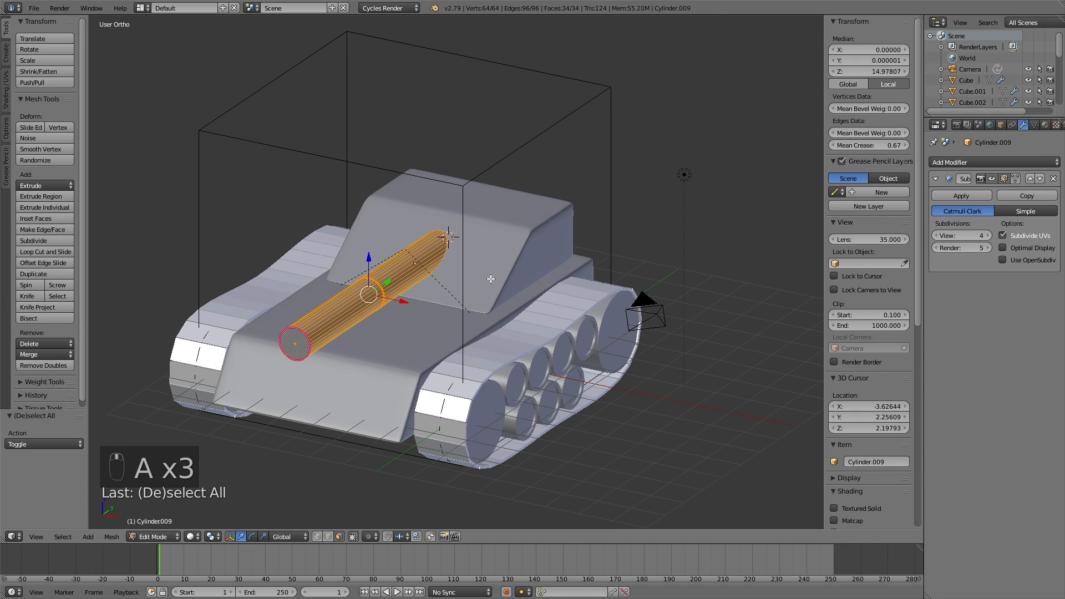
Step: Scale the barrel excluding Y, settling its thickness at 0.755 while keeping its length
key("s")
key("shift+y")
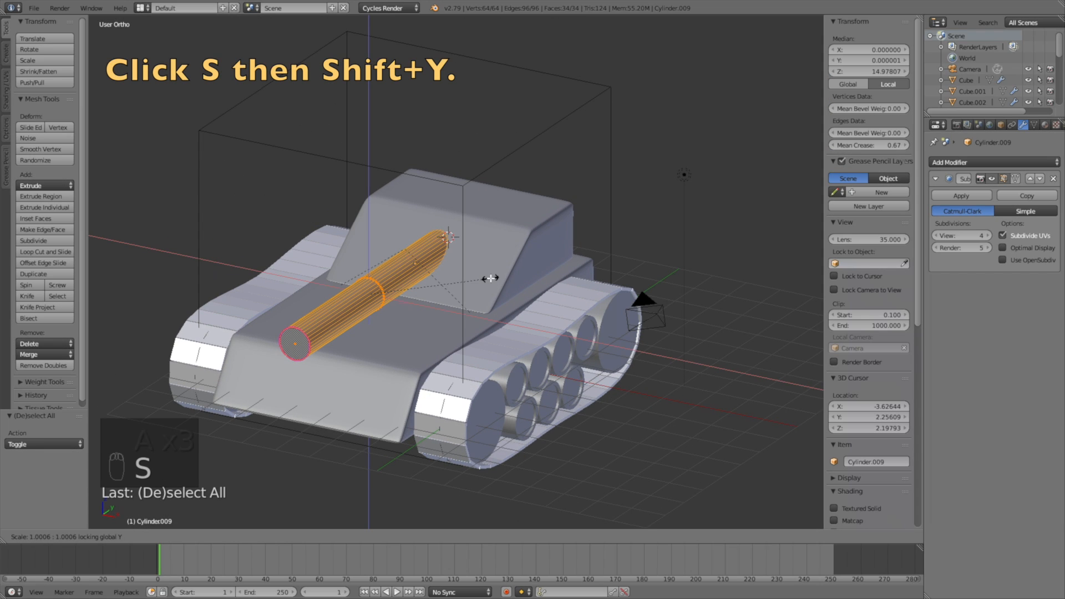
left_click(458, 280)
mouse_move(458, 280)
middle_mouse_down()
mouse_move(403, 303)
mouse_move(454, 292)
middle_mouse_up()
key("s")
key("shift+y")
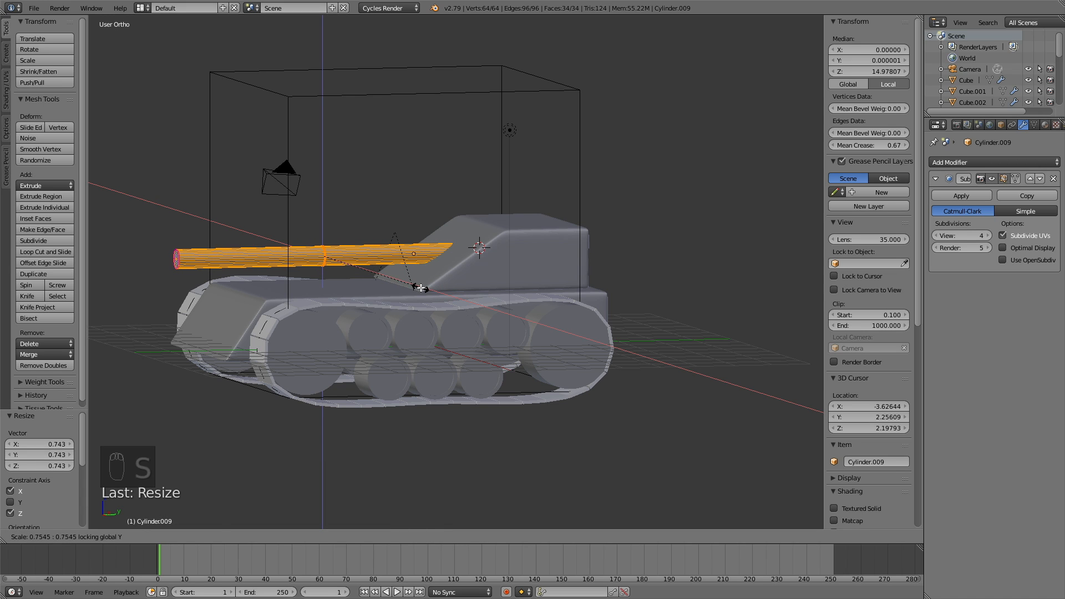
left_click(421, 288)
middle_click_drag(422, 288, 528, 326)
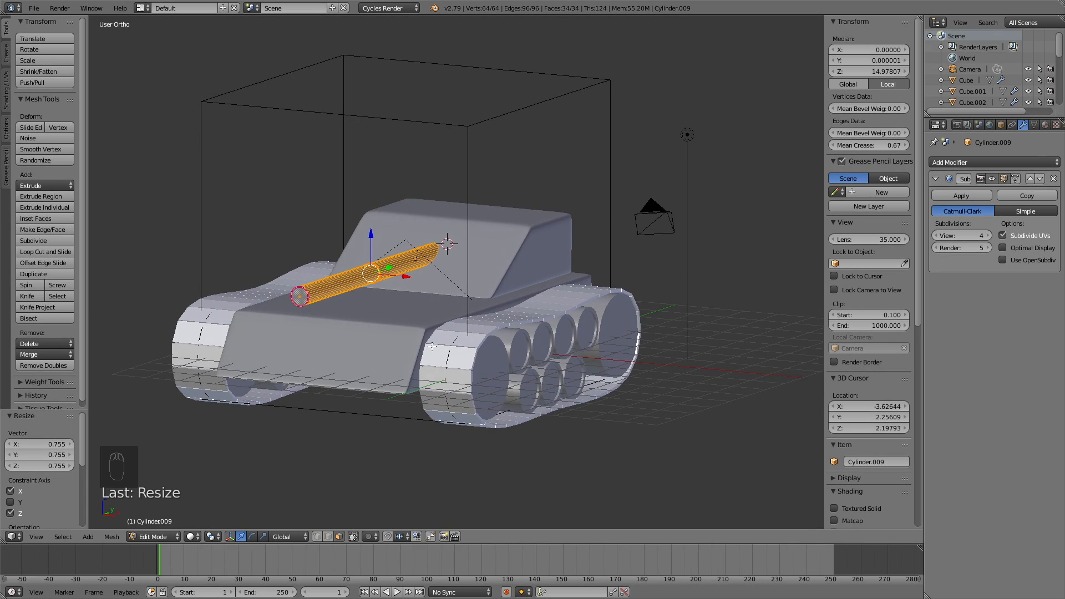
scroll(341, 353, "up", 3)
middle_click_drag(341, 354, 463, 327, "shift")
scroll(464, 326, "up", 2)
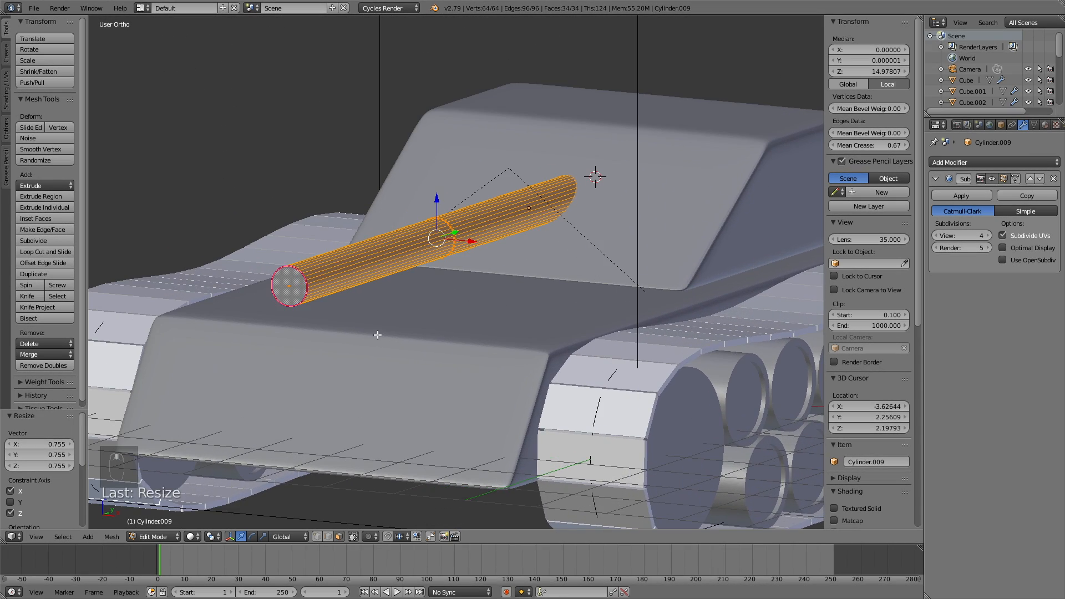
Step: Select the barrel's end-cap face and frame it in the right orthographic view
right_click(352, 263)
middle_click_drag(416, 261, 369, 280)
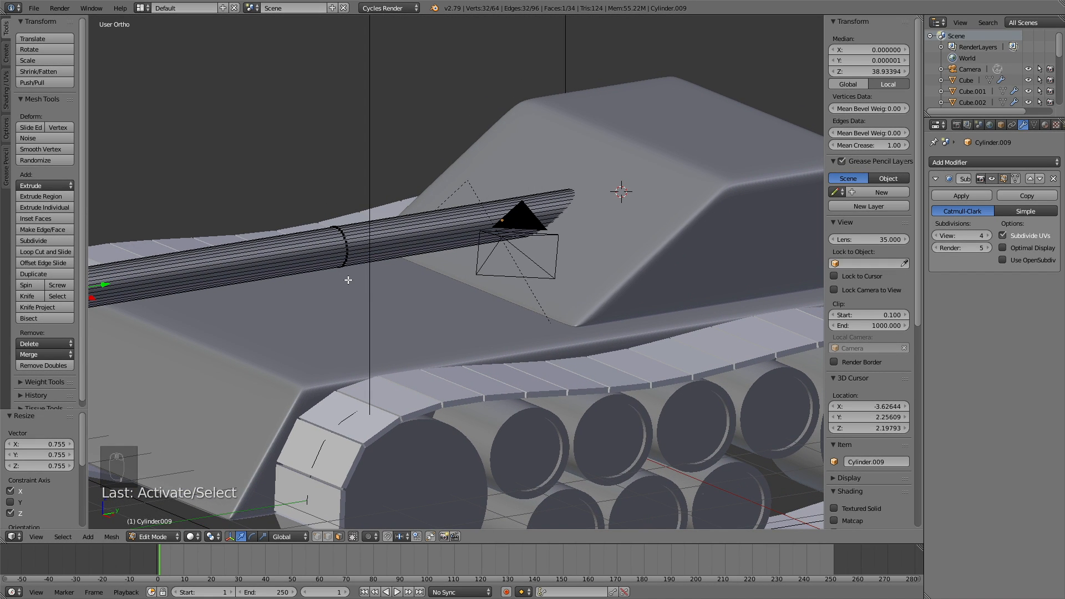
key("KP_3")
middle_click_drag(310, 245, 737, 270, "shift")
scroll(345, 238, "up", 3)
middle_click_drag(344, 238, 451, 273, "shift")
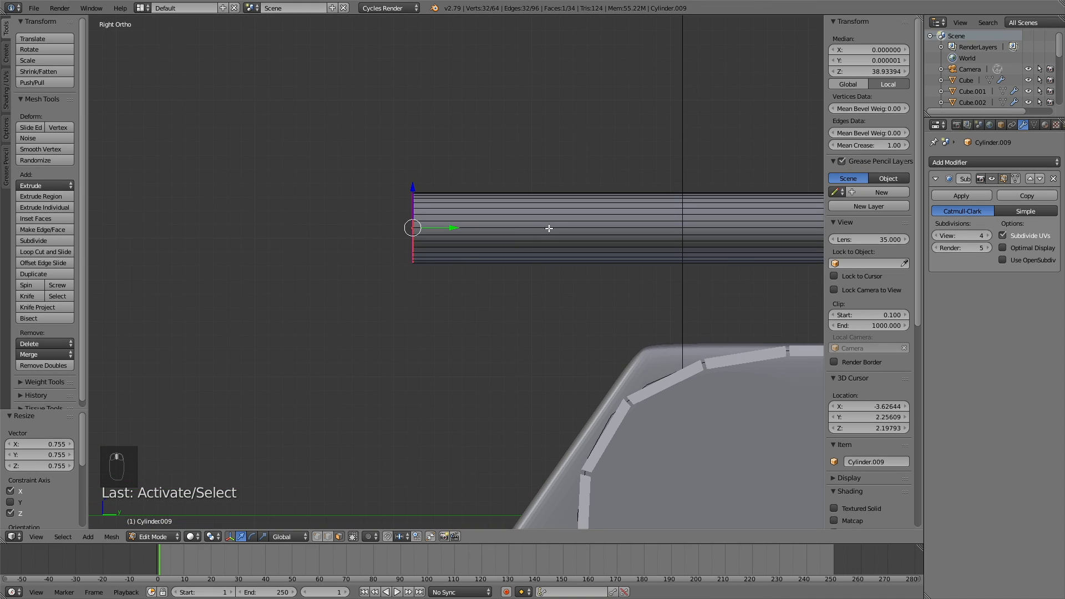
Step: Extrude and widen the tip to 1.255, then extrude it out 0.252 as a muzzle ring
key("e")
left_click(578, 228)
key("s")
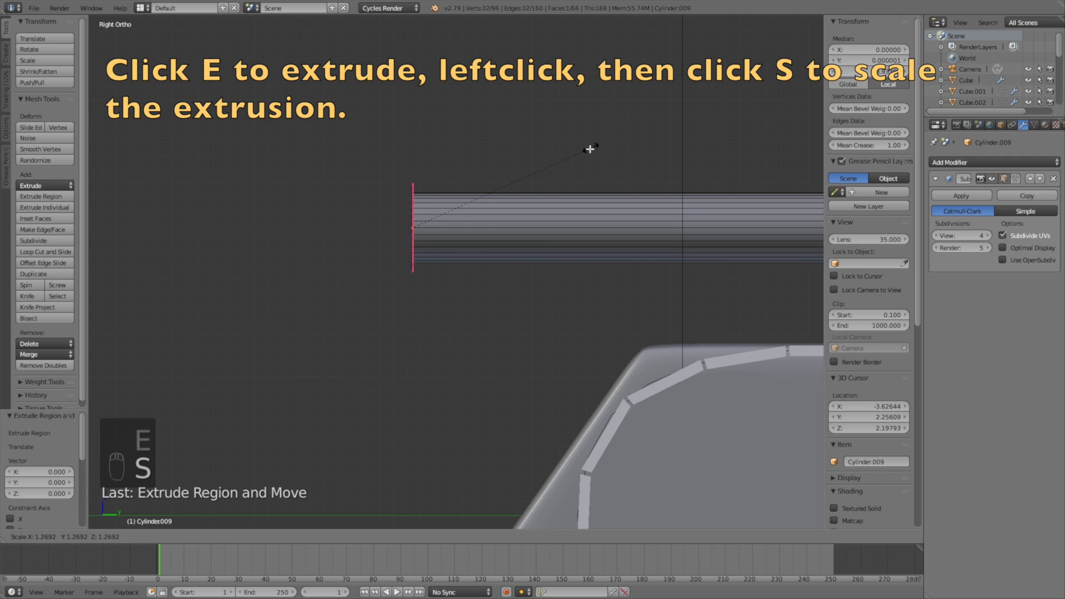
left_click(589, 150)
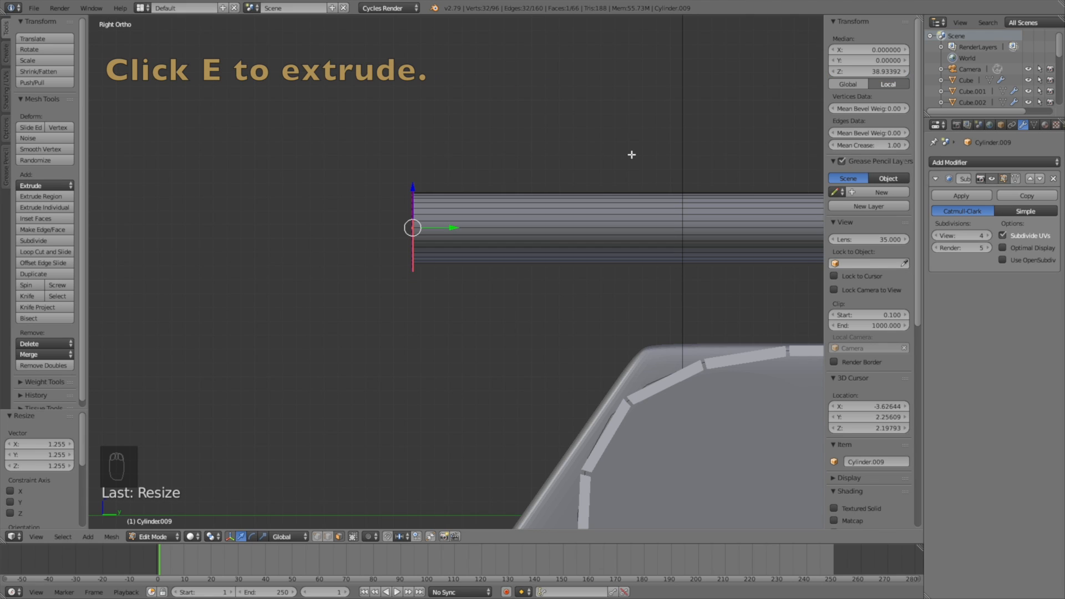
key("e")
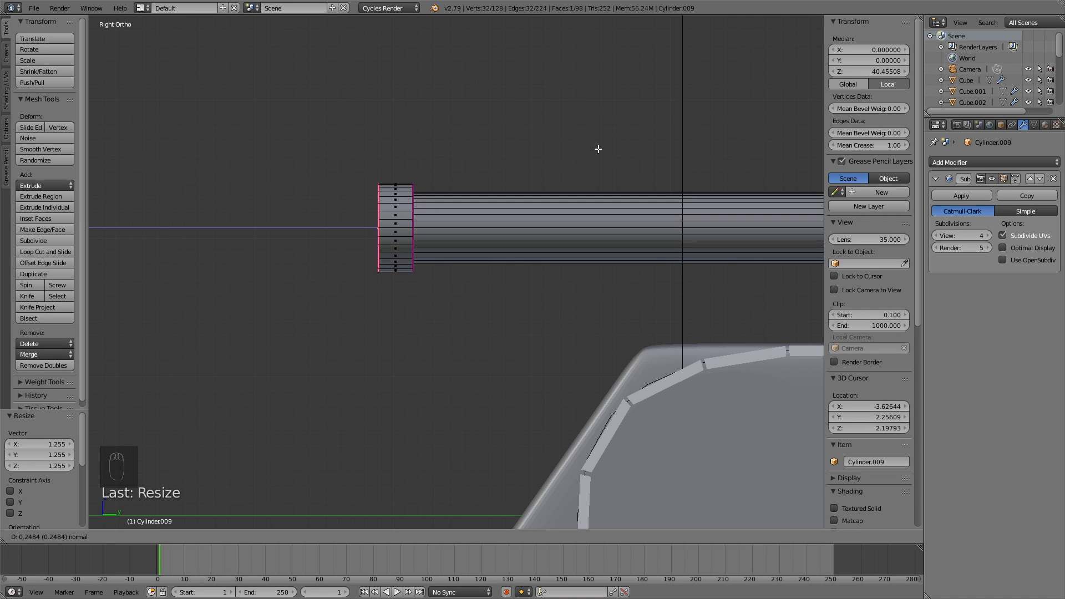
left_click(596, 149)
middle_click_drag(597, 184, 710, 190)
Step: Extrude the muzzle end face in place and shrink it to a 0.624 inner ring
key("e")
left_click(708, 185)
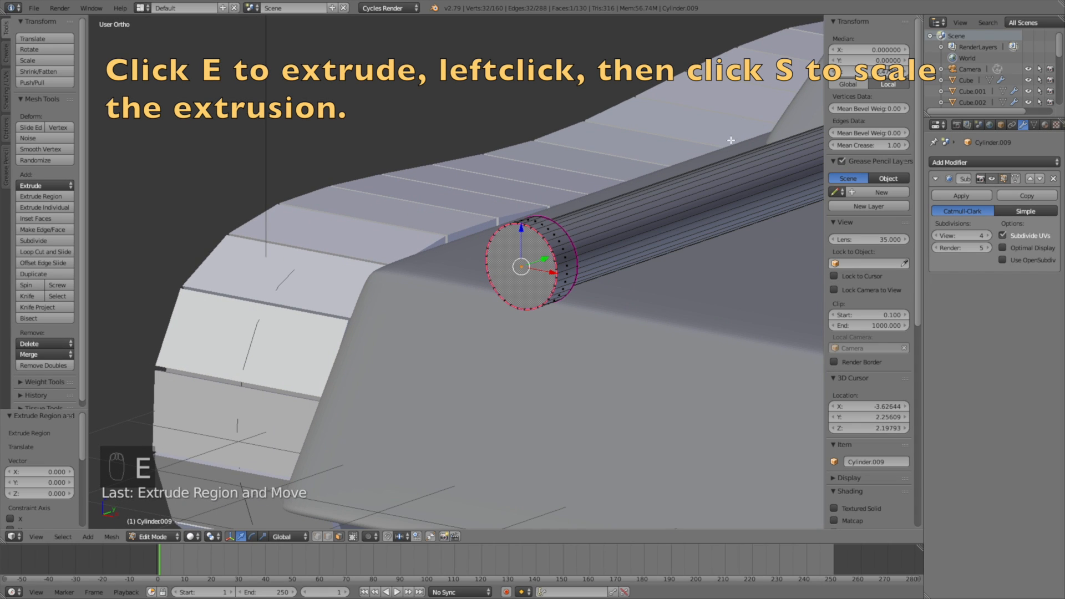
key("s")
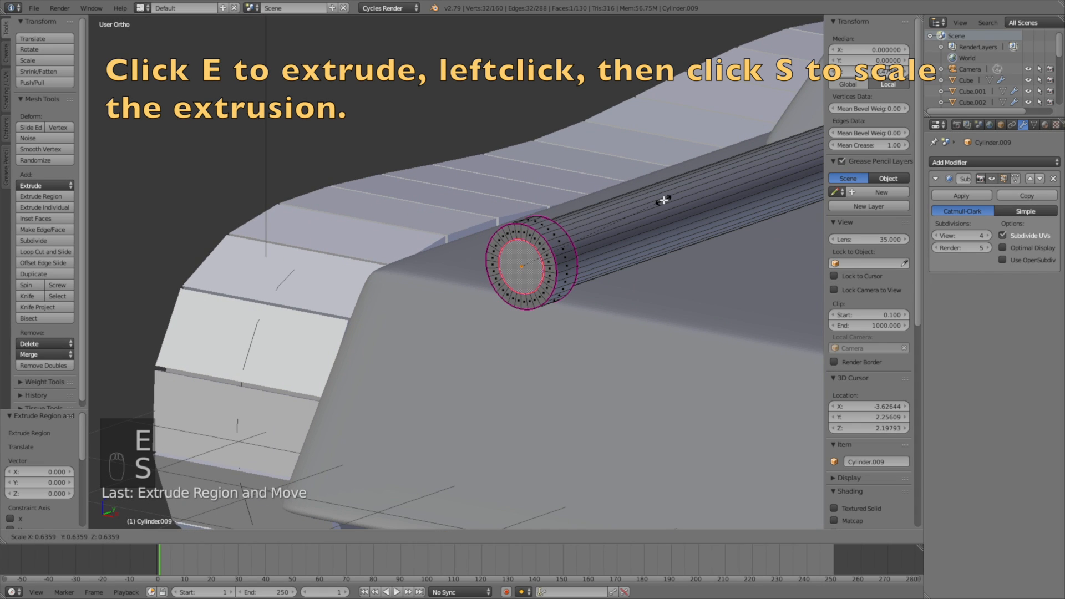
left_click(661, 202)
scroll(697, 259, "down", 5)
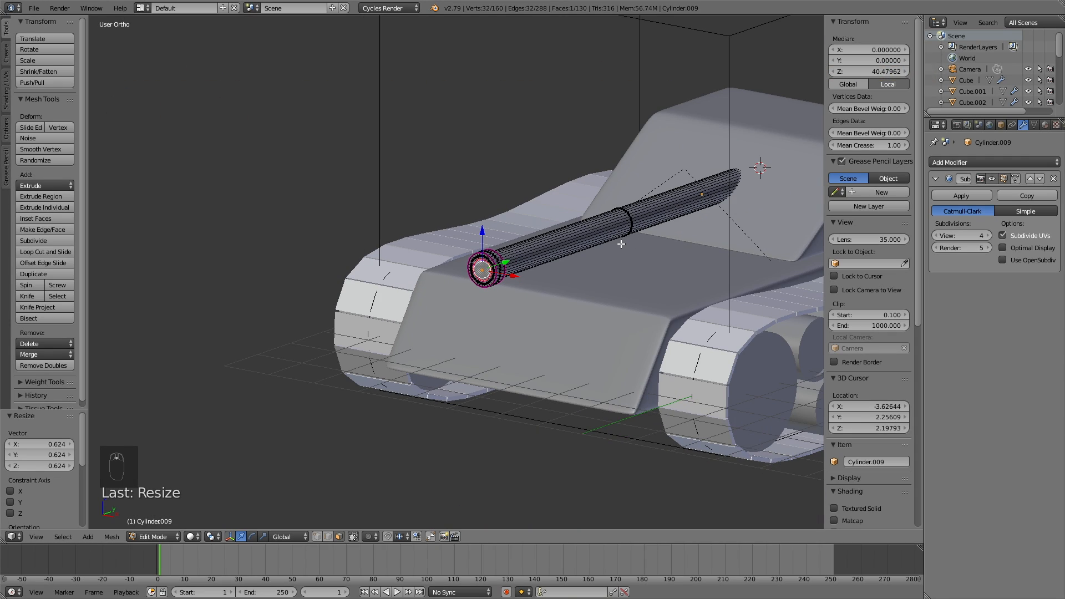
key("KP_3")
Step: Push the inner ring 0.229 along Y into the barrel to form a recessed bore
key("z")
key("e")
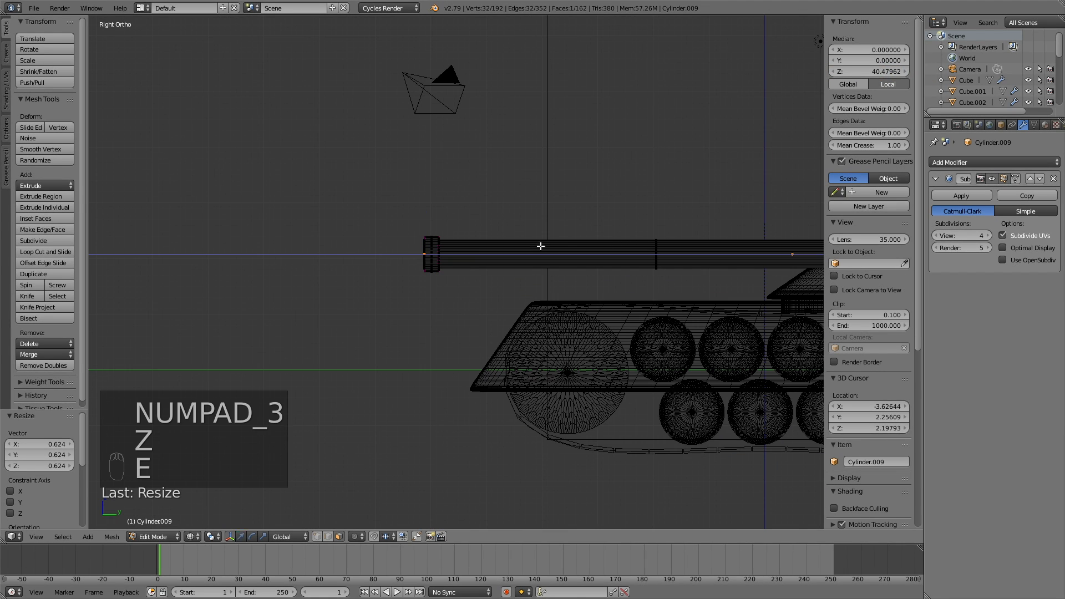
left_click(228, 247)
middle_click_drag(431, 243, 202, 250, "shift")
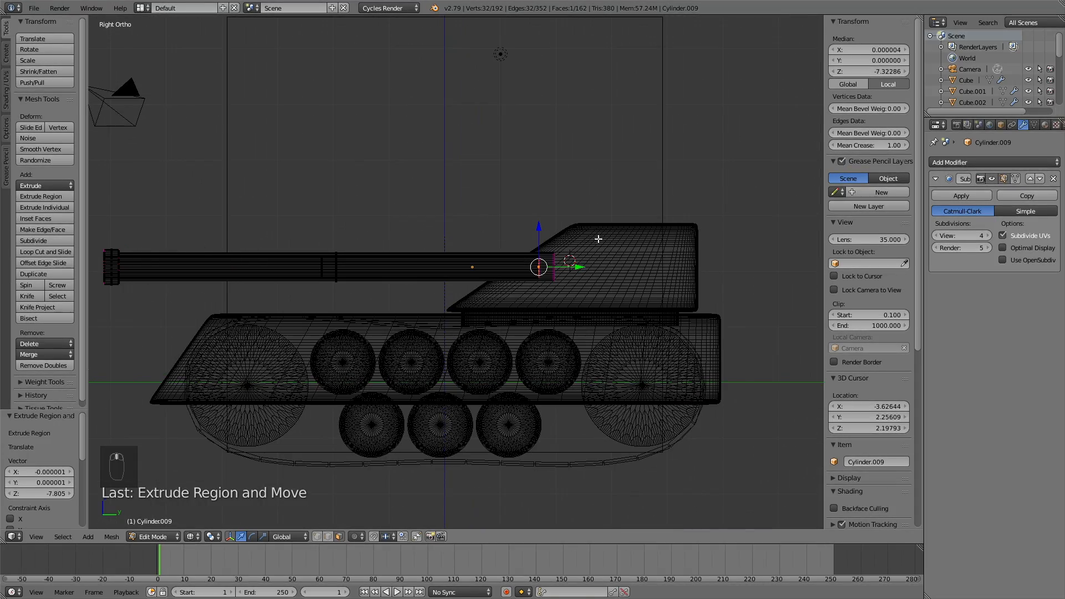
key("g")
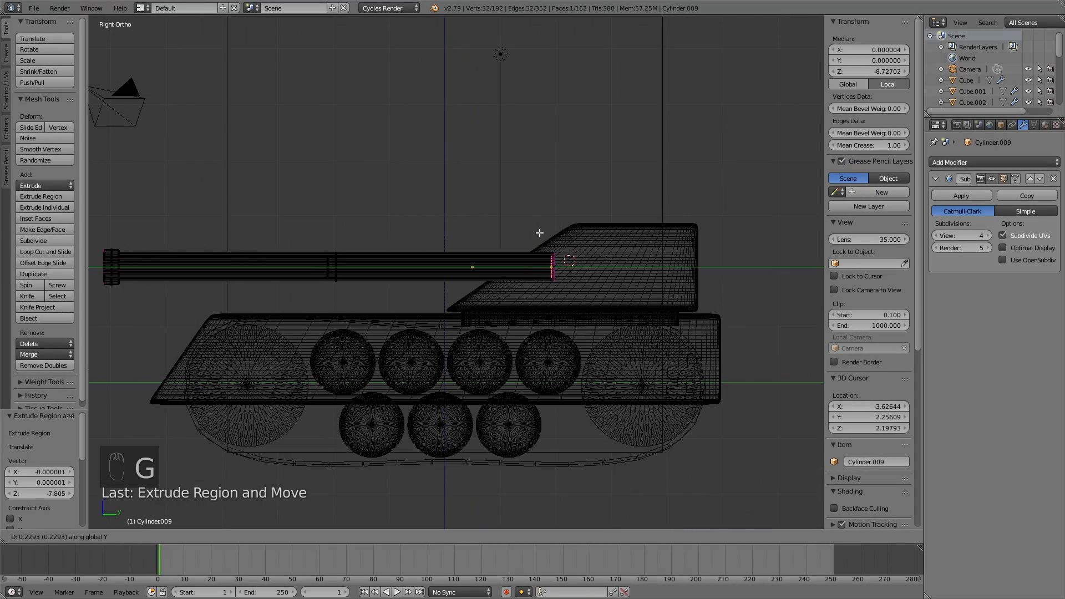
left_click(540, 233)
mouse_move(354, 257)
middle_mouse_down()
mouse_move(416, 278)
mouse_move(435, 268)
mouse_move(456, 289)
mouse_move(446, 291)
mouse_move(469, 331)
mouse_move(409, 328)
middle_mouse_up()
key("z")
Step: In Edge select mode, loop-select the muzzle's inner edge ring
scroll(469, 332, "up", 3)
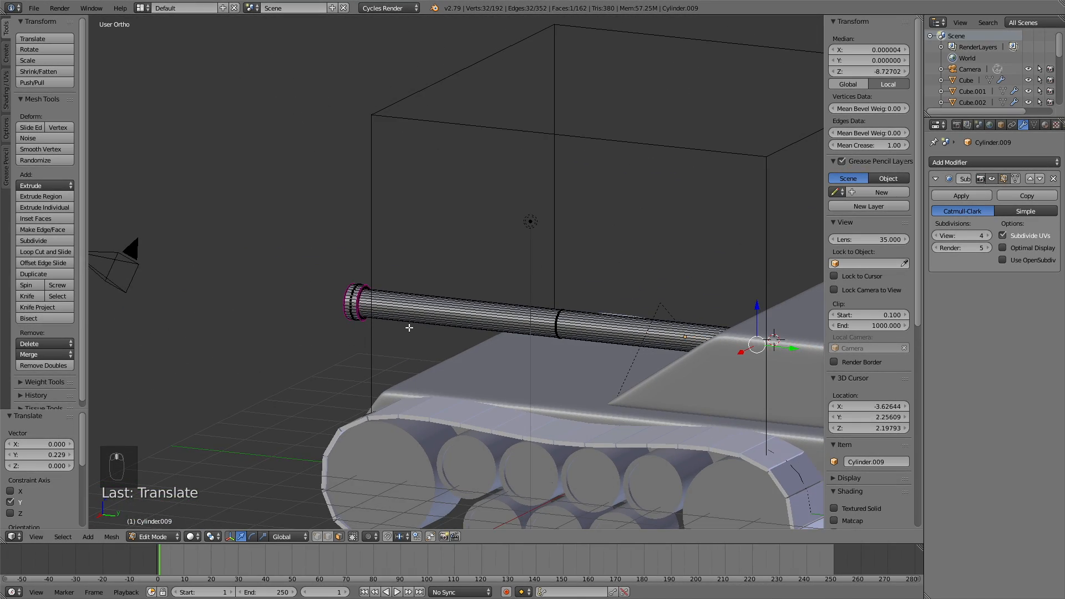
scroll(309, 328, "up", 5)
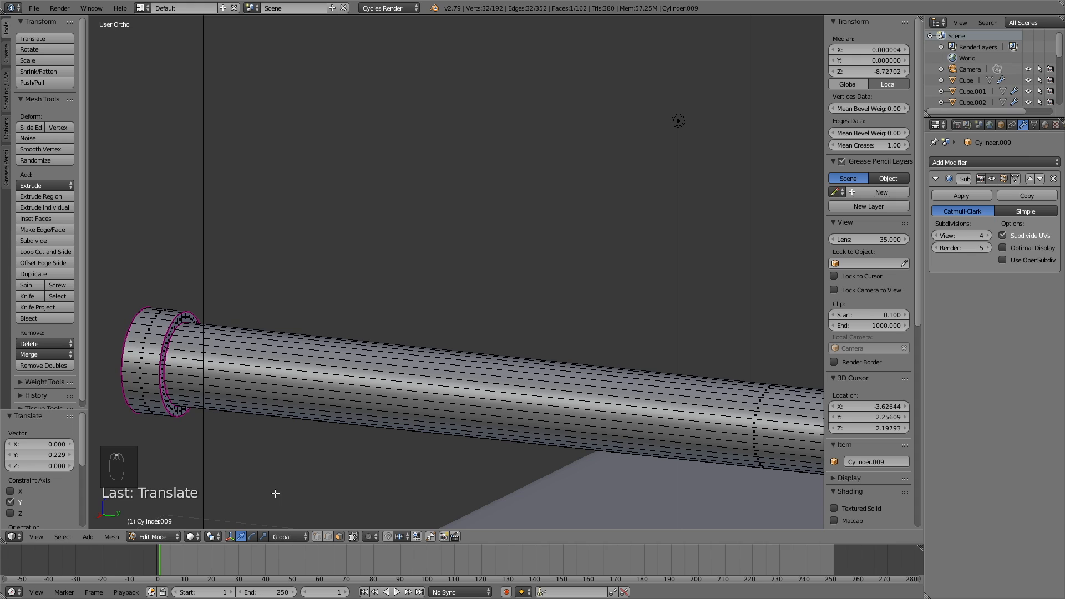
left_click(324, 536)
left_click(166, 353, "alt")
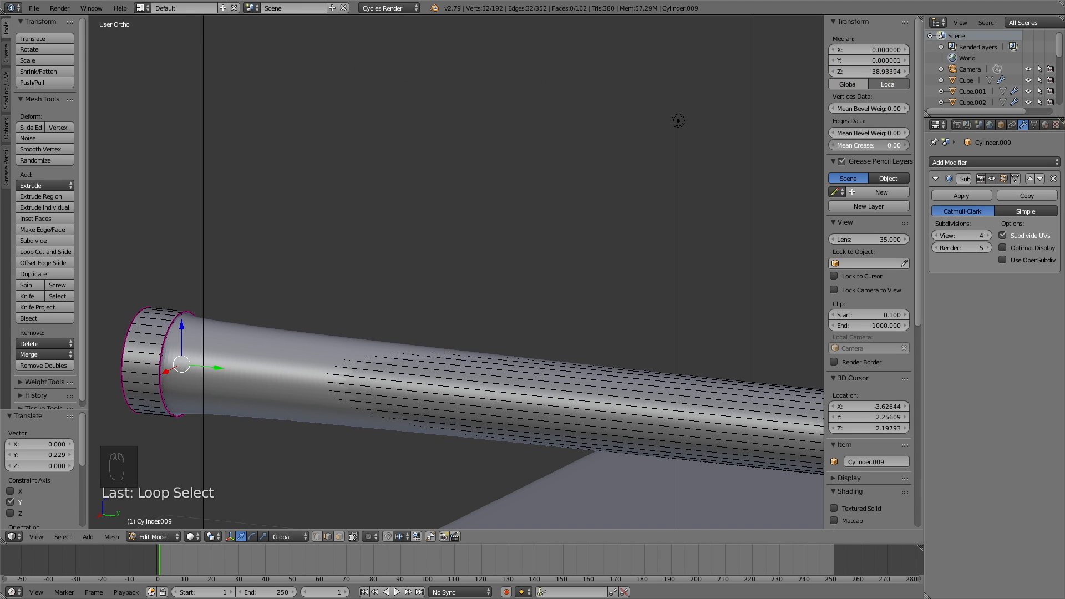
Step: Select only the muzzle's outer front edge loop and set its Mean Crease to 0.09
scroll(452, 291, "down", 4)
middle_click_drag(383, 301, 487, 295)
scroll(605, 274, "down", 3)
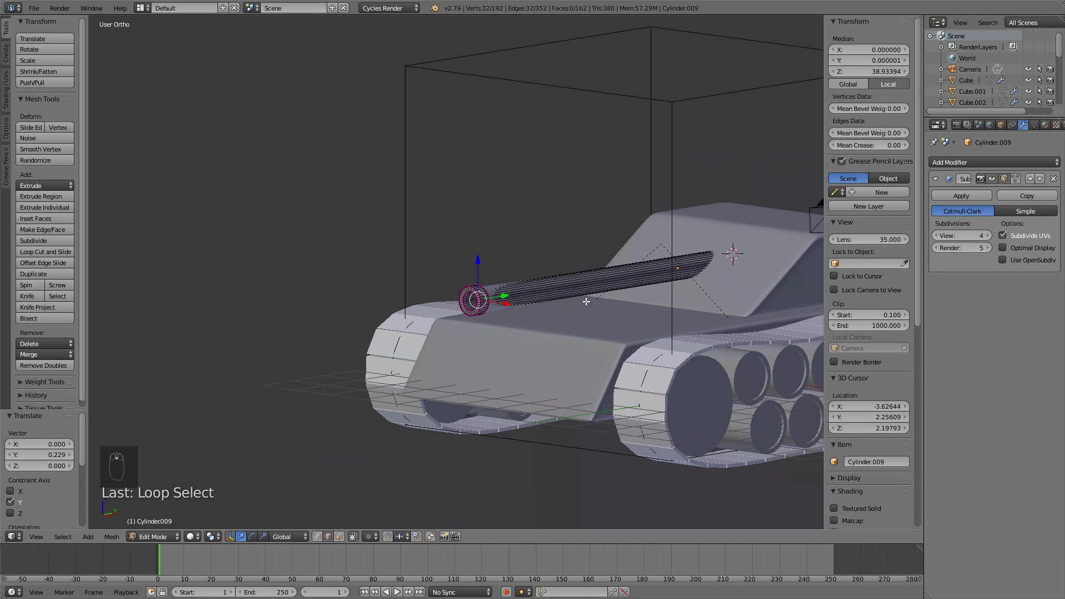
scroll(537, 276, "up", 10)
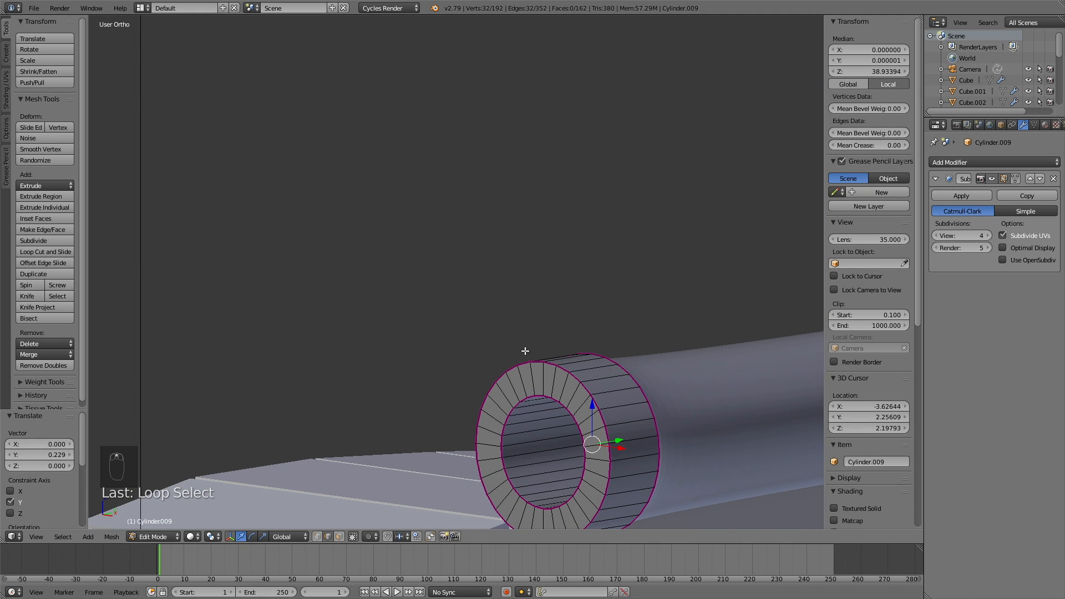
key("a")
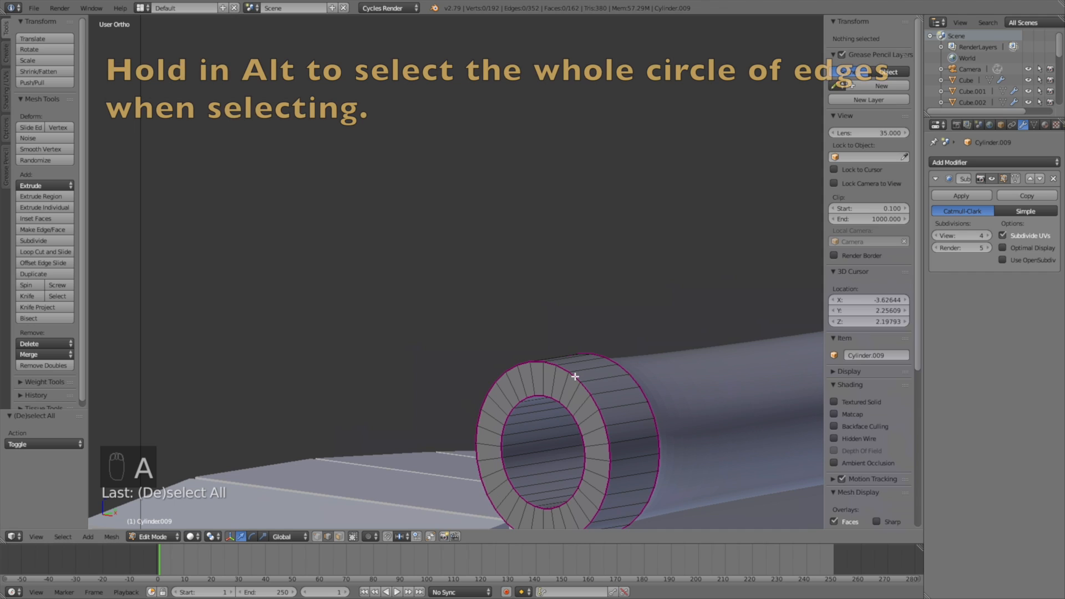
left_click(573, 377, "alt")
left_click_drag(867, 144, 835, 144)
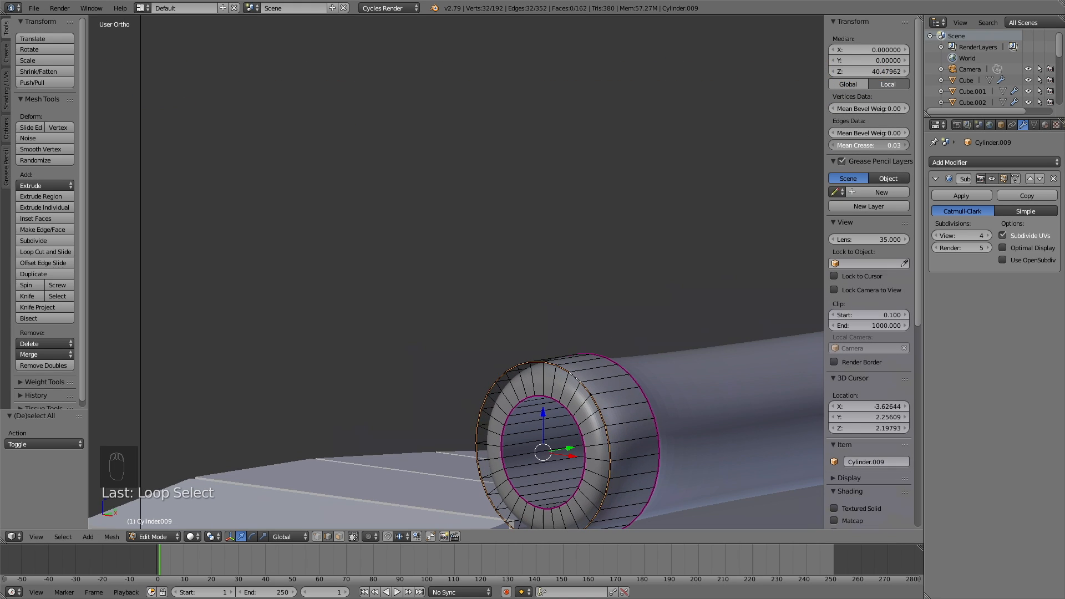
scroll(655, 374, "down", 10)
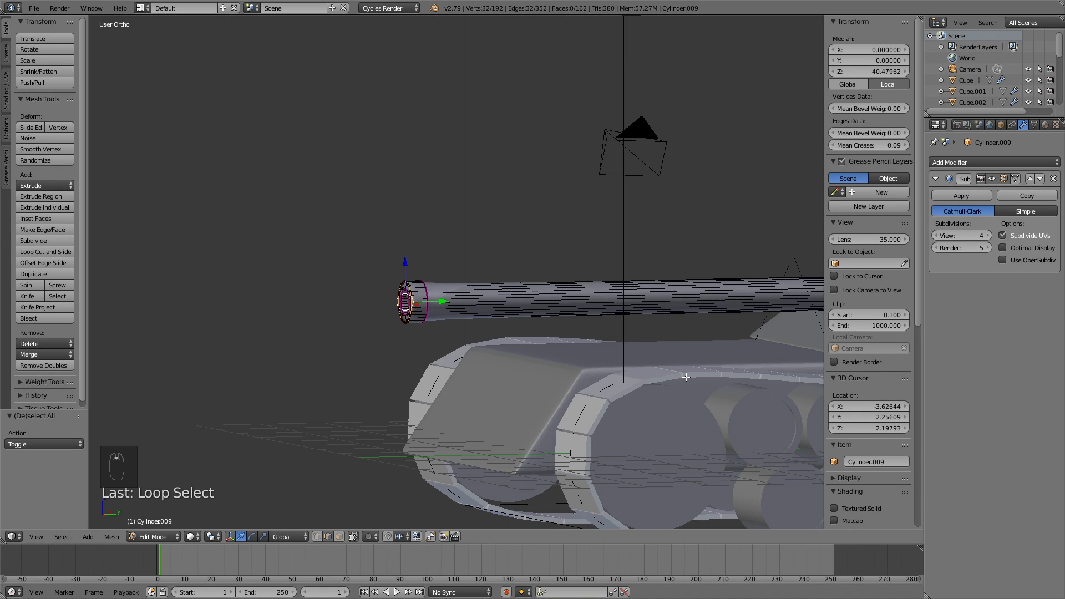
scroll(683, 375, "down", 6)
middle_click_drag(659, 359, 715, 338)
Step: Save the project over tut4.blend in the Tank Tutorial folder
left_click(35, 9)
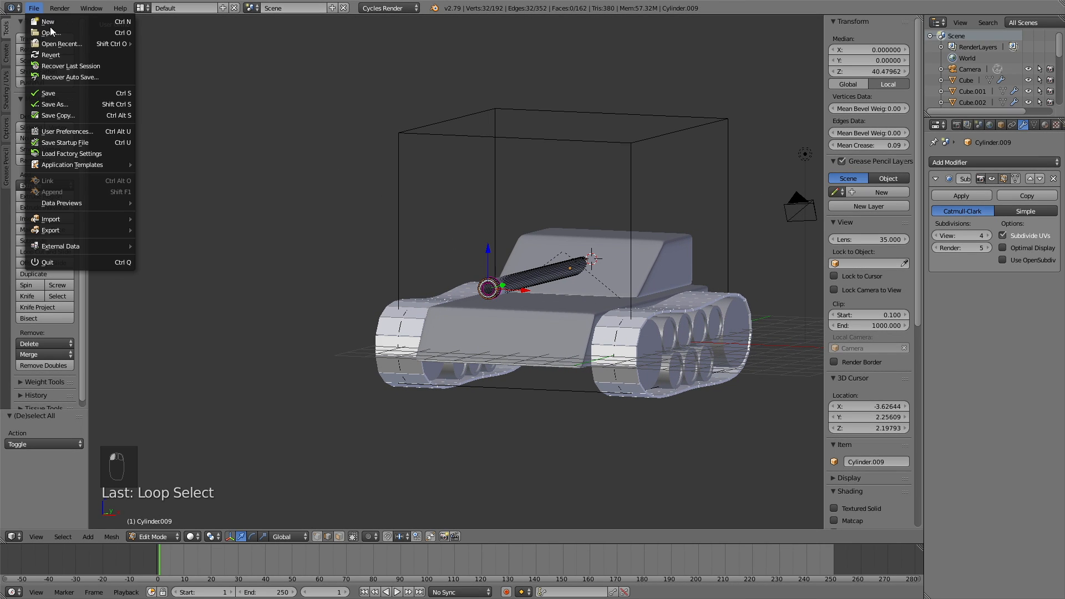
left_click(62, 104)
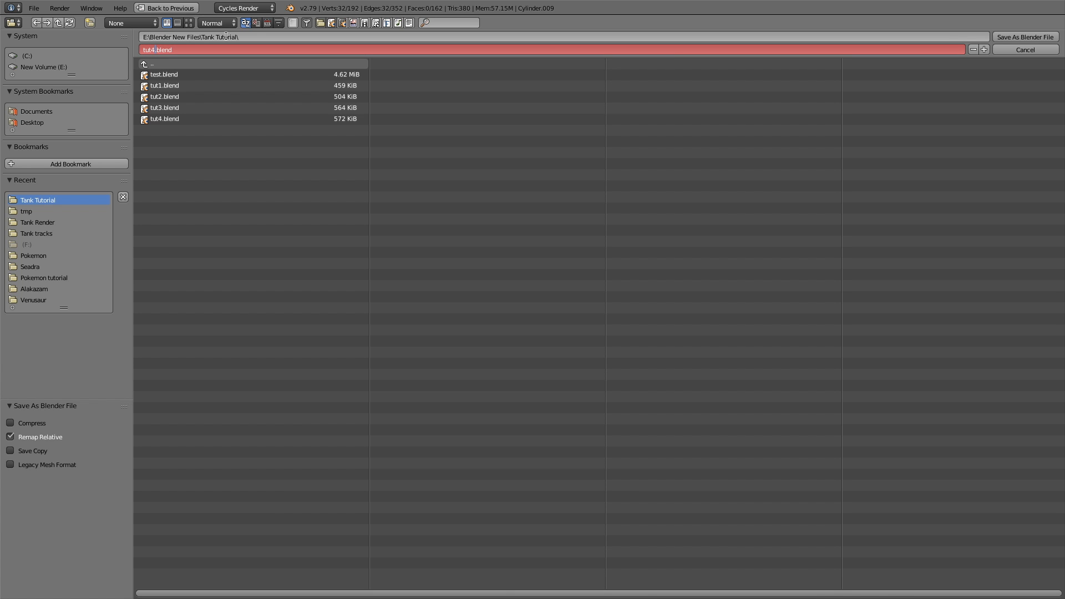
key("Return")
middle_click_drag(493, 207, 426, 205)
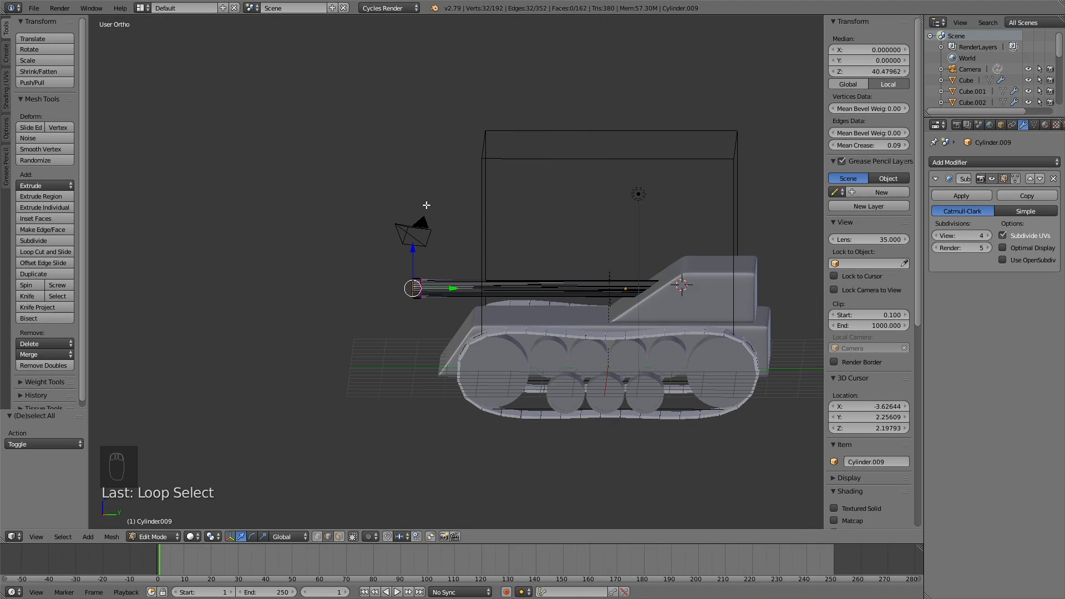
Step: Leave Edit Mode and return to Object Mode
middle_click_drag(623, 287, 582, 302)
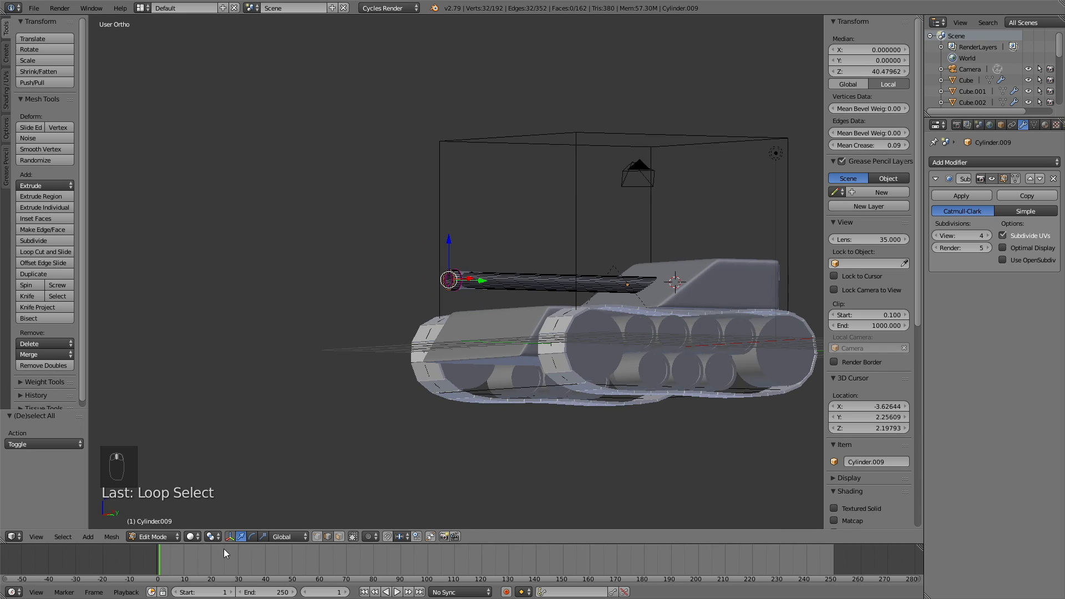
left_click(167, 536)
left_click(172, 523)
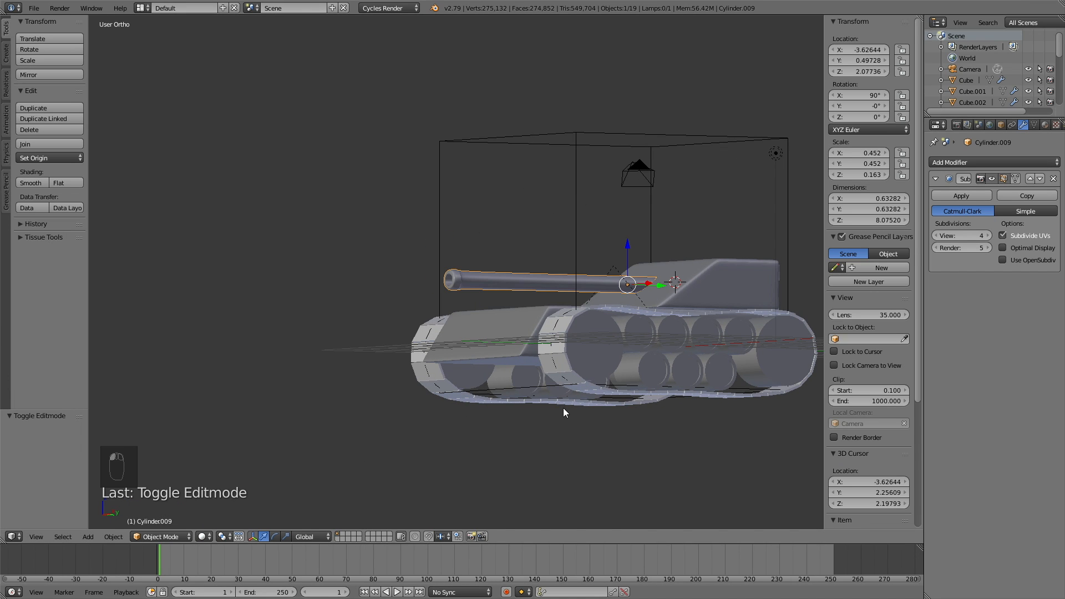
Step: Scale the barrel about 1.28 along X and Z only, keeping its length unchanged
middle_click_drag(697, 375, 721, 385)
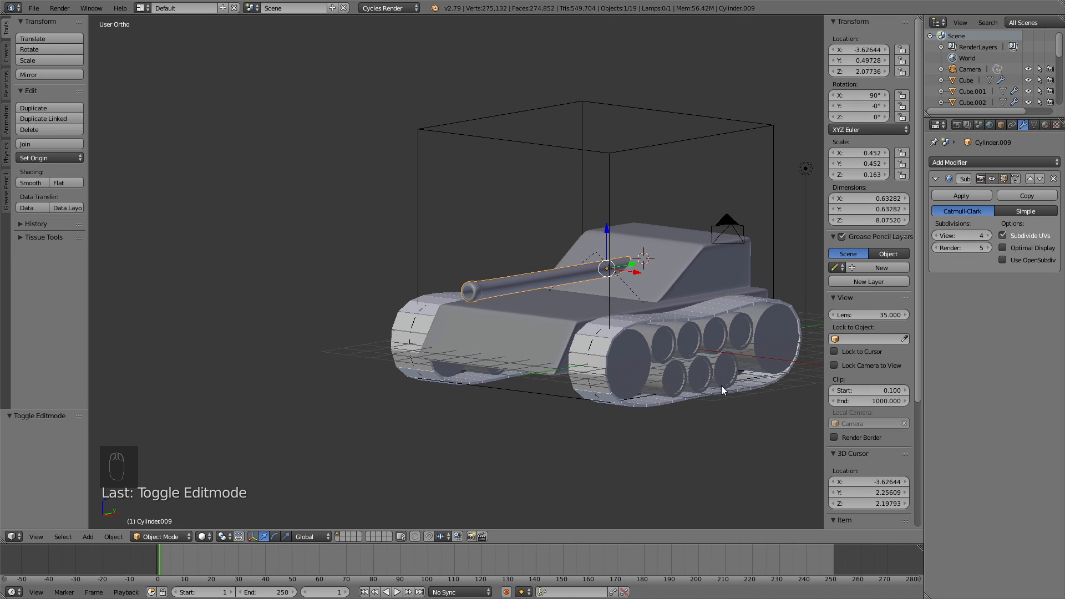
key("s")
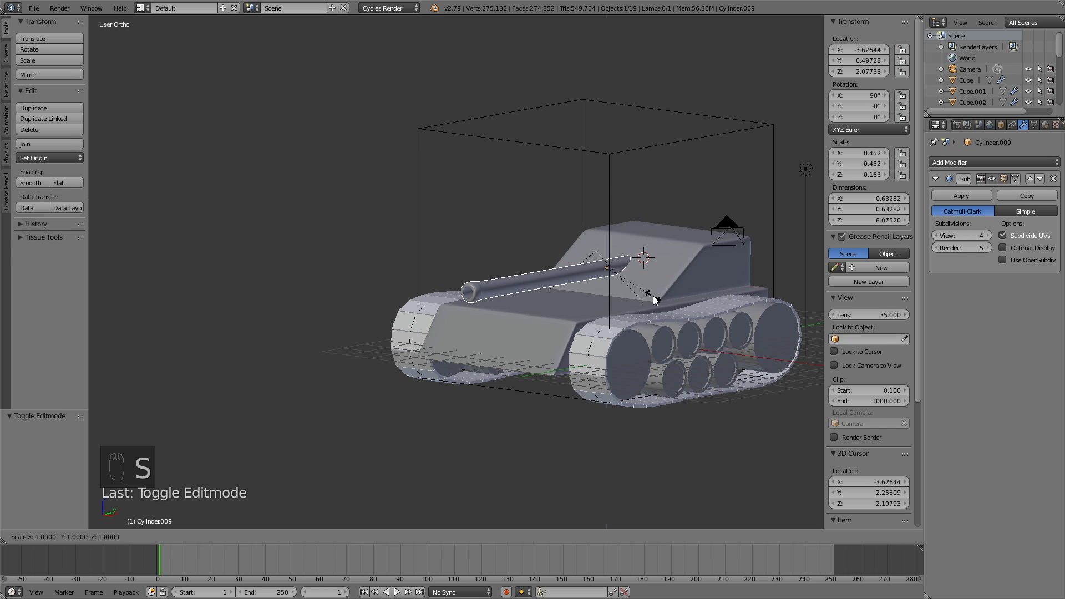
key("shift+y")
left_click(671, 292)
middle_click_drag(671, 293, 691, 276)
scroll(740, 328, "up", 4)
scroll(736, 340, "down", 5)
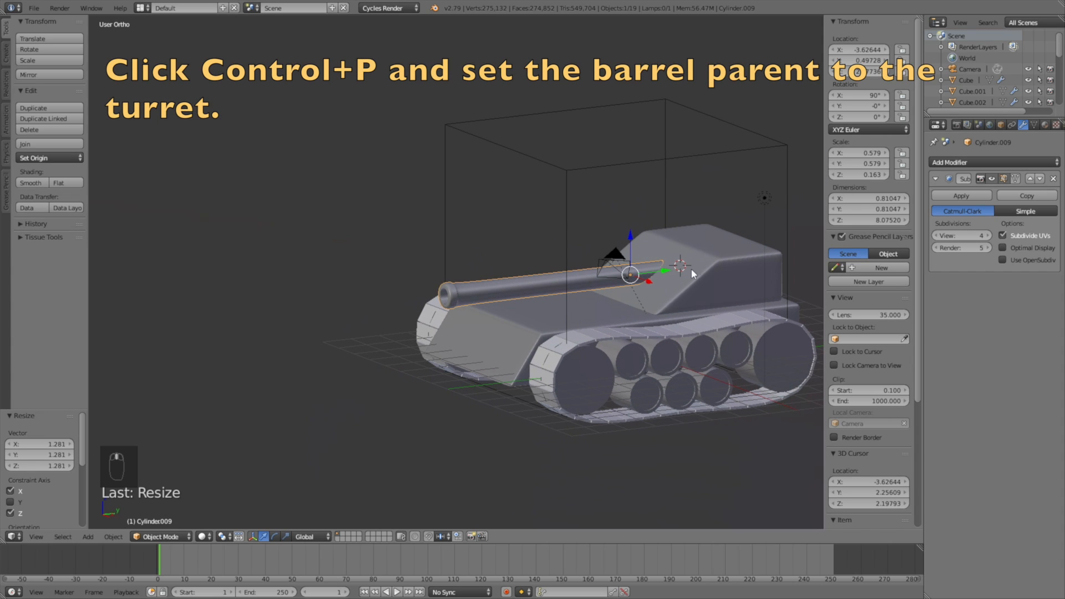
Step: Parent the gun barrel to the turret cabin using Object (Keep Transform)
right_click(695, 252, "shift")
key("ctrl+p")
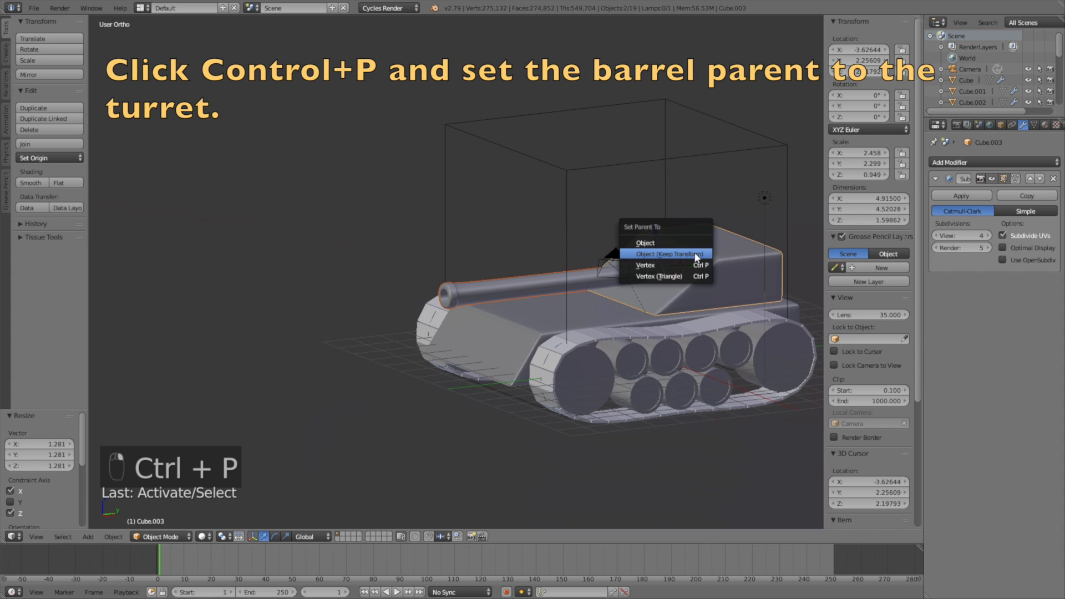
left_click(694, 252)
scroll(745, 280, "up", 3)
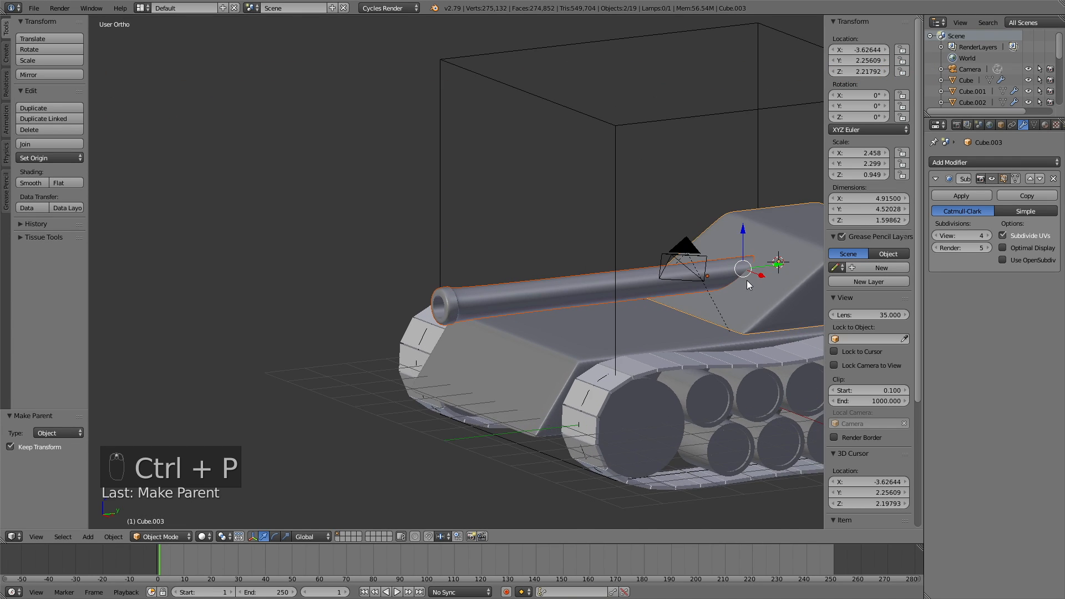
middle_click_drag(744, 271, 555, 228, "shift")
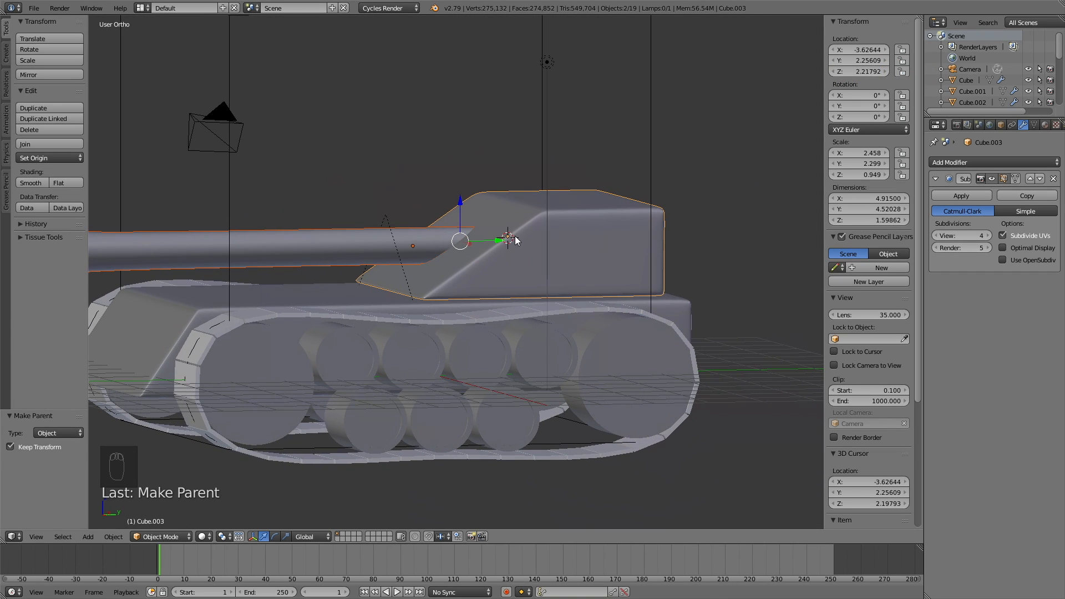
Step: Select only the turret and switch the view to wireframe display
right_click(525, 227)
key("z")
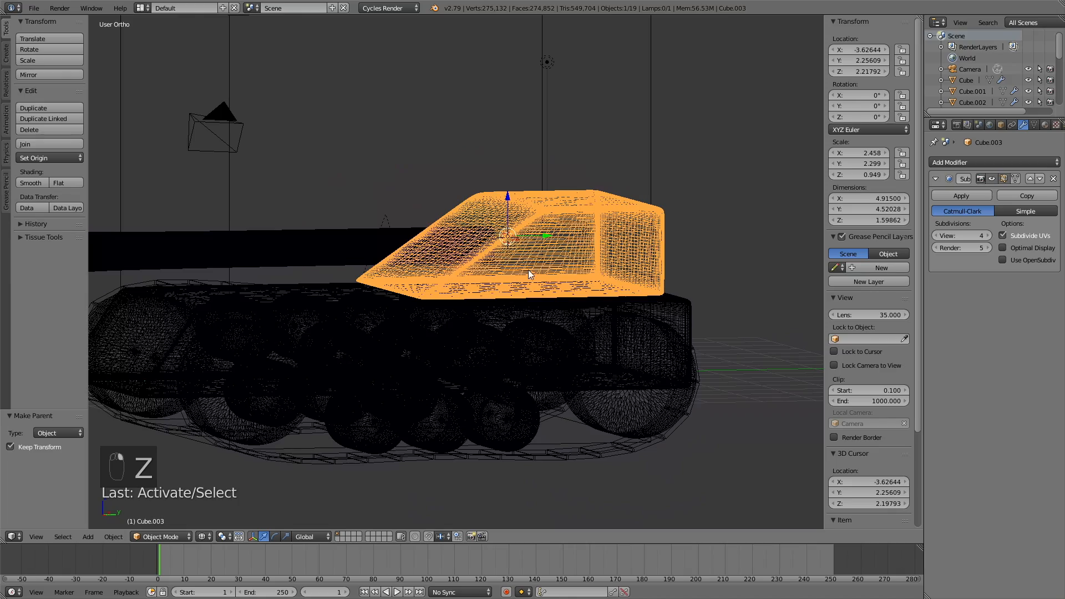
scroll(547, 317, "up", 8)
scroll(619, 334, "down", 8)
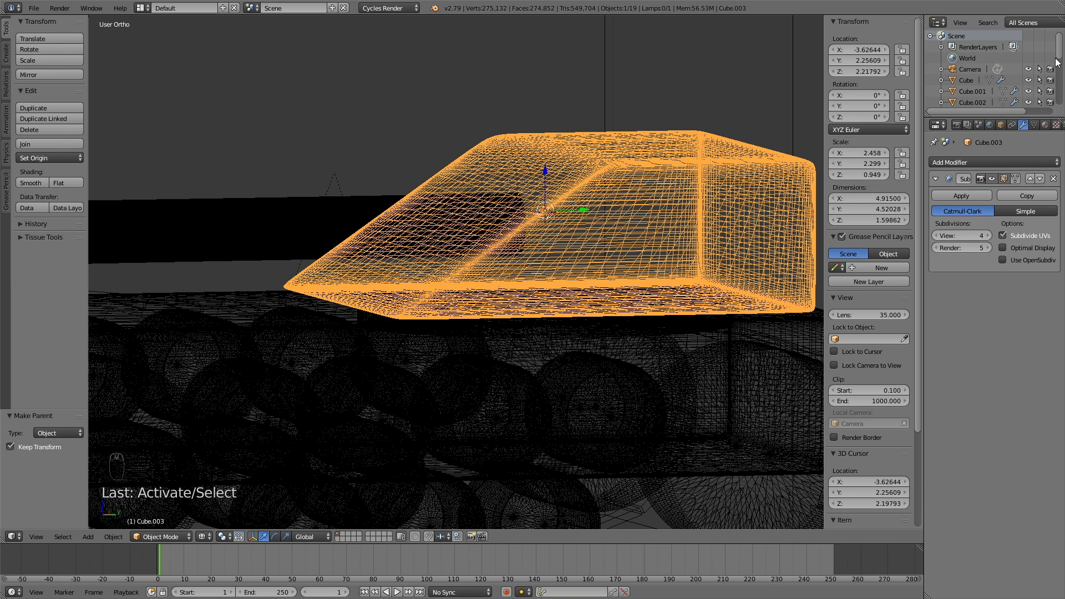
left_click_drag(1061, 55, 1063, 102)
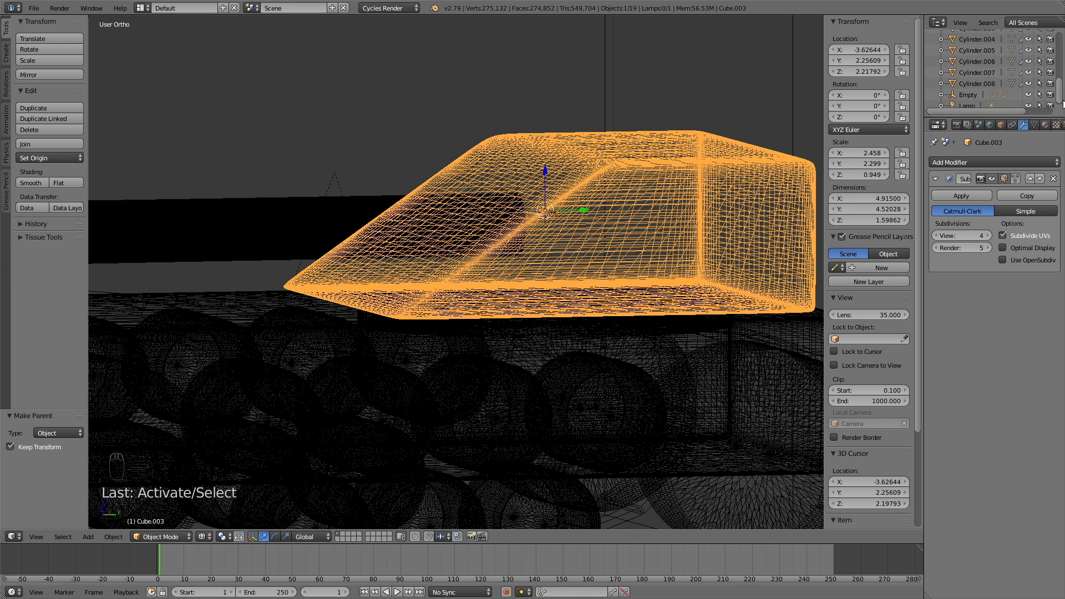
Step: Parent the turret to the disc Cylinder.008 using Object (Keep Transform)
left_click(981, 80, "ctrl")
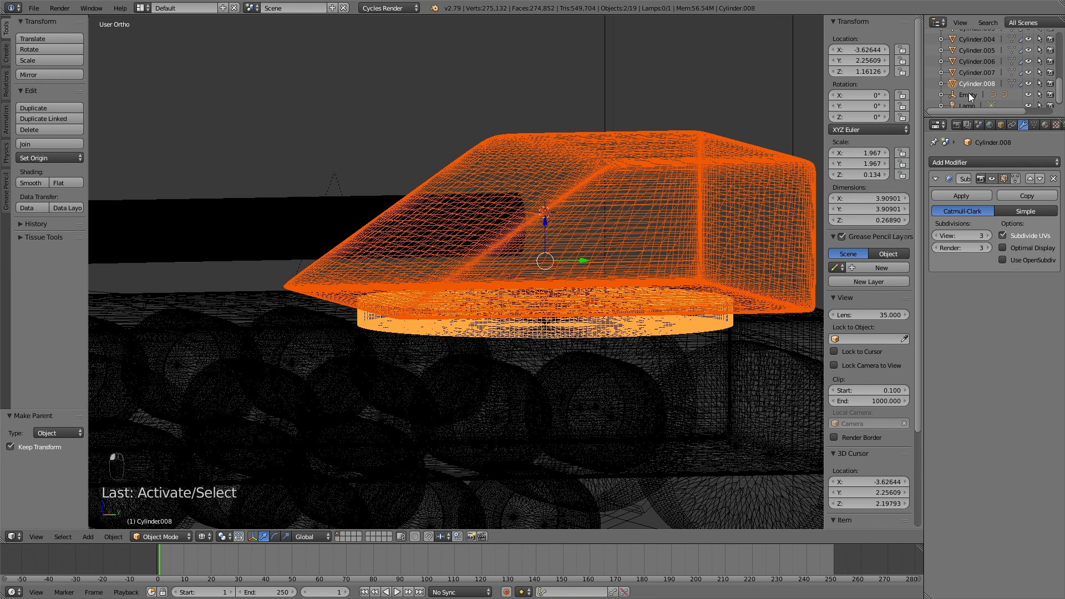
key("ctrl+p")
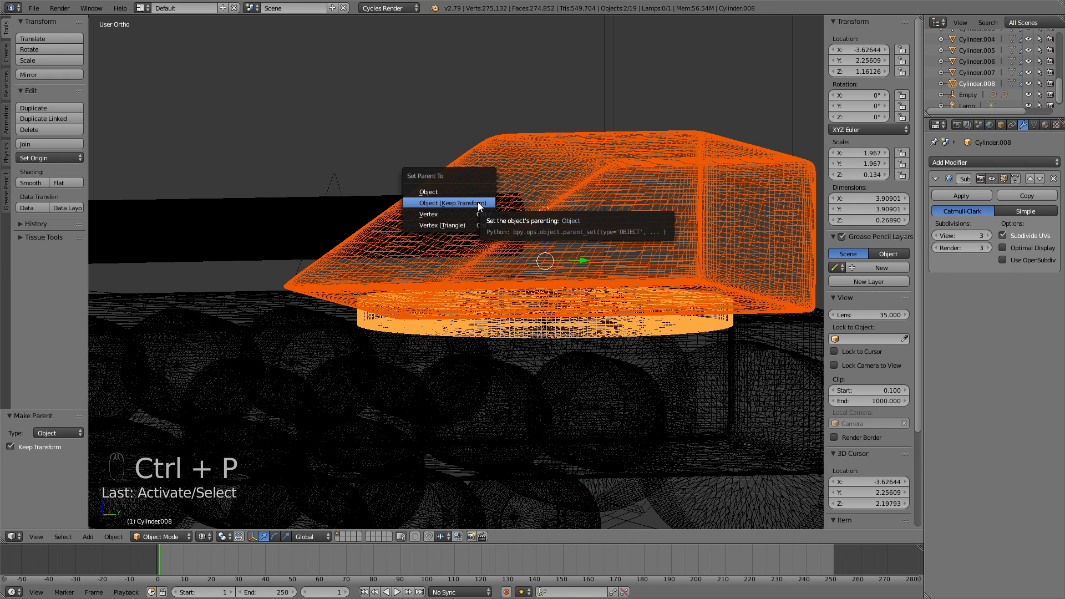
left_click(478, 202)
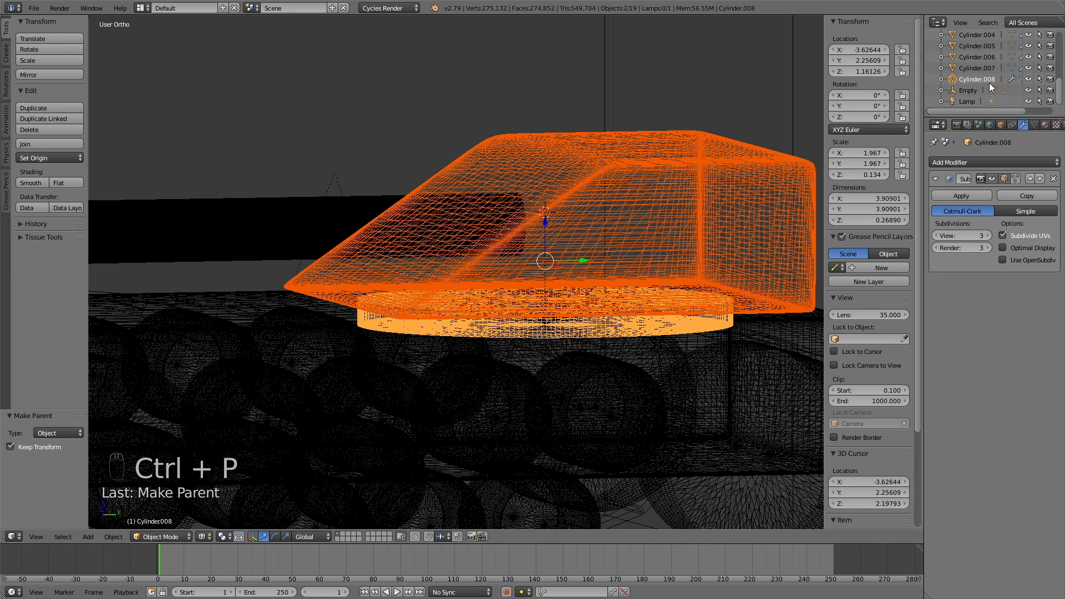
scroll(481, 263, "down", 2)
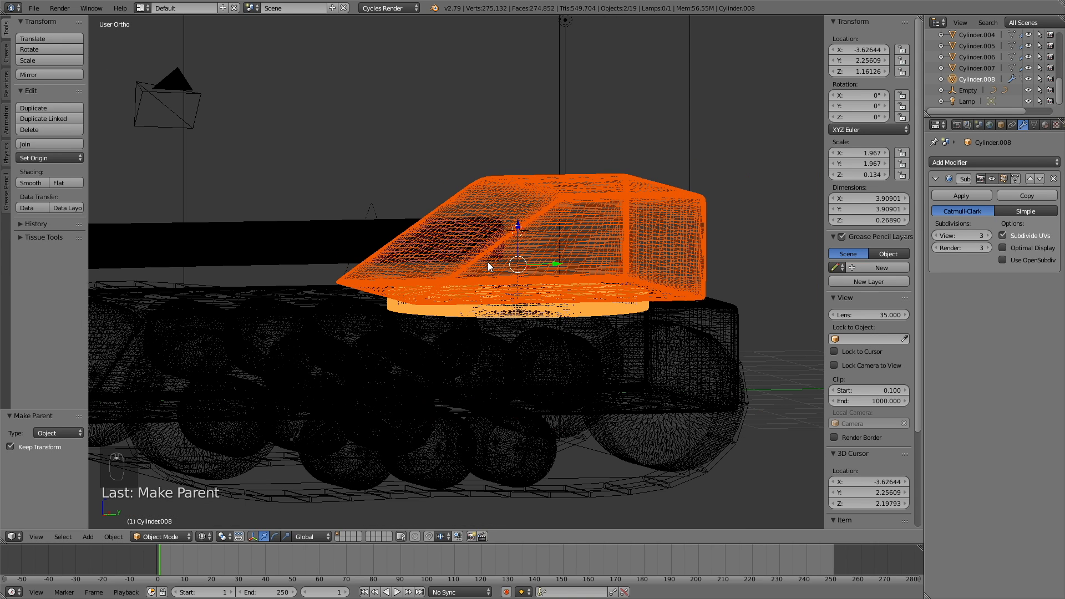
Step: Add a sphere empty at the turret and scale it up to 3.784
key("a")
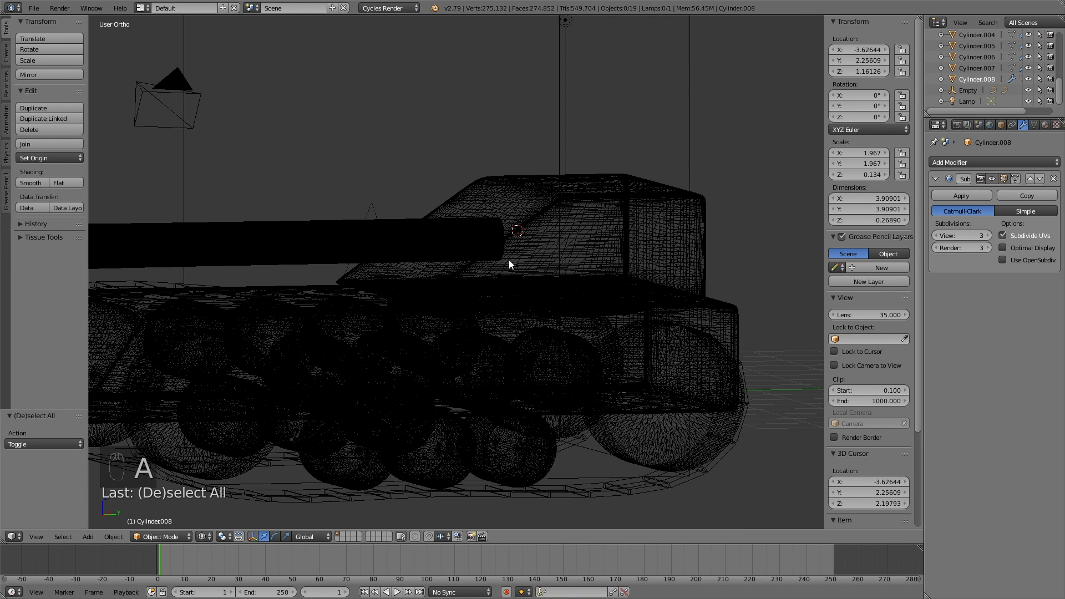
key("shift+a")
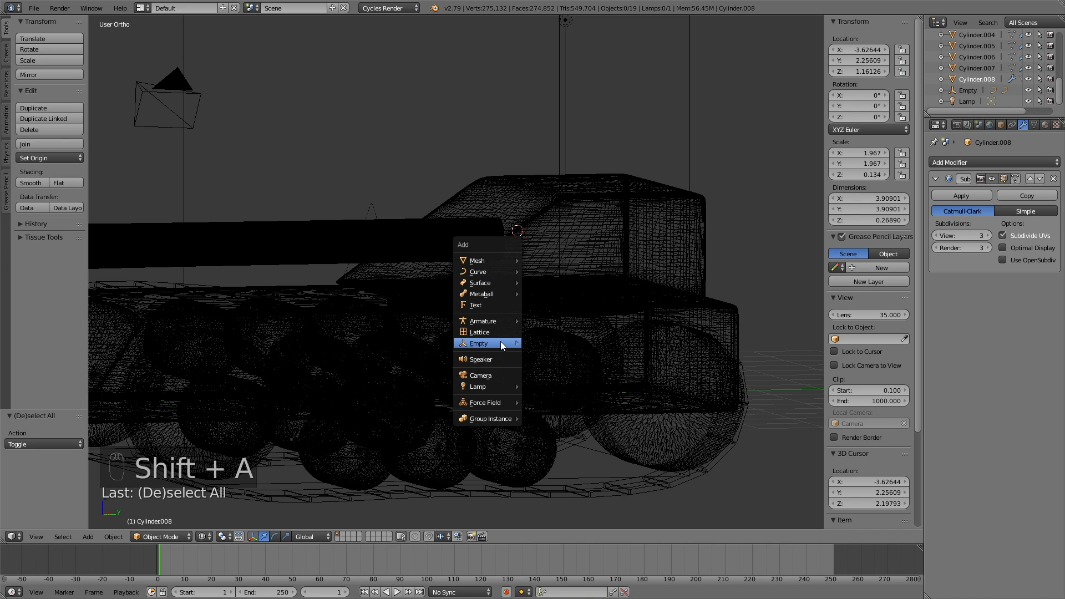
mouse_move(500, 342)
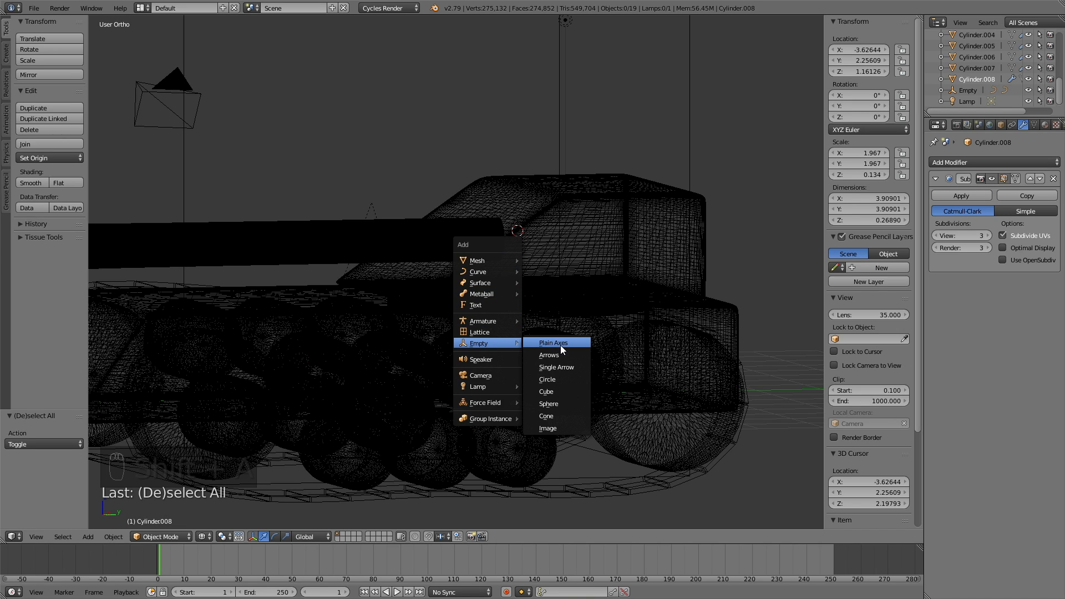
left_click(567, 403)
middle_click_drag(657, 211, 613, 314)
key("s")
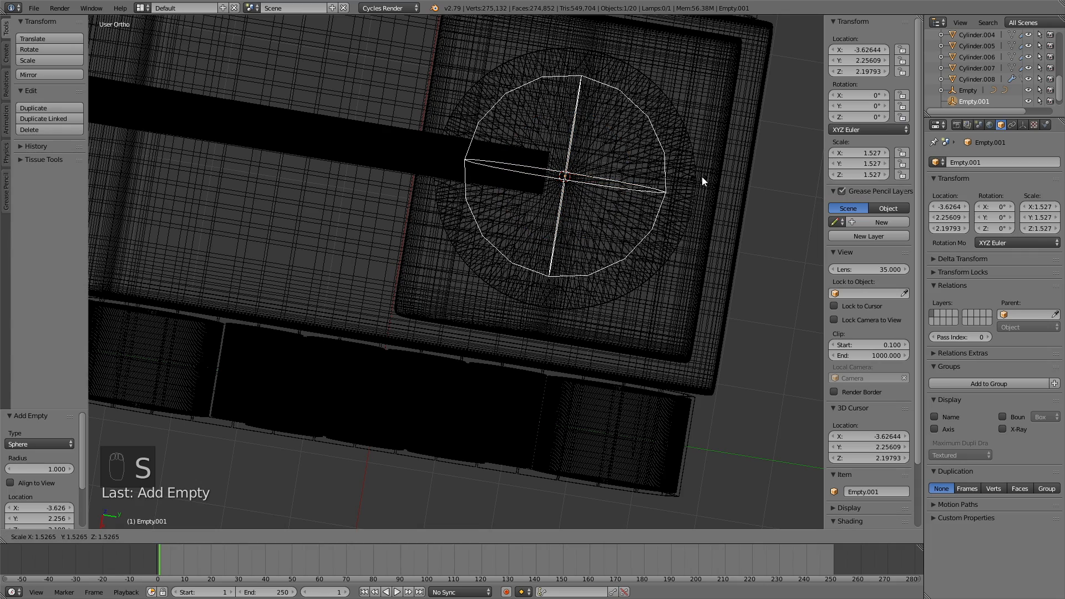
left_click(153, 104)
Step: Parent the turret disc Cylinder.008 to the sphere empty with Keep Transform
left_click(981, 78)
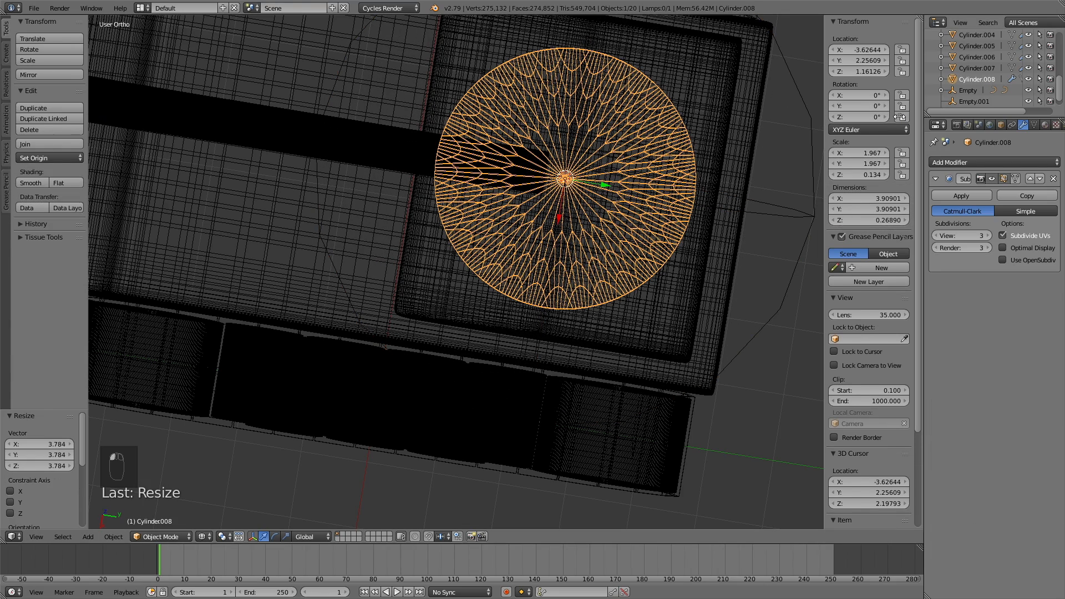
scroll(505, 277, "down", 5)
middle_click_drag(505, 277, 547, 188)
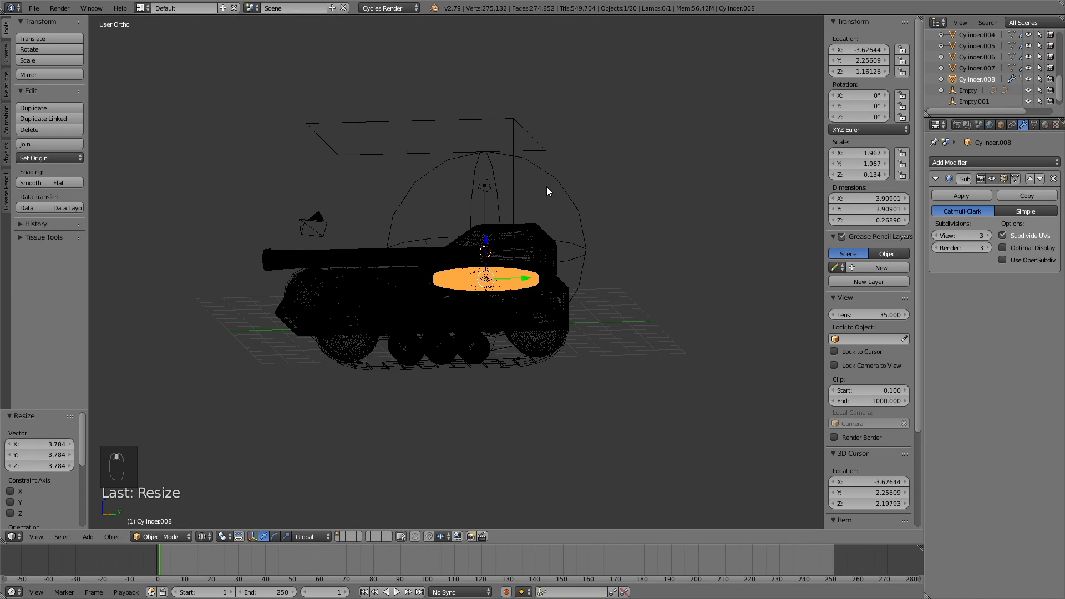
right_click(559, 184)
key("ctrl+p")
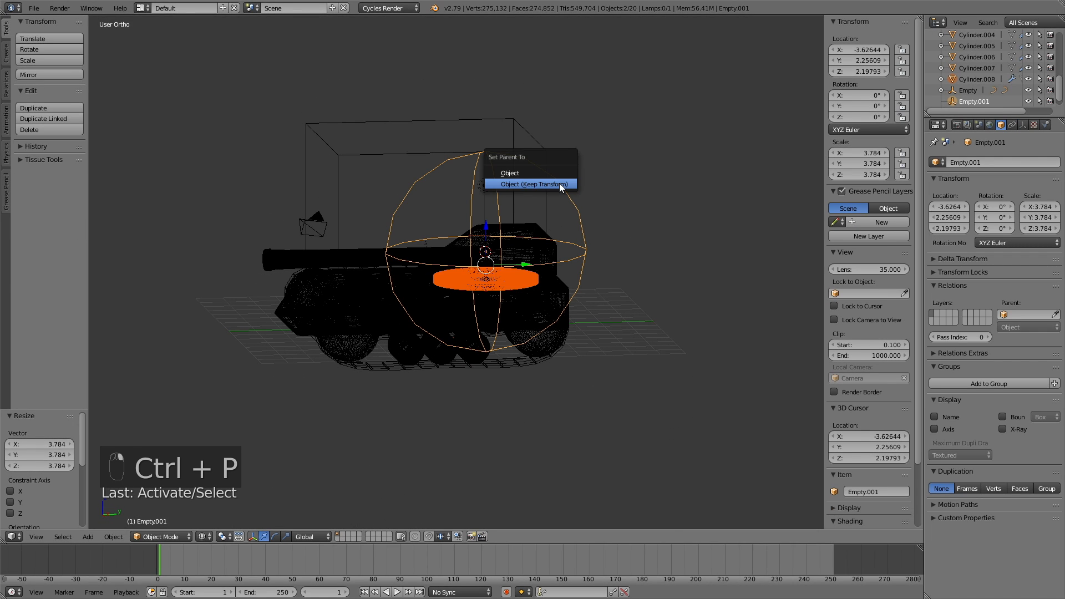
left_click(559, 184)
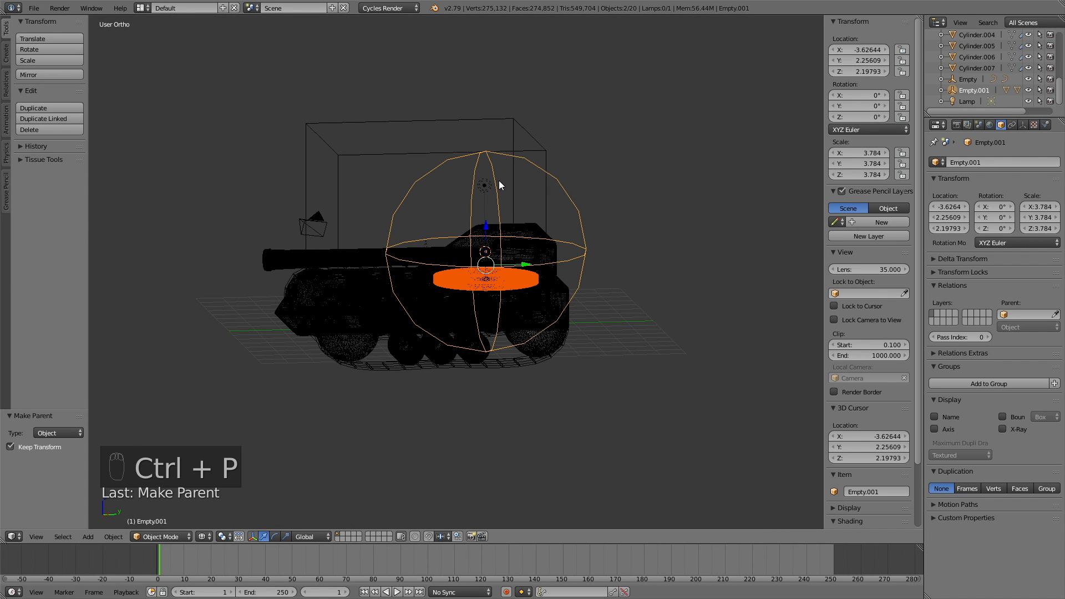
right_click(565, 185)
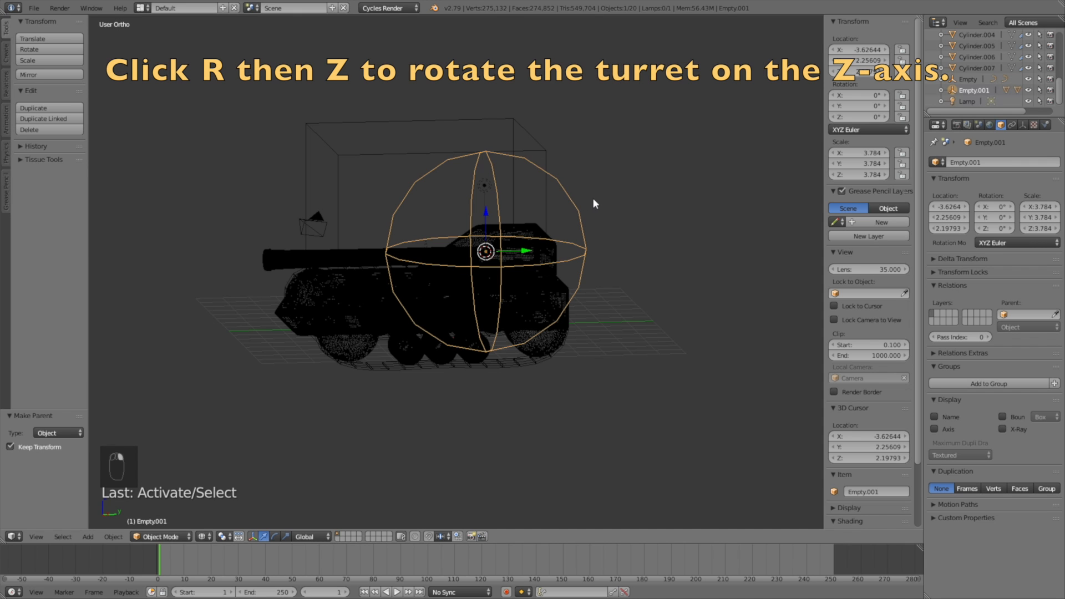
Step: Test-rotate the sphere empty about Z, then cancel so rotation stays 0°
key("r")
key("z")
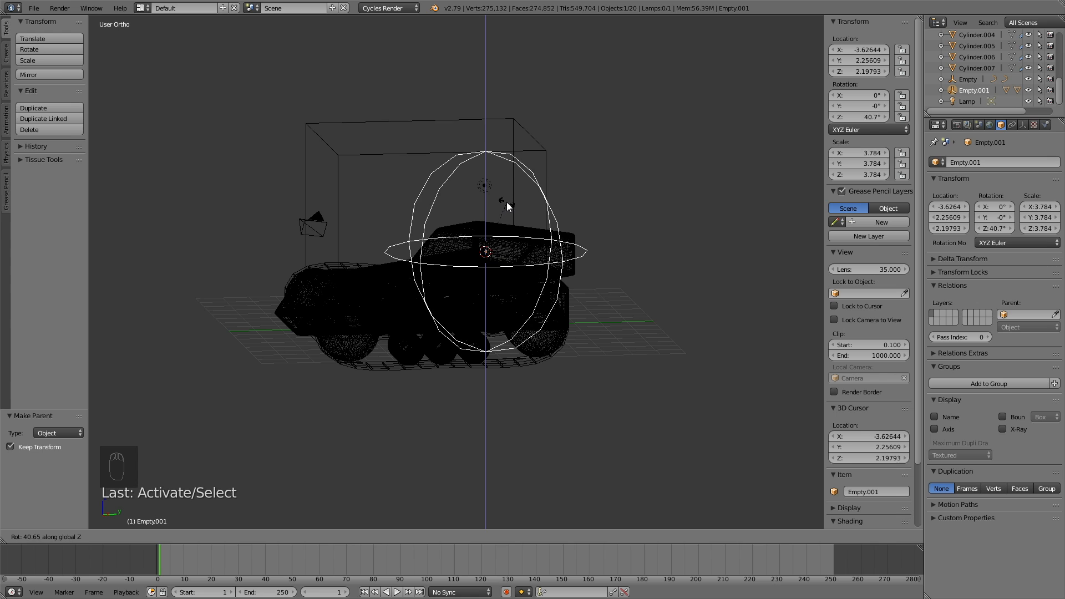
key("Escape")
mouse_move(530, 252)
middle_mouse_down()
mouse_move(578, 243)
mouse_move(619, 253)
mouse_move(627, 242)
mouse_move(557, 259)
mouse_move(499, 254)
mouse_move(524, 259)
middle_mouse_up()
Step: Switch the view back to solid shading and orbit to a front view
key("z")
middle_click_drag(381, 305, 371, 331)
scroll(447, 334, "up", 5)
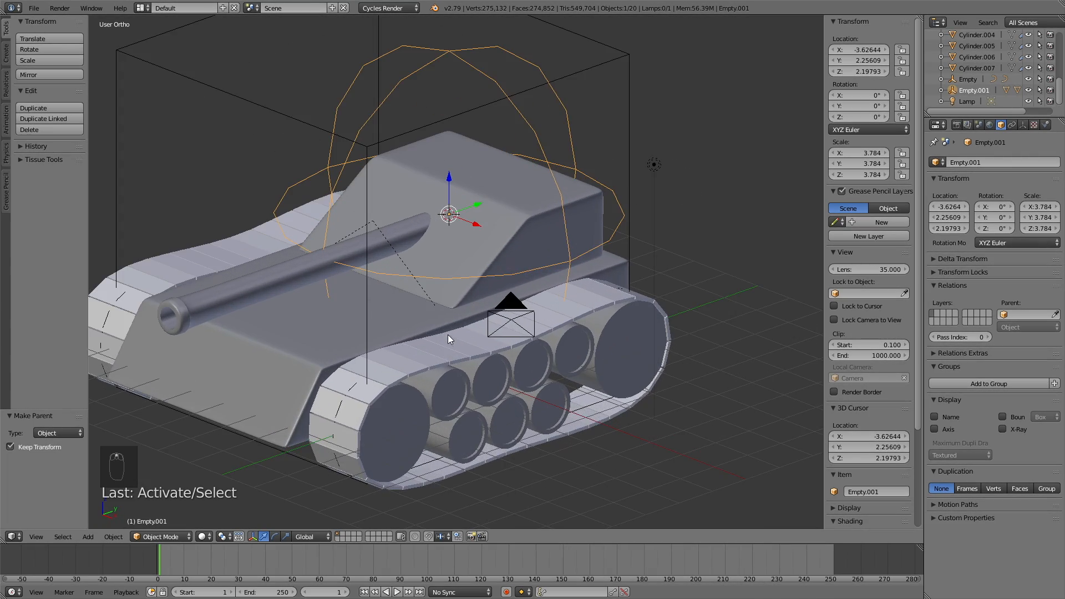
middle_click_drag(447, 364, 438, 359)
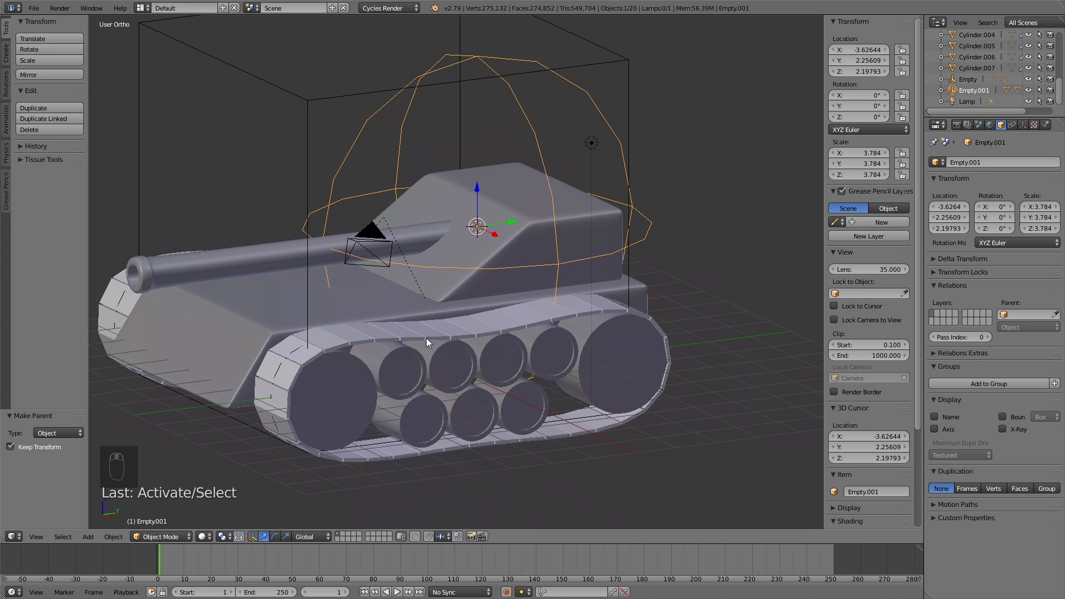
Step: Parent the turret's sphere empty to the hull Cube.002
right_click(367, 296, "shift")
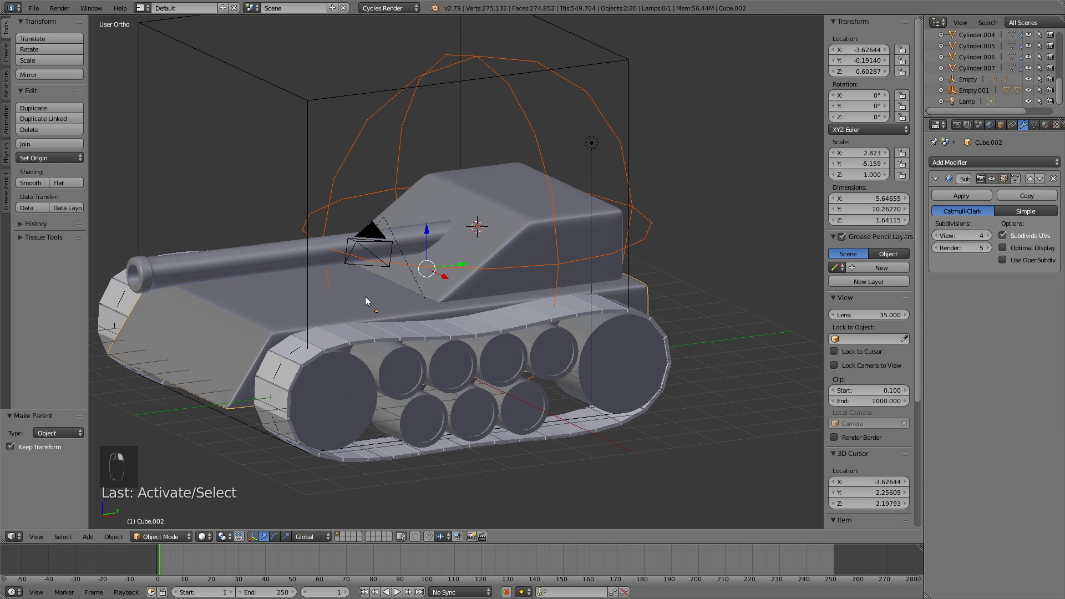
key("ctrl+p")
left_click(365, 297)
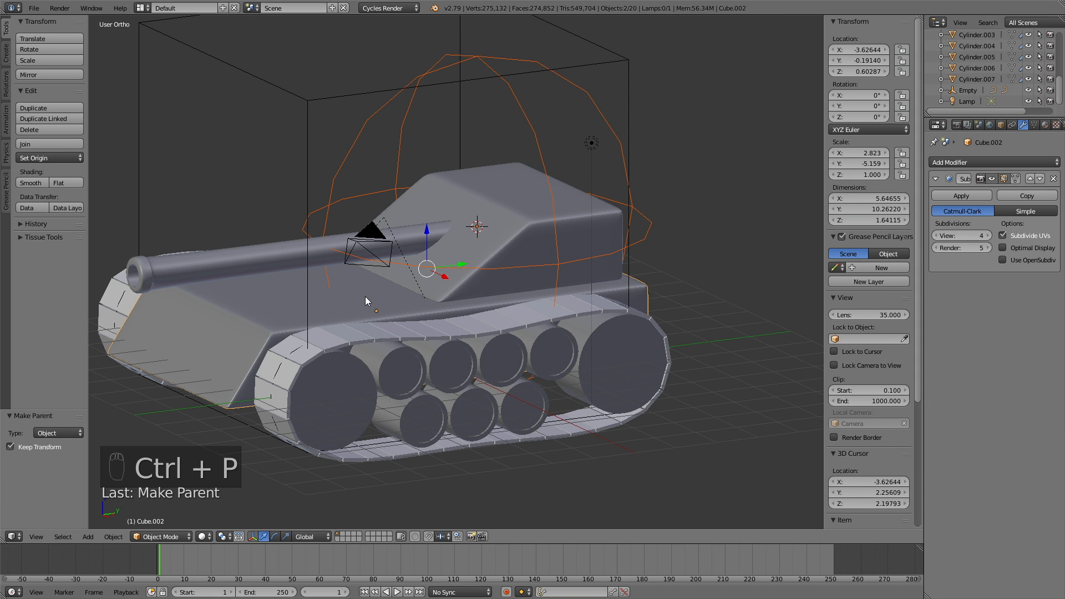
Step: Parent the hull Cube.002 to the large box-shaped Empty
right_click(334, 295)
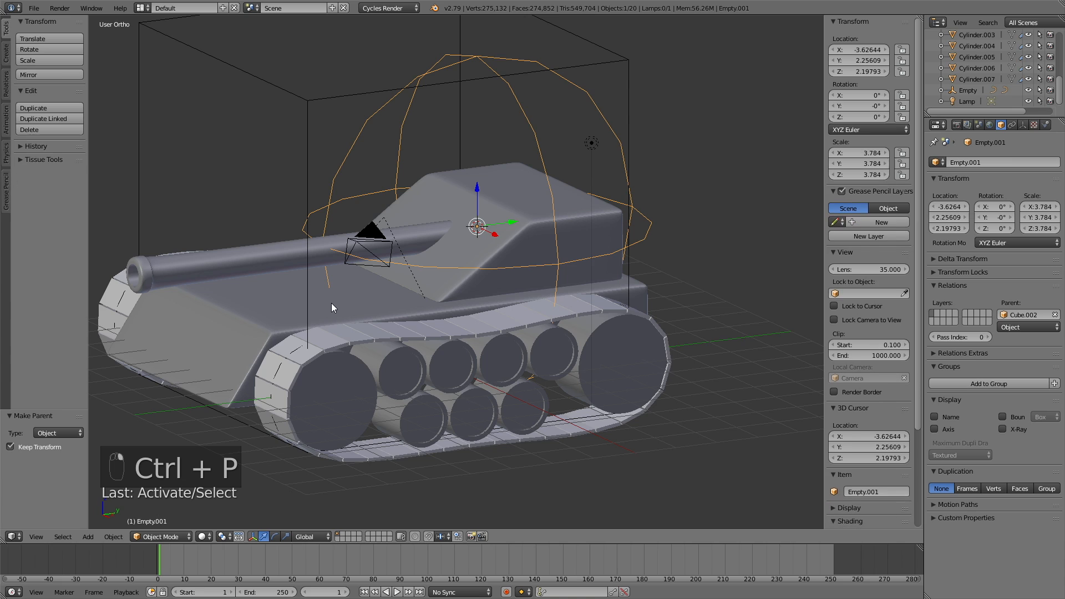
right_click(245, 345)
right_click(295, 95, "shift")
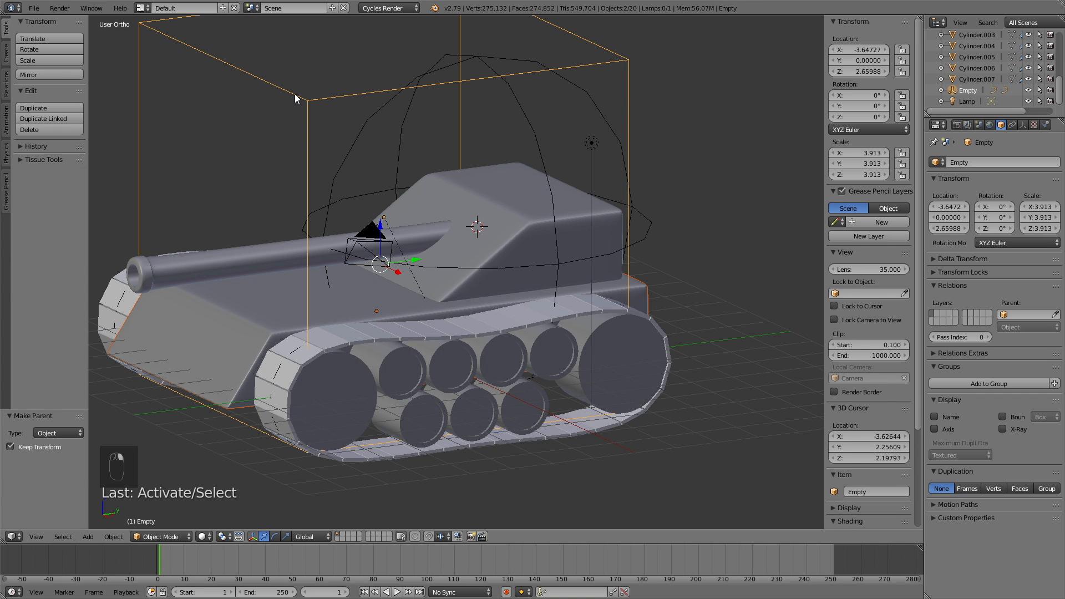
key("ctrl+p")
left_click(296, 97)
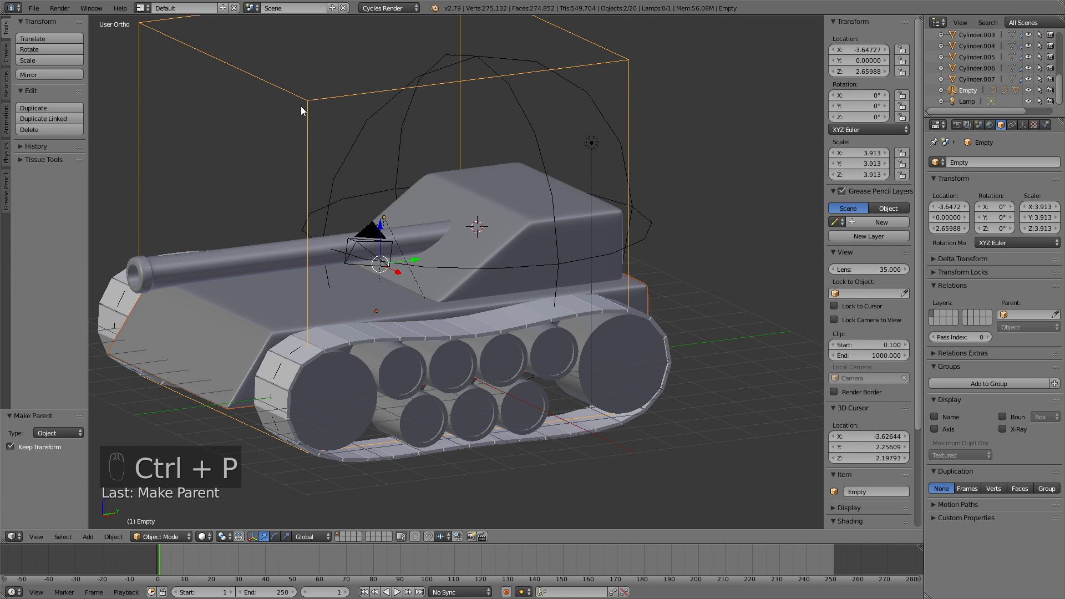
Step: Select all the track wheel objects on both sides of the tank
right_click(349, 395)
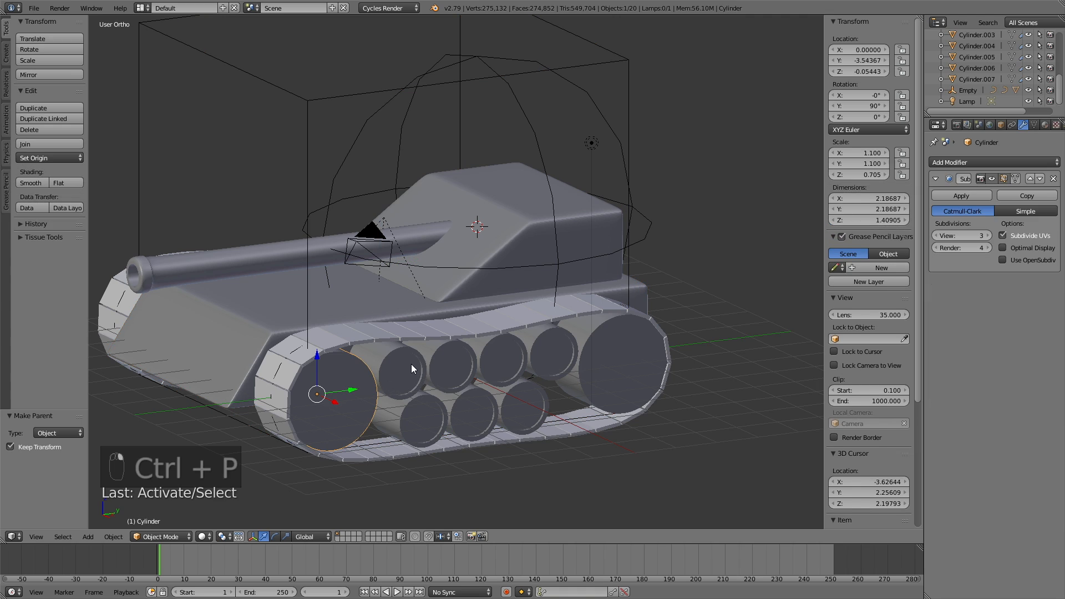
right_click(362, 400)
right_click(420, 376, "shift")
right_click(594, 361, "shift")
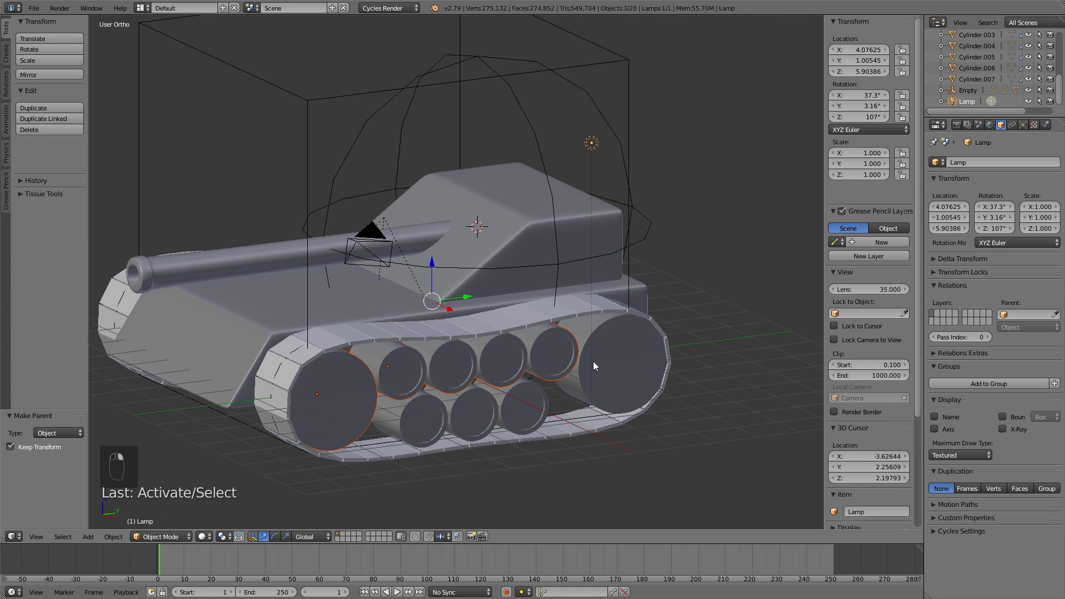
key("ctrl+z")
key("ctrl+z")
key("ctrl+z")
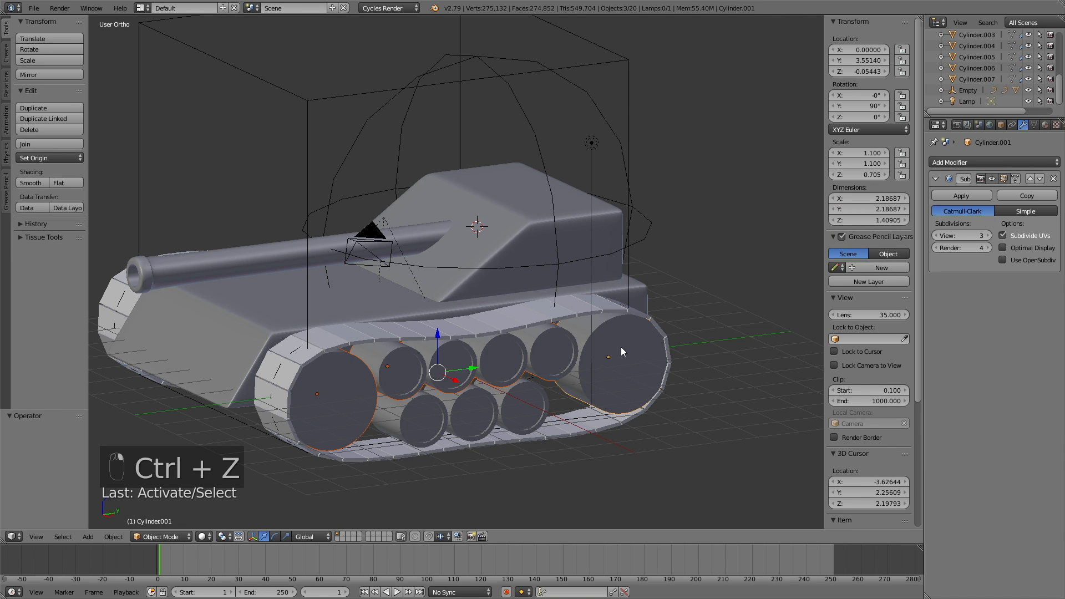
middle_click_drag(287, 385, 514, 434)
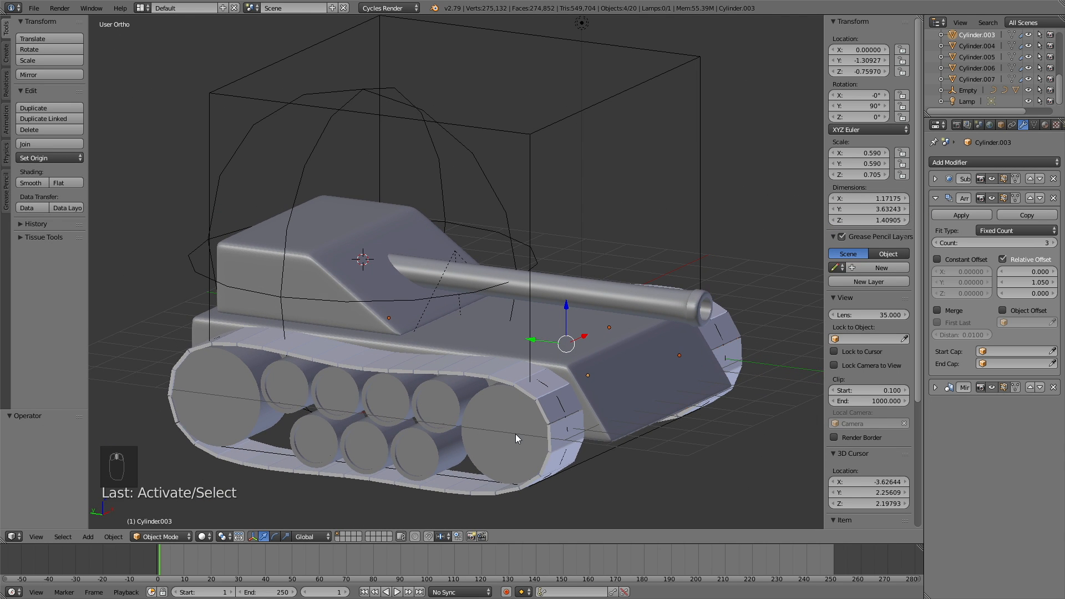
right_click(464, 415, "shift")
right_click(433, 403, "shift")
right_click(304, 440, "shift")
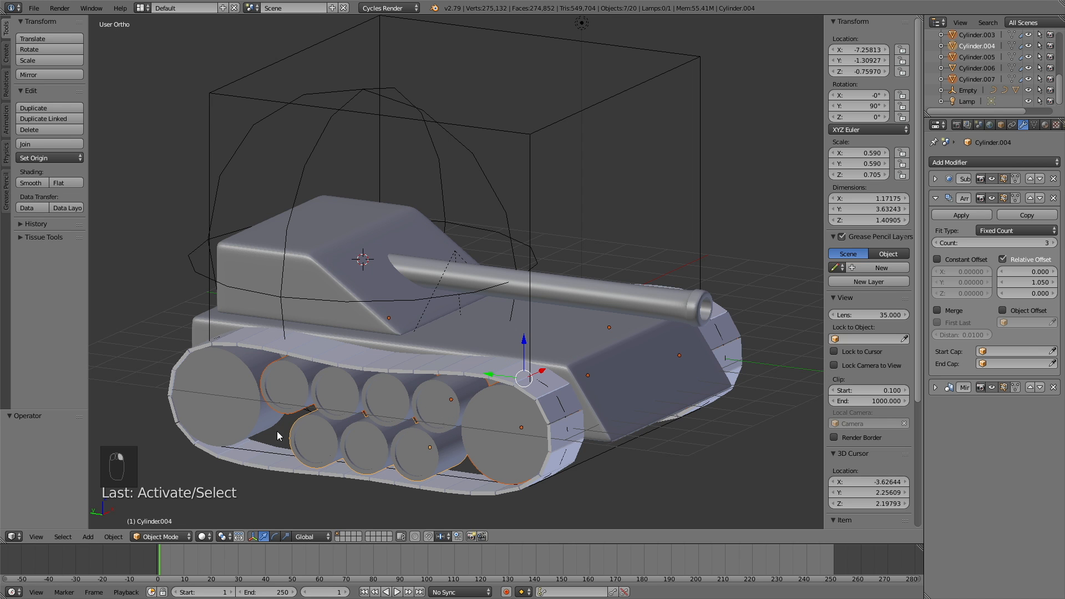
right_click(231, 389, "shift")
middle_click_drag(488, 409, 359, 376)
Step: Parent the selected wheels to the hull with Object (Keep Transform)
right_click(377, 339, "shift")
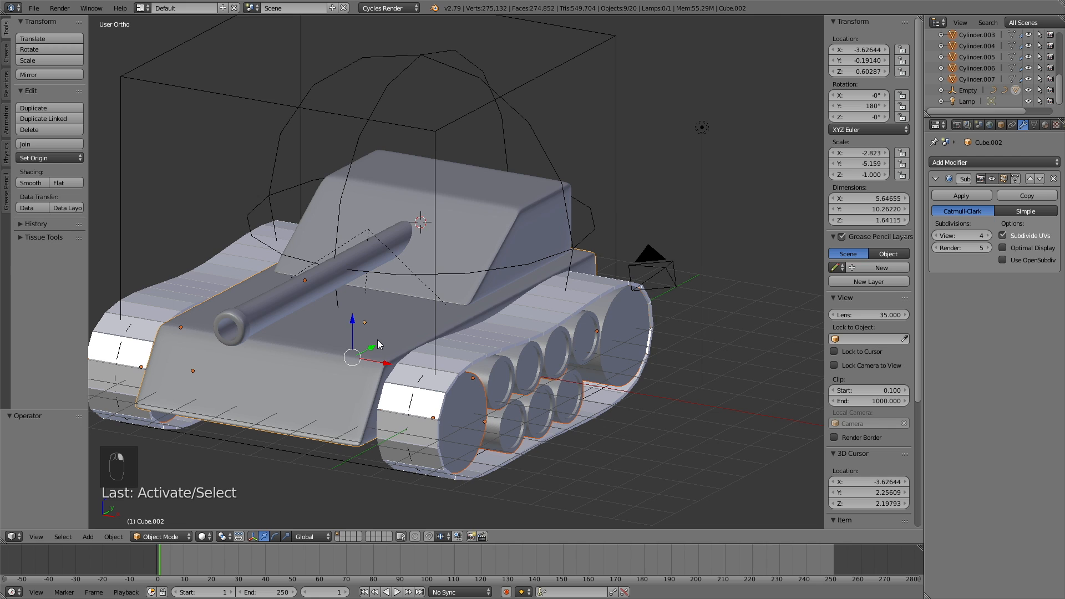
key("ctrl+p")
left_click(377, 339)
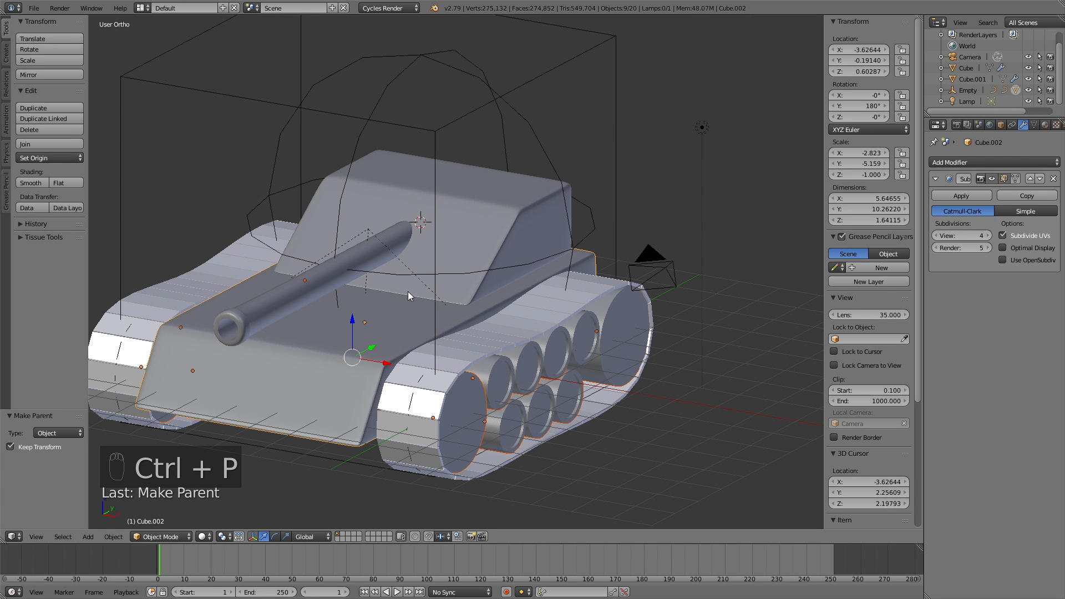
Step: Test-move the box-shaped empty to confirm the whole tank follows, then cancel
right_click(523, 86)
middle_click_drag(604, 189, 530, 206)
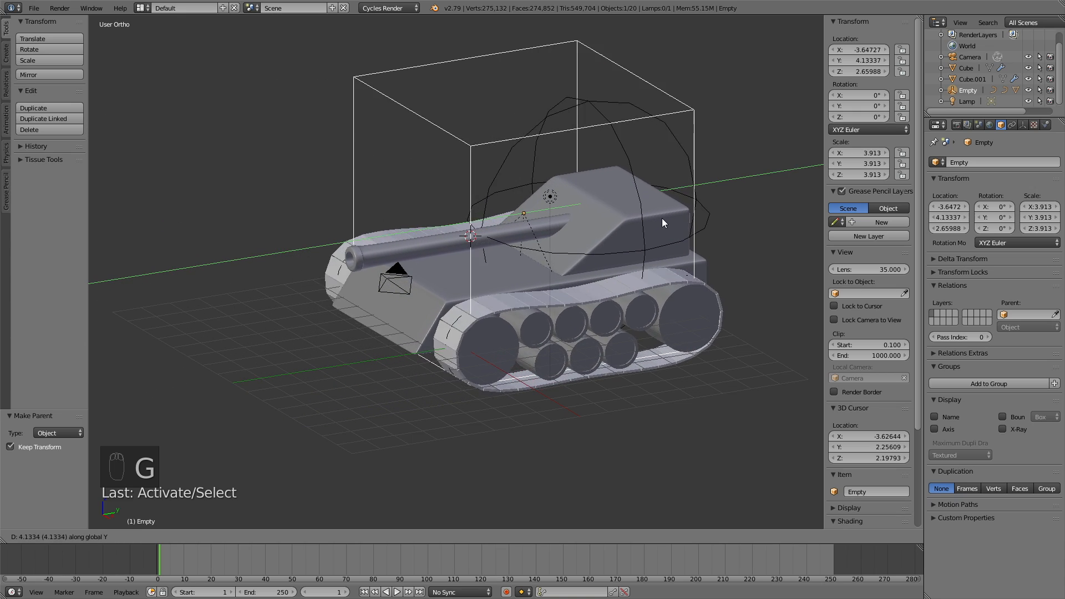
key("Escape")
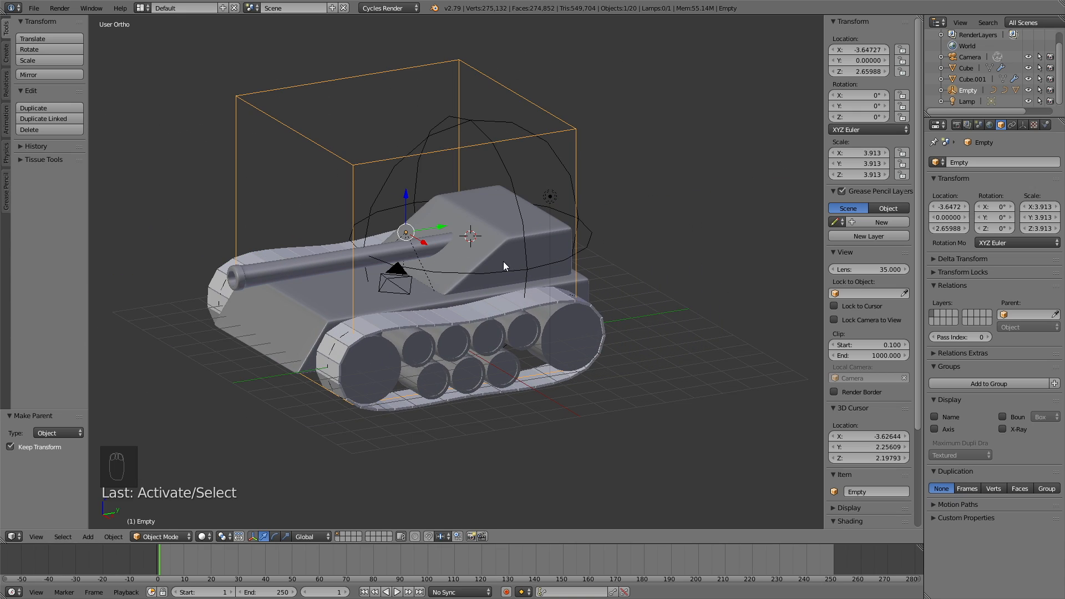
middle_click_drag(502, 268, 588, 254)
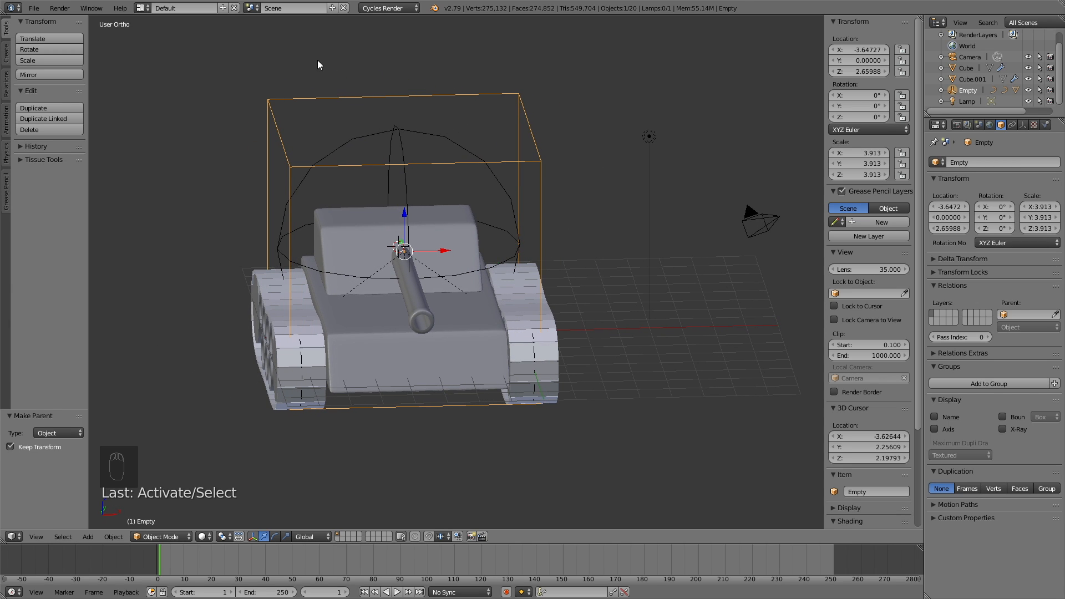
Step: Save the scene via Save As under the name tut5.blend in Tank Tutorial
left_click(30, 8)
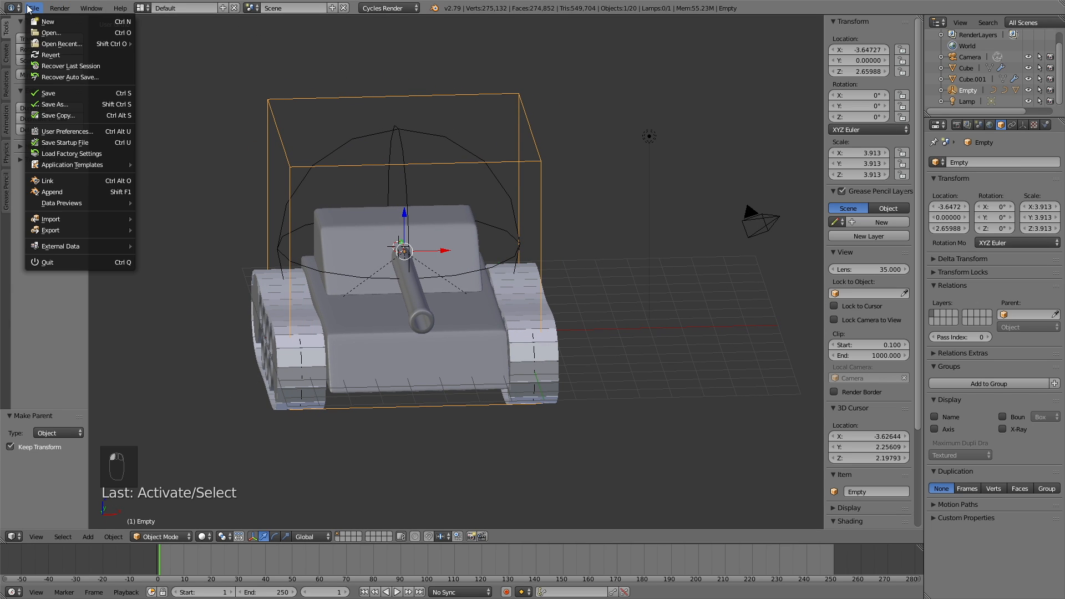
left_click(72, 103)
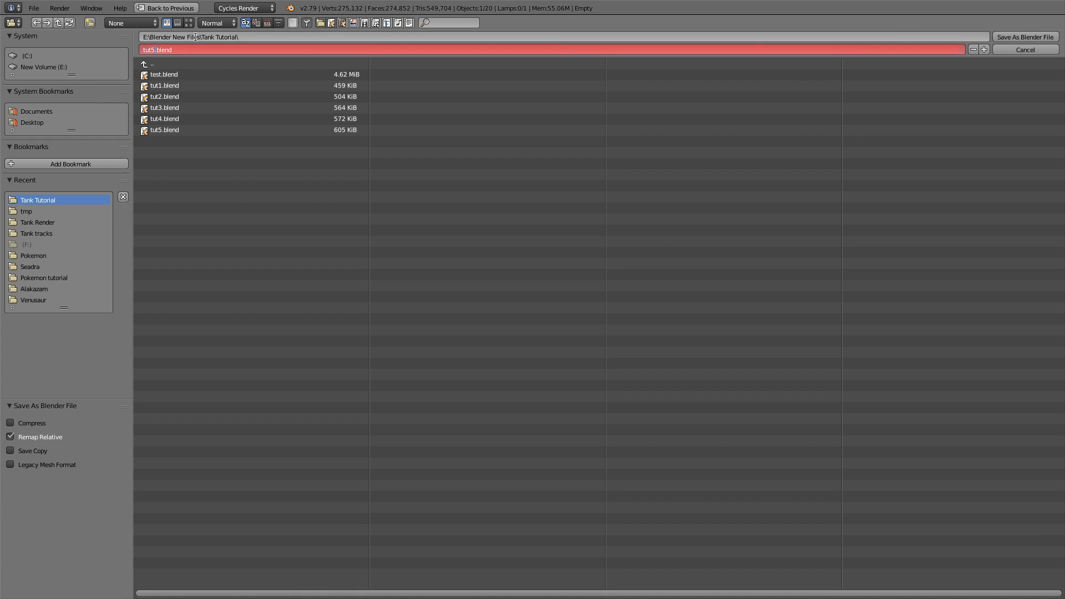
key("Return")
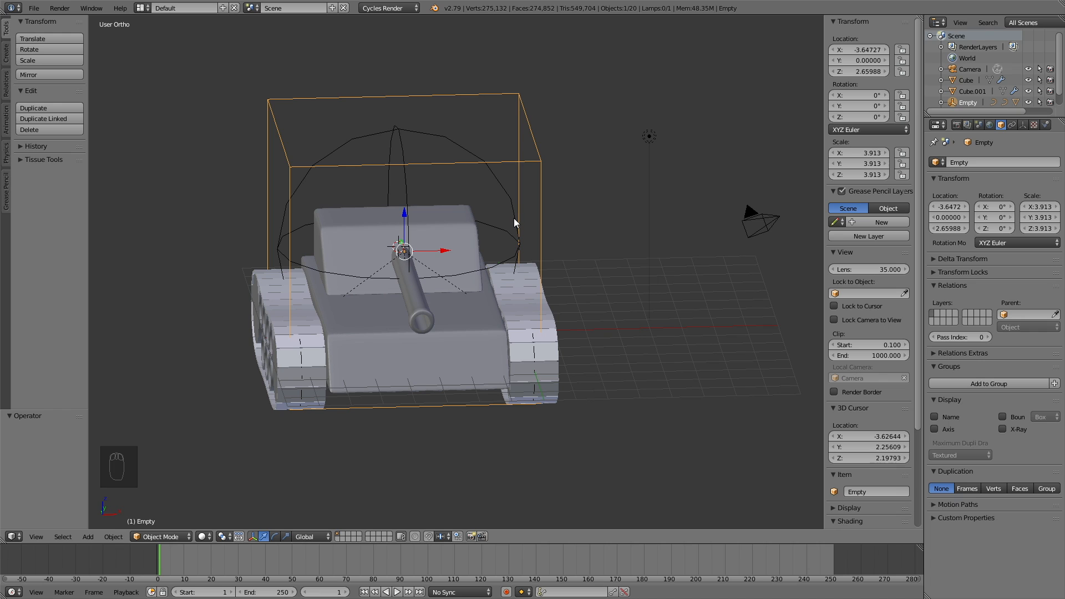
Step: Move the turret block Cube.003 -0.615 along Y, further back on the hull
middle_click_drag(513, 218, 382, 208)
scroll(558, 281, "up", 6)
right_click(581, 264)
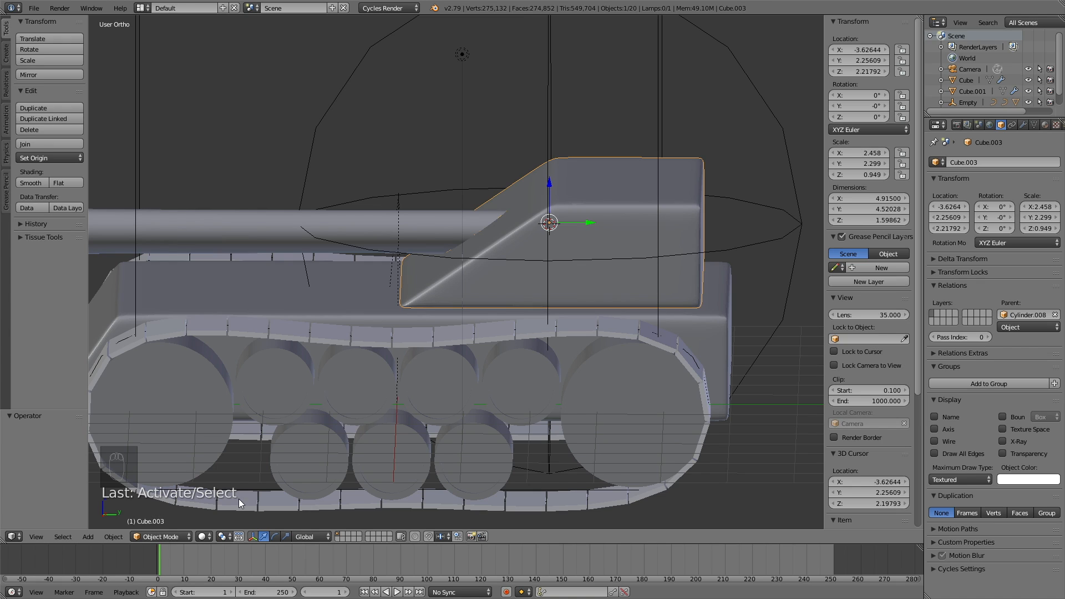
key("g")
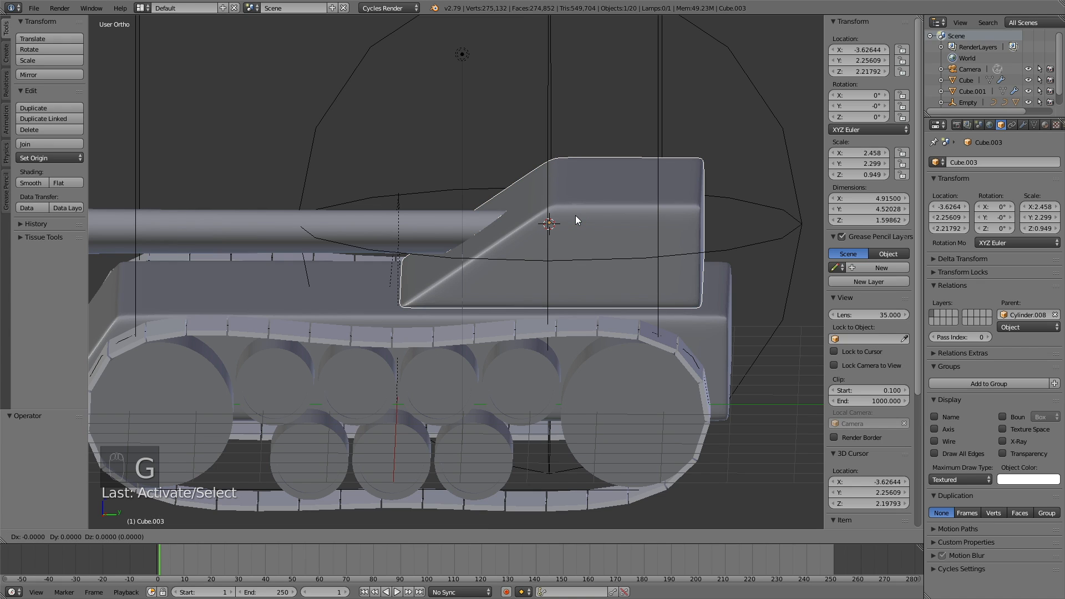
key("y")
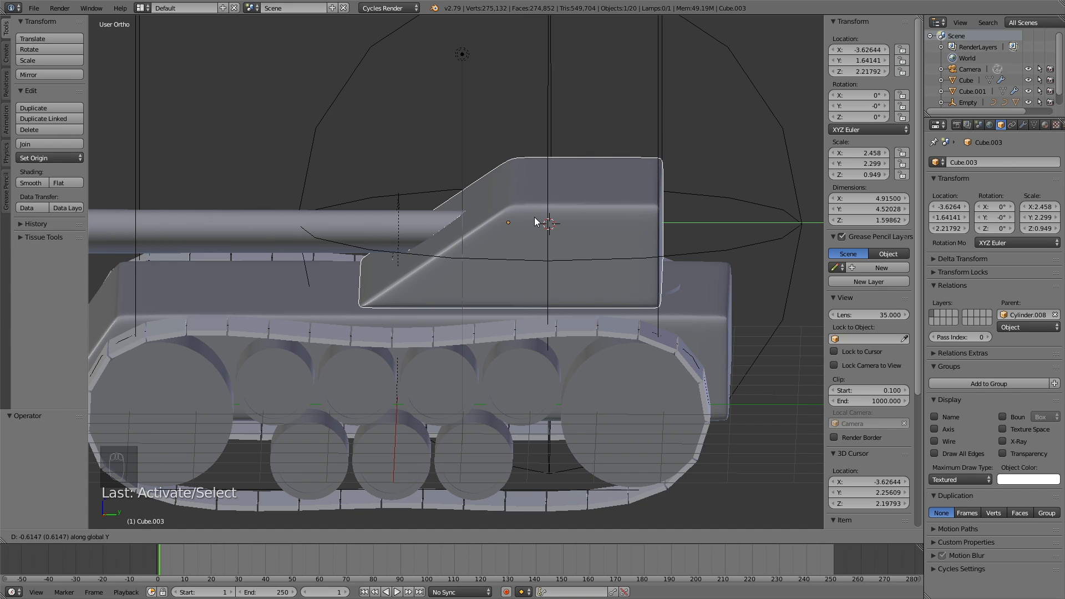
left_click(536, 221)
scroll(421, 224, "down", 5)
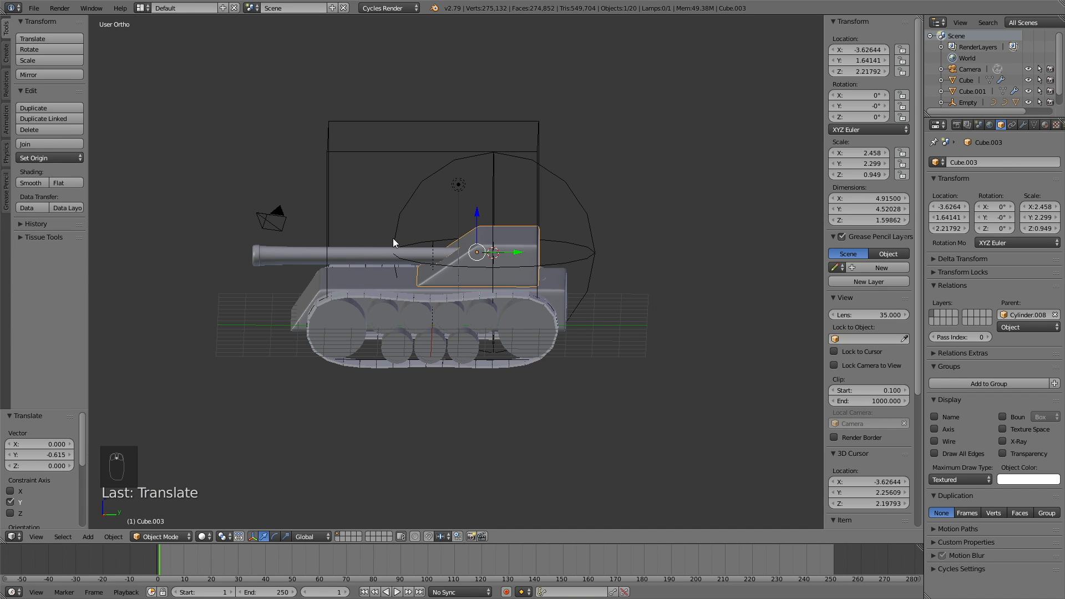
middle_click_drag(371, 255, 416, 269)
scroll(528, 267, "up", 5)
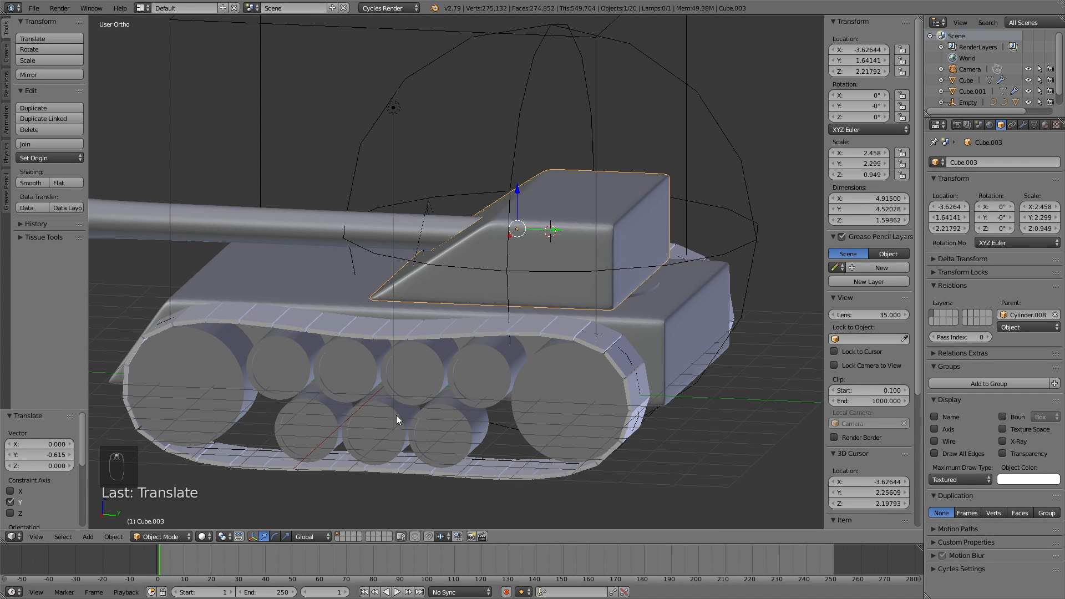
Step: Switch the turret block into Edit Mode
left_click(161, 537)
left_click(172, 512)
middle_click_drag(483, 321, 520, 299)
Step: In wireframe, box-select the turret's rear-end vertices and pull them 0.758 along Y
key("a")
key("z")
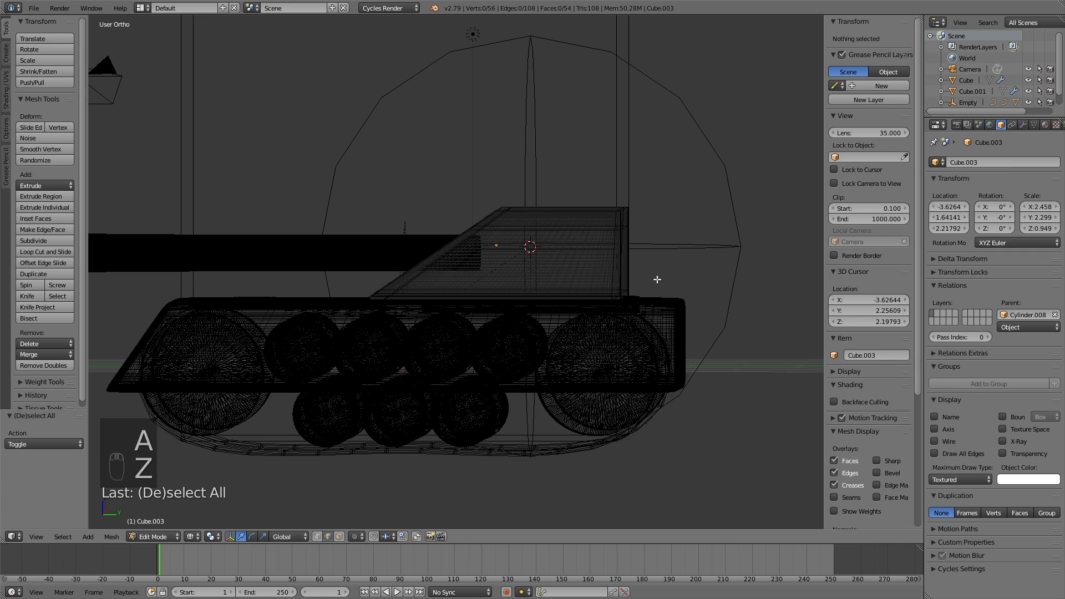
middle_click_drag(655, 279, 653, 281)
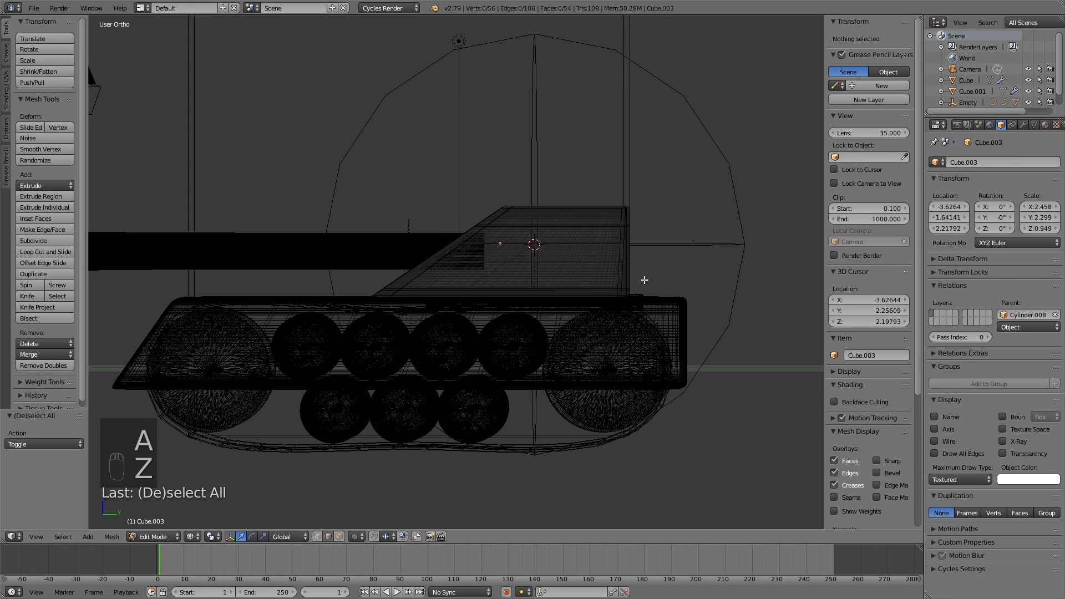
key("b")
left_click_drag(591, 317, 678, 195)
key("g")
key("y")
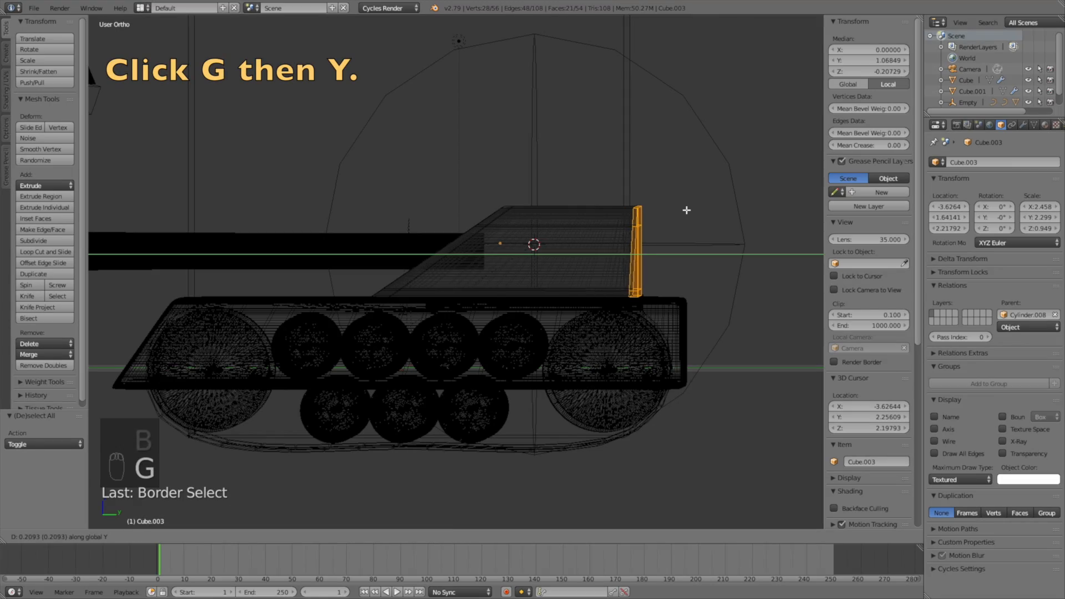
left_click(715, 215)
Step: Return to solid shading and switch back to Object Mode
middle_click_drag(716, 214, 707, 238)
key("z")
middle_click_drag(584, 238, 582, 243)
scroll(587, 238, "down", 7)
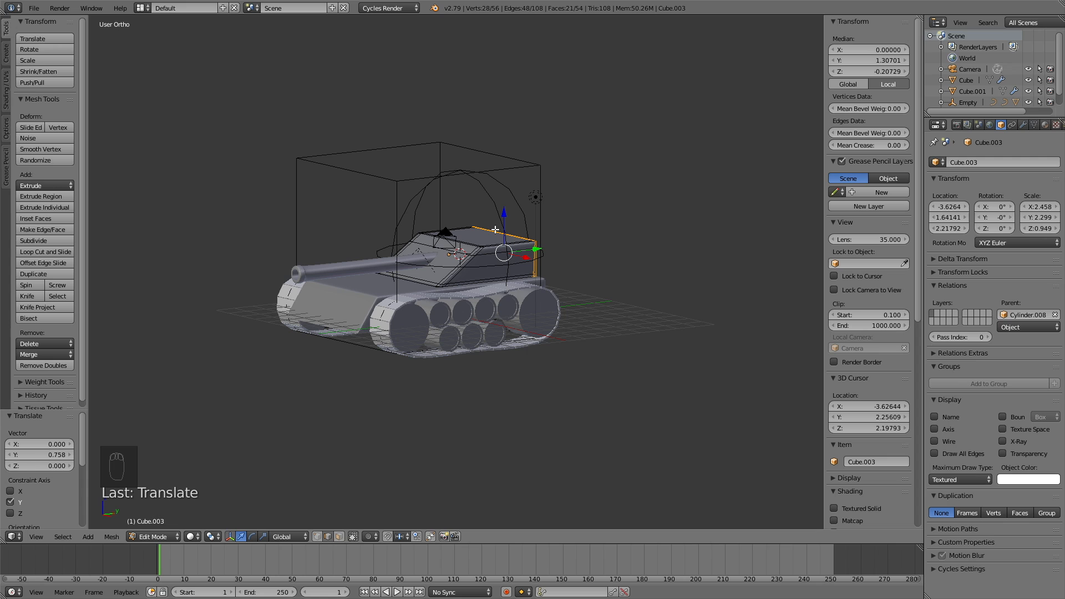
left_click(154, 537)
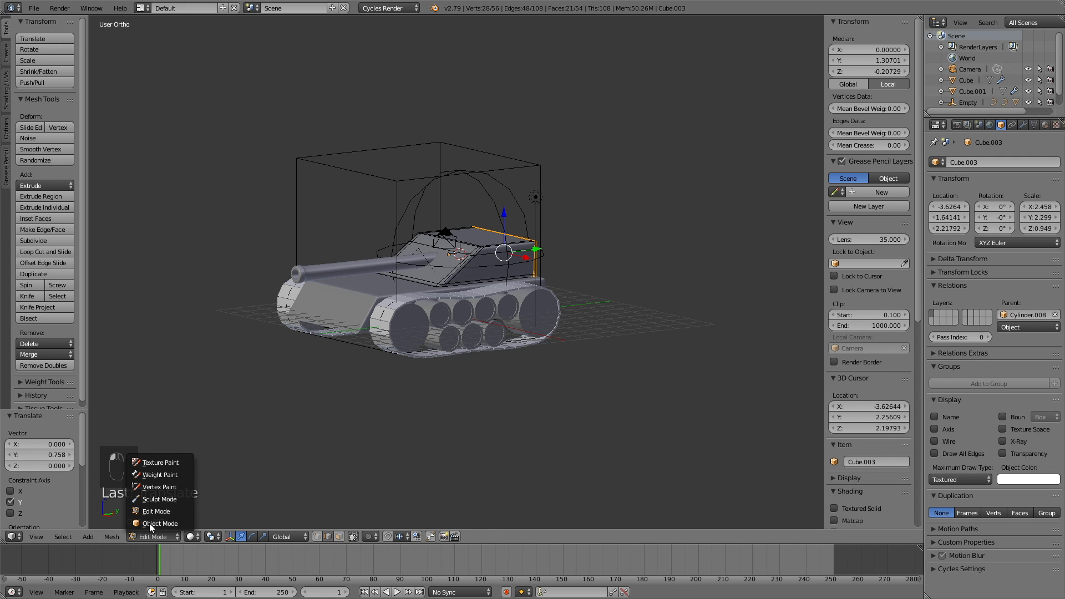
left_click(149, 524)
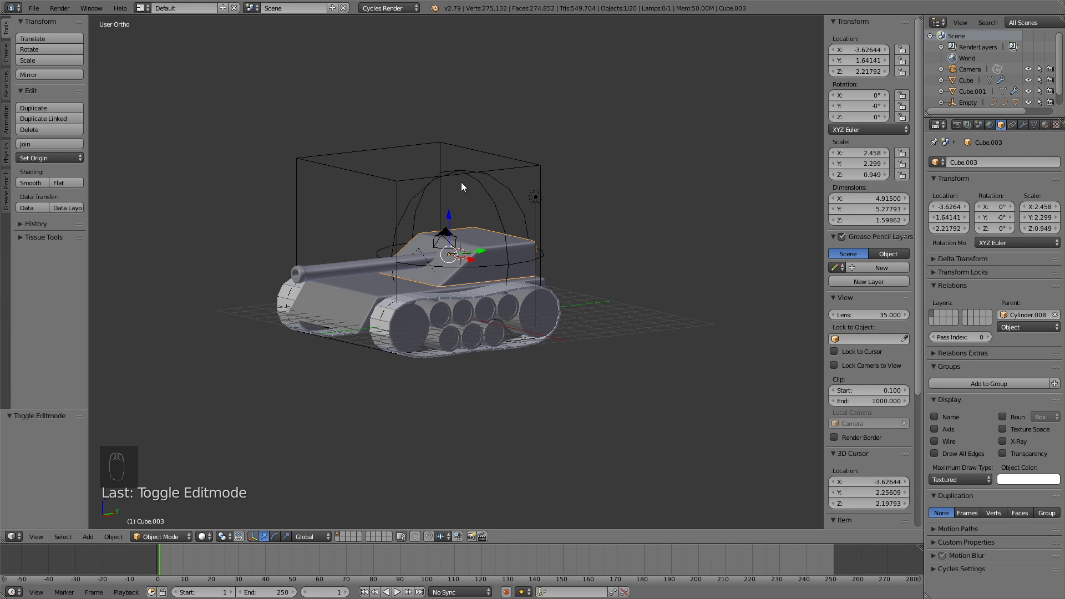
Step: Fly the scene camera back to about 31.55, -25.25, 5.94 so the whole tank fits small in frame
key("KP_0")
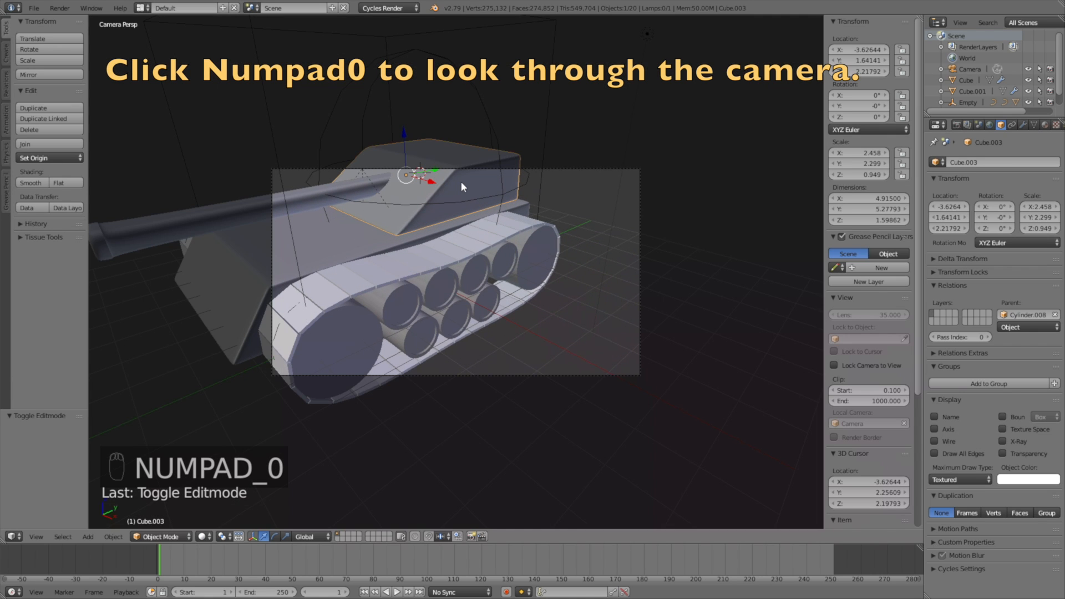
right_click(532, 168)
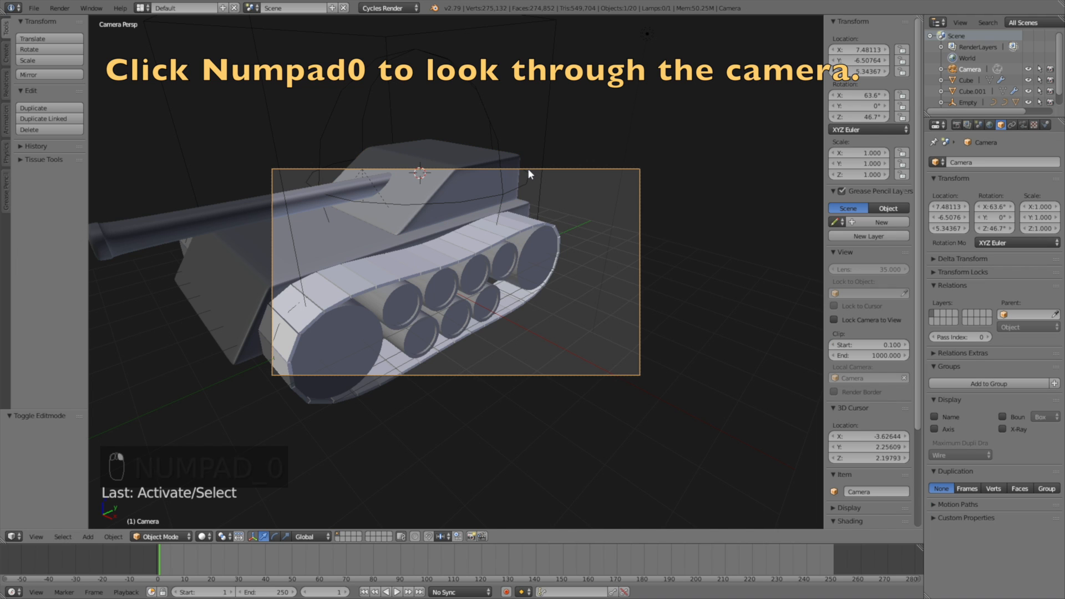
key("shift+f")
key("s")
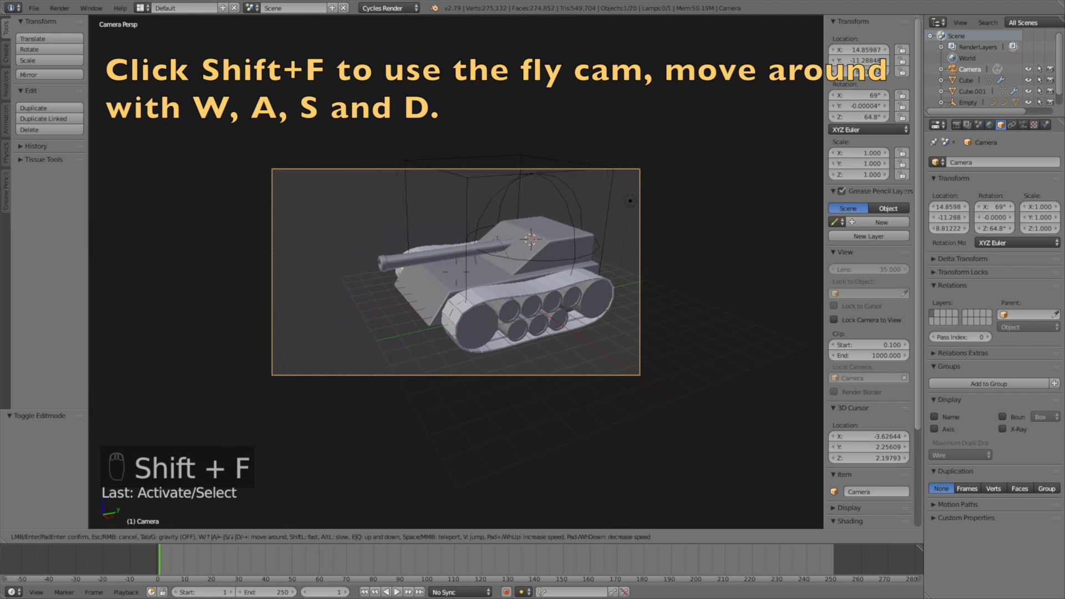
key("q")
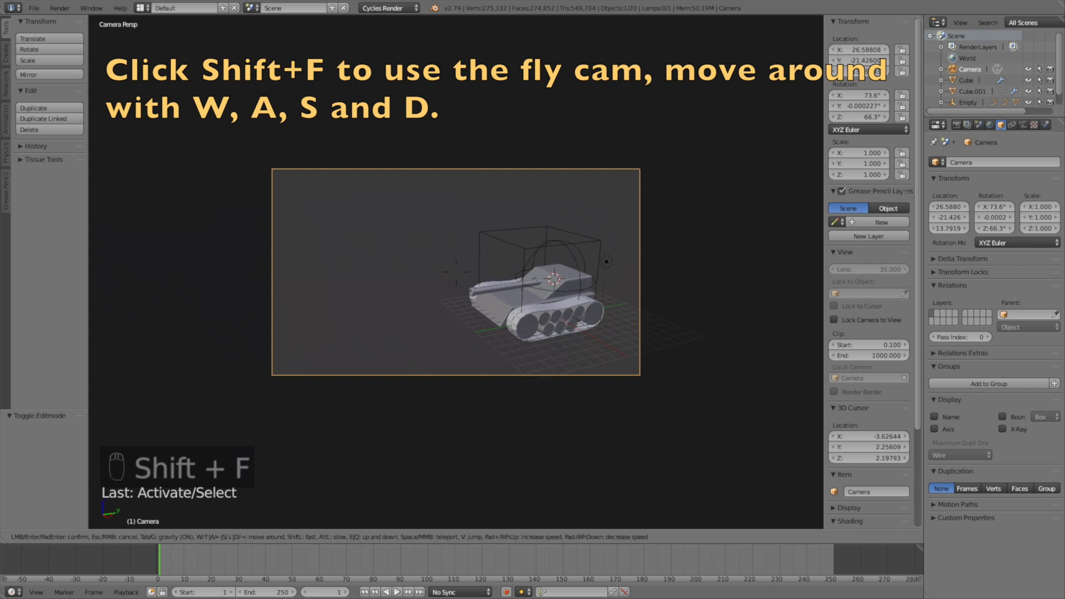
key("s")
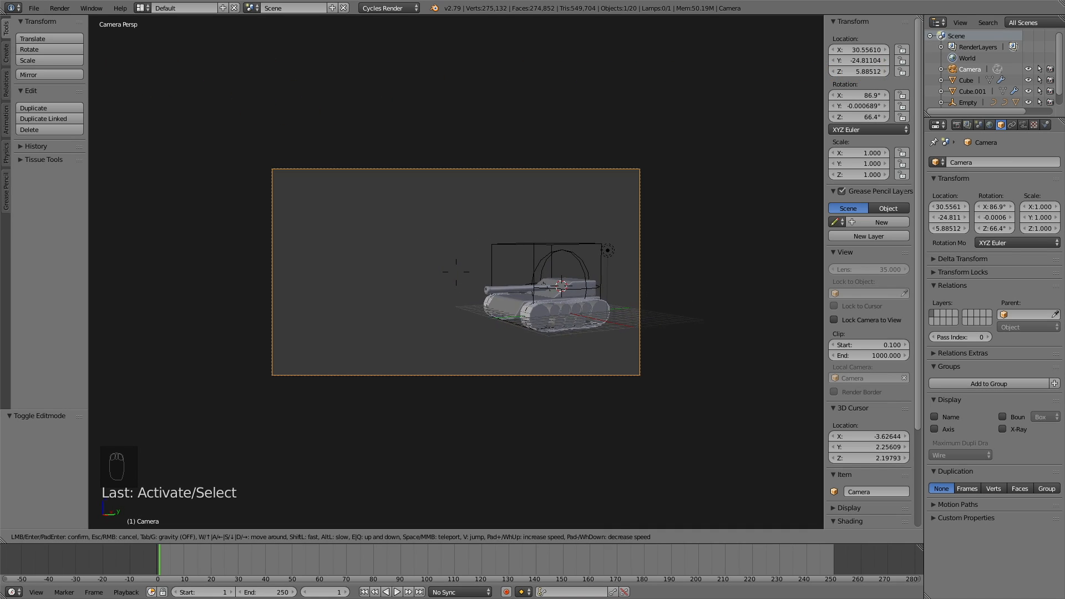
left_click(488, 284)
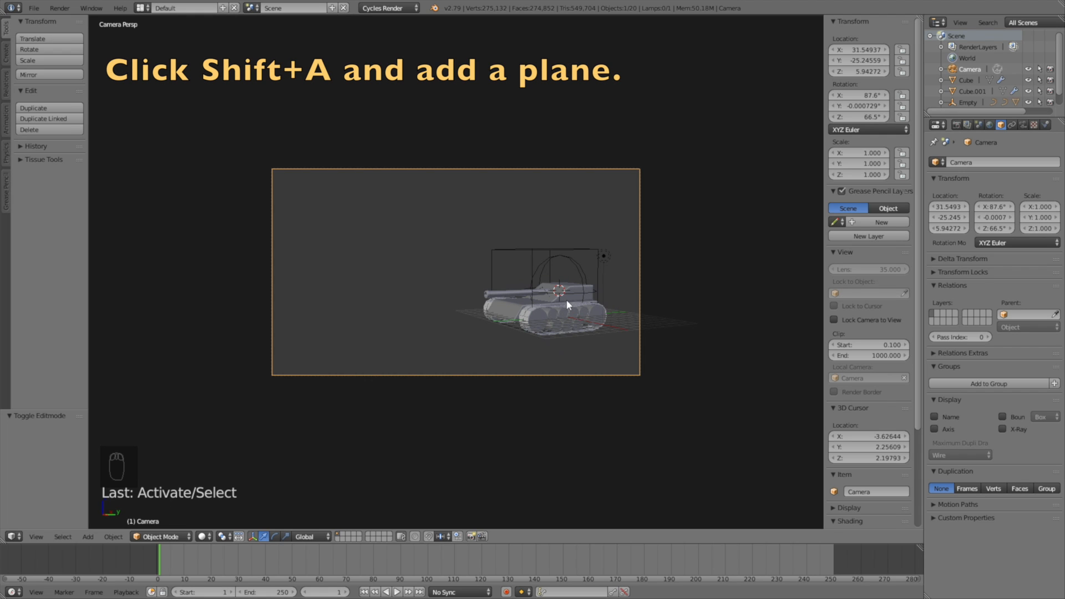
Step: Add a plane and lower it below the tank
key("shift+a")
left_click(597, 300)
scroll(602, 297, "up", 5)
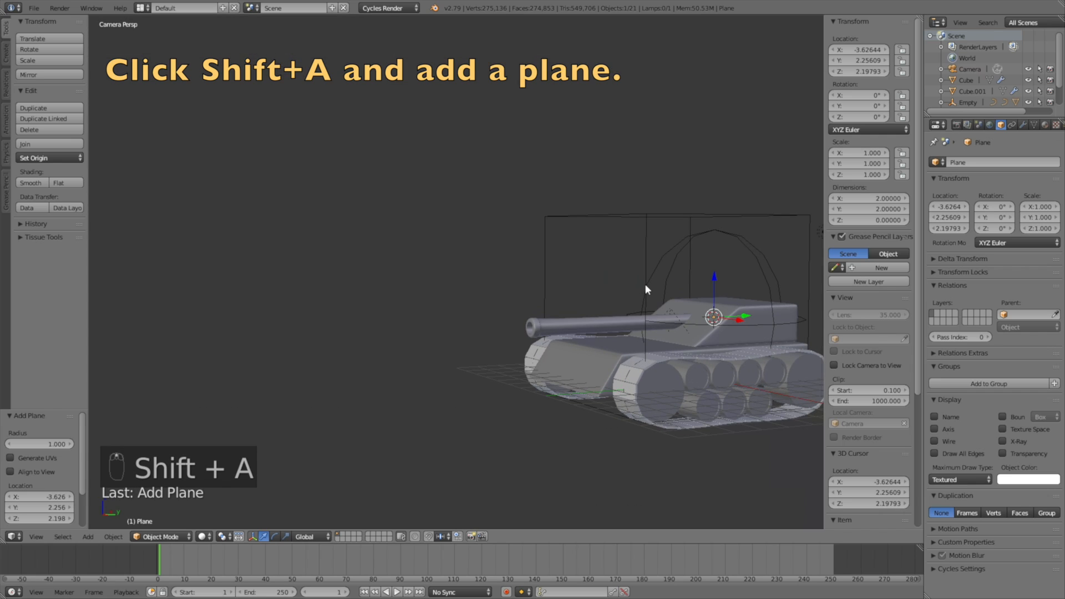
key("g")
key("z")
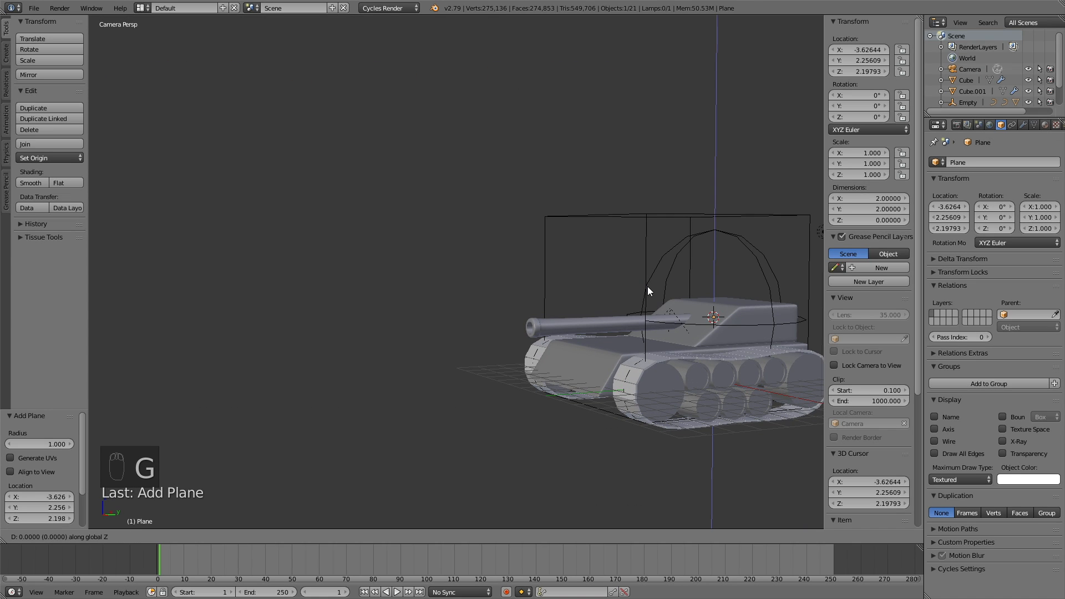
left_click(655, 373)
Step: Scale the plane to 66.081 and raise it to just beneath the tank, about Z -1.495
key("s")
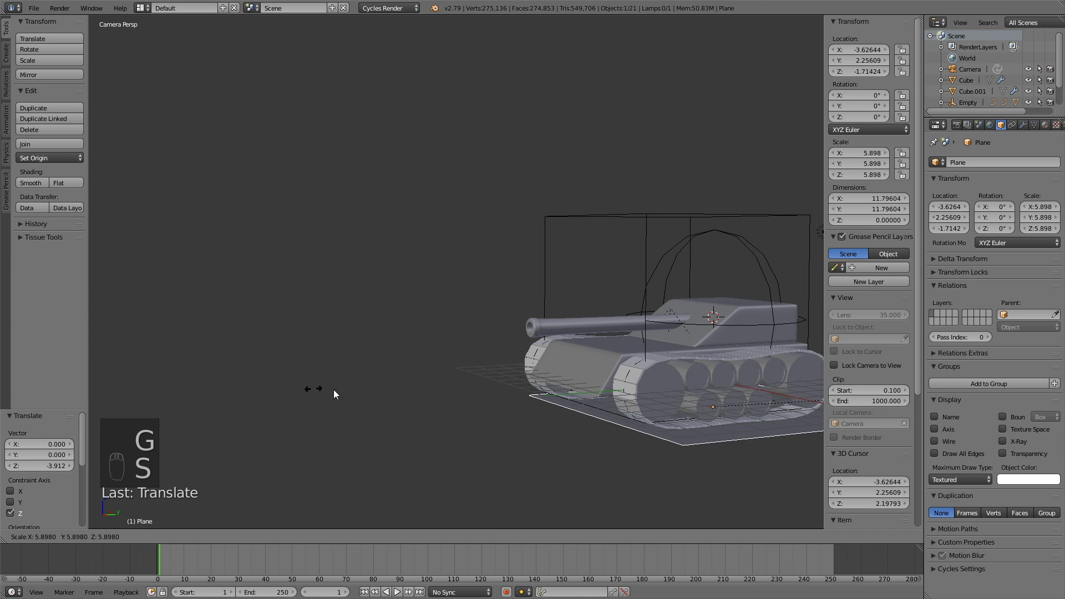
left_click(645, 341)
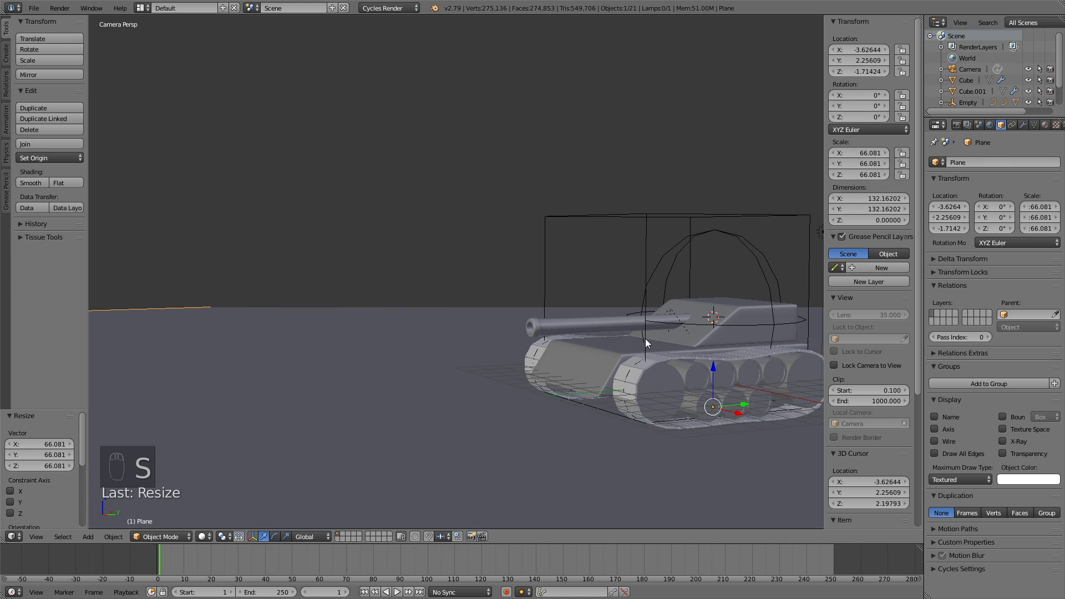
middle_click_drag(554, 439, 609, 428)
key("g")
key("z")
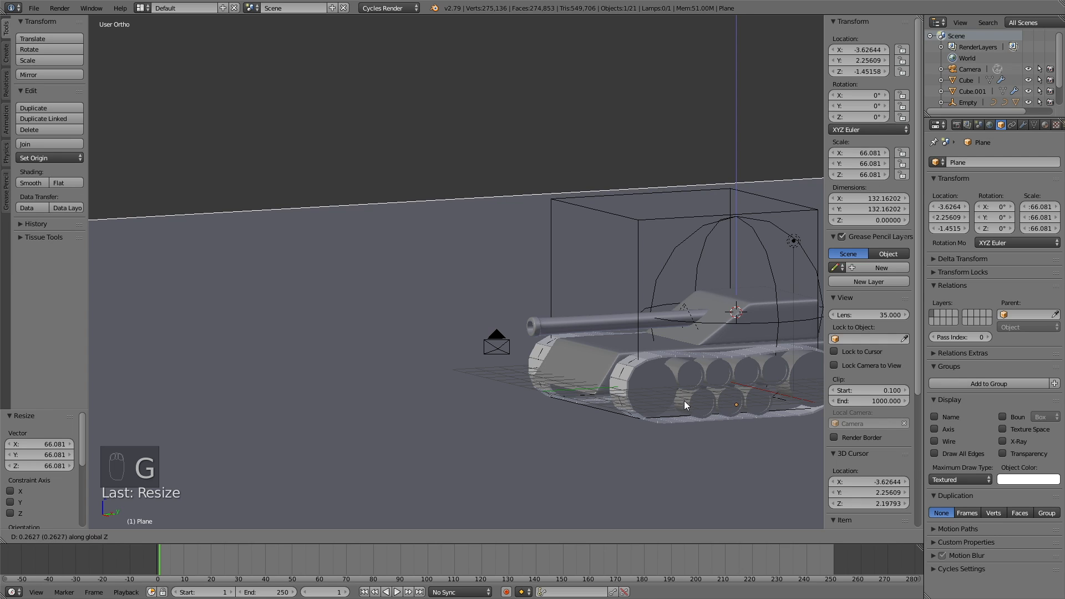
left_click(684, 401)
scroll(621, 394, "down", 3)
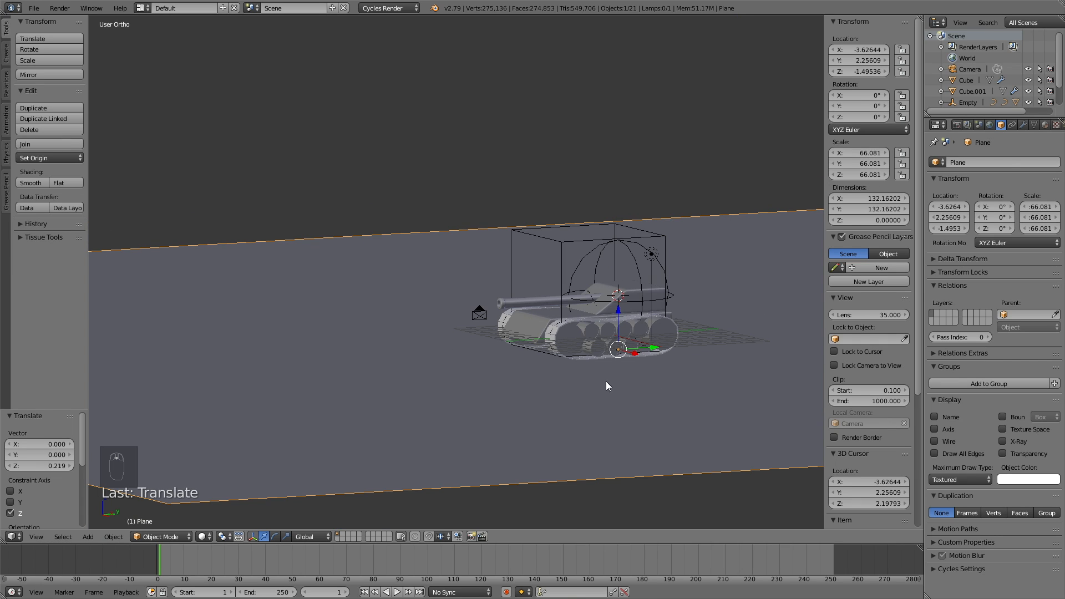
Step: Make the lamp a Sun with size 1, using nodes, at strength 7
right_click(652, 254)
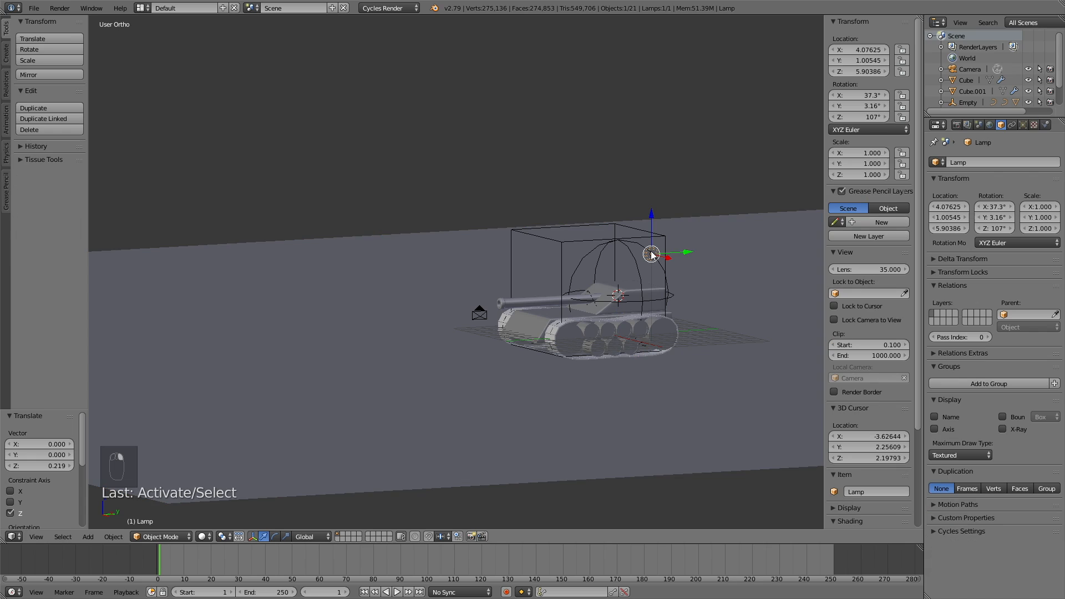
left_click(1022, 125)
left_click(967, 222)
left_click(955, 233)
type("1")
key("Return")
left_click(1000, 280)
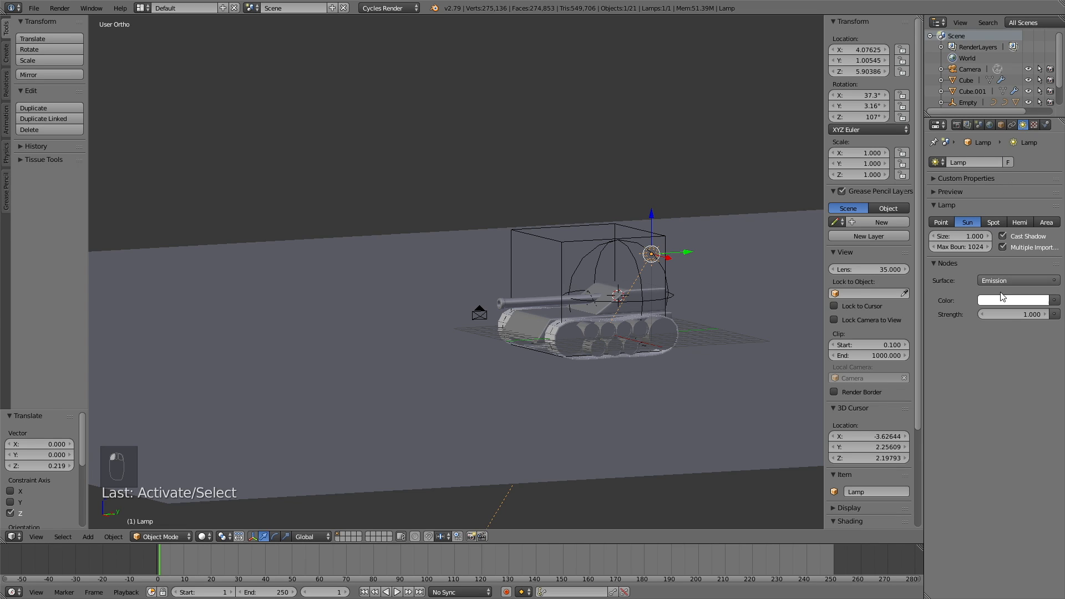
left_click(1024, 314)
type("7")
key("Return")
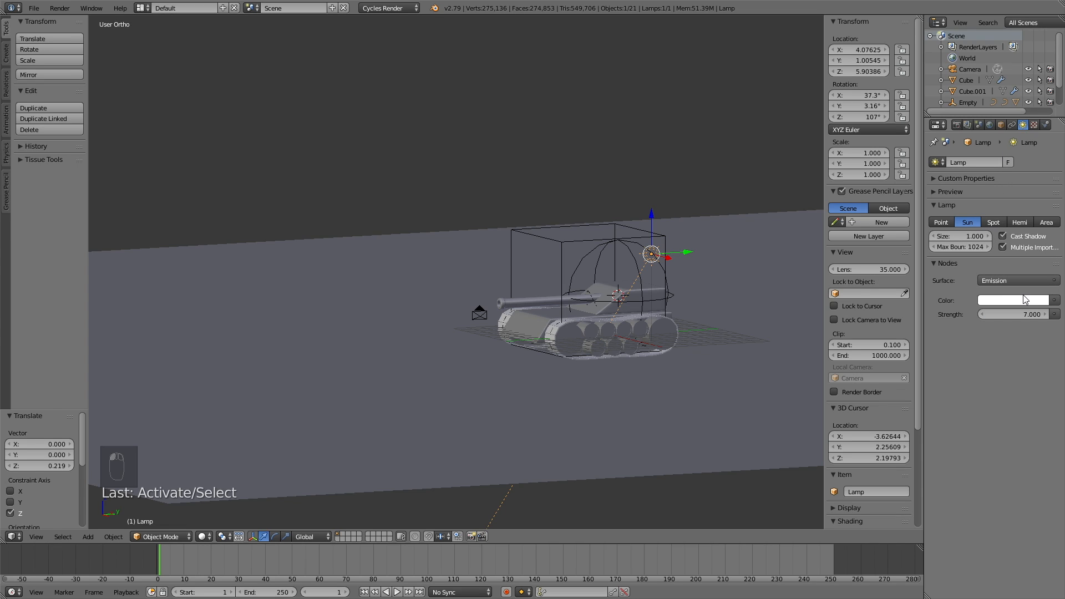
Step: Raise the sun lamp to about 9.08, 3.98, 11.87 and tilt it toward the tank
middle_click_drag(670, 285, 680, 294)
key("g")
left_click(768, 213)
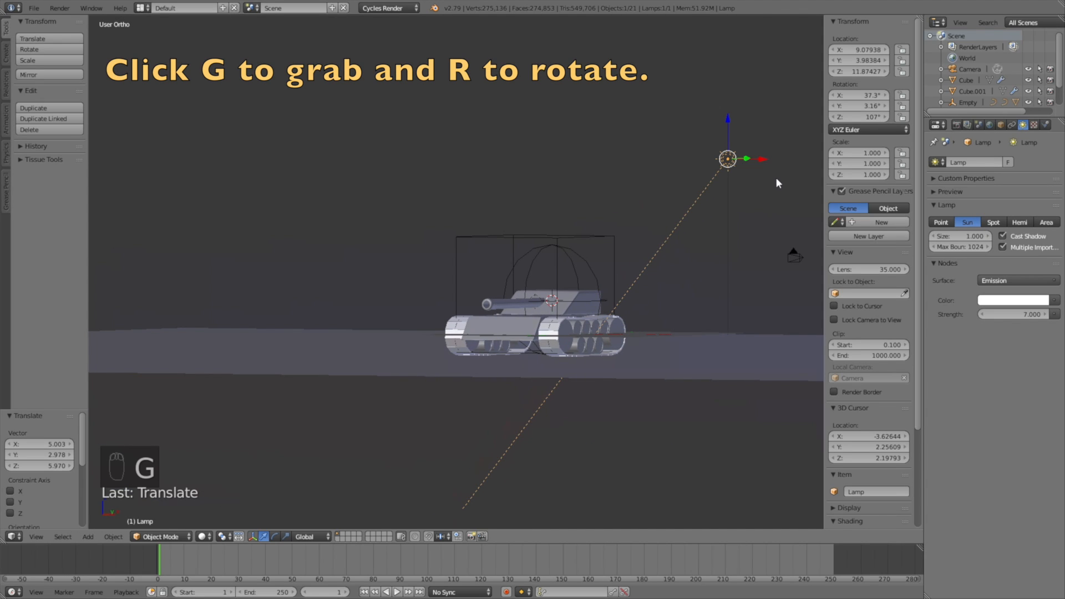
key("r")
left_click(777, 215)
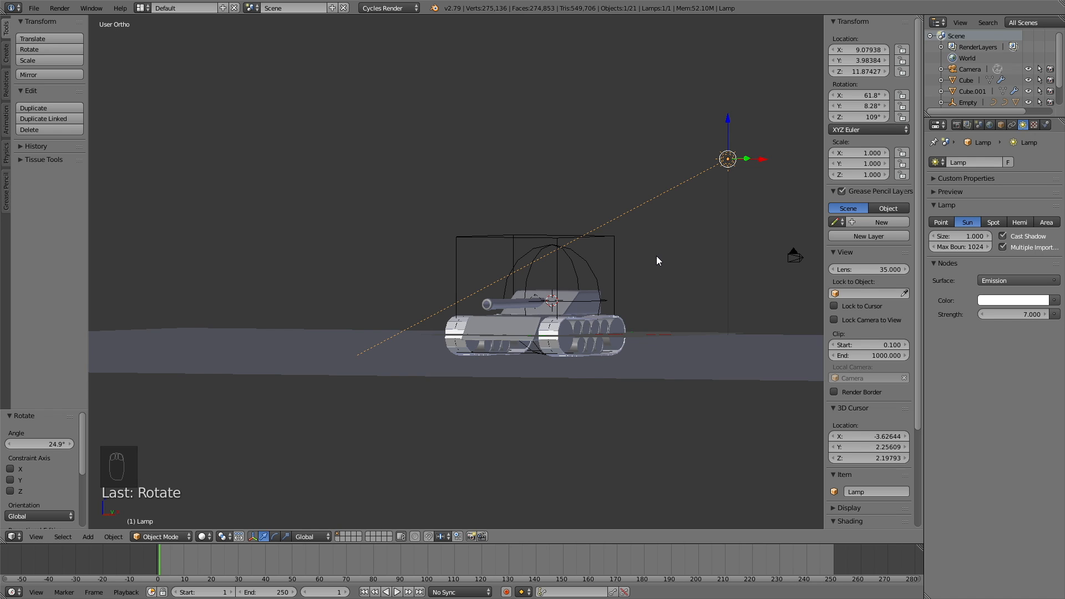
middle_click_drag(503, 342, 553, 324)
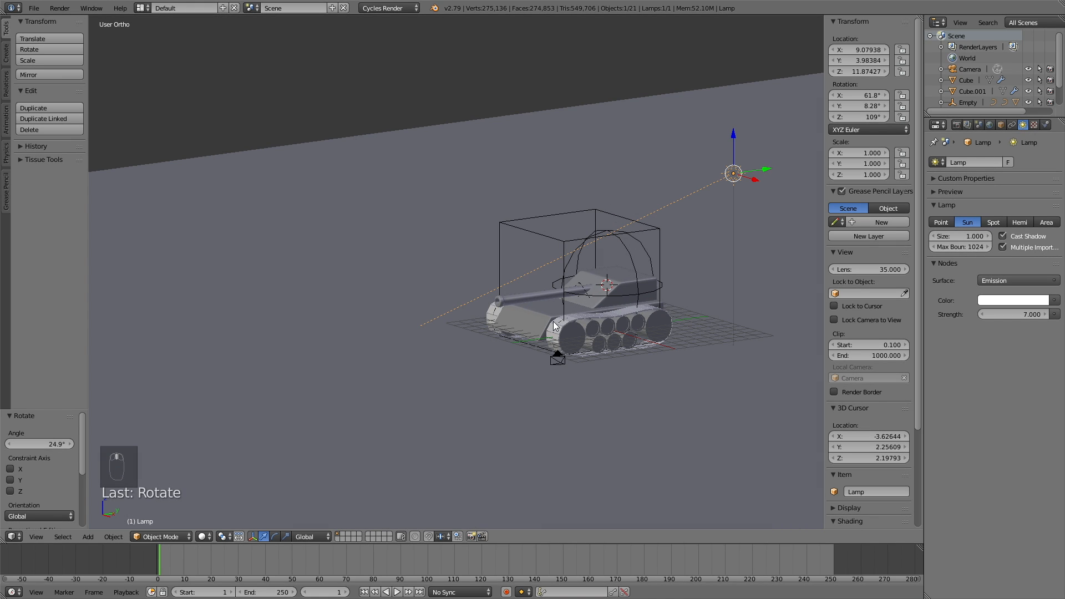
Step: Switch the viewport shading to Rendered for a live preview
left_click(201, 537)
left_click(232, 461)
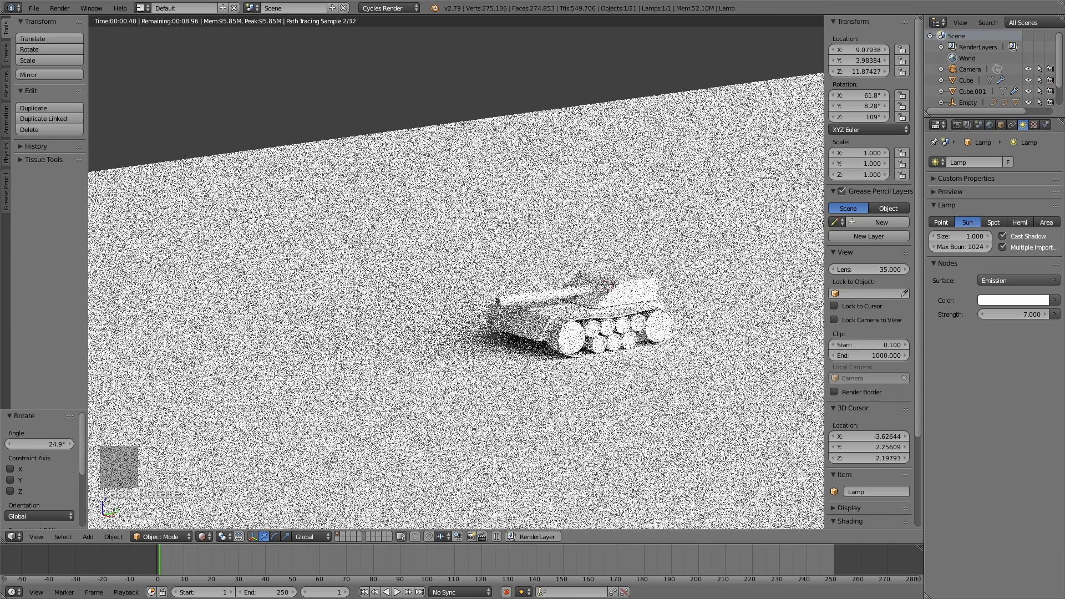
middle_click_drag(539, 372, 547, 359)
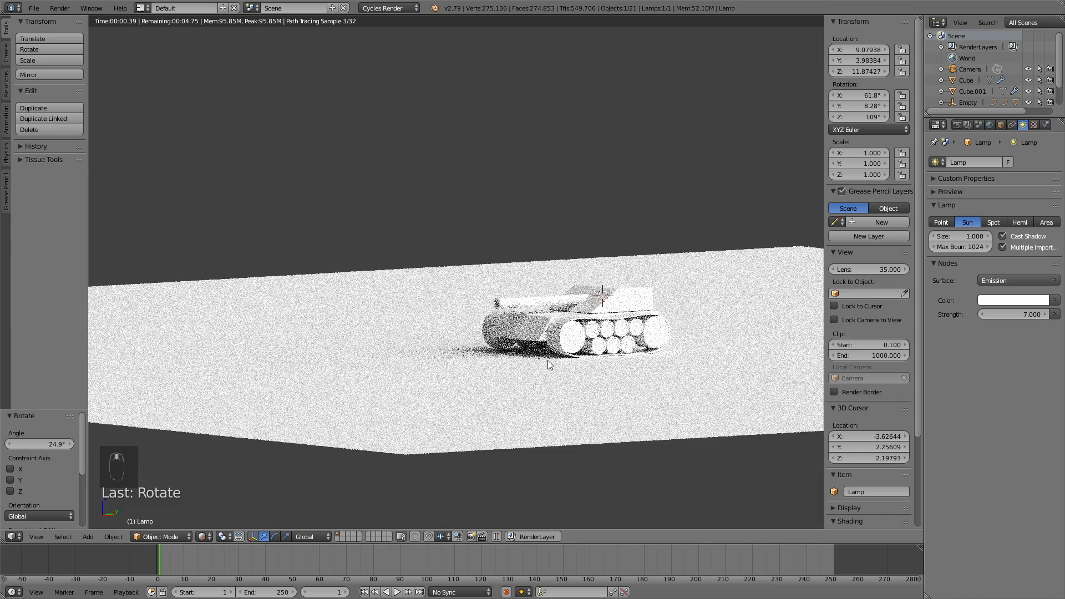
Step: Set the render device to GPU Compute and view through the scene camera
left_click(956, 125)
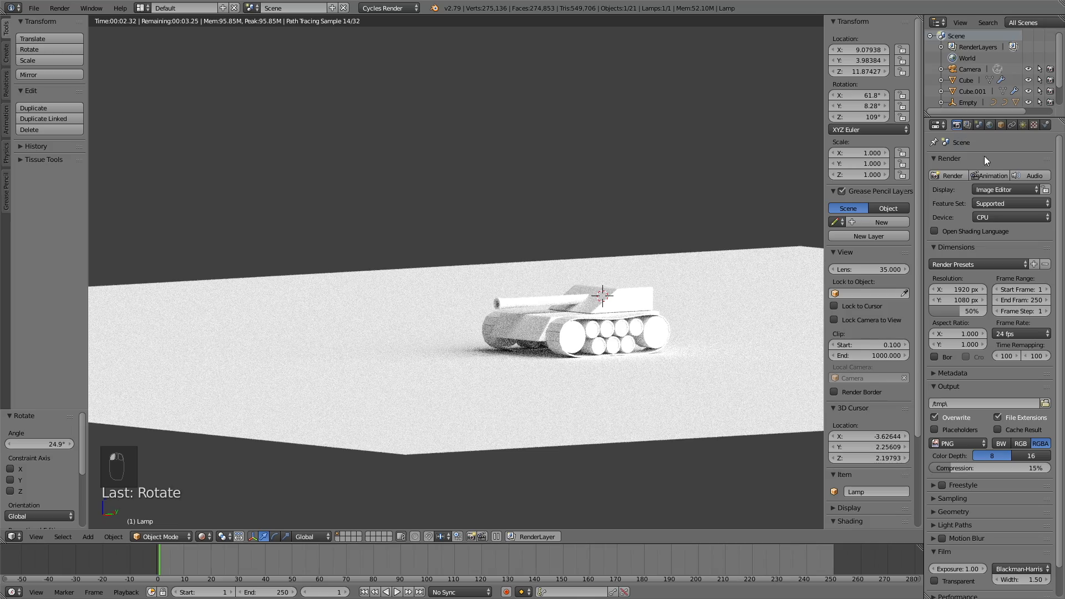
left_click(987, 218)
left_click(997, 191)
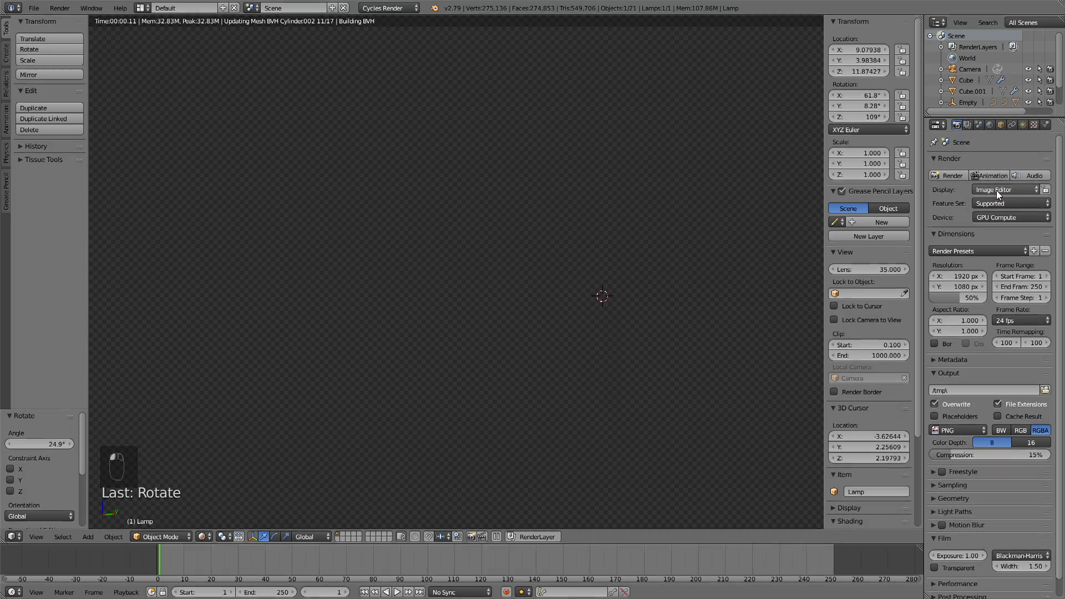
scroll(707, 301, "up", 2)
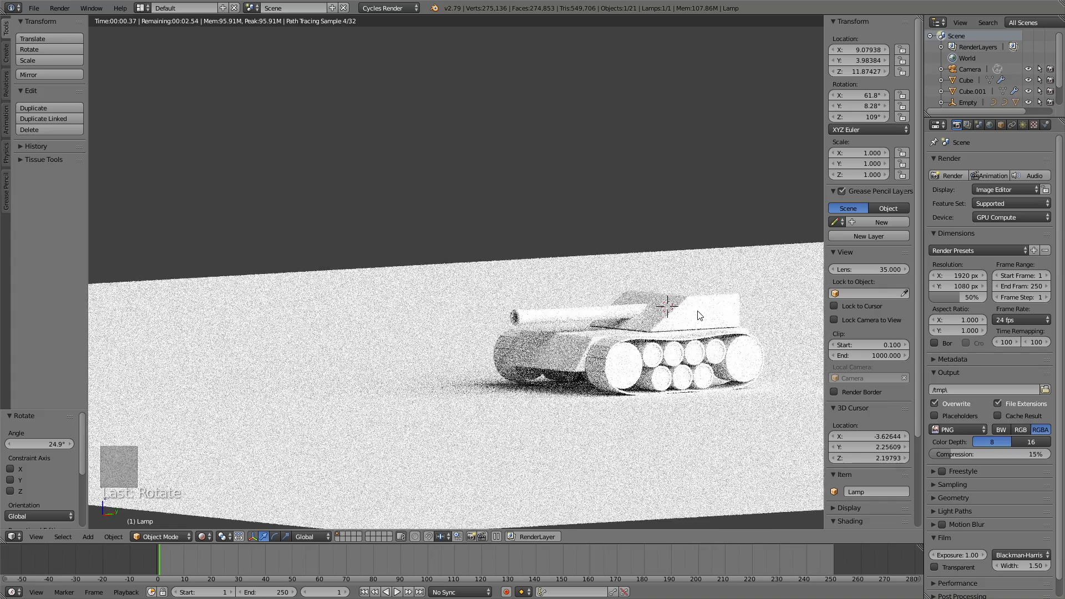
key("KP_0")
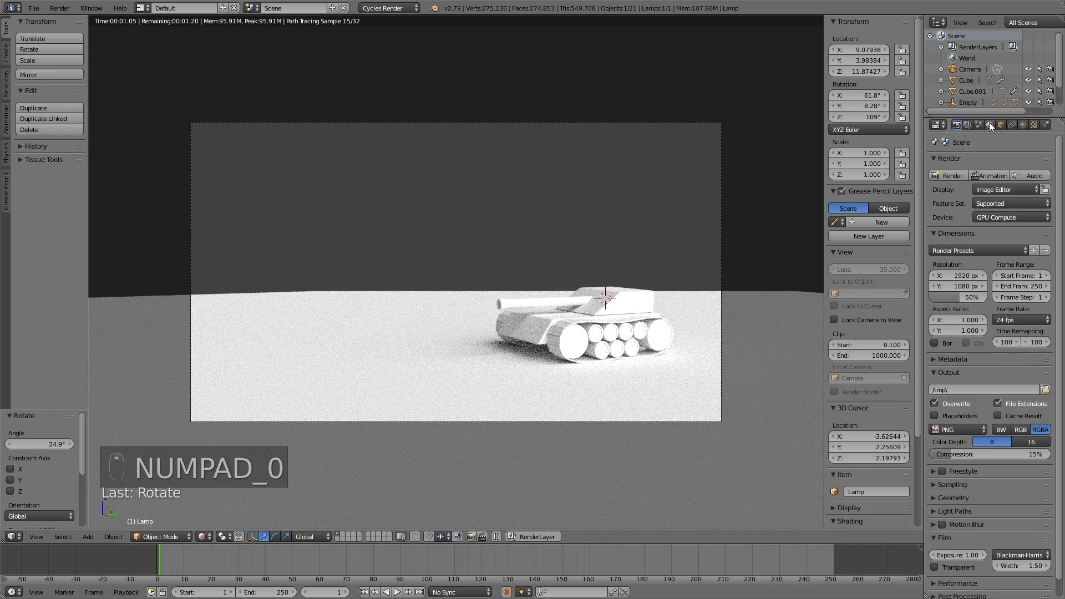
Step: Set the World colour to a bright, light bluish grey (blue 0.703)
left_click(990, 124)
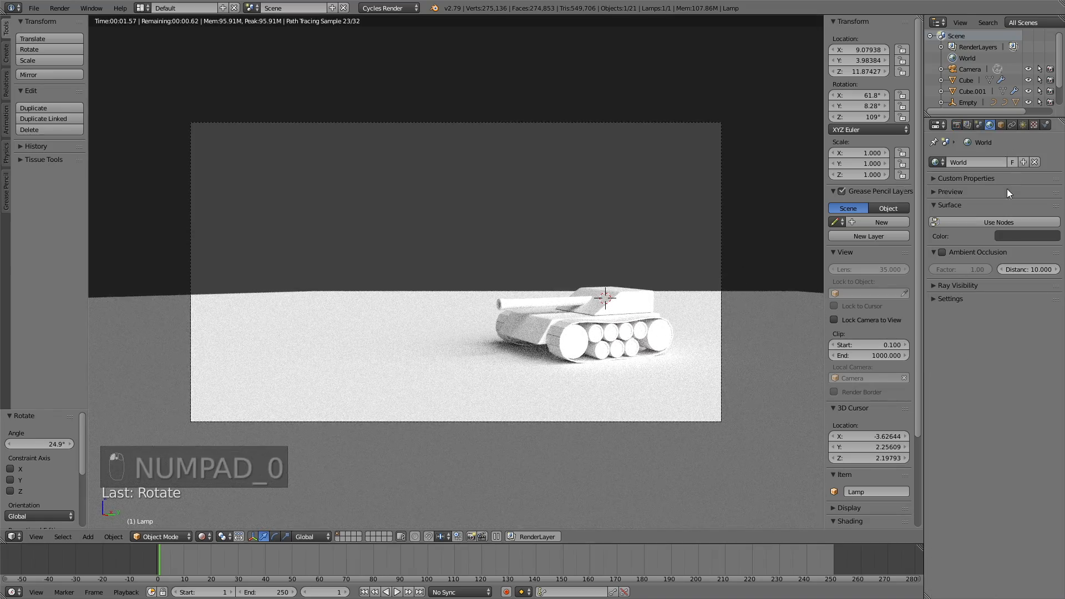
left_click(1010, 237)
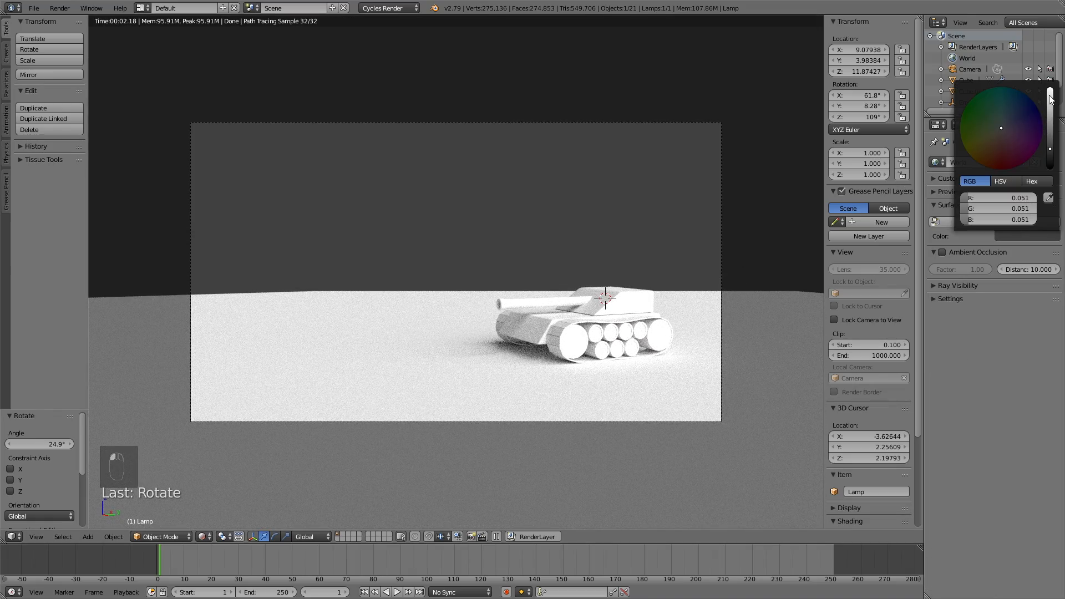
left_click(1050, 99)
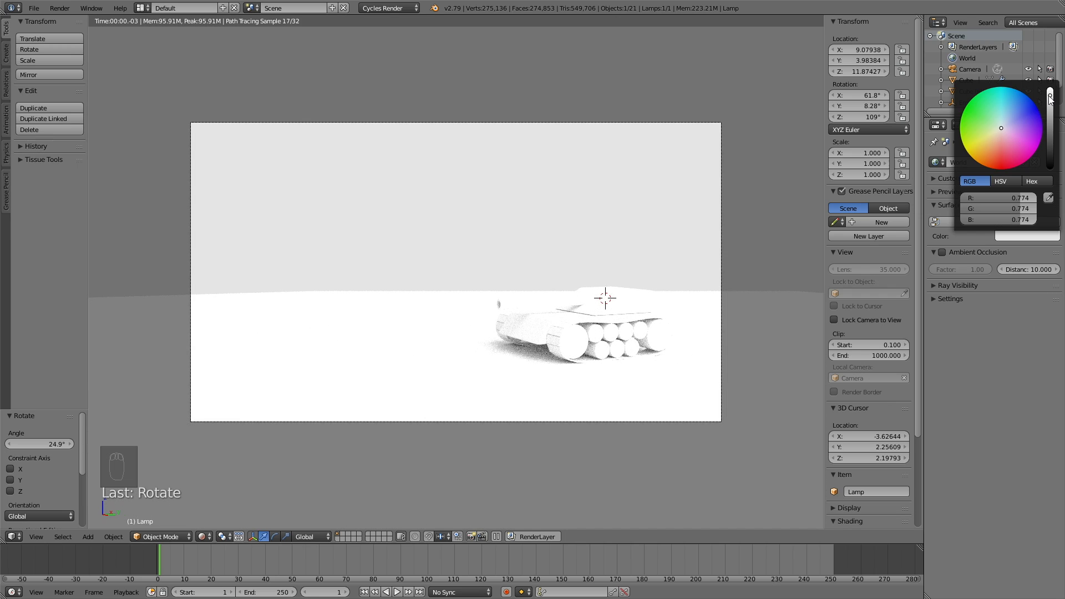
left_click(1004, 121)
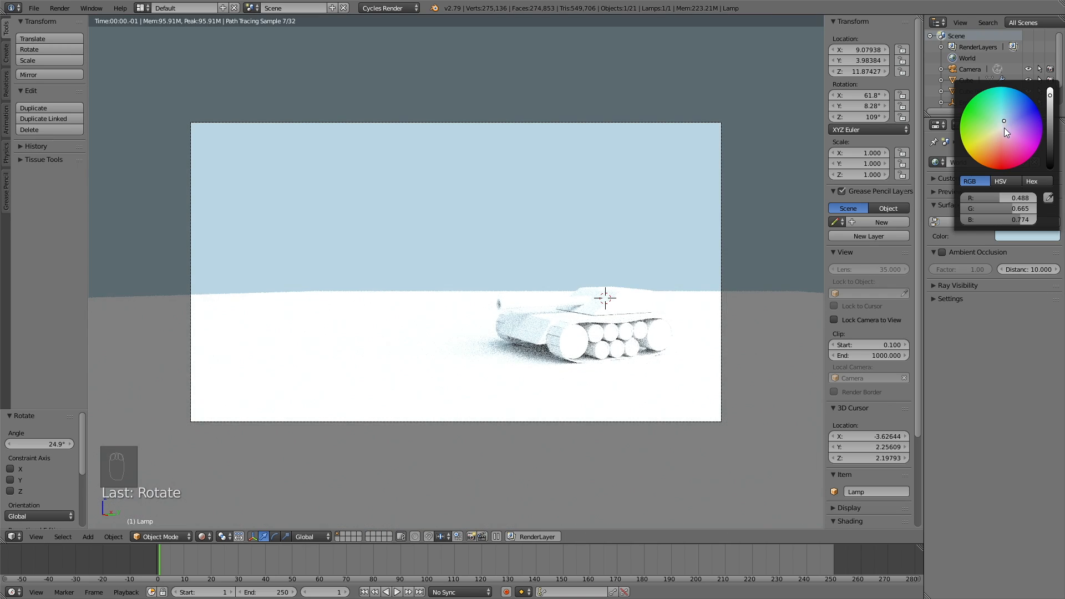
left_click_drag(1001, 131, 1000, 128)
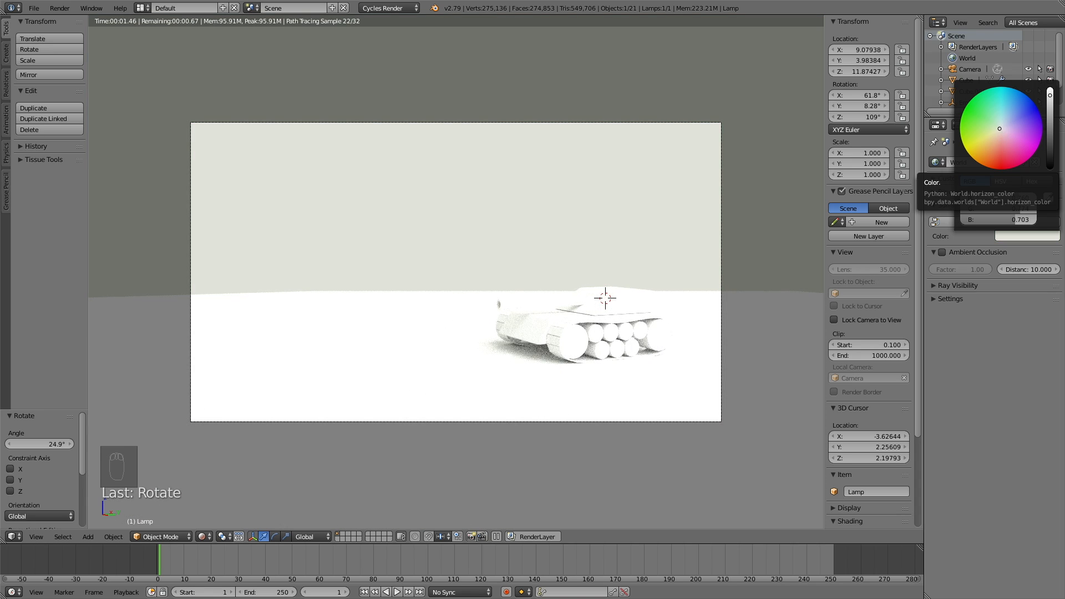
left_click(1002, 126)
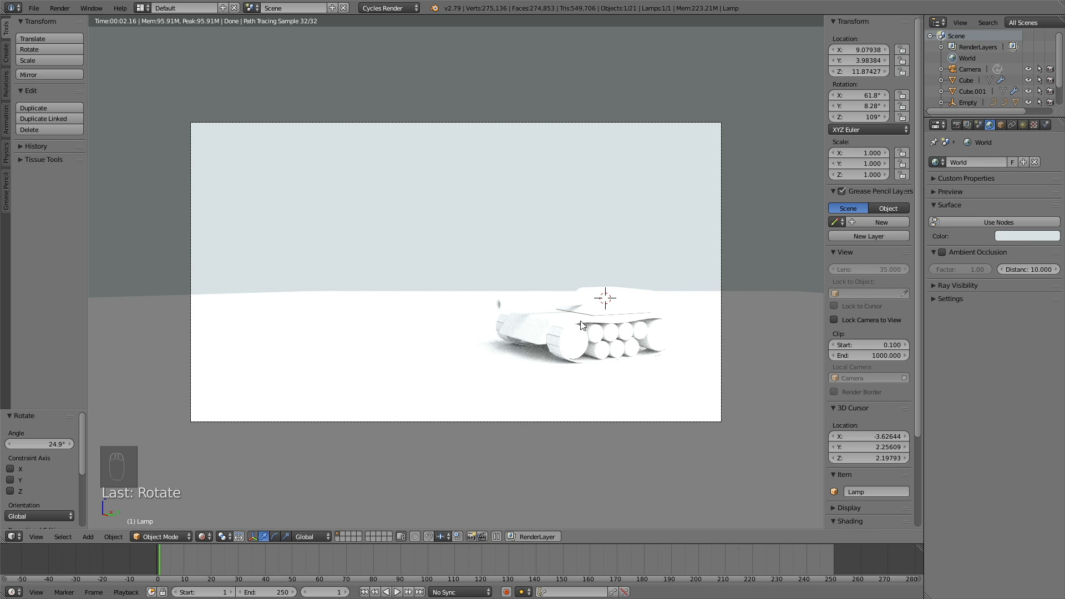
Step: Create a new material for the tank hull and colour it blue
right_click(539, 332)
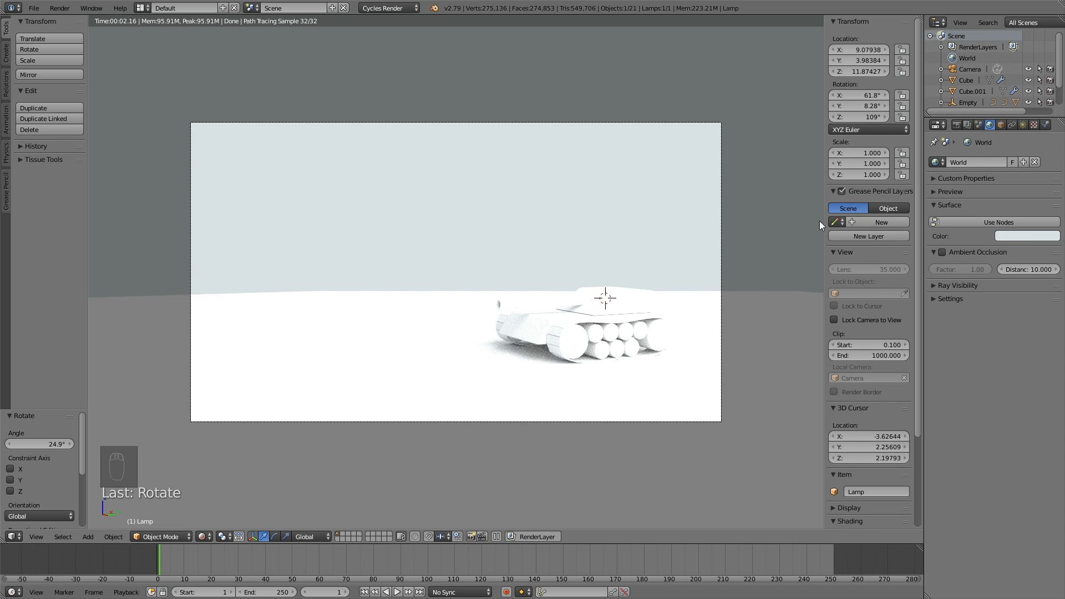
left_click(1045, 126)
left_click(976, 199)
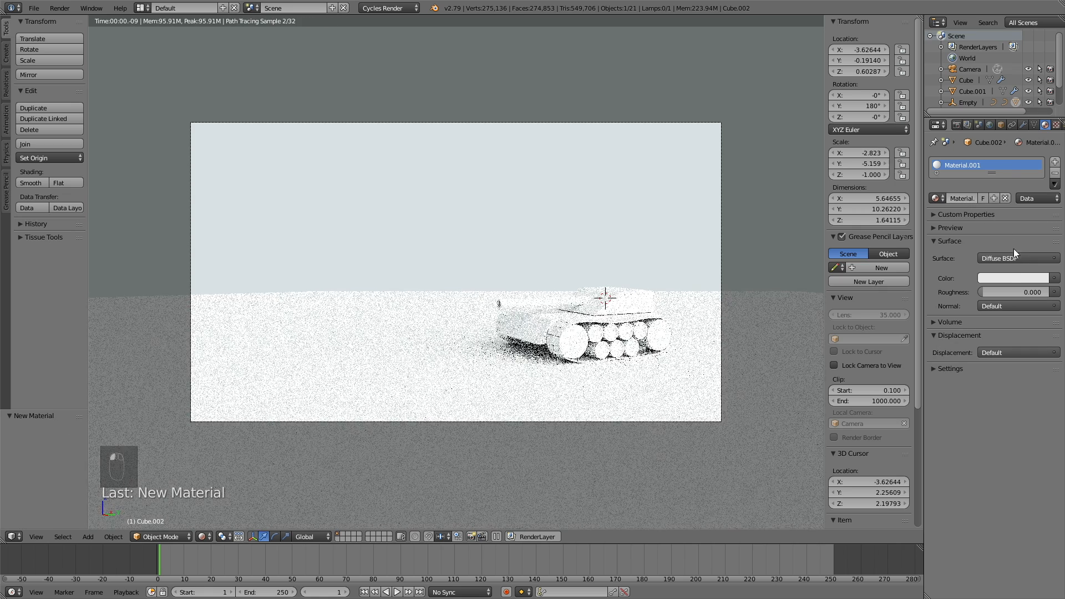
left_click(995, 278)
left_click(1004, 146)
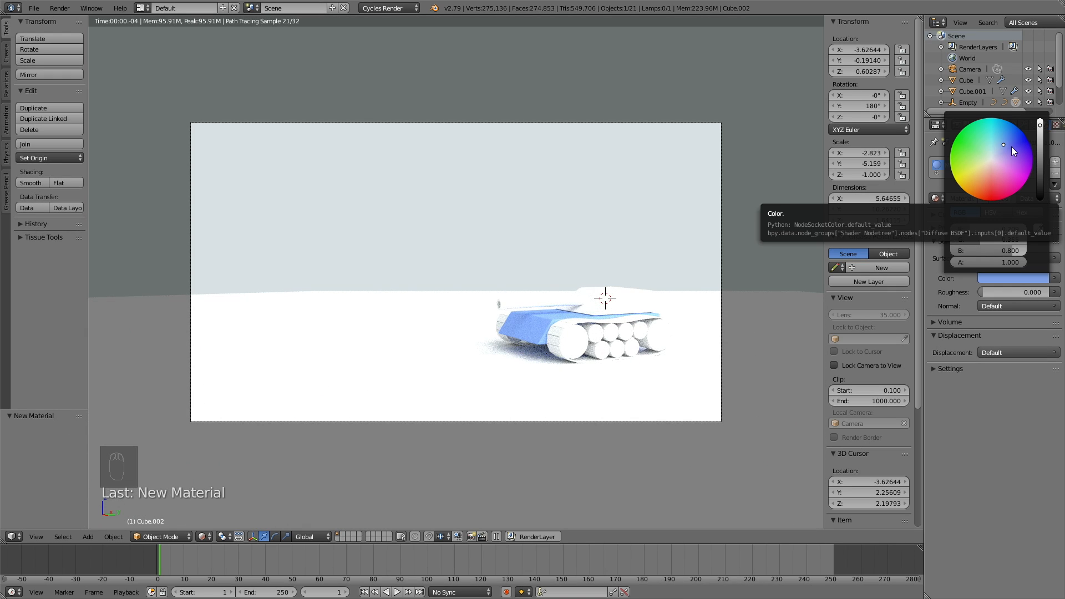
left_click(1008, 144)
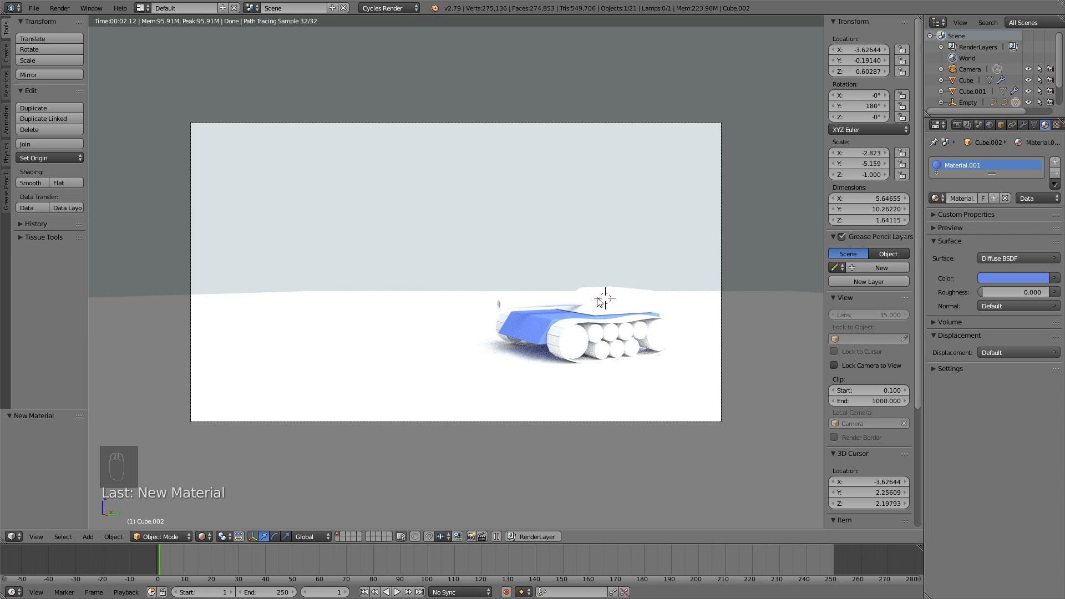
Step: Assign the hull's Material.001 to the turret
right_click(690, 277)
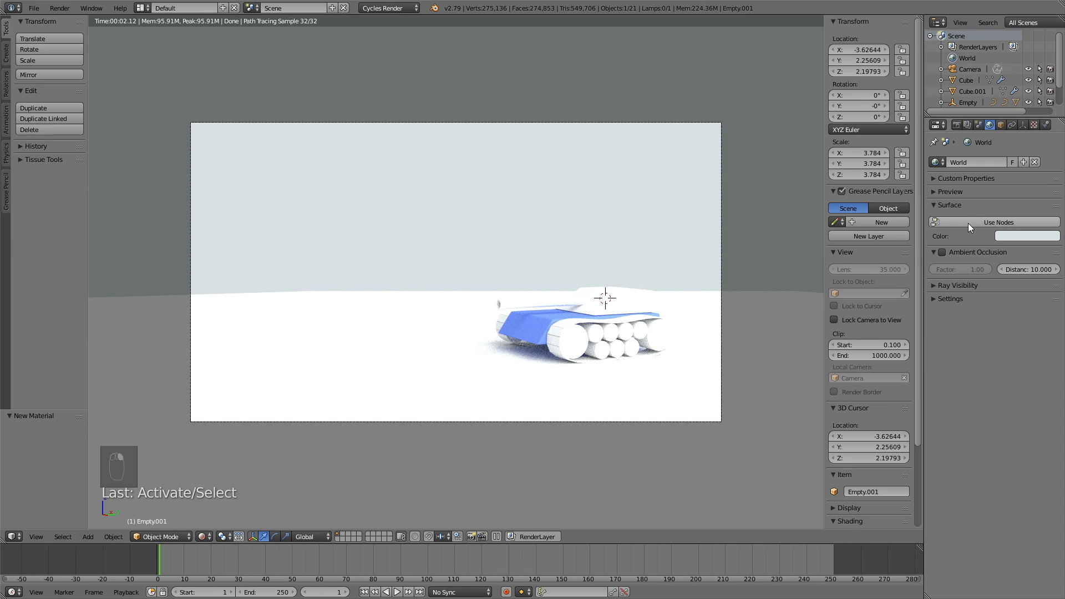
right_click(594, 305)
left_click(937, 198)
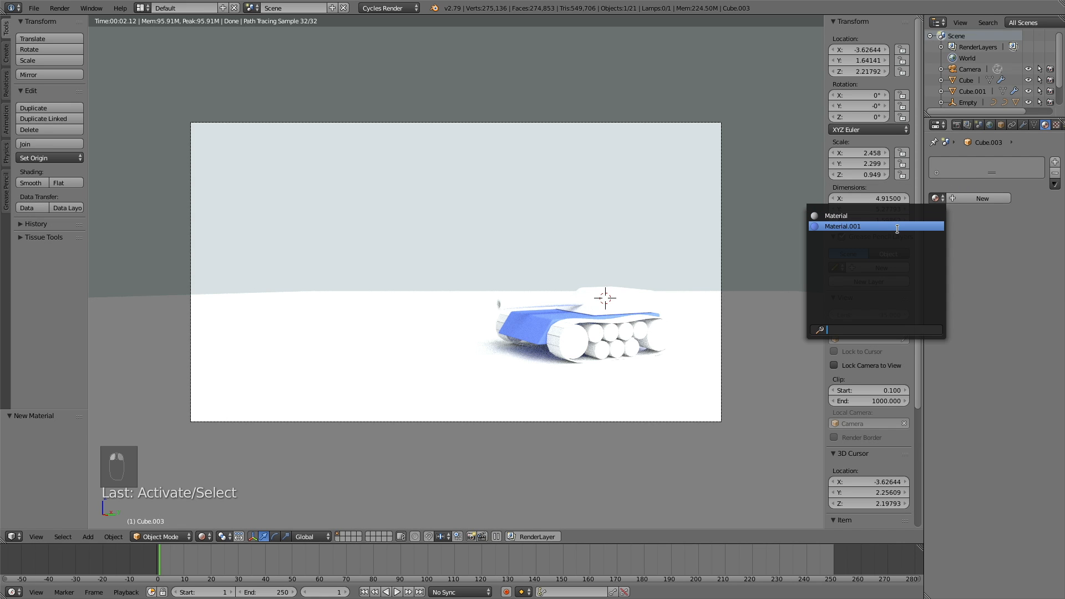
left_click(898, 227)
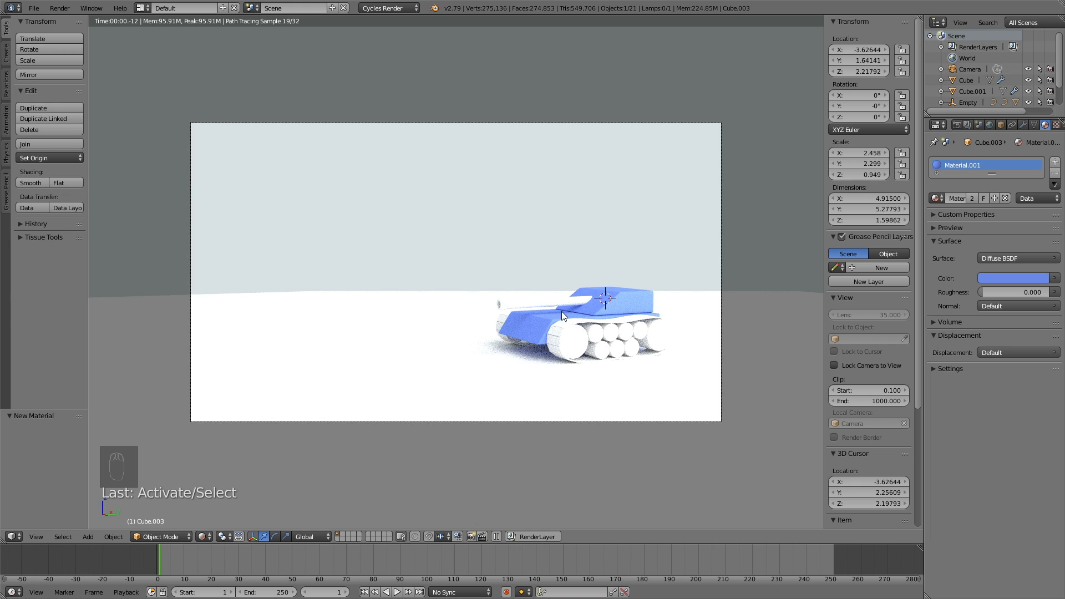
Step: Assign Material.001 to the gun barrel, using wireframe view to reach it
key("z")
right_click(544, 295)
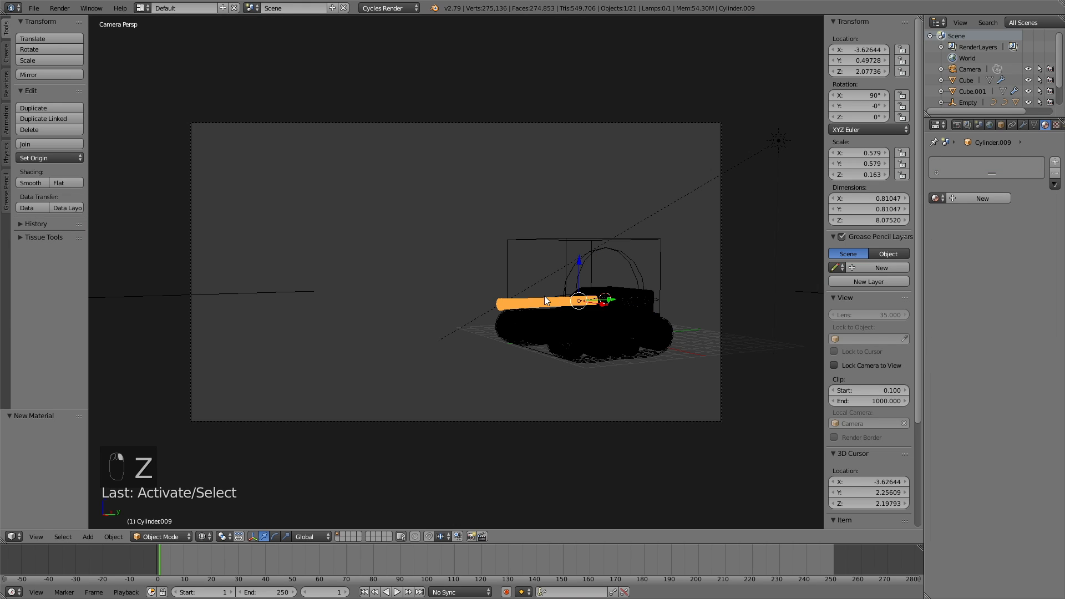
left_click(935, 199)
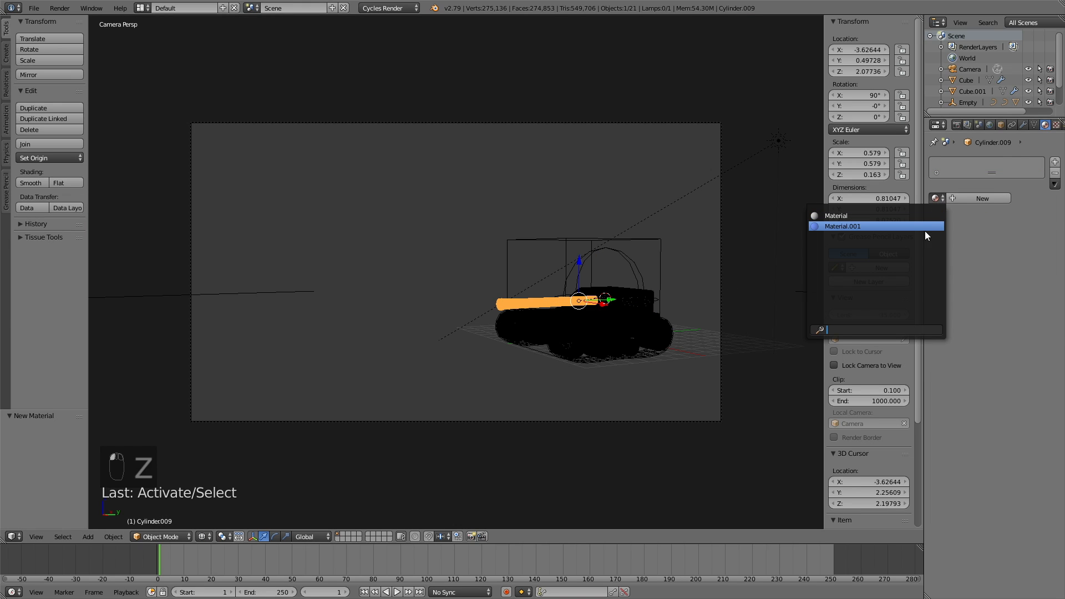
left_click(924, 235)
key("z")
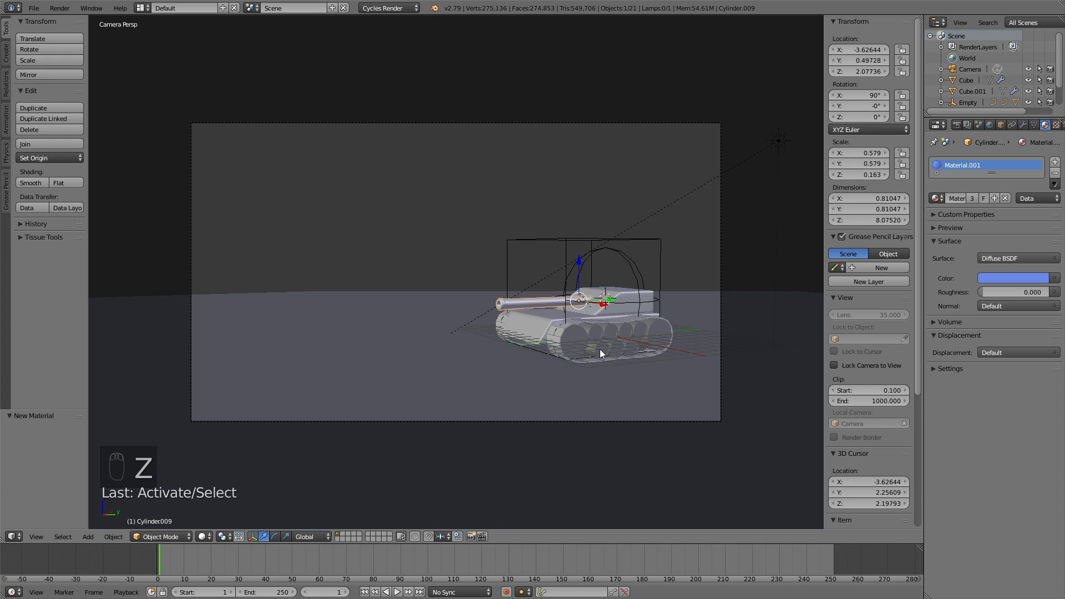
Step: Assign Material.001 to four road wheels on the near side
right_click(575, 341)
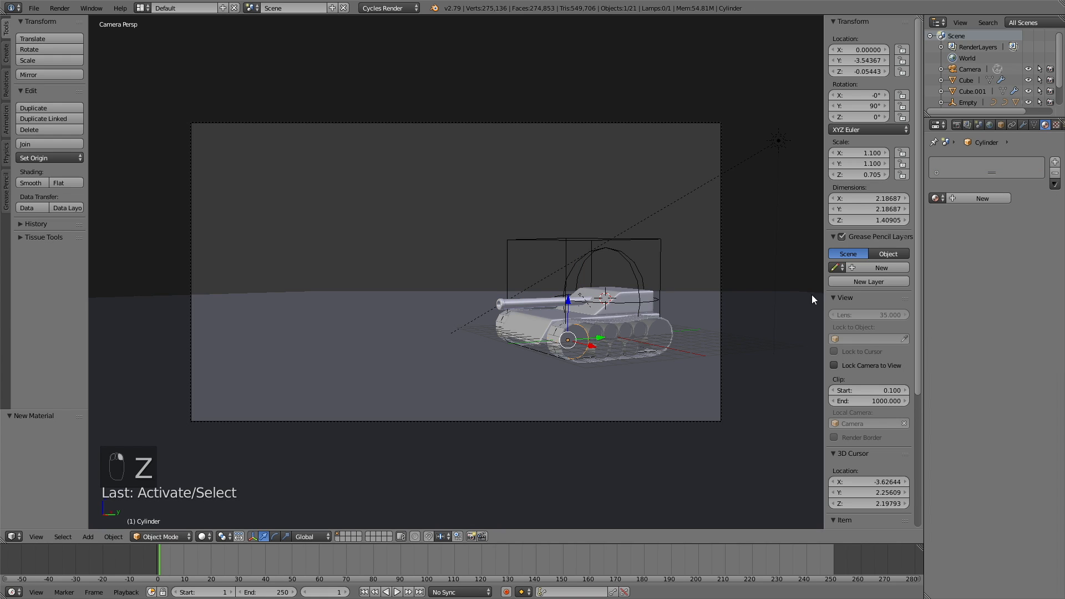
left_click(936, 198)
left_click(832, 224)
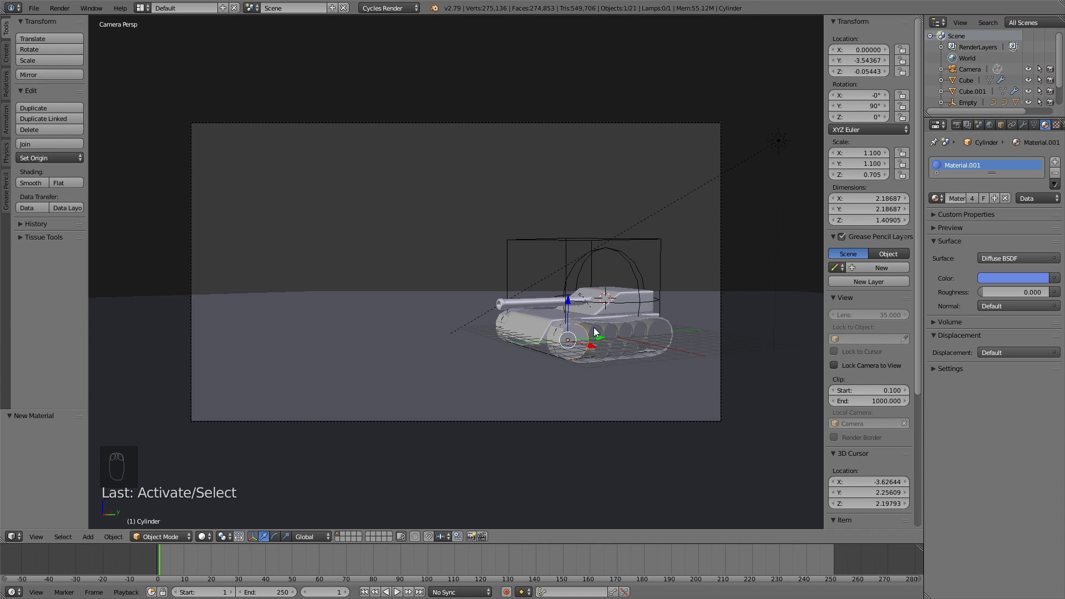
right_click(593, 328)
left_click(936, 198)
left_click(921, 229)
right_click(602, 351)
left_click(936, 198)
left_click(843, 226)
right_click(665, 341)
left_click(936, 198)
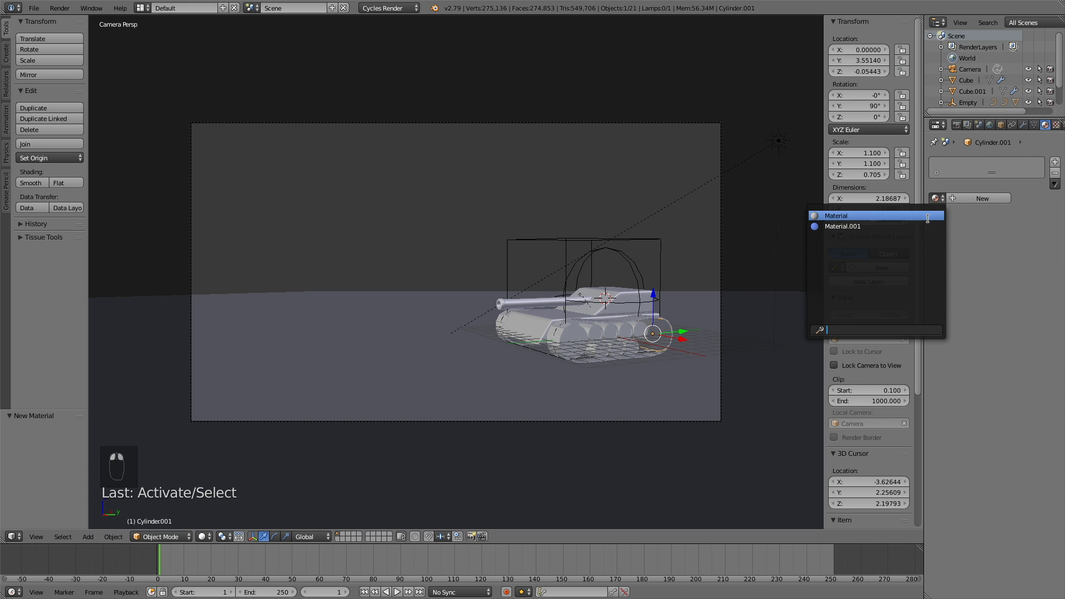
left_click(917, 226)
Step: Assign Material.001 to the far-side and front wheels, then return to rendered preview
middle_click_drag(556, 312, 455, 334)
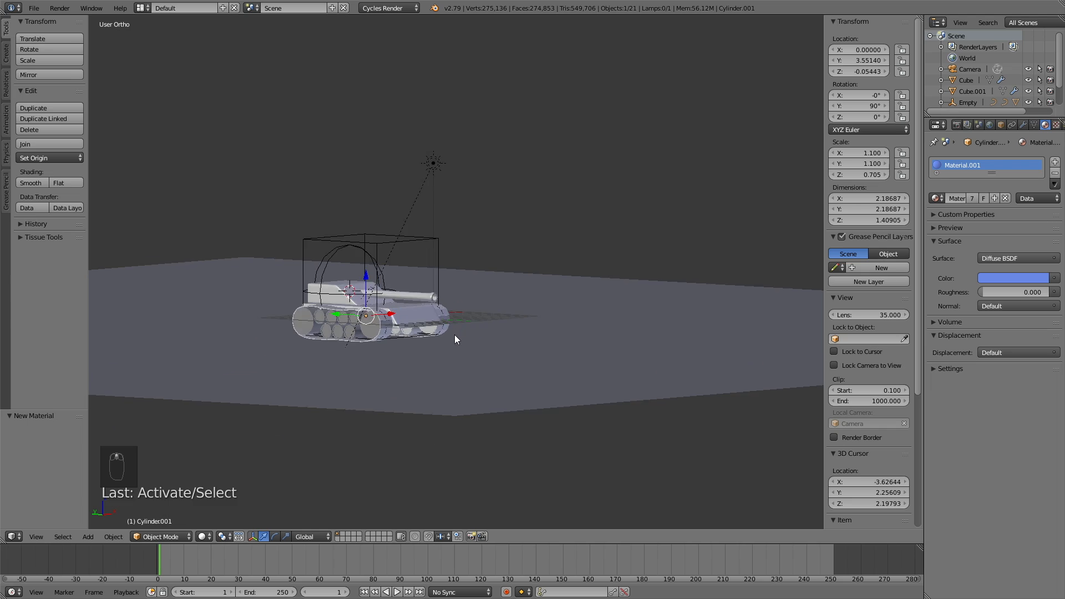
scroll(454, 335, "up", 3)
right_click(303, 361)
left_click(936, 198)
left_click(836, 245)
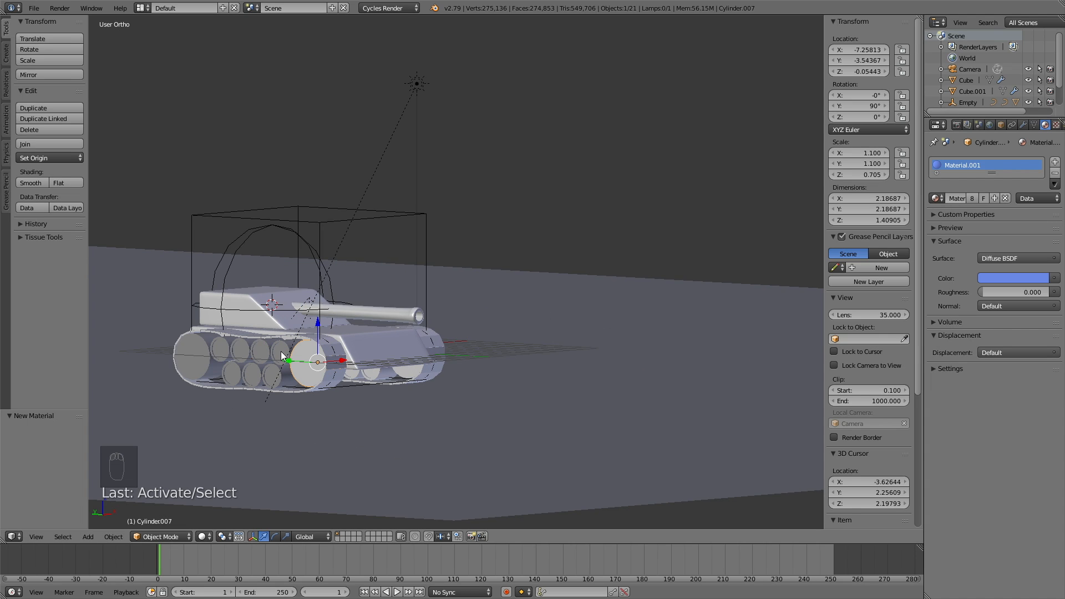
right_click(272, 376)
left_click(936, 198)
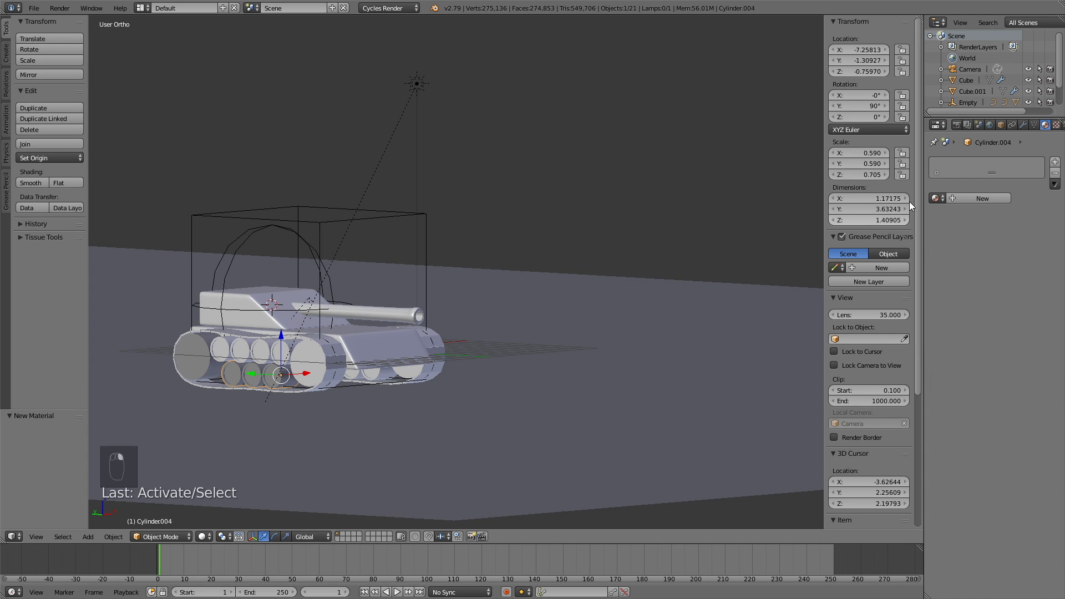
left_click(937, 198)
left_click(918, 225)
right_click(201, 355)
left_click(936, 198)
left_click(889, 226)
middle_click_drag(510, 282, 391, 282)
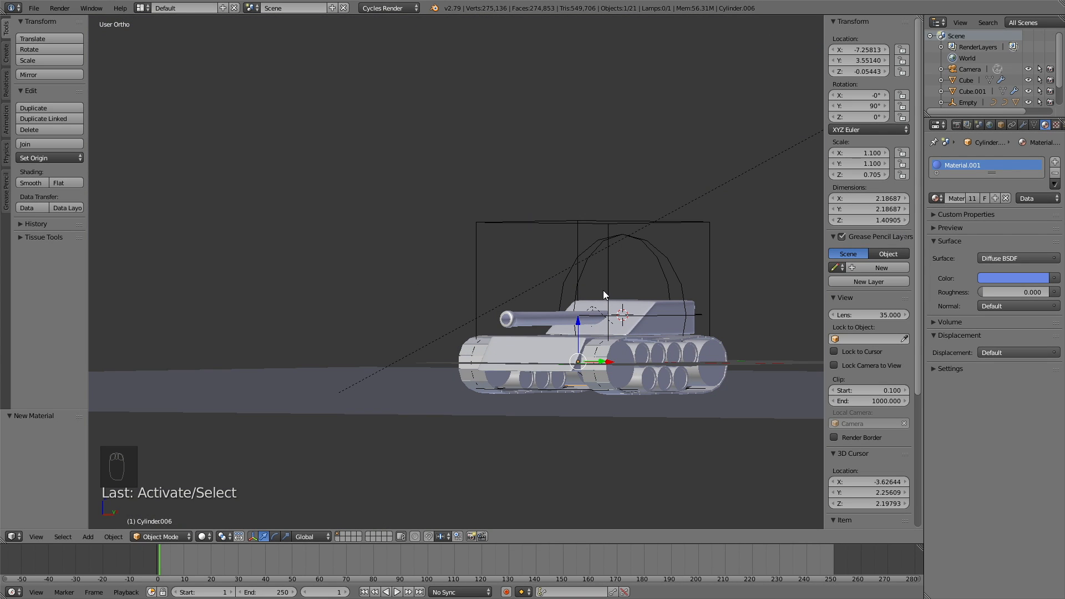
key("shift+z")
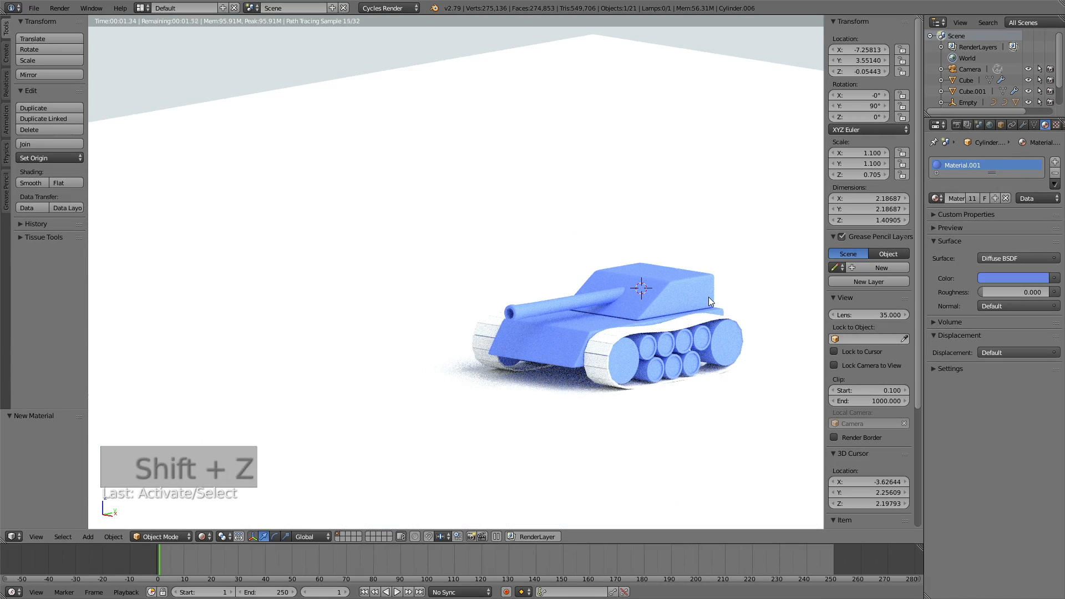
Step: Give the tracks' material node shading and a blue colour
right_click(627, 339)
left_click(966, 258)
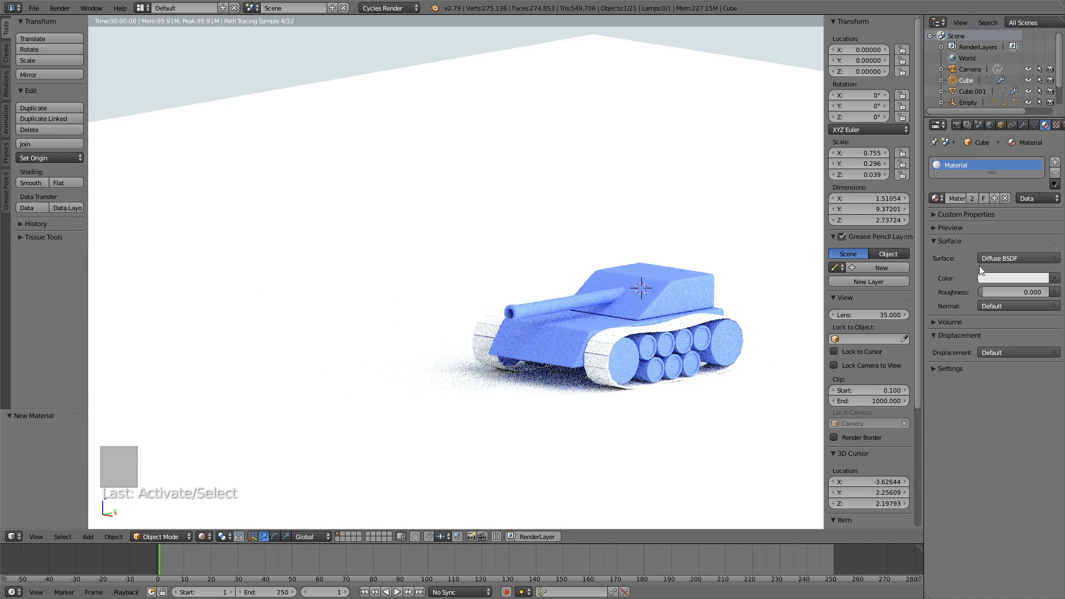
left_click(991, 277)
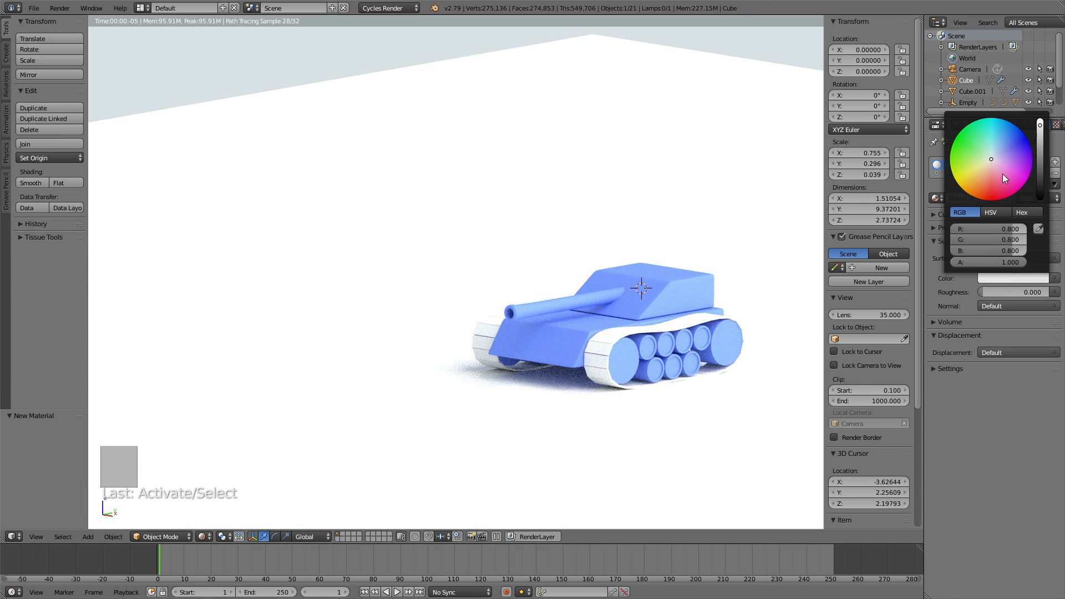
left_click(997, 146)
left_click_drag(1006, 141, 1012, 135)
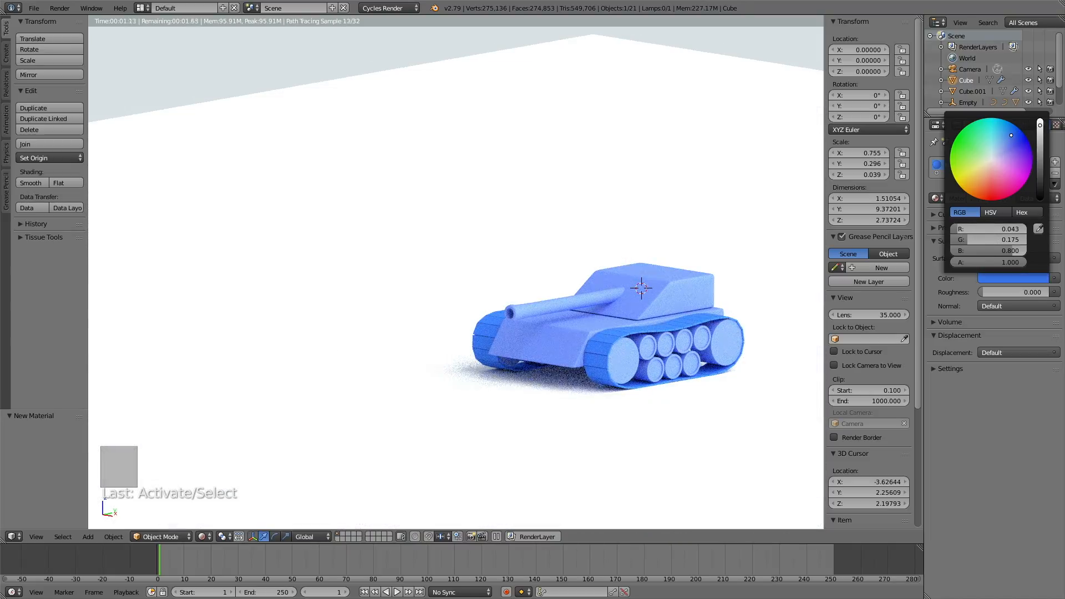
Step: Deepen the blue of the wheels' shared Material.001
right_click(646, 358)
left_click(1010, 275)
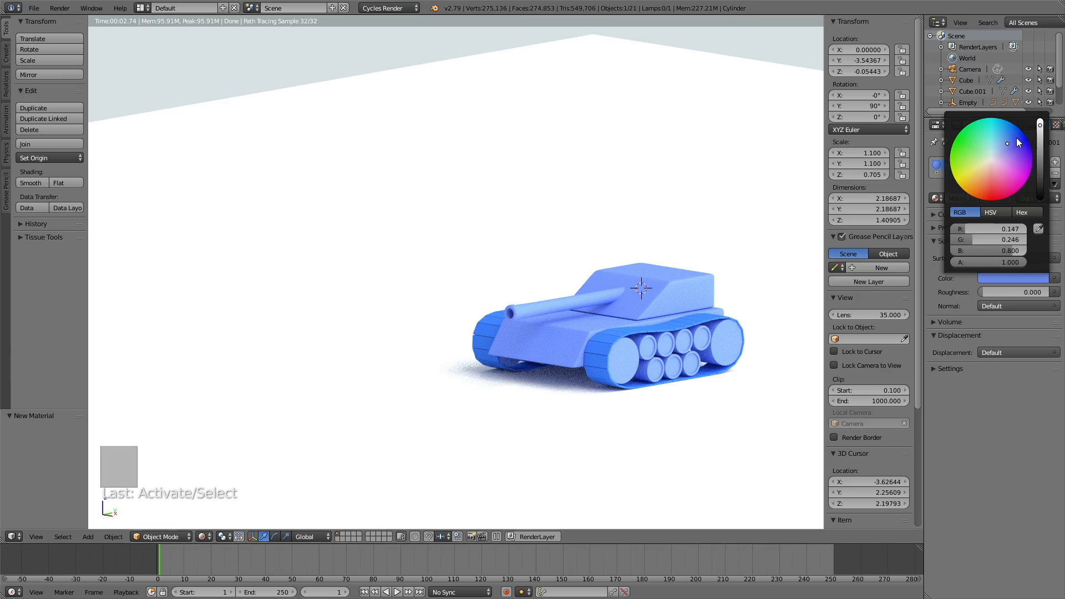
left_click(1016, 137)
Step: Lighten the tracks to a pale blue and view through the scene camera
right_click(612, 352)
left_click(1013, 277)
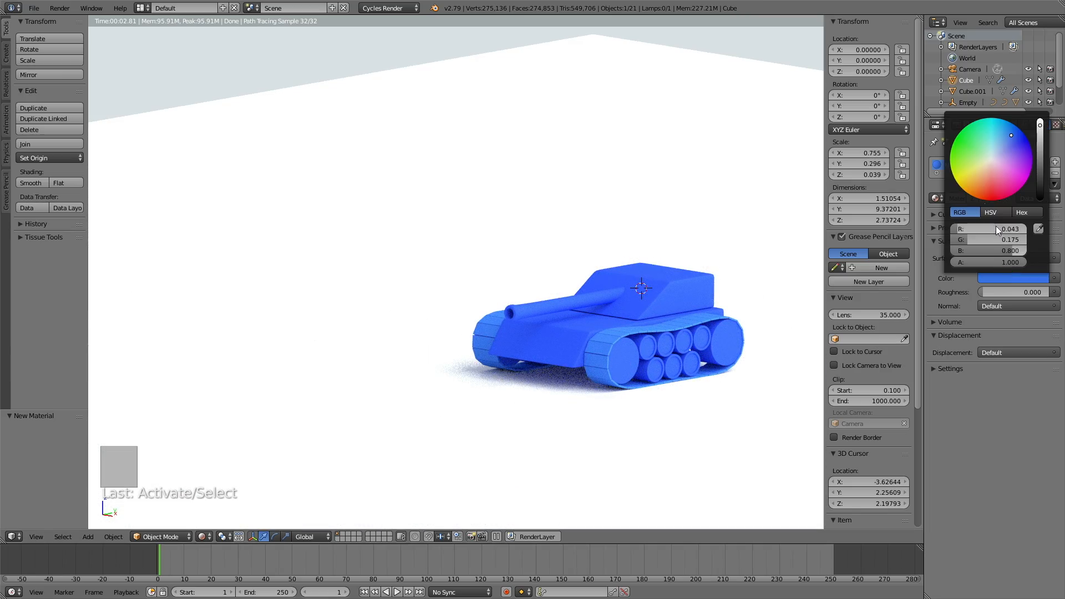
left_click(1000, 148)
mouse_move(1001, 148)
left_mouse_down()
mouse_move(987, 168)
mouse_move(999, 145)
left_mouse_up()
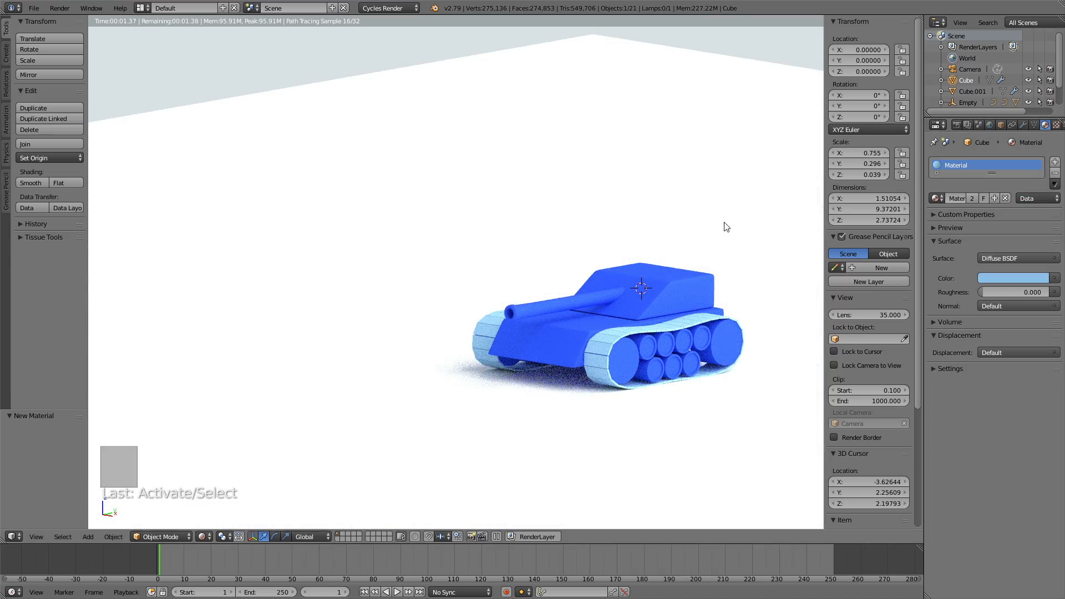
middle_click_drag(780, 202, 680, 237)
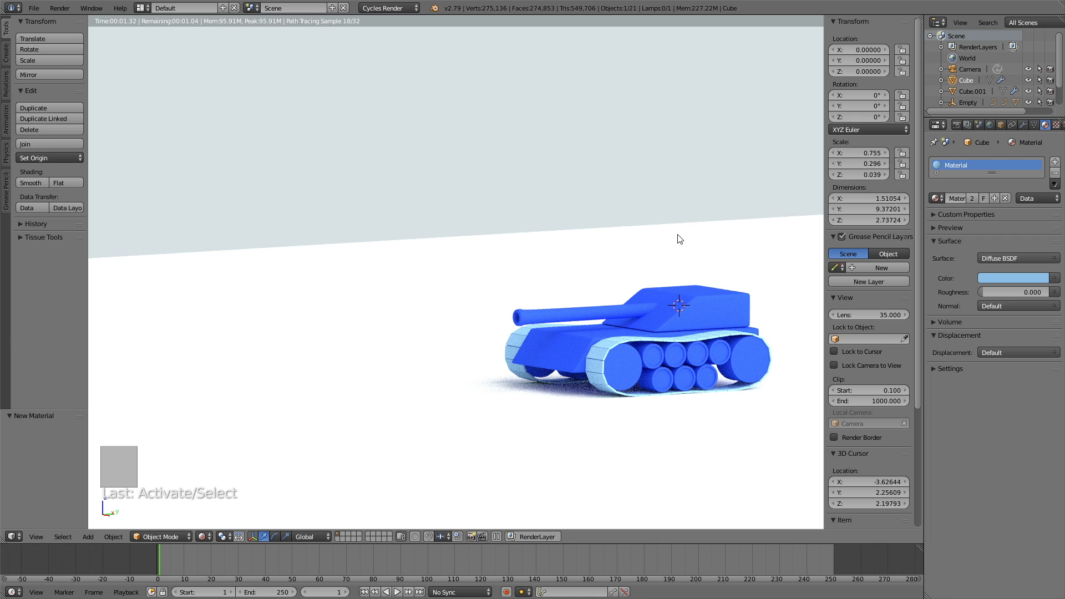
key("KP_0")
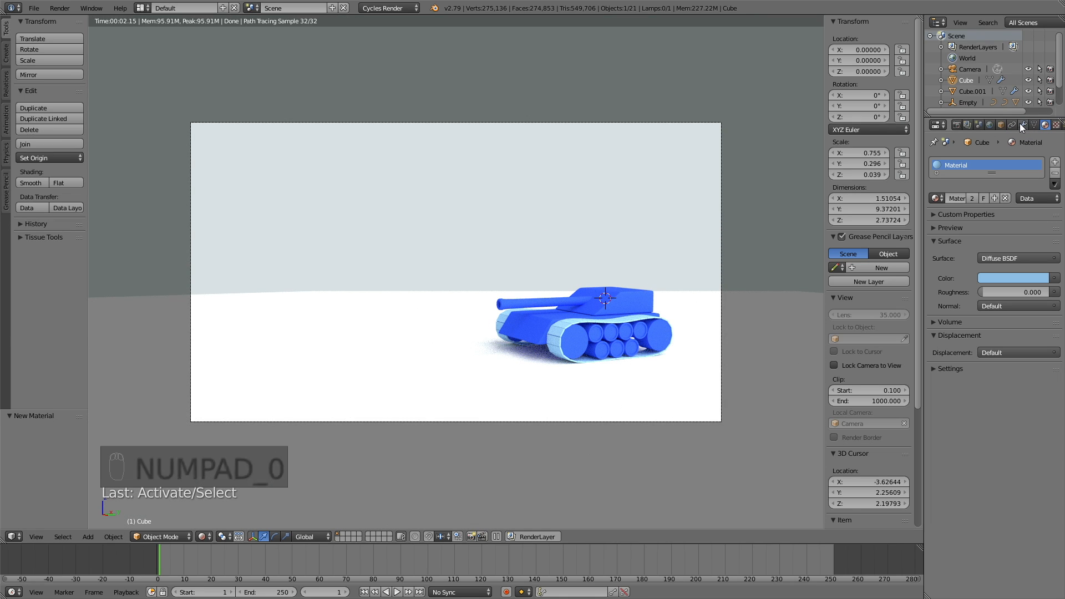
Step: Extend the camera's Clipping End to 614.9
scroll(1015, 126, "down", 2)
right_click(603, 123)
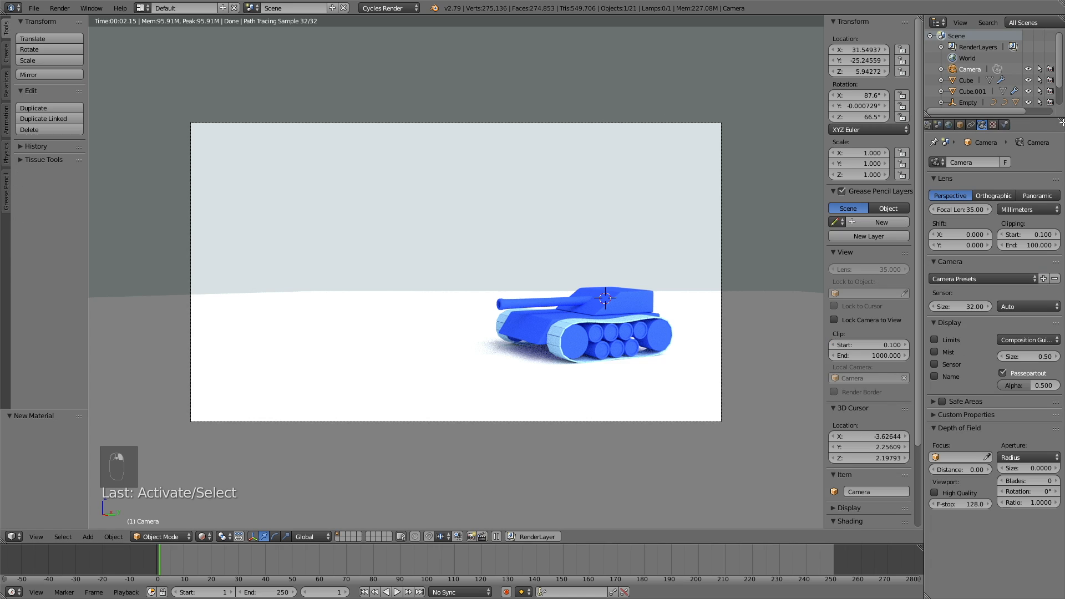
left_click_drag(1029, 245, 1056, 245)
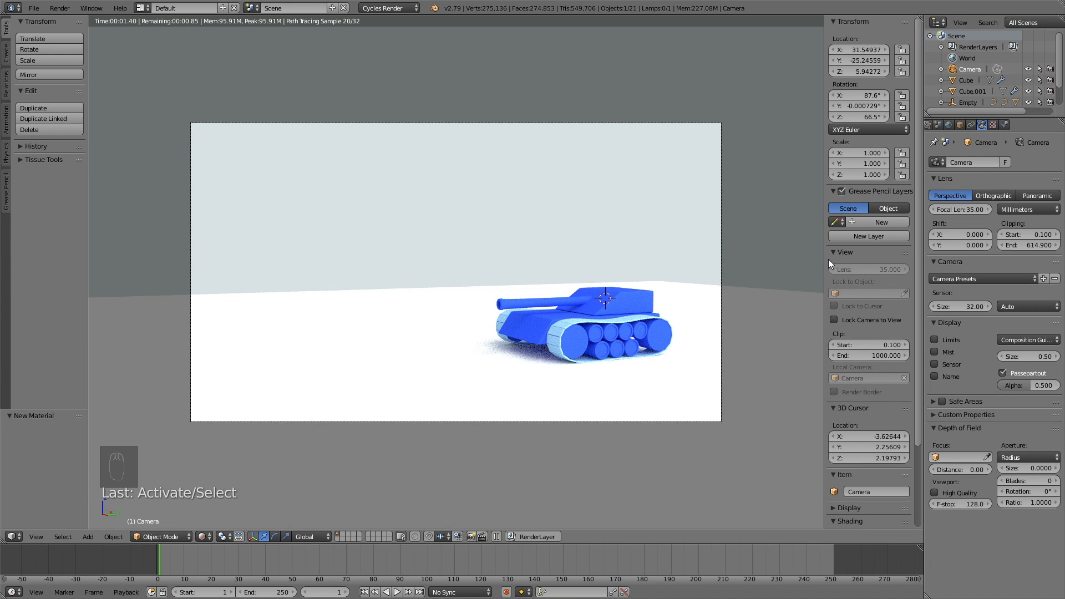
Step: Try a different colour on the Cube's light-blue material
right_click(604, 319)
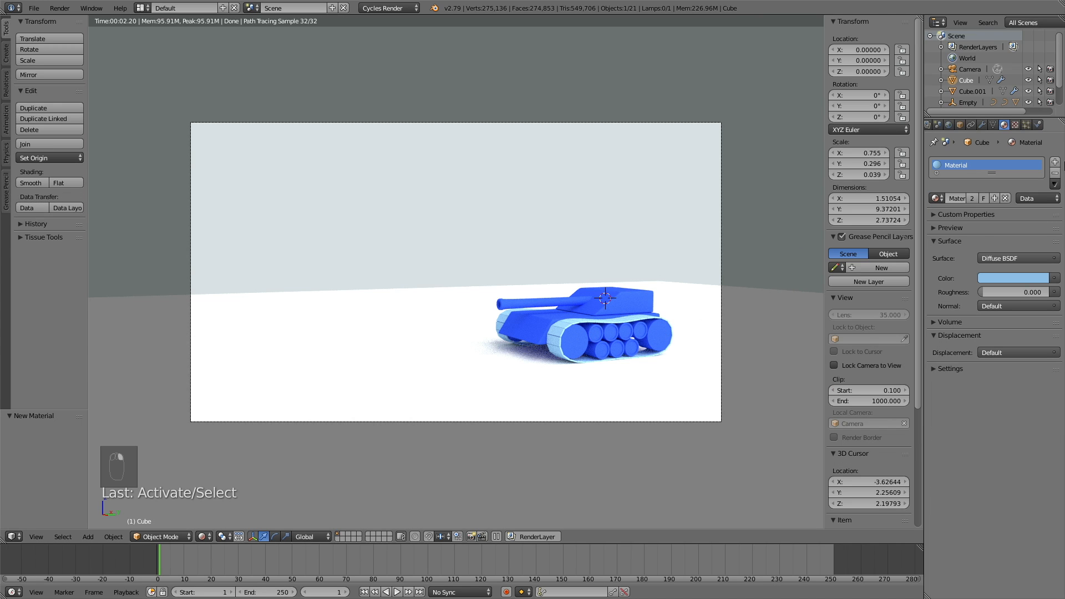
left_click(997, 278)
mouse_move(1002, 167)
left_mouse_down()
mouse_move(1007, 148)
mouse_move(988, 171)
mouse_move(999, 146)
left_mouse_up()
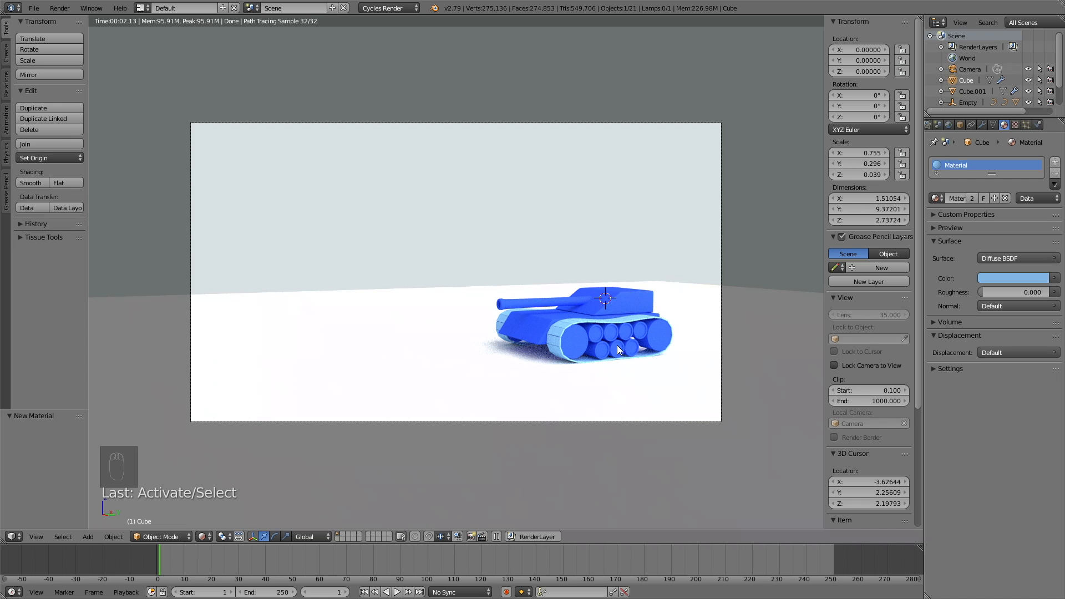
Step: Keyframe the tank's Empty location at frame 1 in solid shading
key("shift+z")
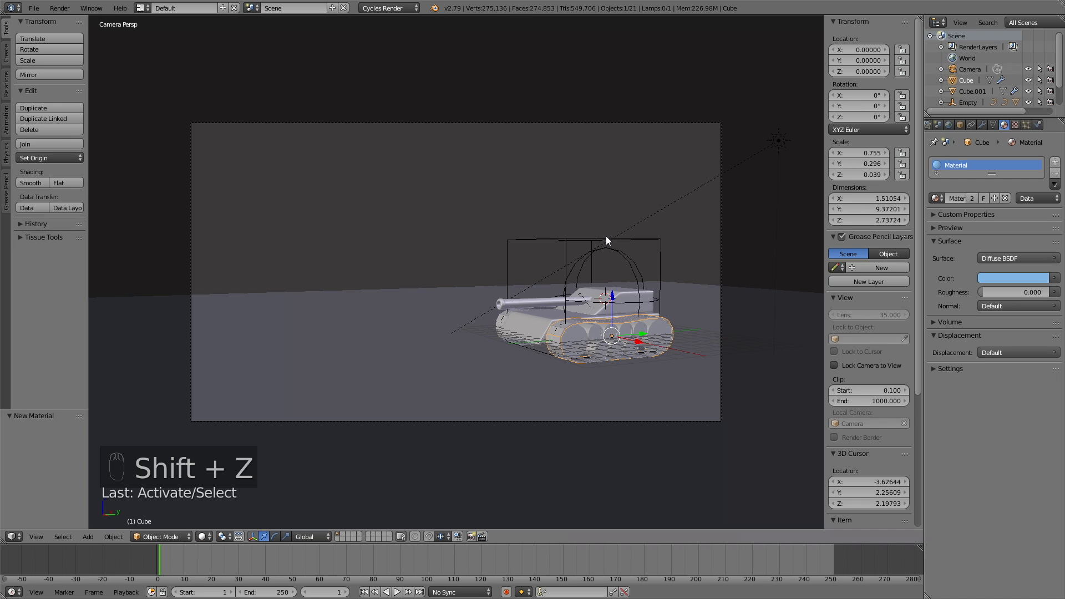
right_click(594, 238)
key("g")
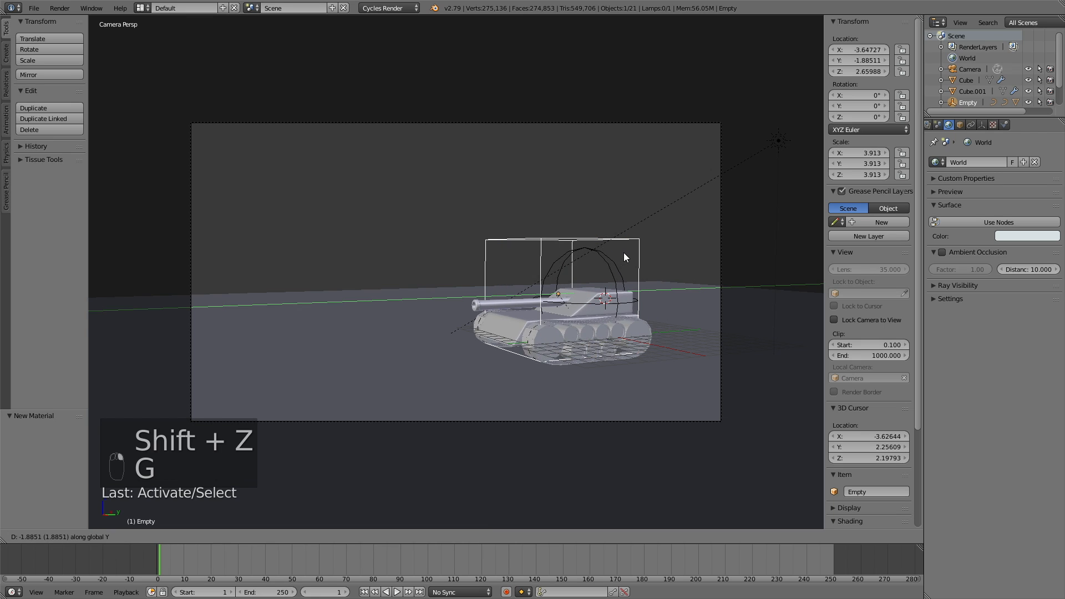
right_click(648, 261)
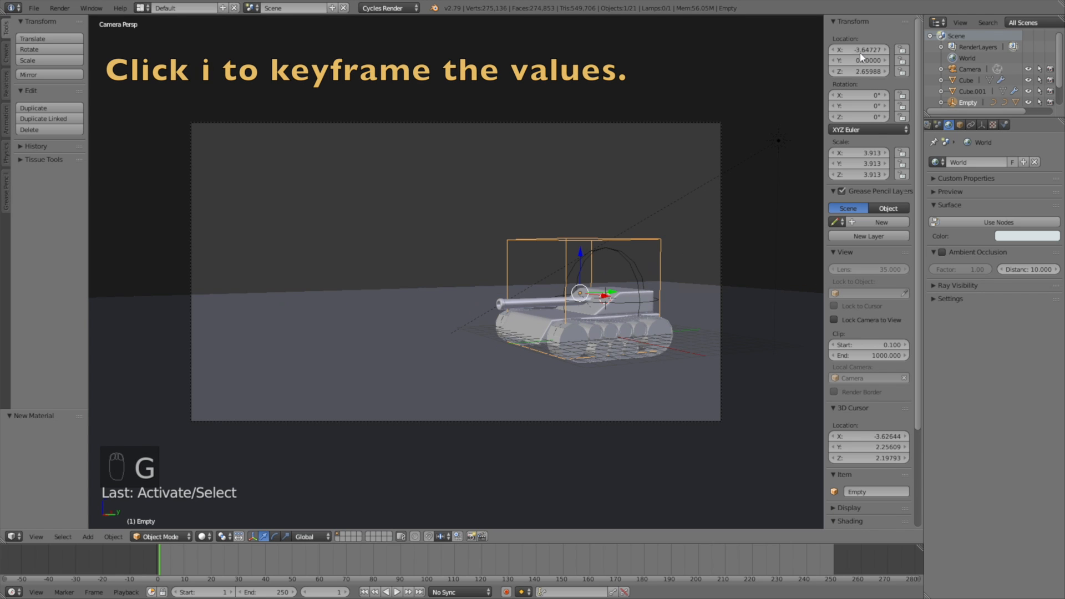
key("i")
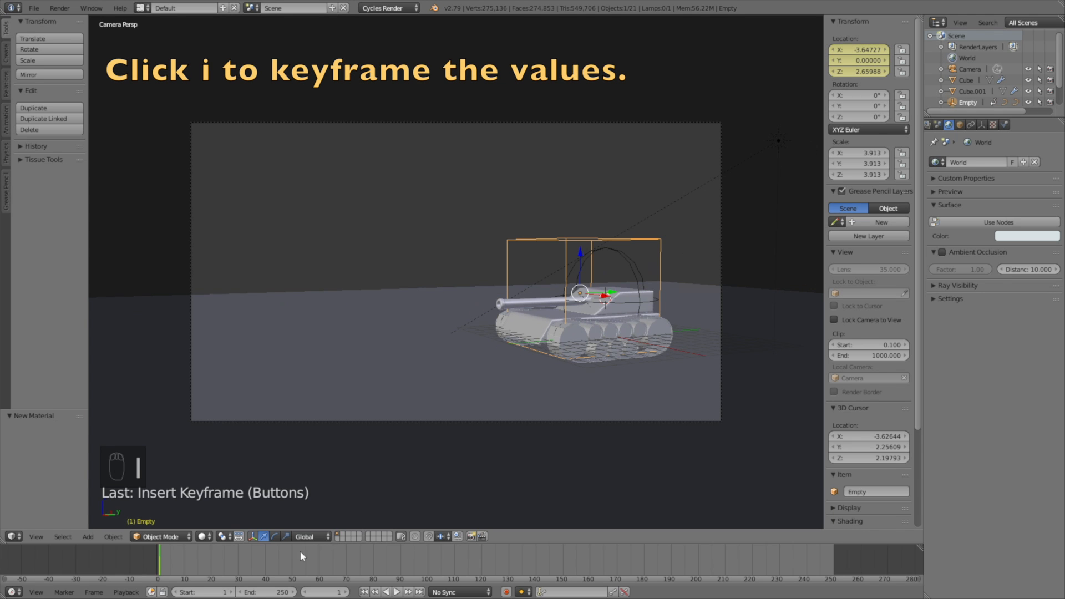
Step: At frame 100, move the Empty to Y −16.03 and keyframe its location
left_click_drag(287, 560, 453, 576)
key("Escape")
key("g")
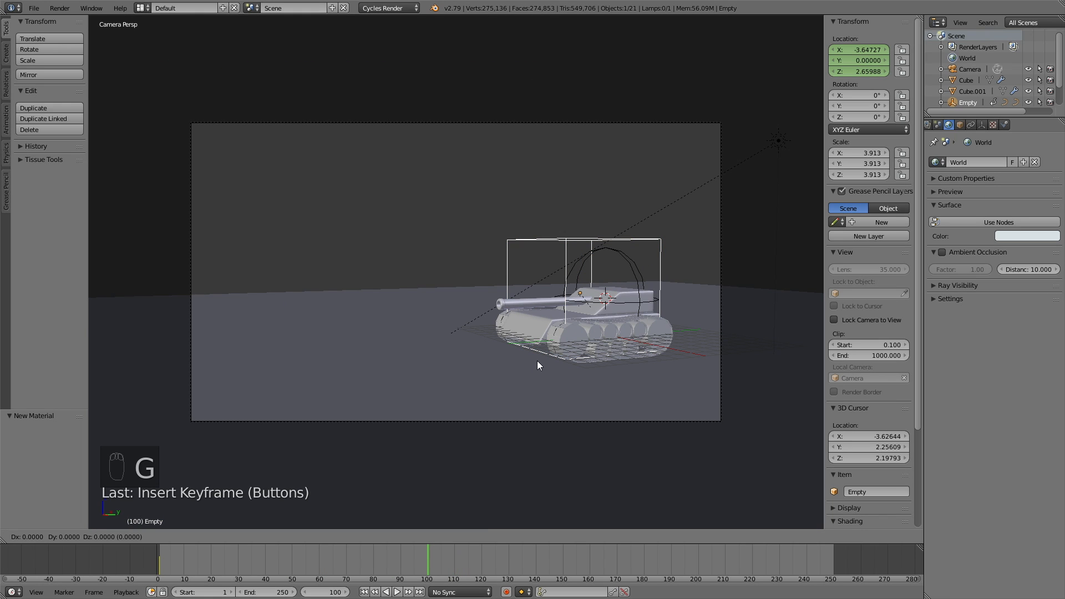
key("y")
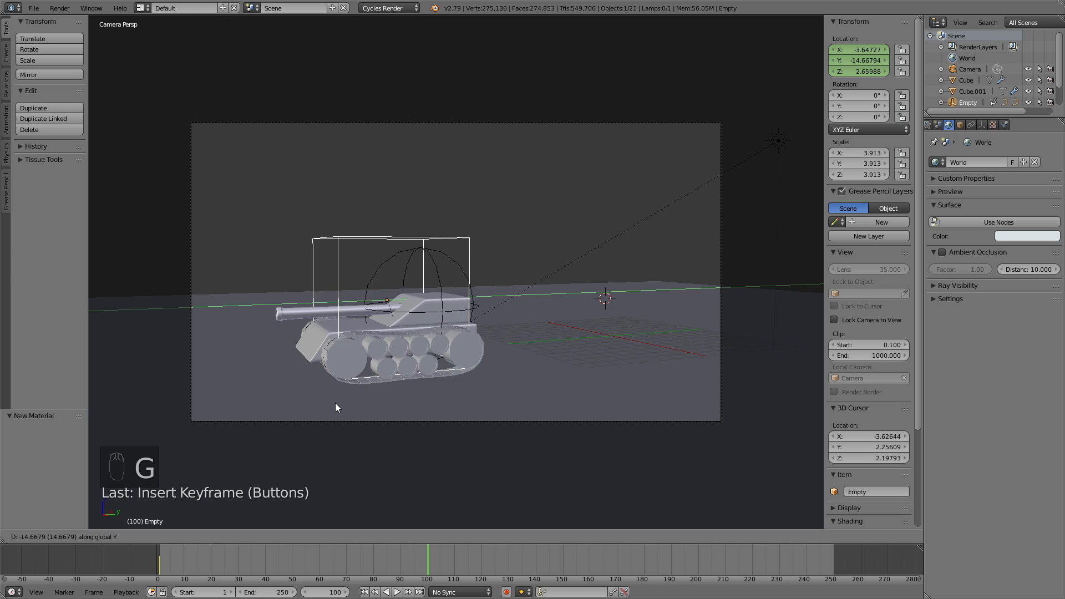
left_click(325, 408)
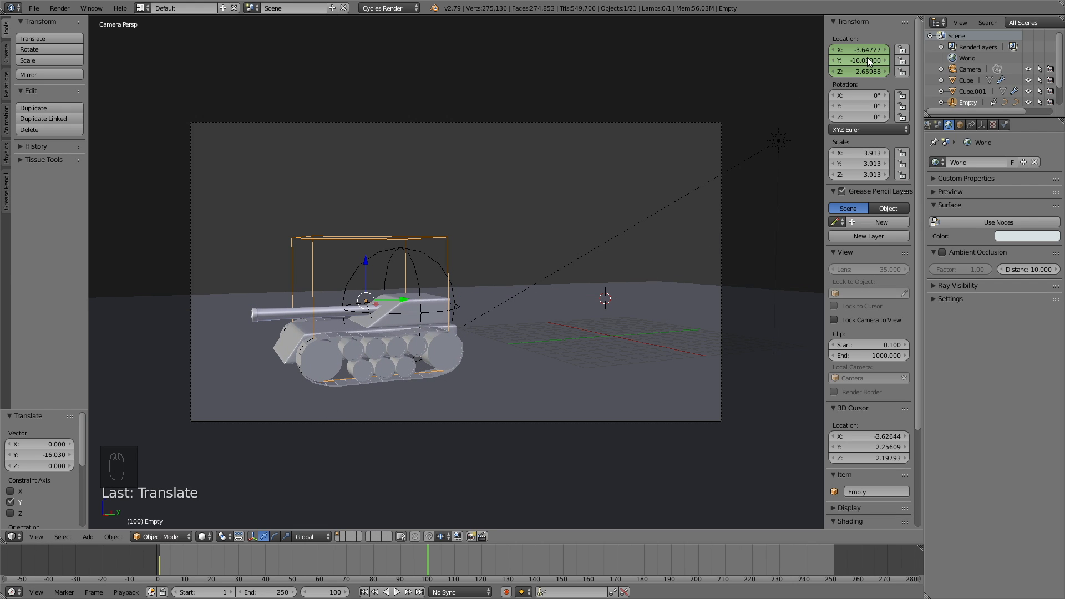
key("i")
left_click_drag(435, 561, 294, 567)
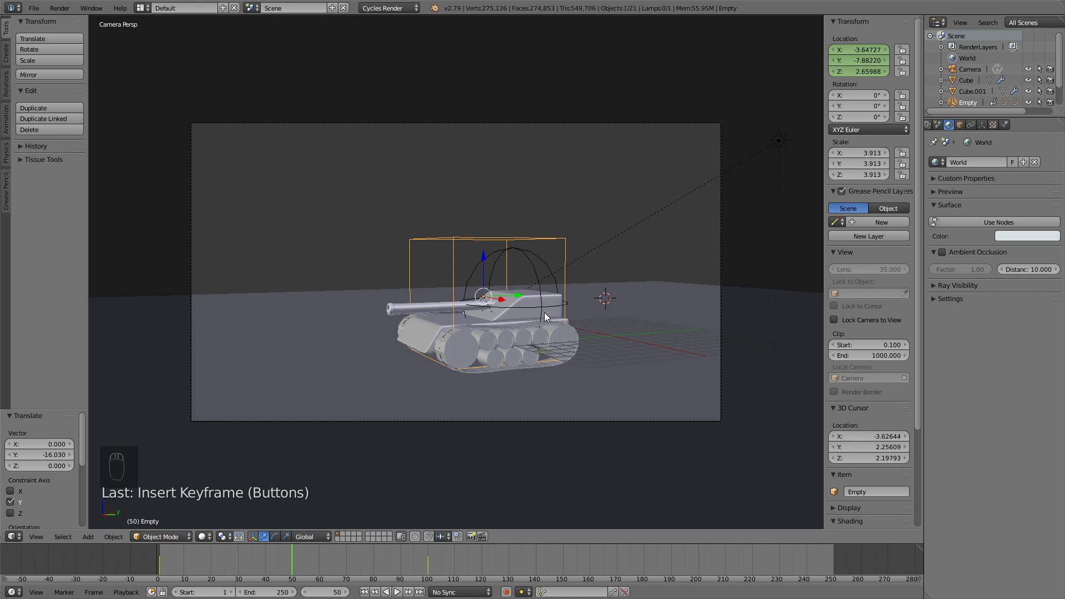
right_click(520, 247)
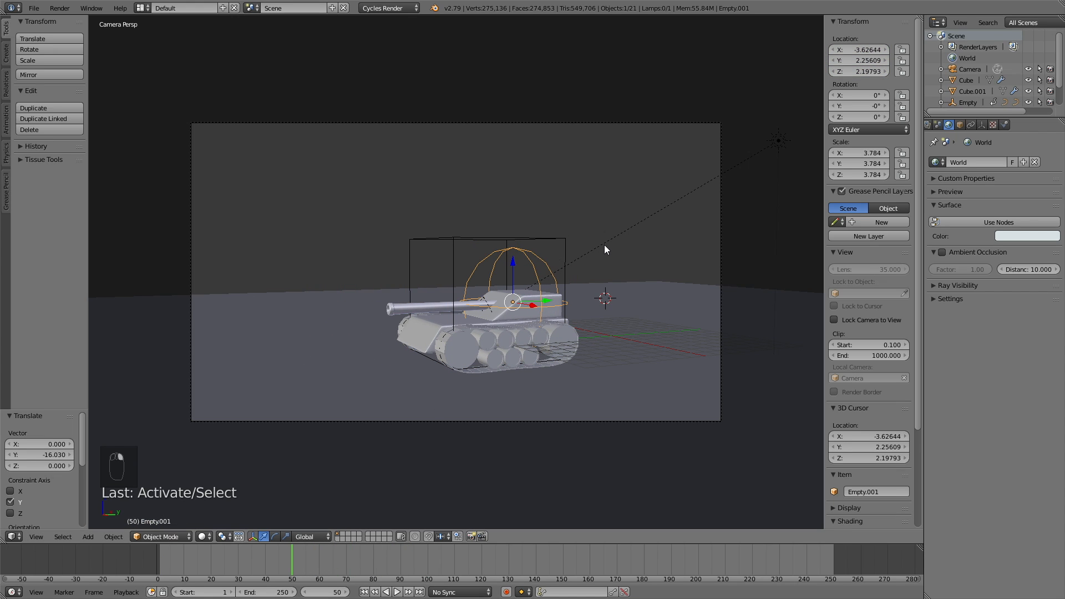
Step: Keyframe the turret's rotation at frame 50, then turn it −29.5° on Z at frame 90 and key it
key("i")
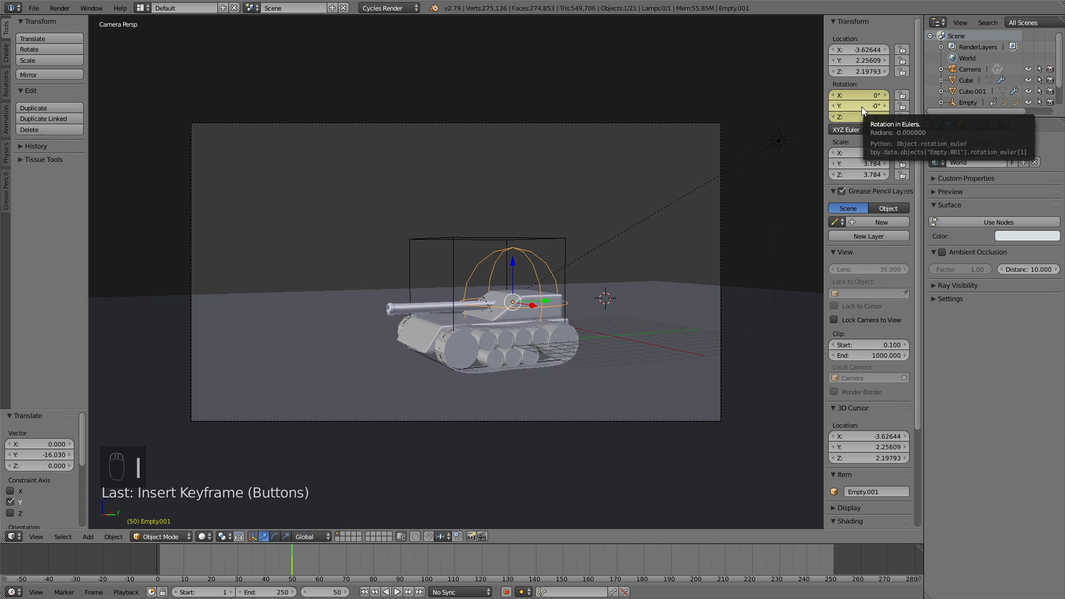
left_click_drag(307, 561, 400, 568)
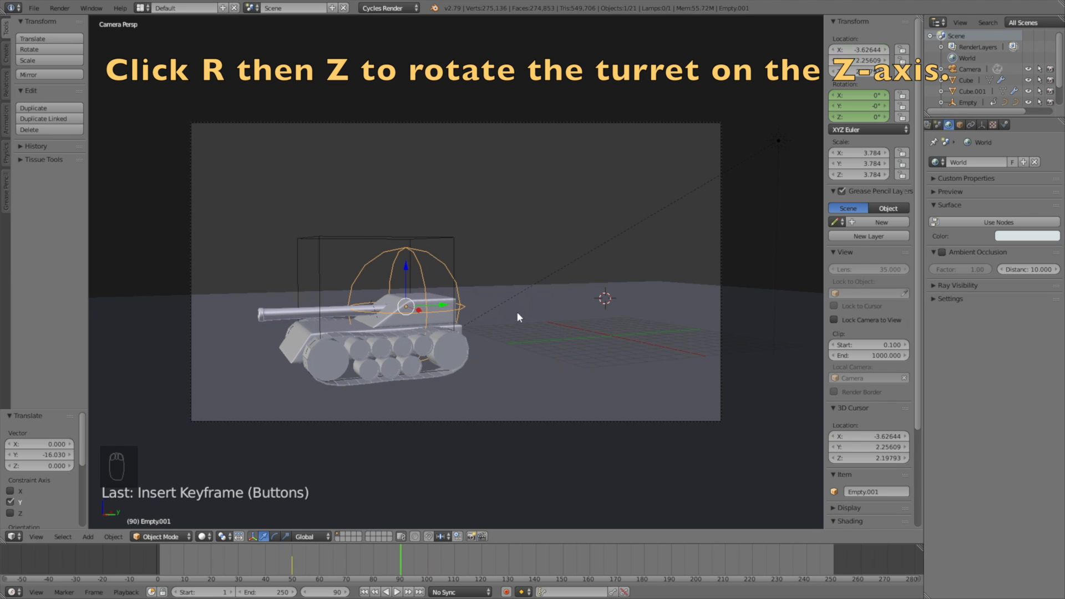
key("r")
key("z")
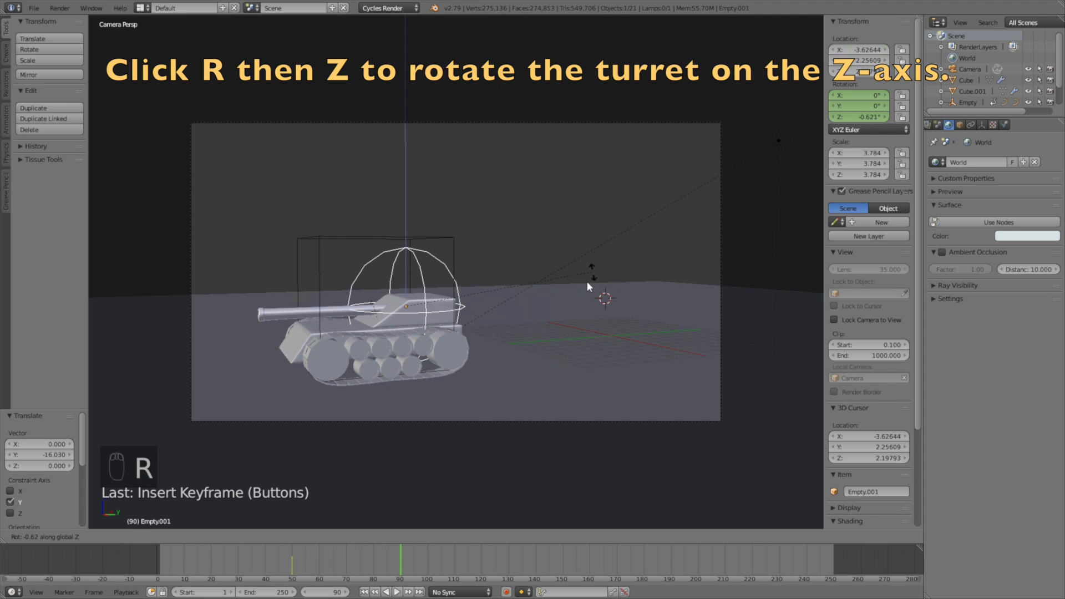
left_click(537, 350)
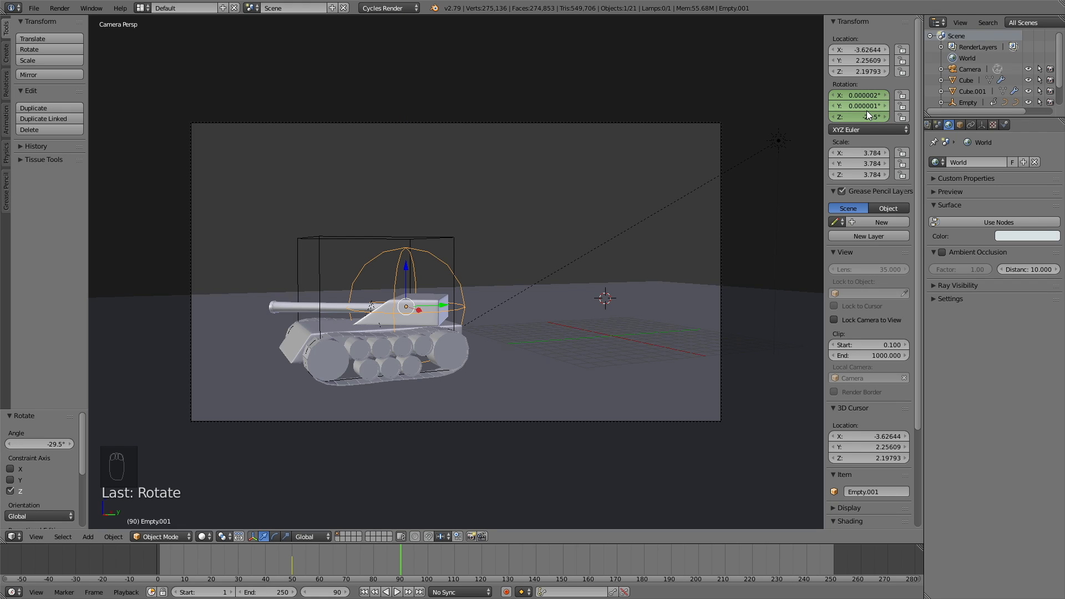
key("i")
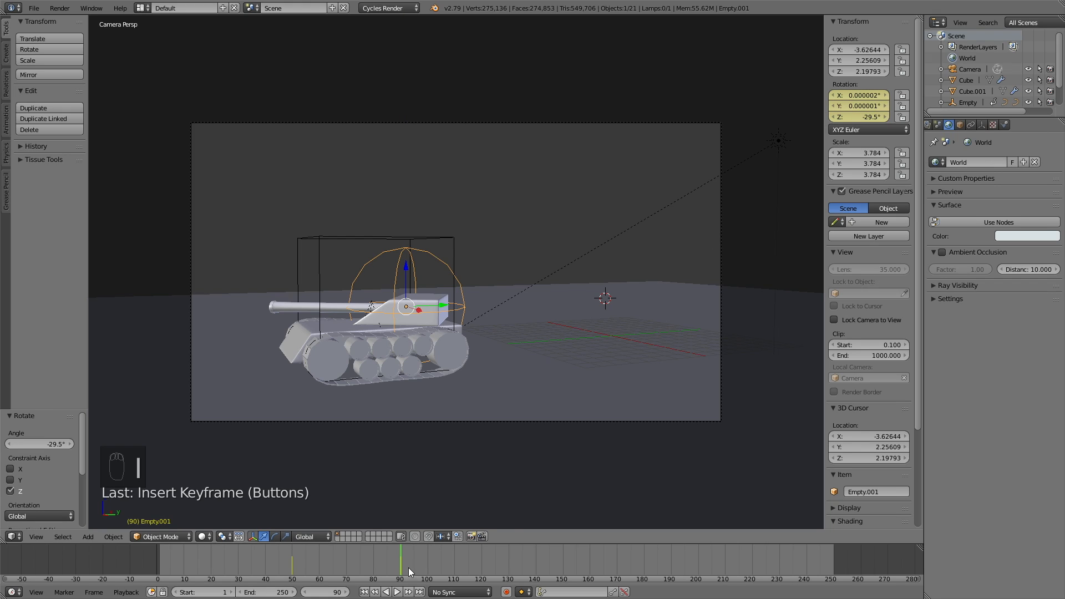
Step: Reset the turret's Z rotation to 0° at frame 130, key it, and play the animation back
key("alt+a")
key("alt+a")
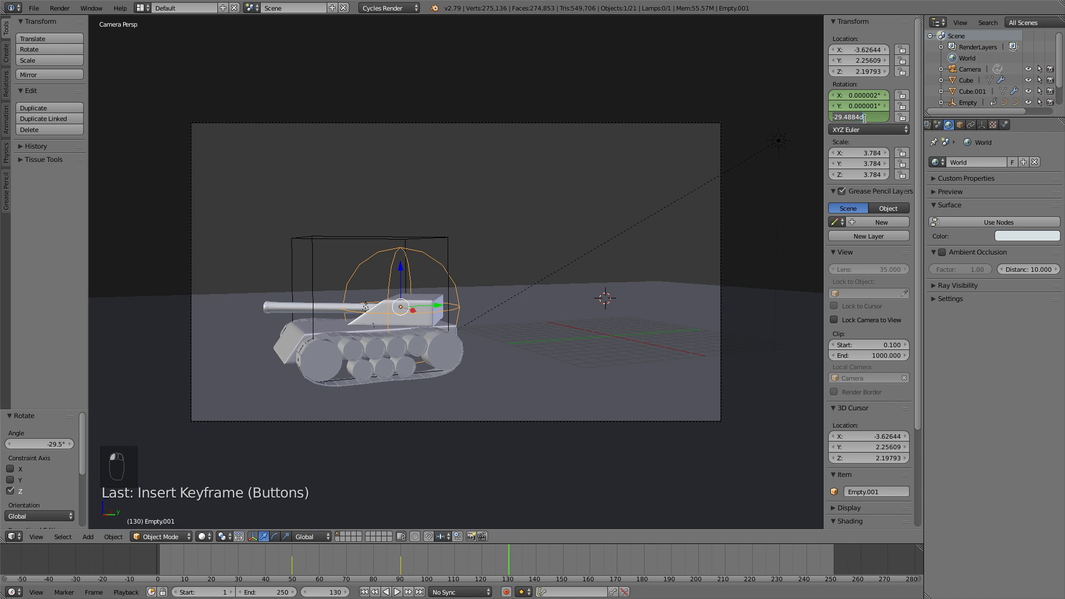
type("0")
key("Return")
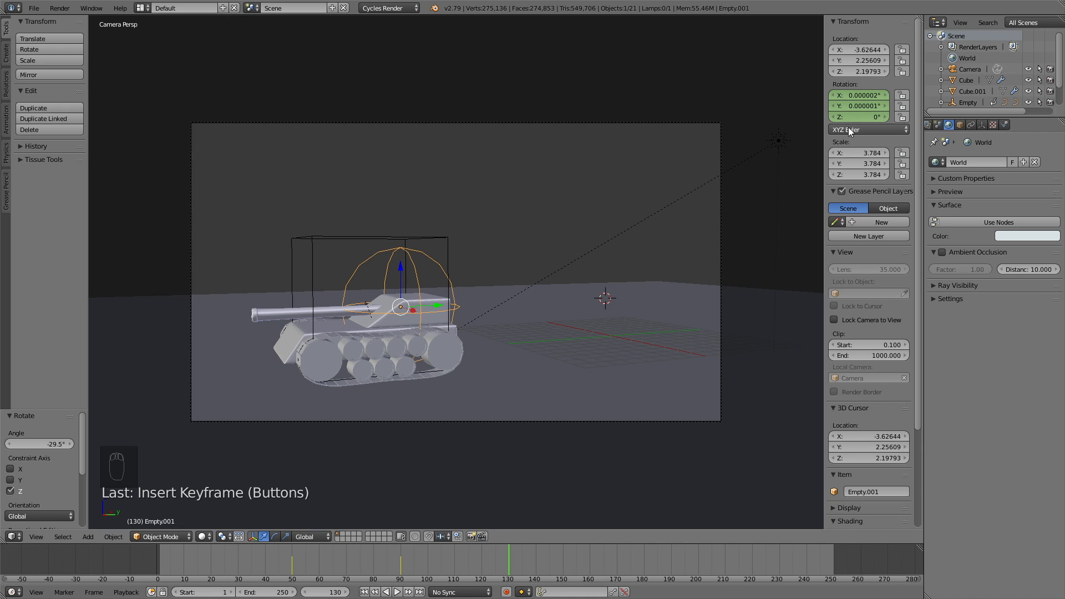
key("i")
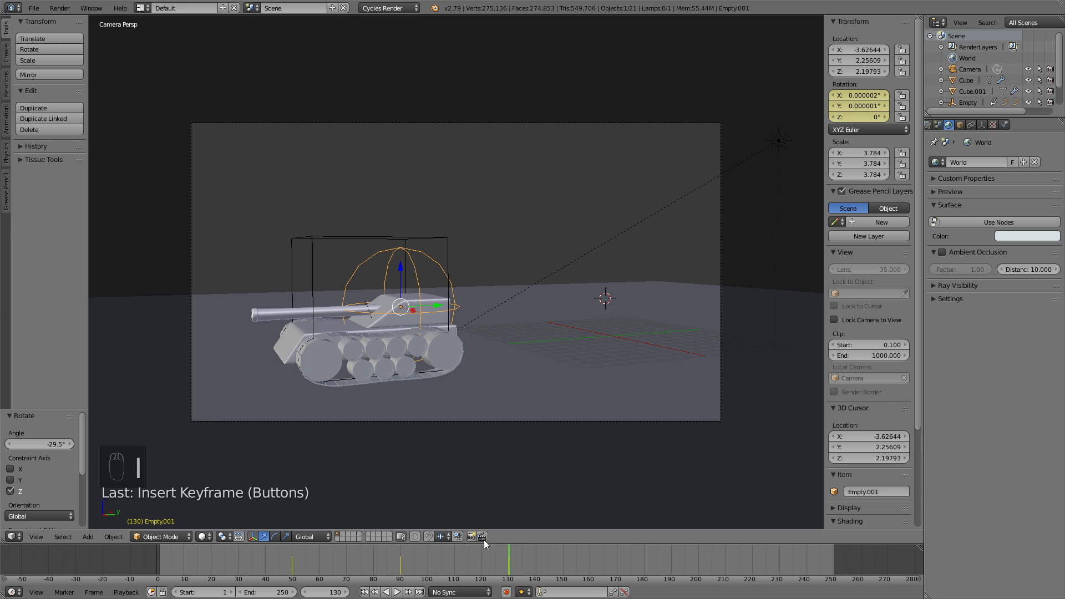
key("shift+alt+a")
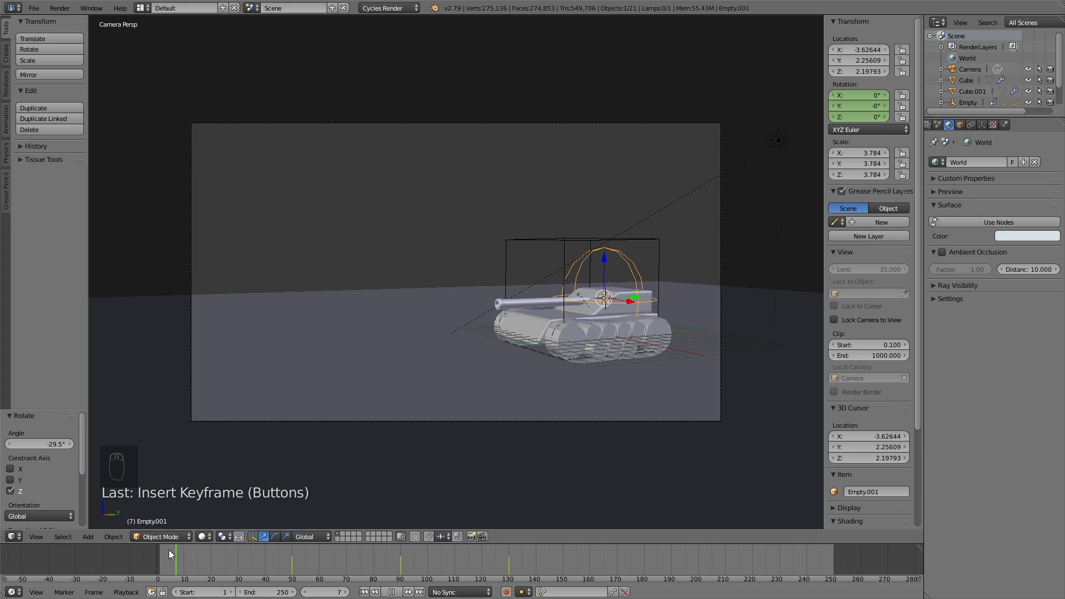
Step: Scrub the animation in rendered preview to check how the moving tank is framed
left_click_drag(294, 570, 509, 577)
key("shift+z")
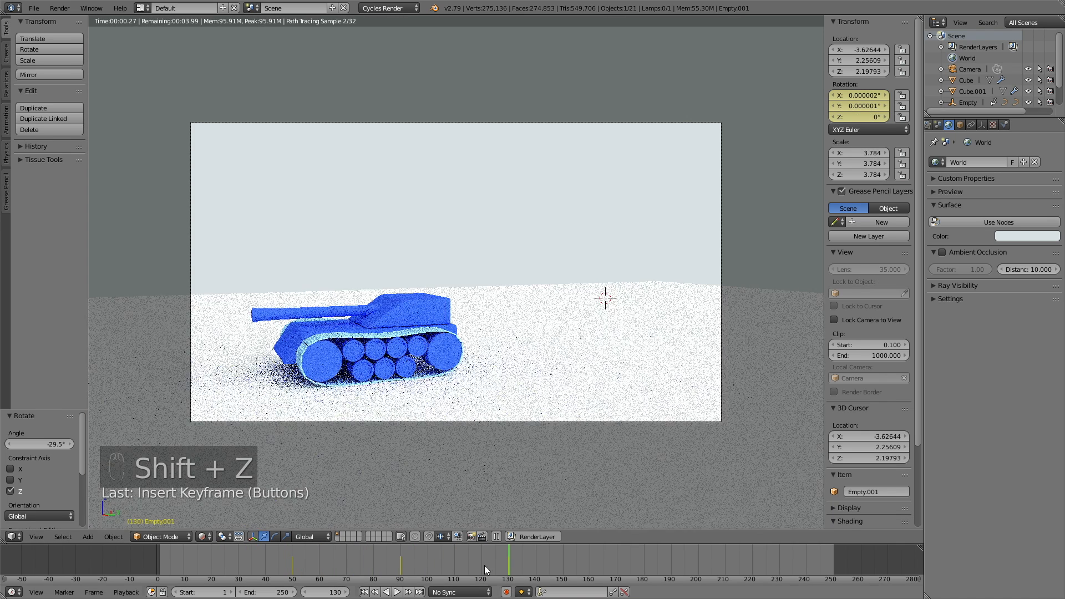
left_click_drag(396, 563, 418, 570)
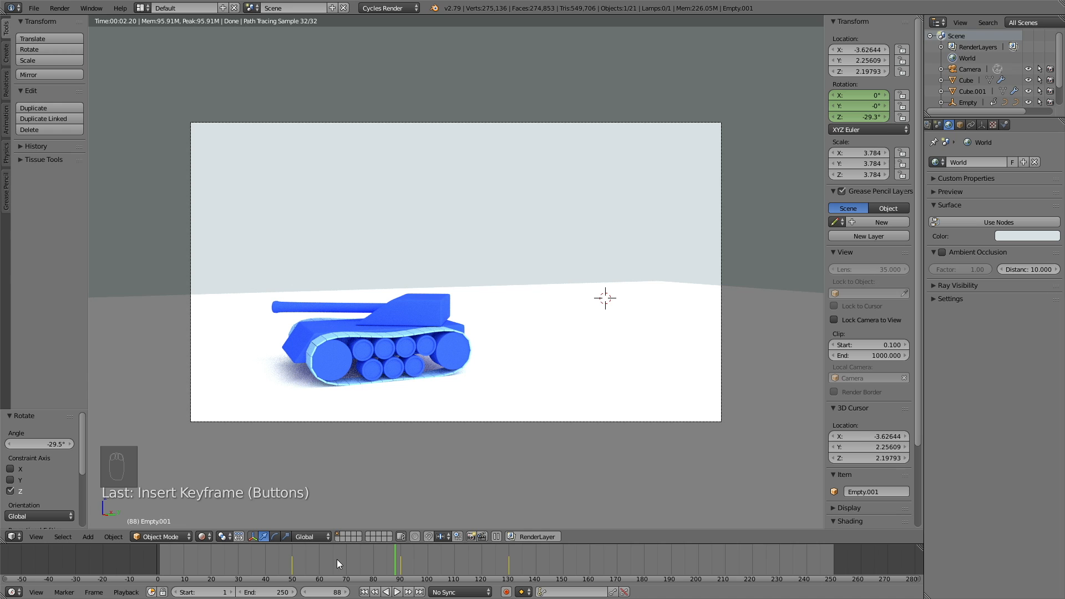
left_click(258, 558)
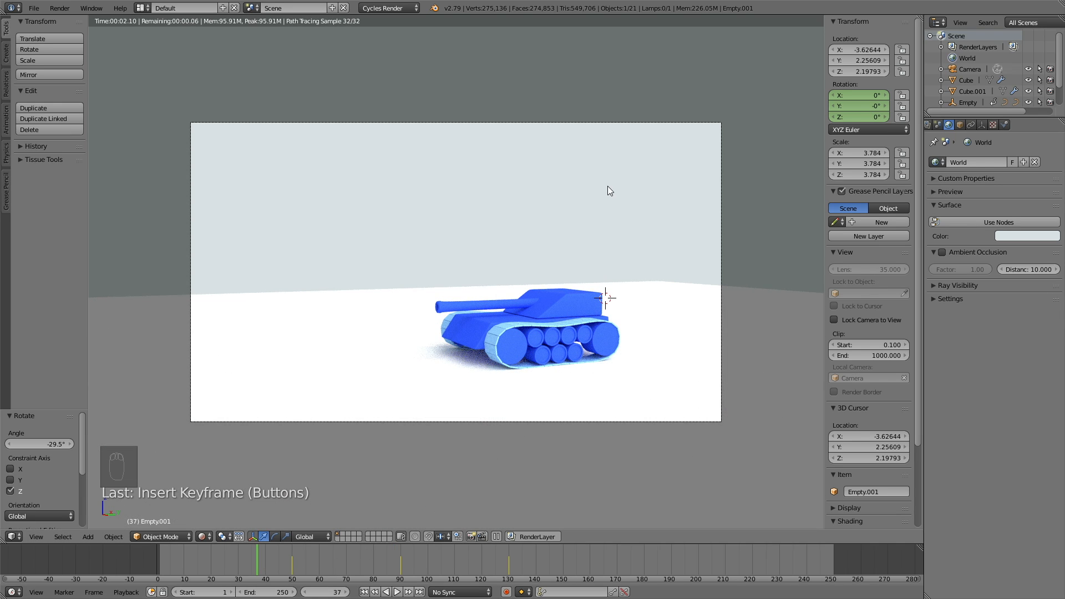
key("shift+z")
Step: Move the camera back and to the side in walk mode to reframe the tank
right_click(578, 121)
key("shift+f")
key("a")
key("s")
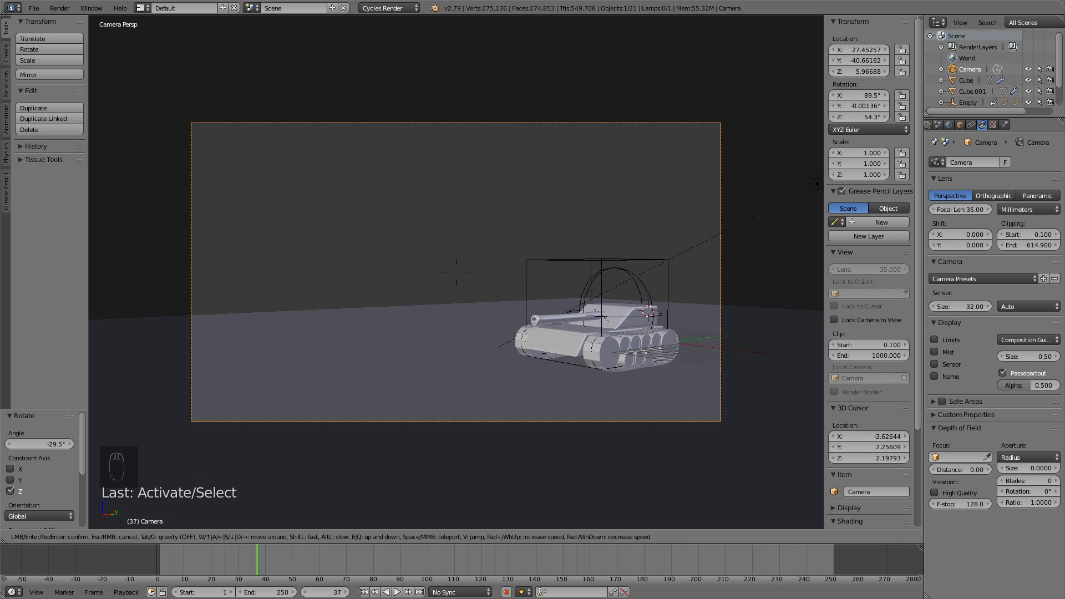
key("Return")
Step: Replay the animation in rendered preview, checking frames 38 through 138
key("alt+a")
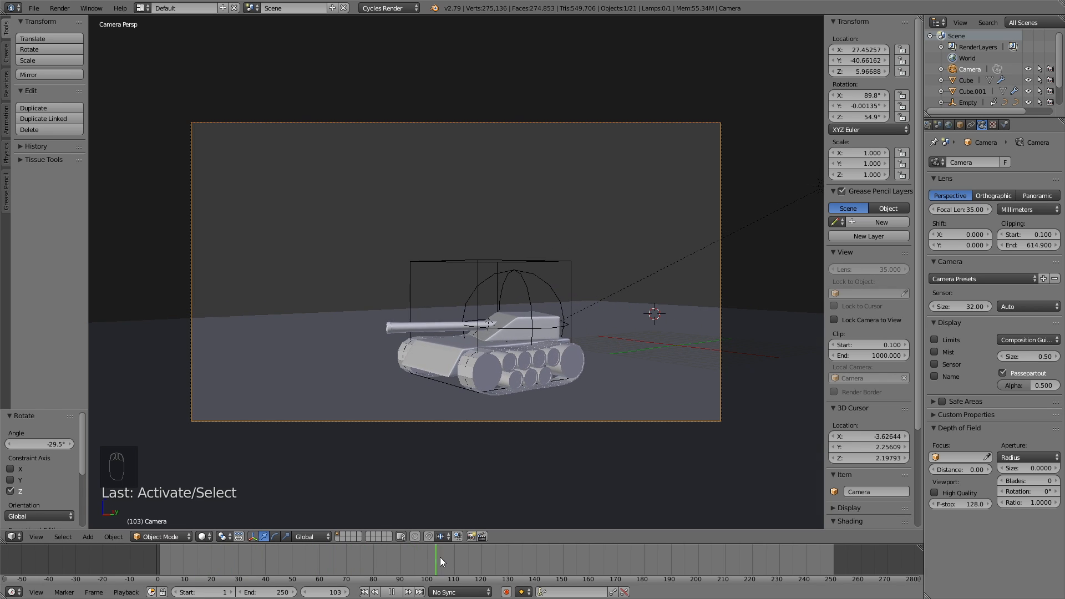
left_click(258, 554)
key("shift+z")
key("alt+a")
left_click_drag(428, 554, 530, 552)
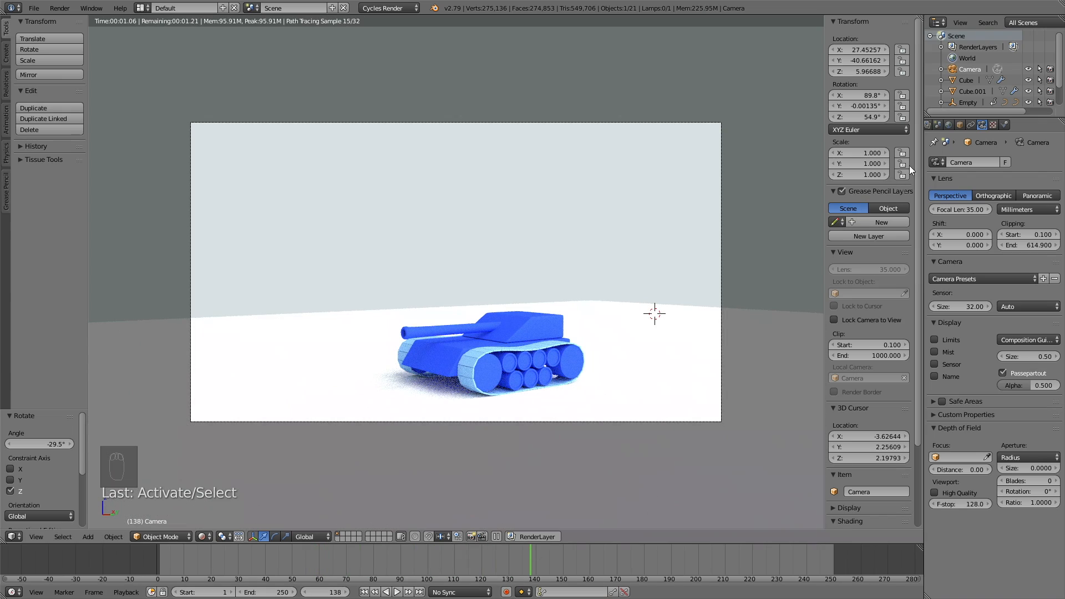
scroll(954, 125, "up", 2)
Step: Set render resolution to 100%, end frame 140 and 30 fps, then browse for the output path
left_click(956, 126)
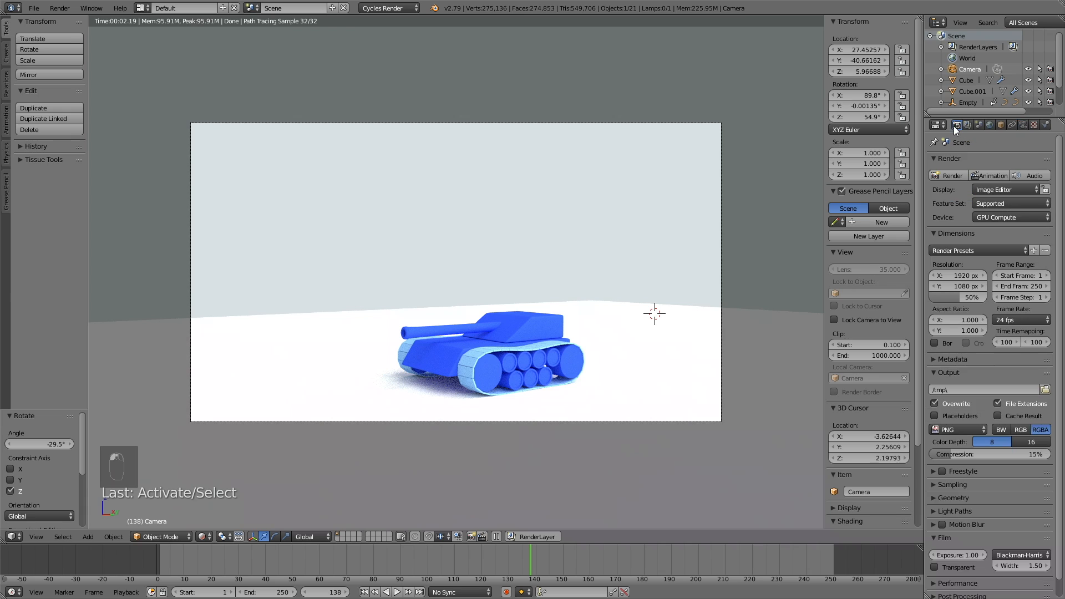
left_click_drag(961, 297, 987, 302)
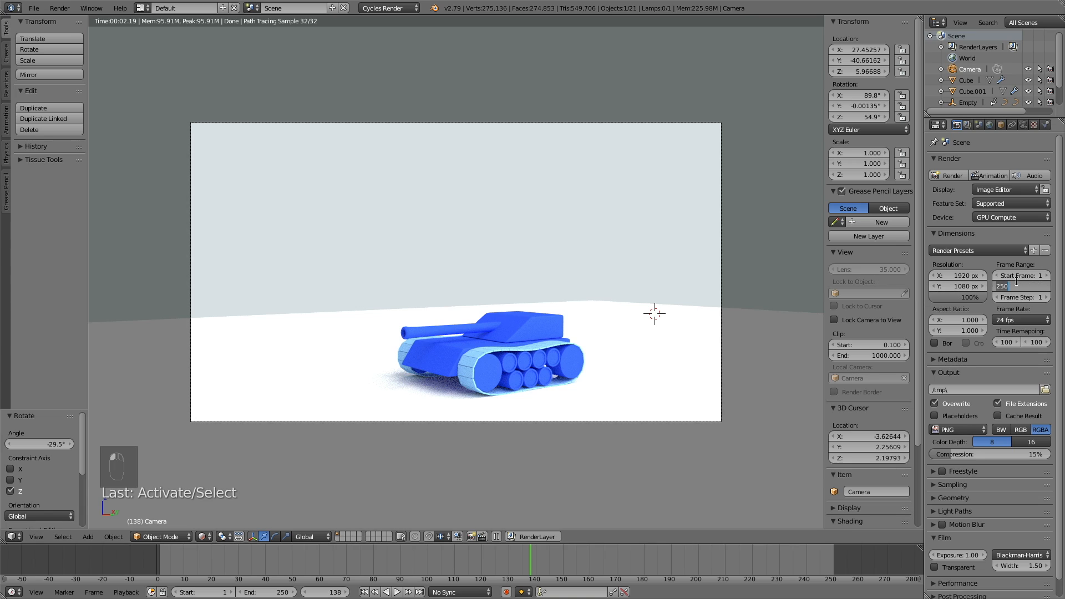
type("40")
key("Return")
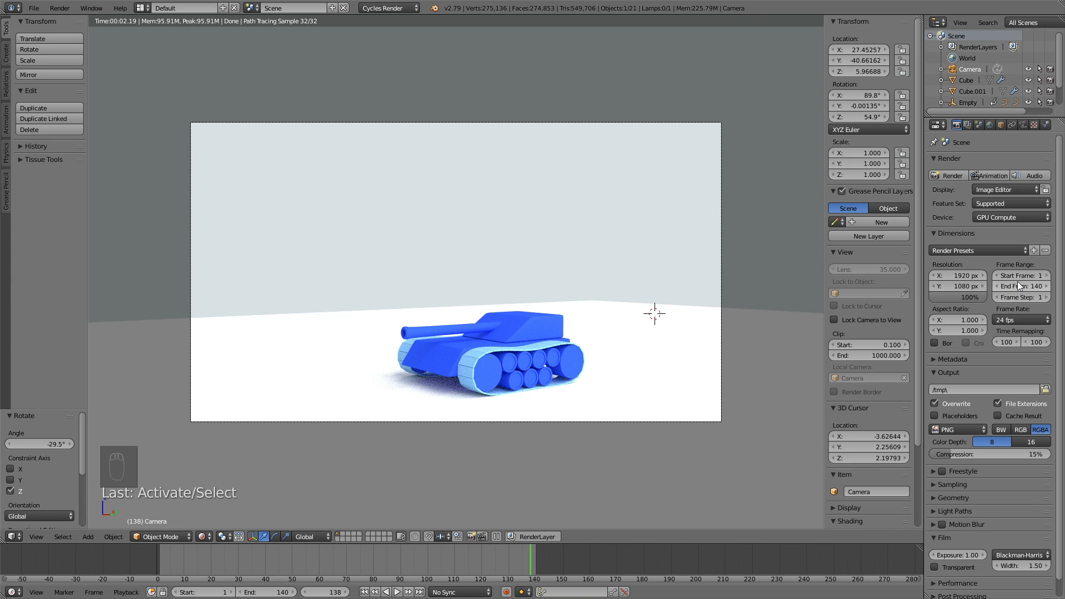
left_click(1002, 321)
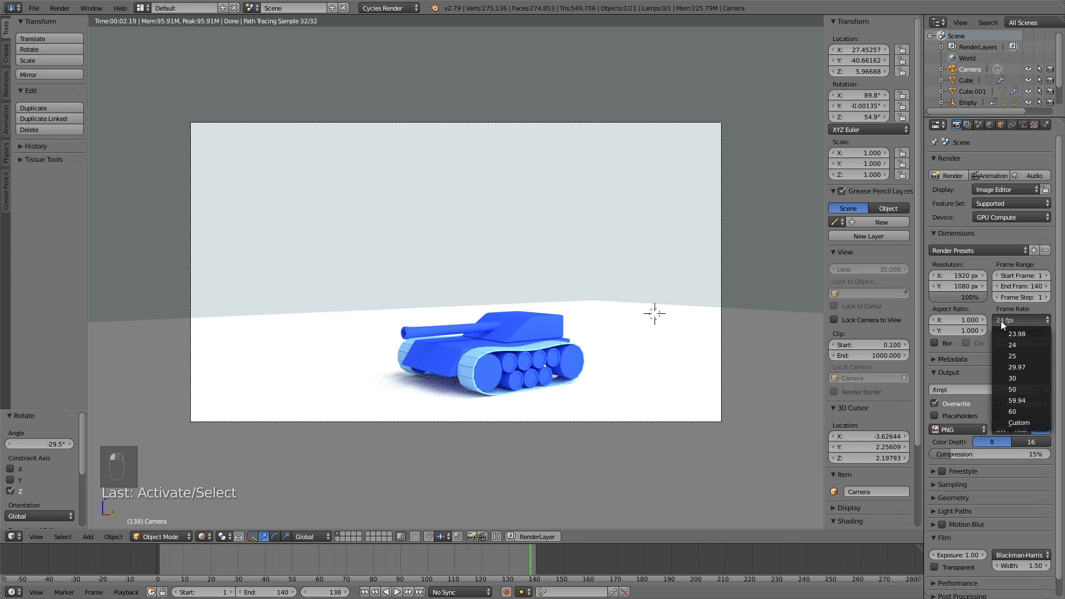
left_click(1025, 377)
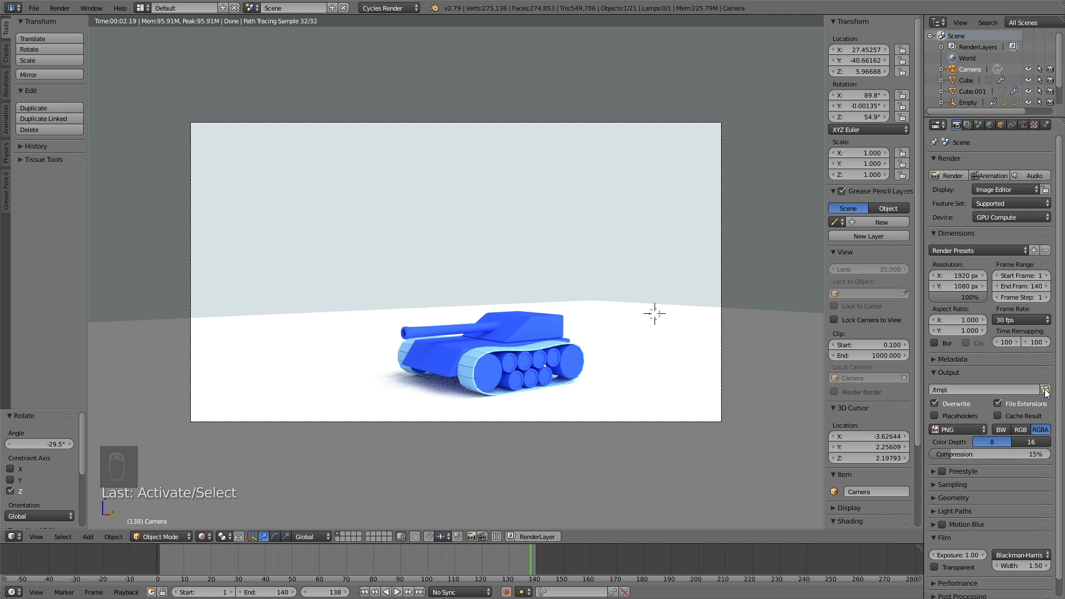
left_click(1045, 390)
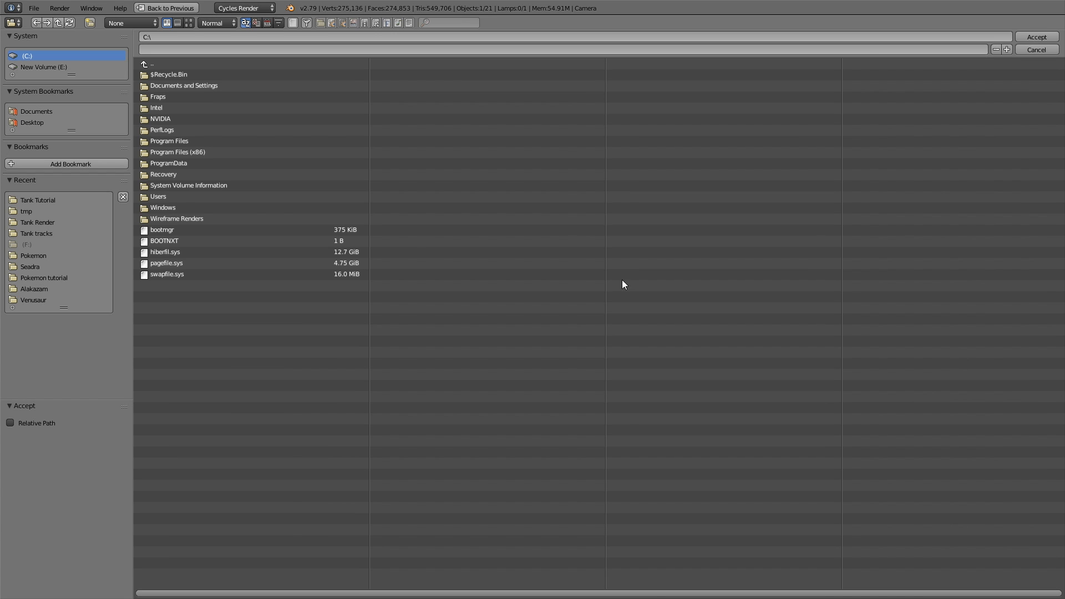
Step: Point the render output to the E: drive's tmp folder with file name Tank_tutorial_render
left_click(43, 67)
left_click(169, 207)
left_click(176, 51)
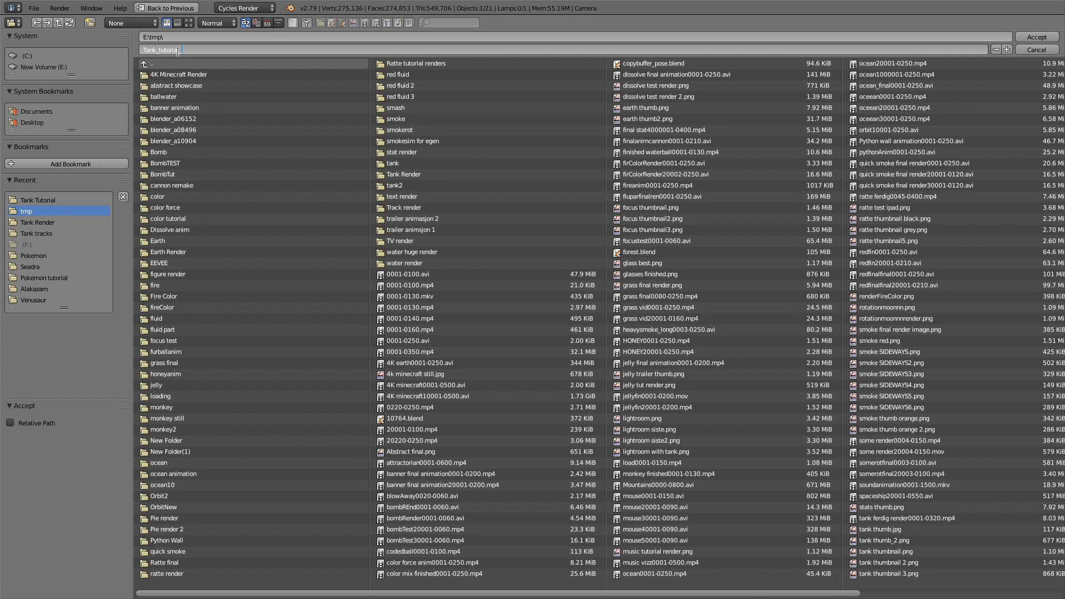
key("Return")
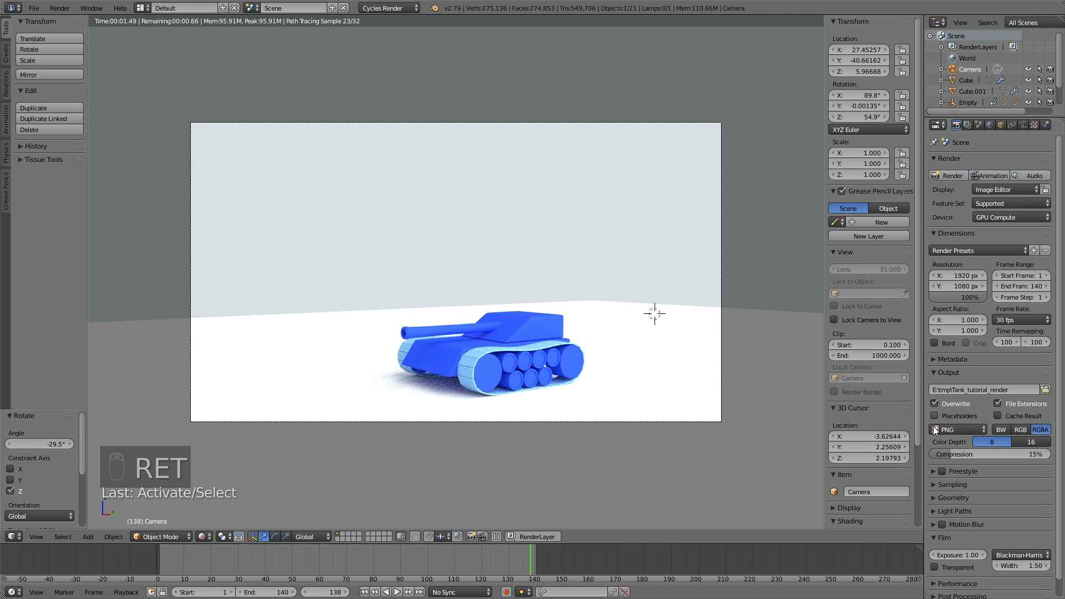
Step: Output AVI JPEG at 100% quality and use 300 render samples
left_click(938, 428)
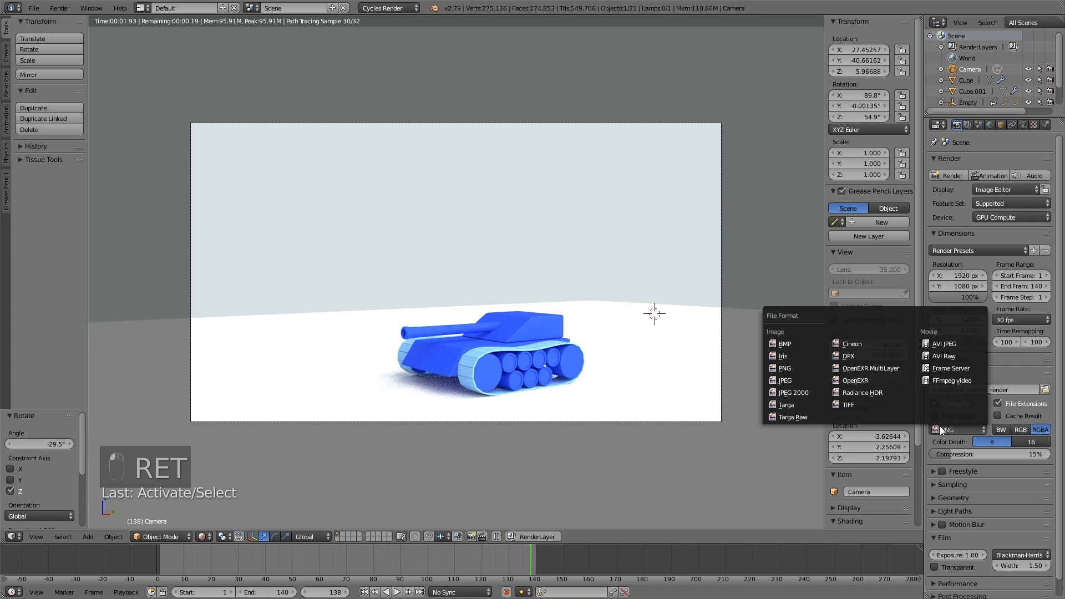
left_click(938, 344)
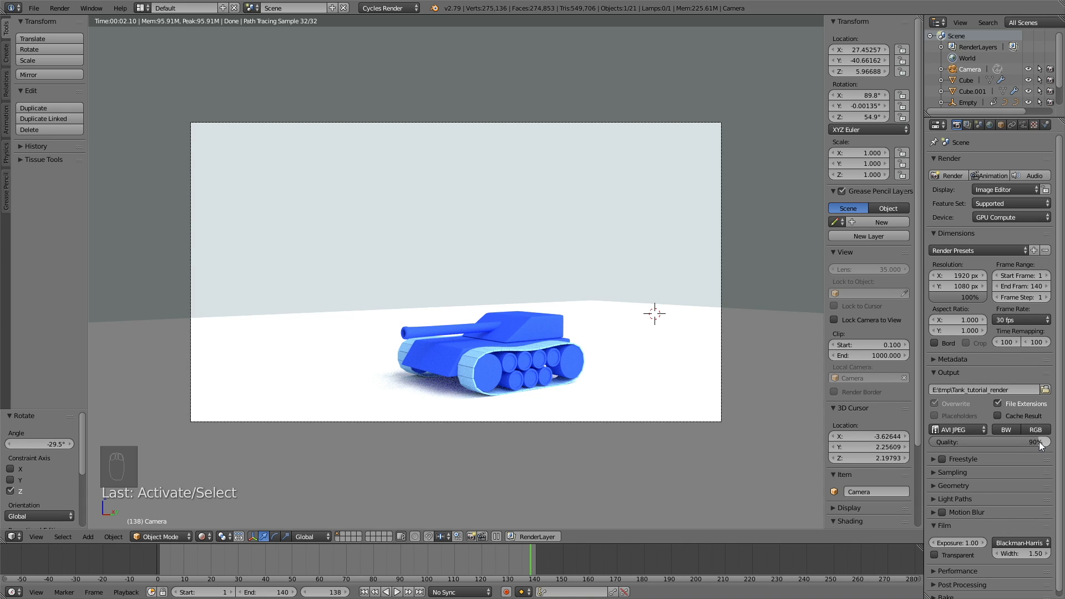
left_click_drag(1038, 444, 1048, 448)
left_click(952, 472)
left_click(1023, 528)
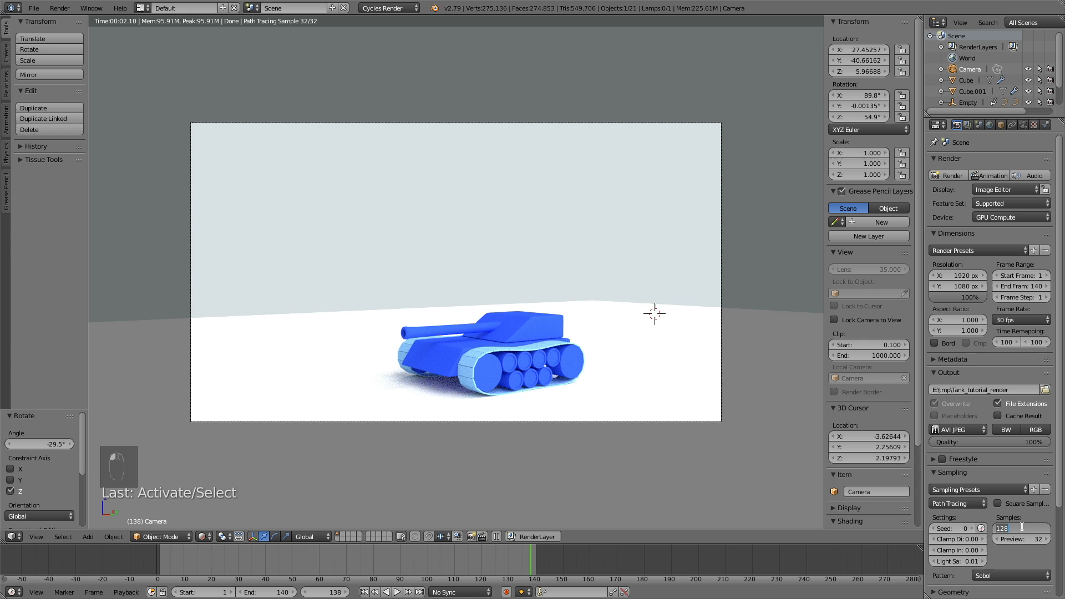
type("300")
key("Return")
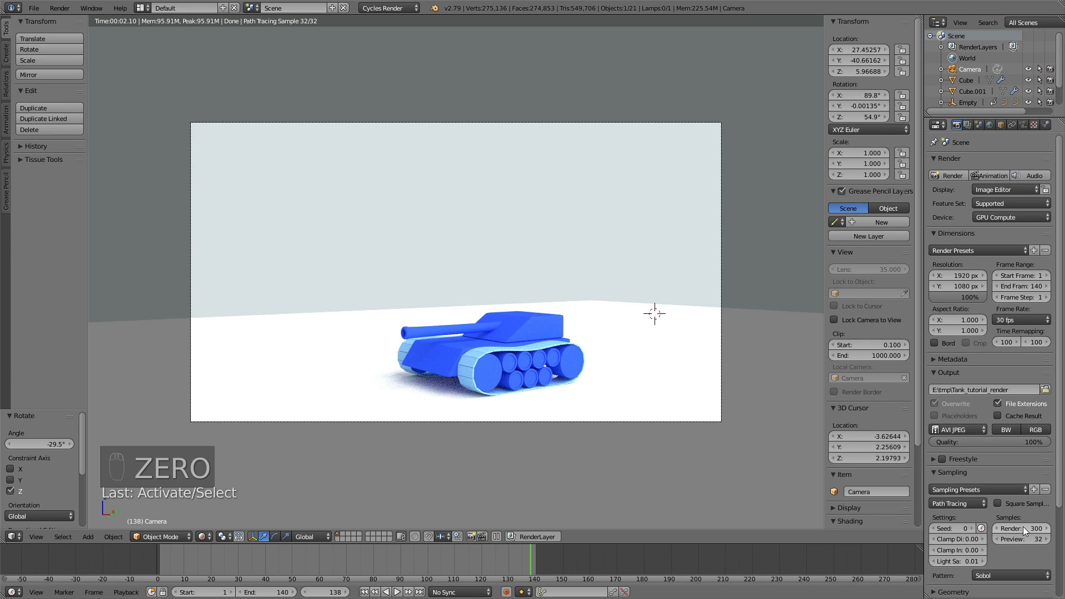
Step: Set render tiles to 500 pixels and render a still of the current frame
scroll(1010, 521, "down", 5)
left_click(943, 565)
scroll(951, 546, "down", 5)
left_click(955, 528)
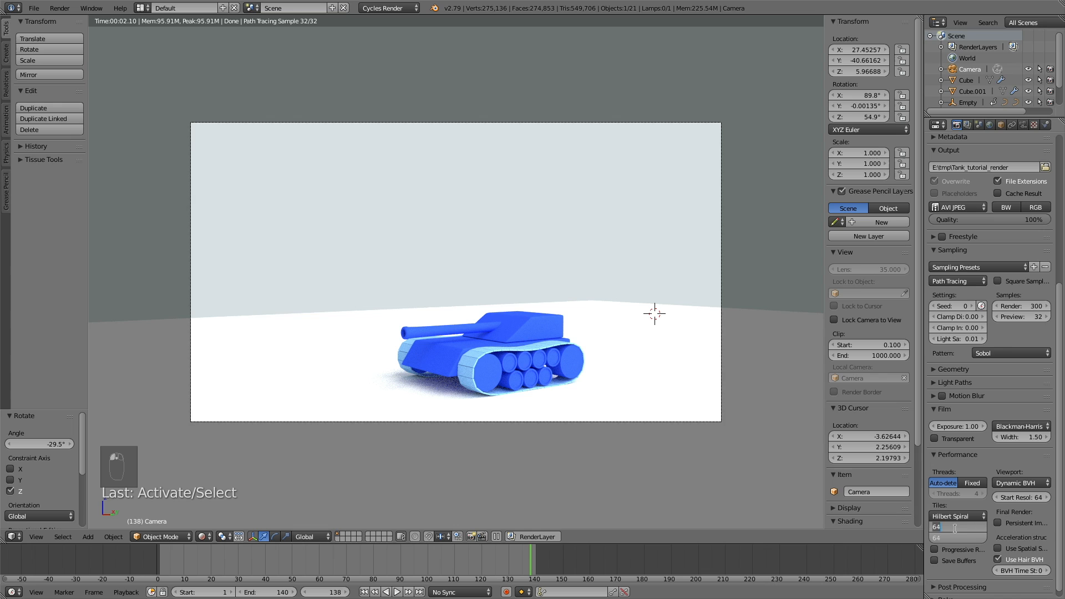
type("500")
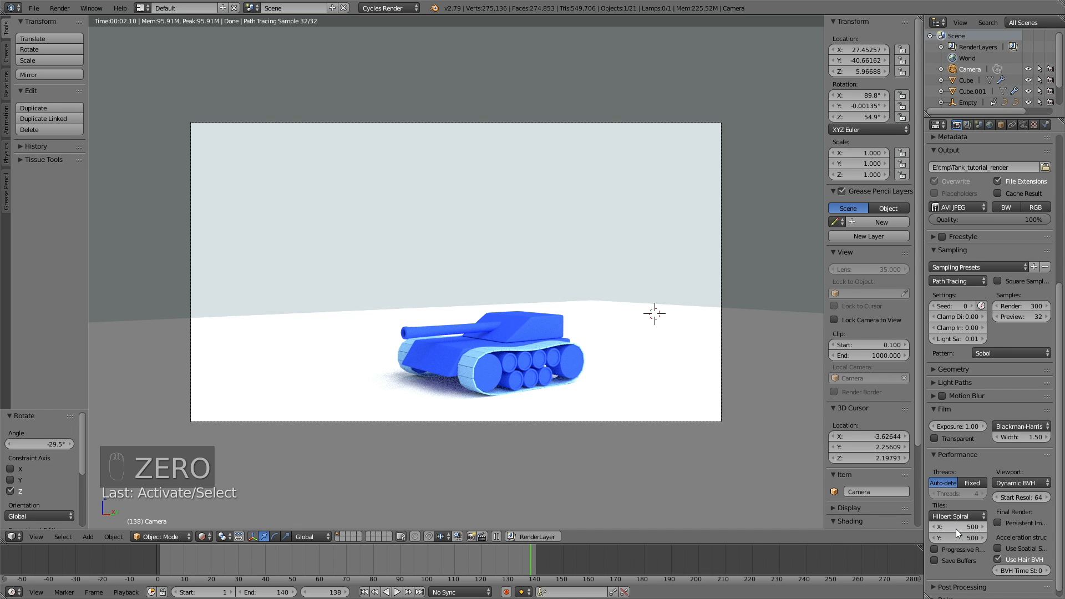
scroll(979, 271, "up", 10)
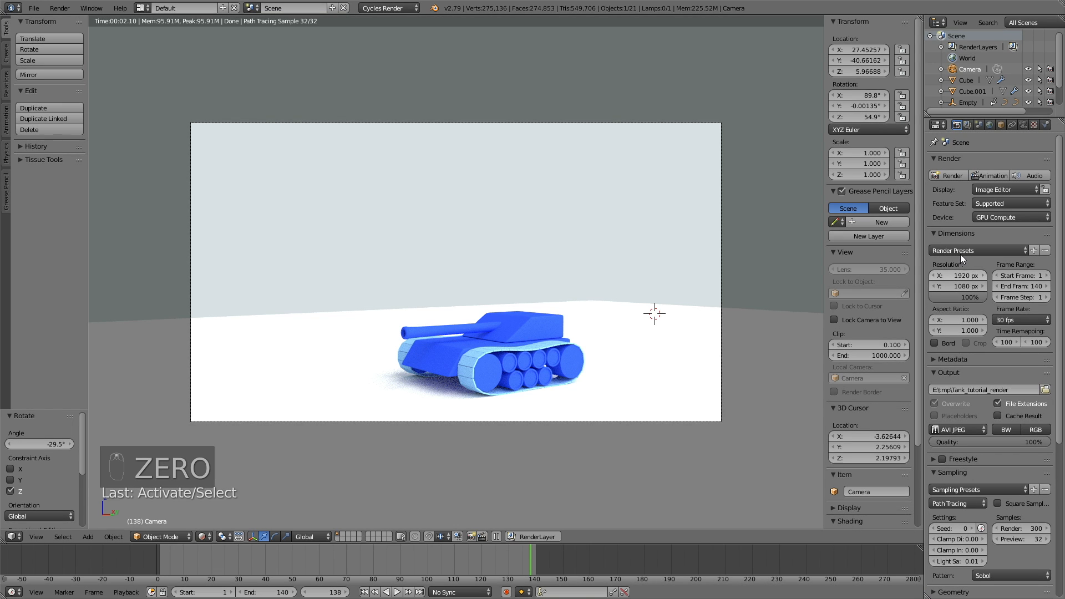
left_click(949, 176)
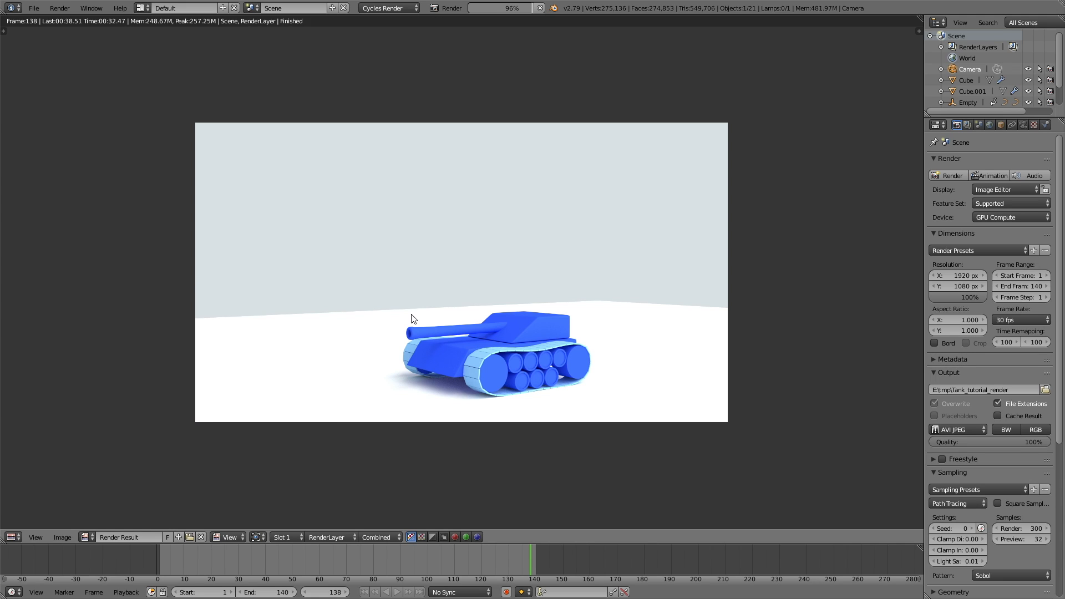
Step: Use File > Save As to store the tank project as tut7.blend
left_click(34, 8)
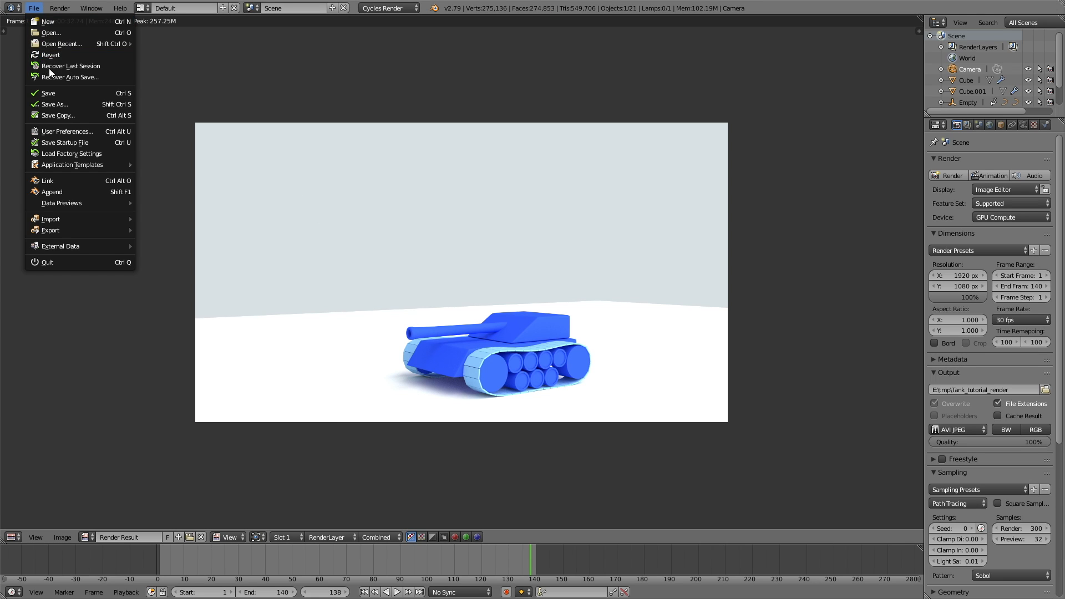
left_click(53, 99)
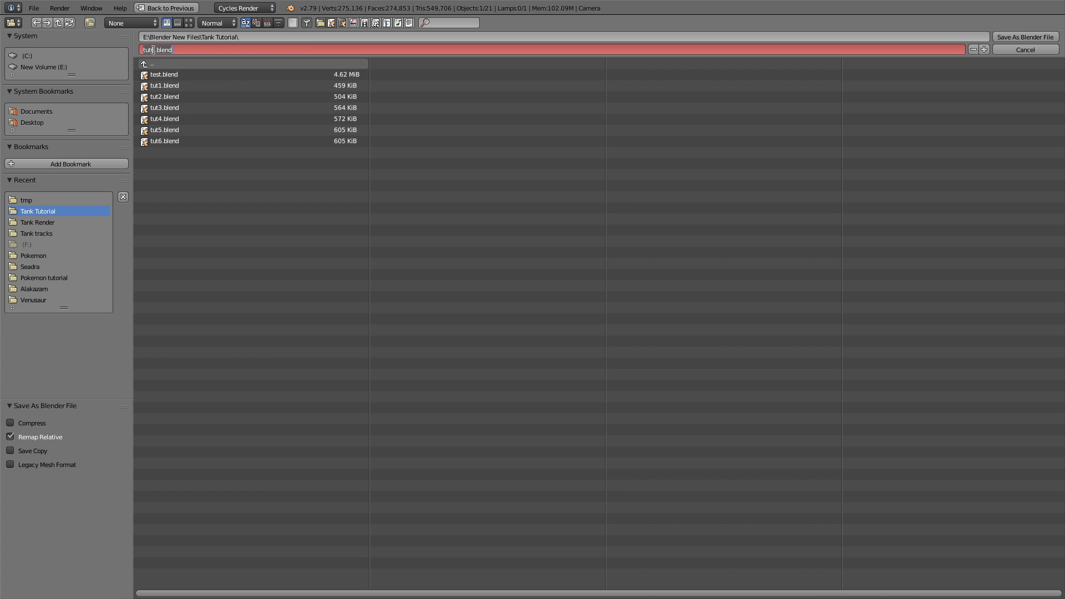
key("Return")
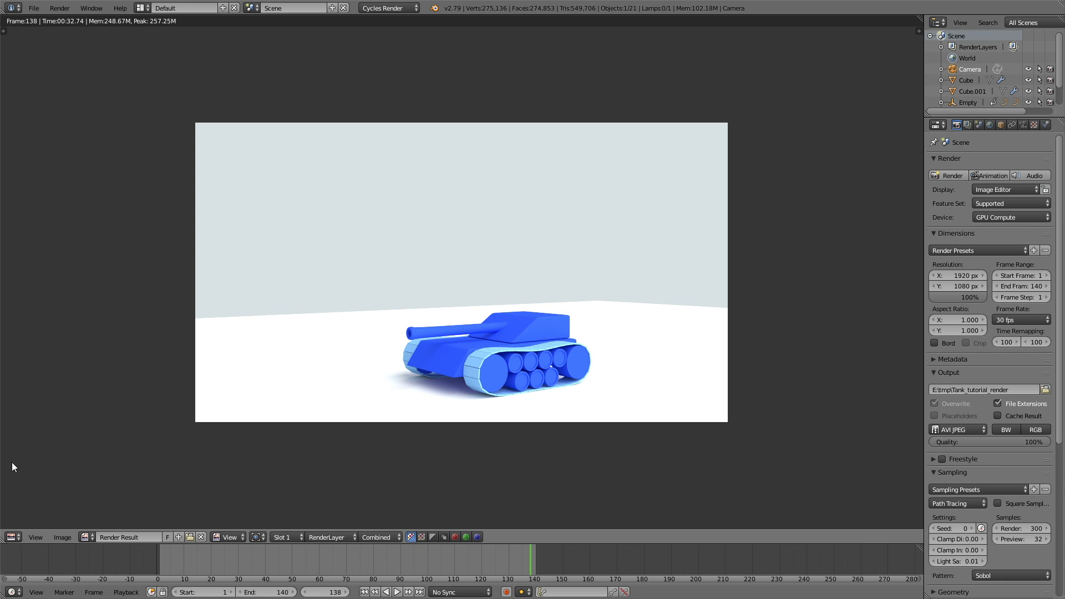
Step: Switch the area back to the 3D View, rewind to frame 1, and render the full animation
left_click(13, 536)
left_click(34, 521)
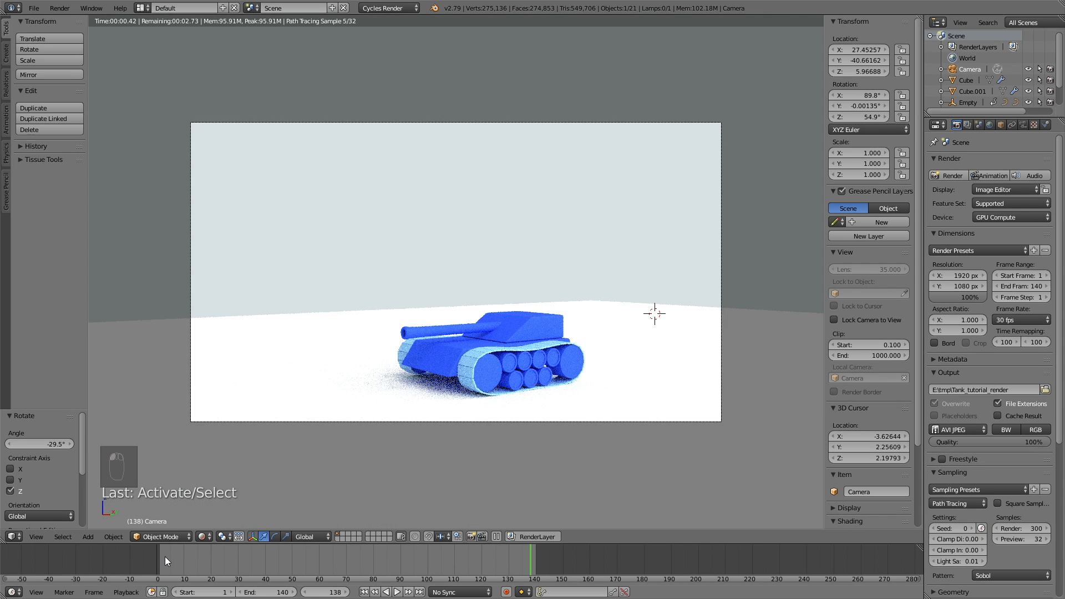
left_click(165, 557)
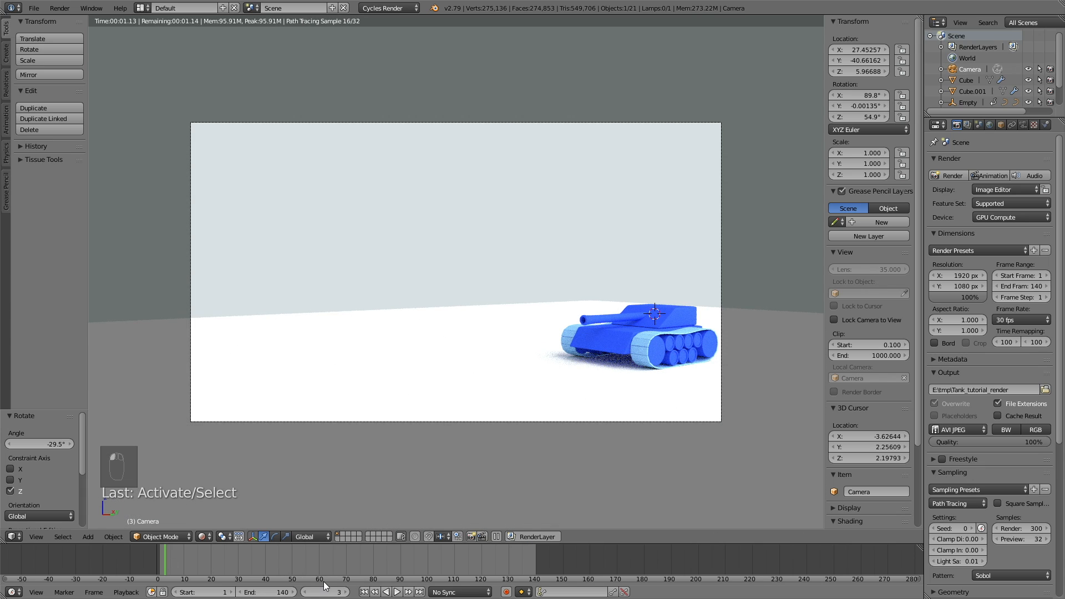
left_click_drag(156, 566, 531, 577)
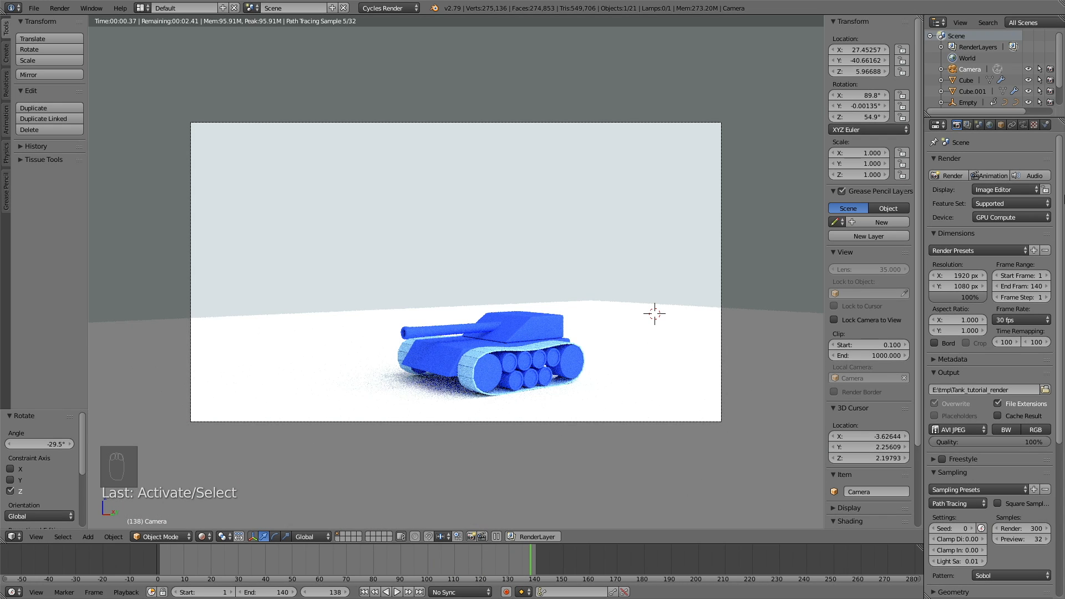
left_click(999, 176)
scroll(322, 162, "down", 1)
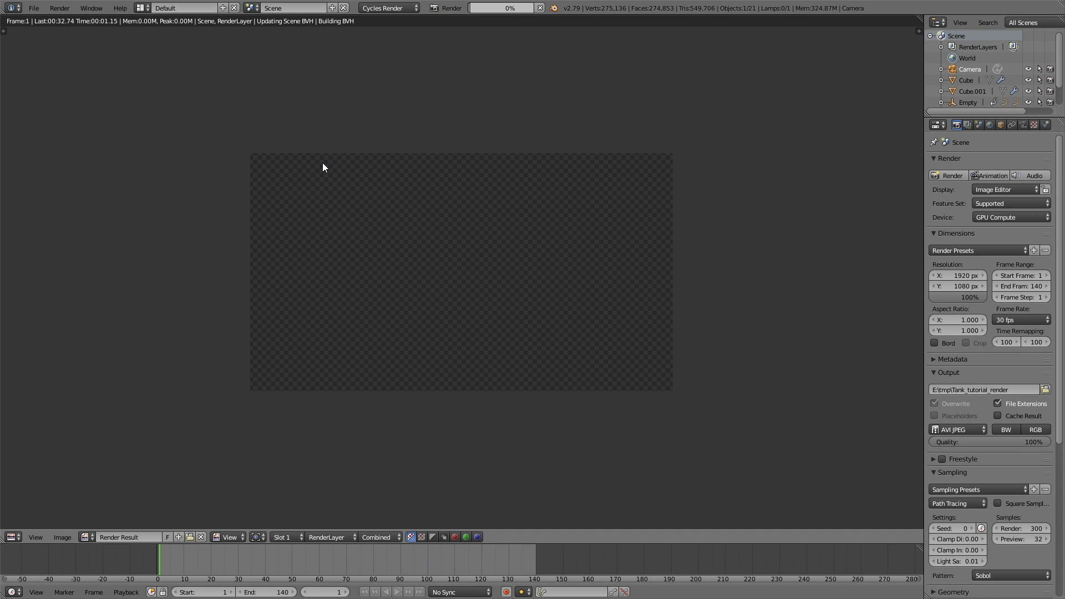